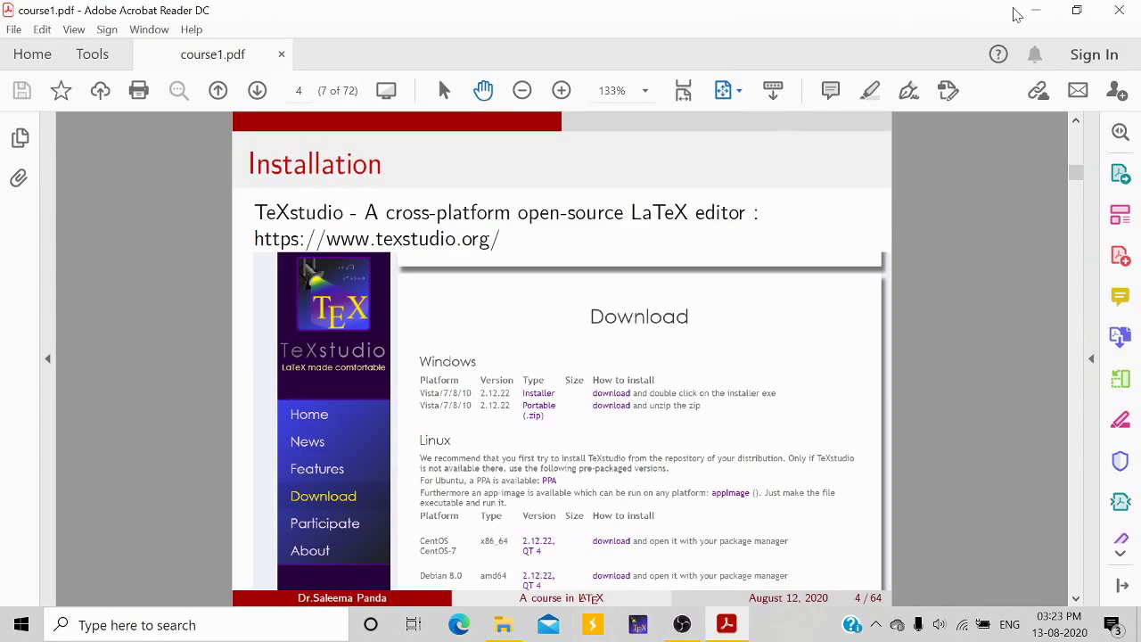
{"action": "left_click", "coordinate": [1034, 11]}
{"action": "double_click", "coordinate": [38, 157]}
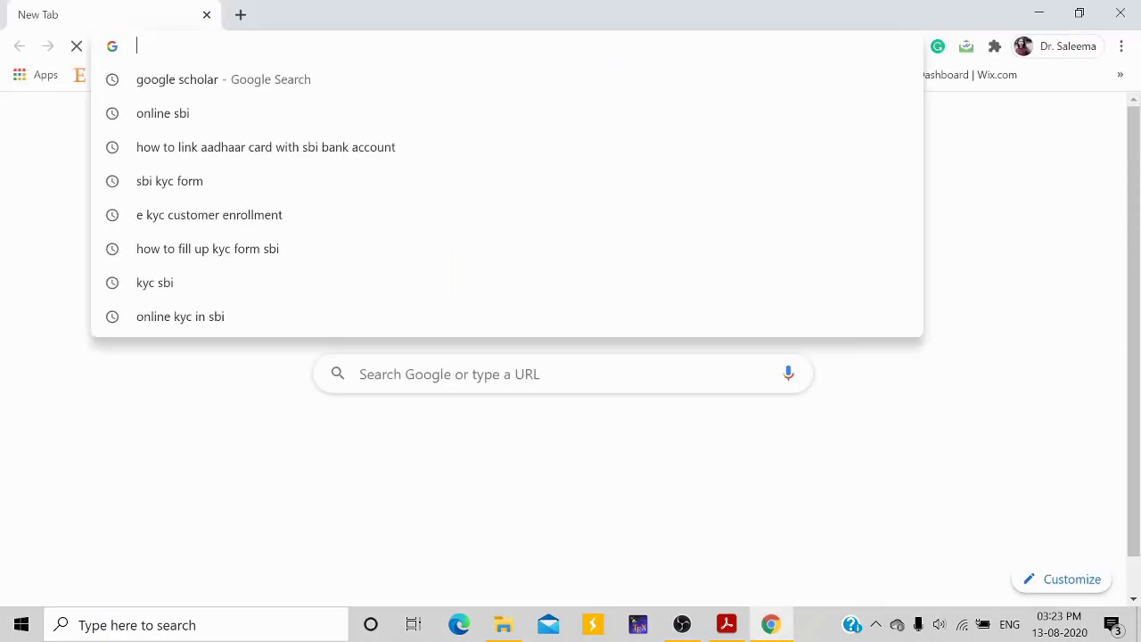
{"action": "type", "text": "www.te"}
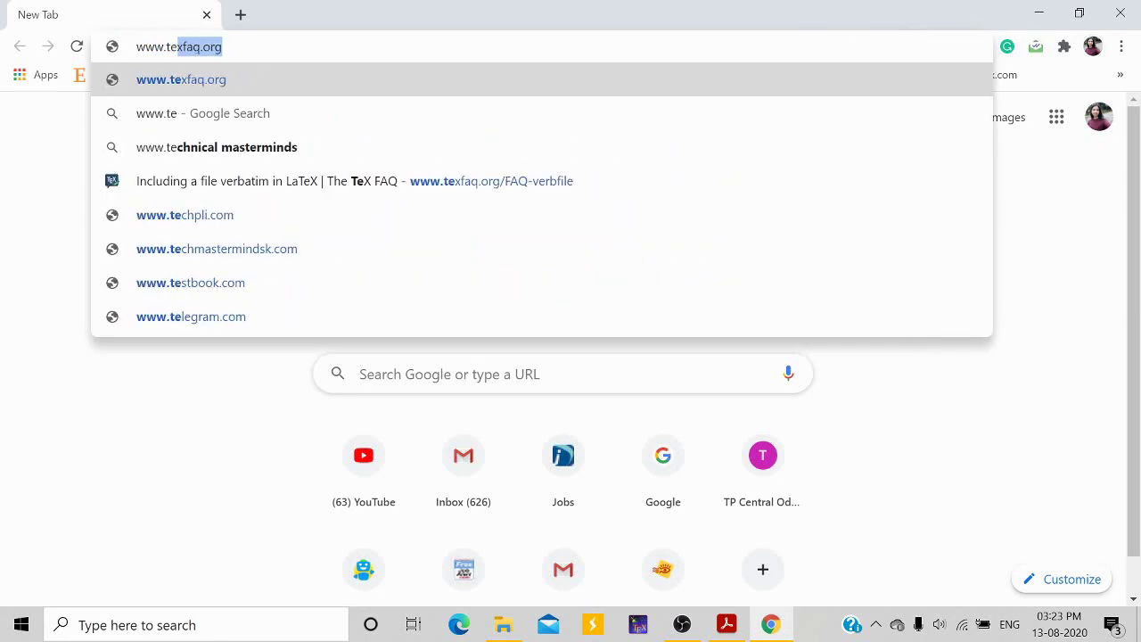
{"action": "type", "text": "xstudio"}
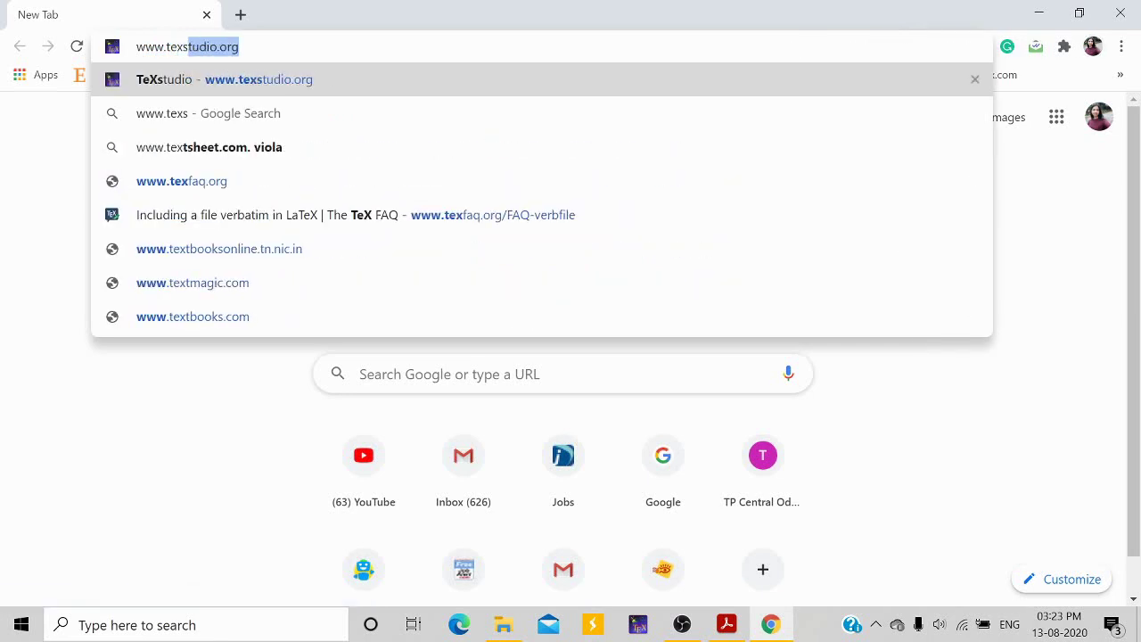
{"action": "key", "text": "Return"}
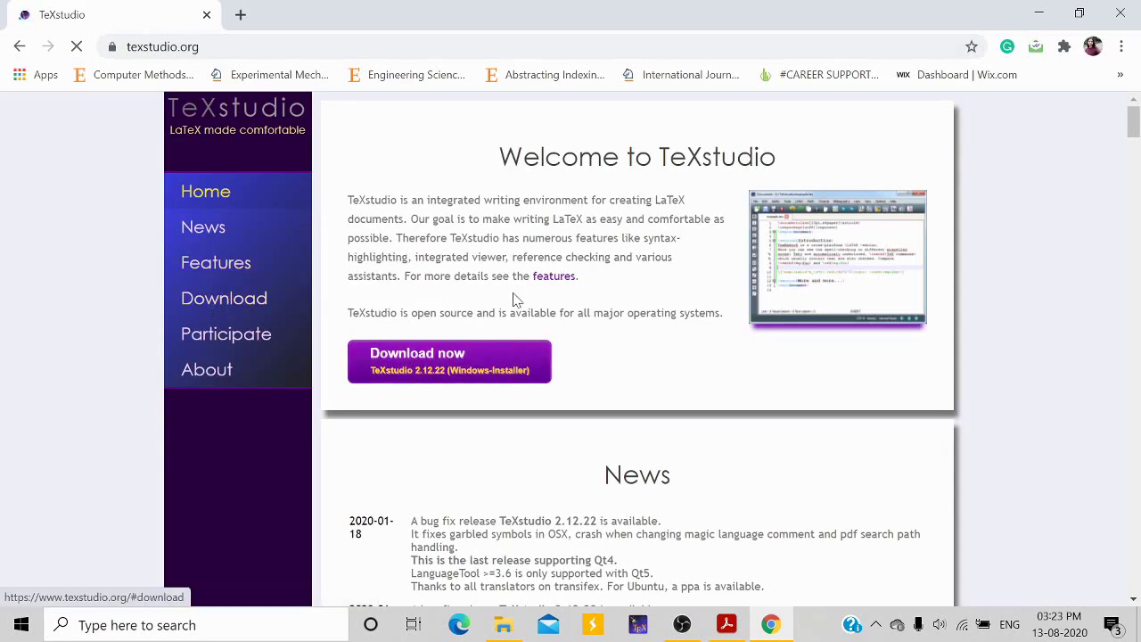
Step: Go to the Download section of the TeXstudio site and examine the Windows and Linux packages
{"action": "scroll", "coordinate": [513, 298], "scroll_direction": "down", "scroll_amount": 5}
{"action": "scroll", "coordinate": [246, 293], "scroll_direction": "up", "scroll_amount": 5}
{"action": "scroll", "coordinate": [236, 305], "scroll_direction": "down", "scroll_amount": 2}
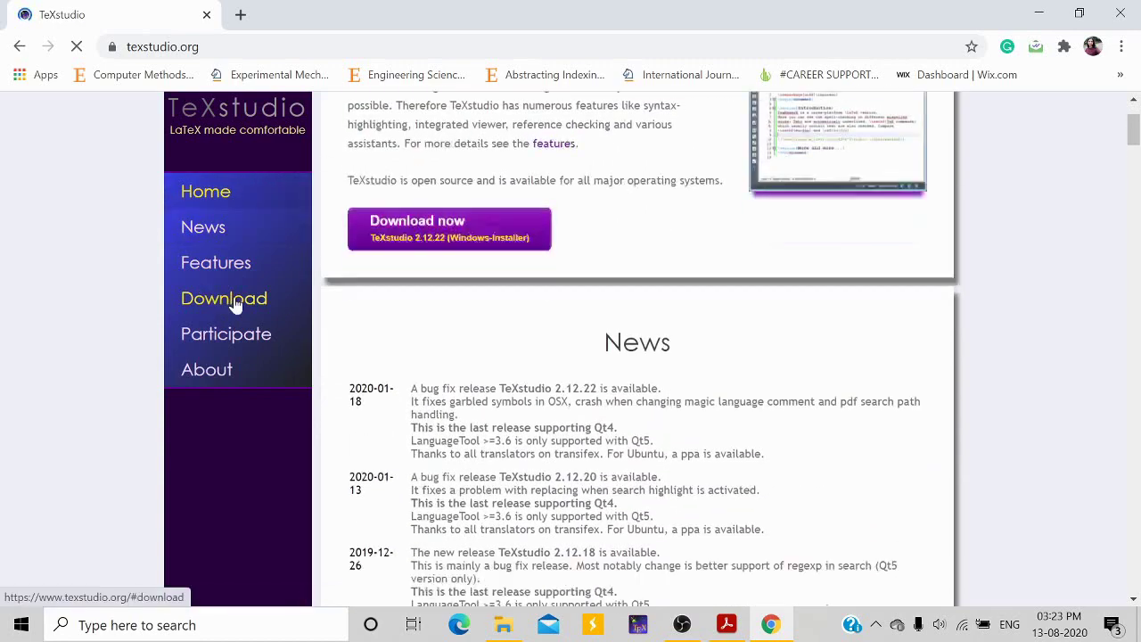
{"action": "left_click", "coordinate": [235, 305]}
{"action": "scroll", "coordinate": [347, 129], "scroll_direction": "down", "scroll_amount": 2}
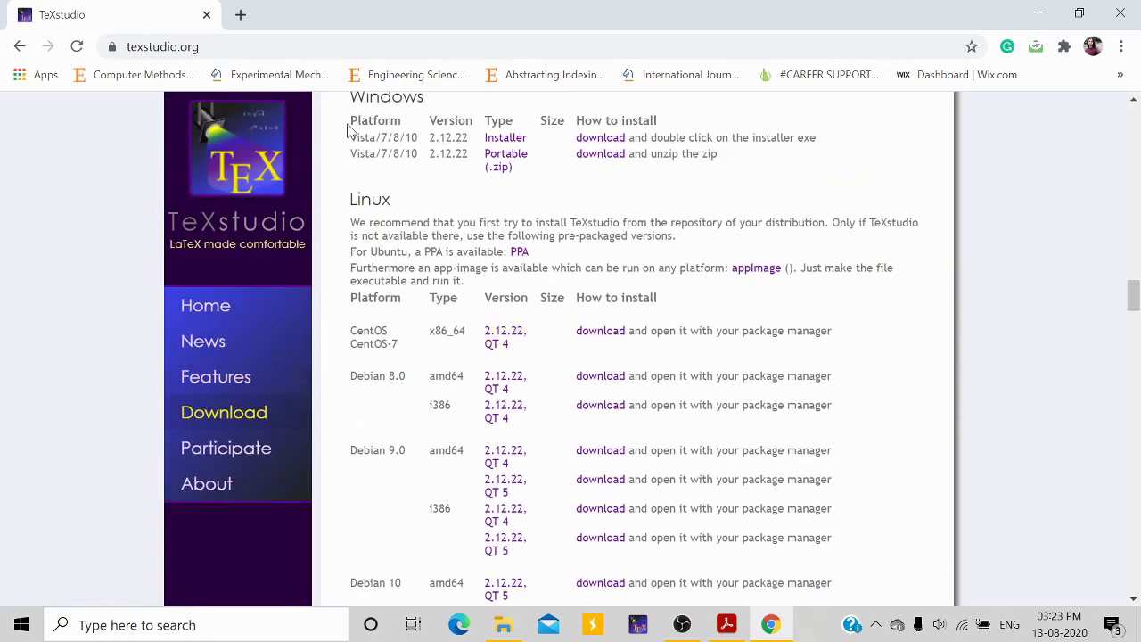
{"action": "scroll", "coordinate": [348, 130], "scroll_direction": "up", "scroll_amount": 1}
{"action": "scroll", "coordinate": [396, 497], "scroll_direction": "down", "scroll_amount": 1}
Step: Switch back to course1.pdf in Acrobat Reader and advance to the MiKTeX installation slide
{"action": "left_click", "coordinate": [682, 624]}
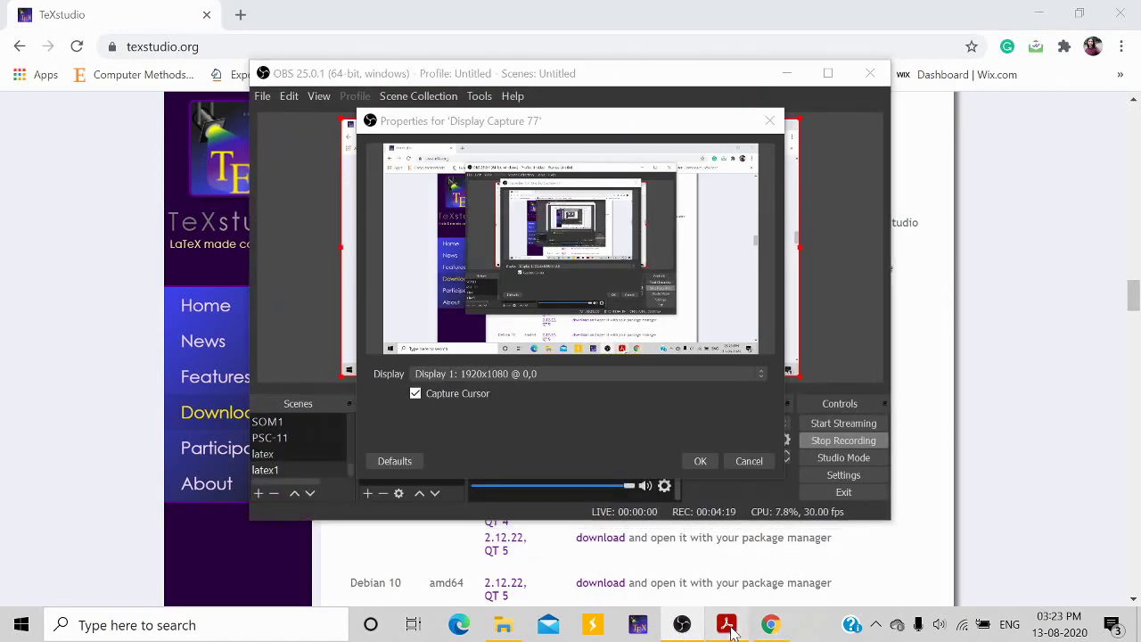
{"action": "left_click", "coordinate": [726, 623]}
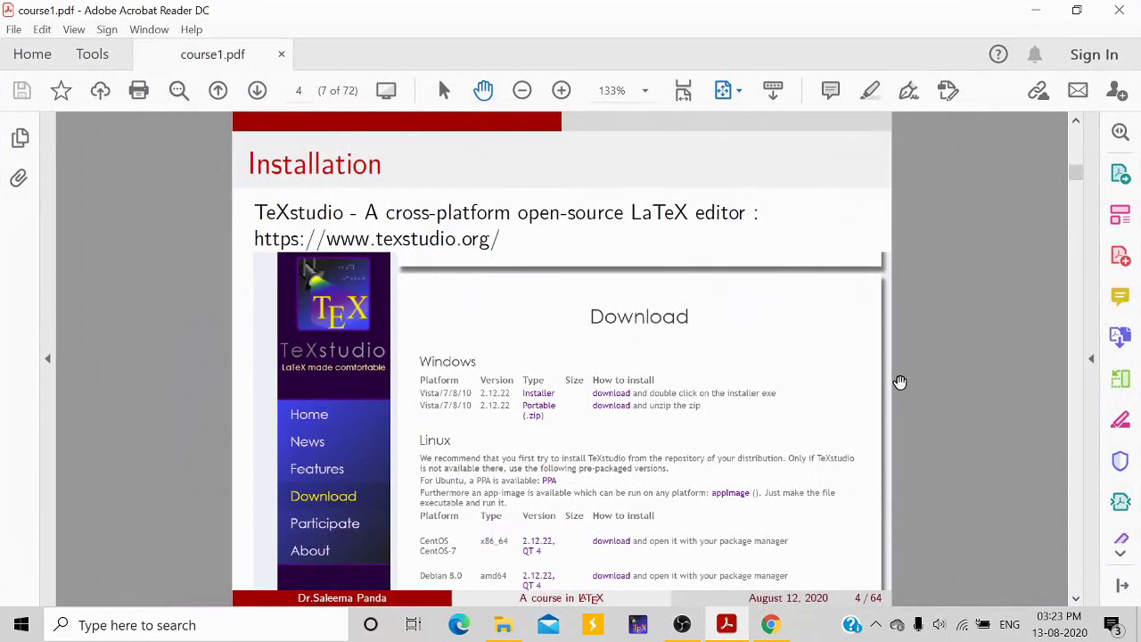
{"action": "scroll", "coordinate": [899, 381], "scroll_direction": "down", "scroll_amount": 1}
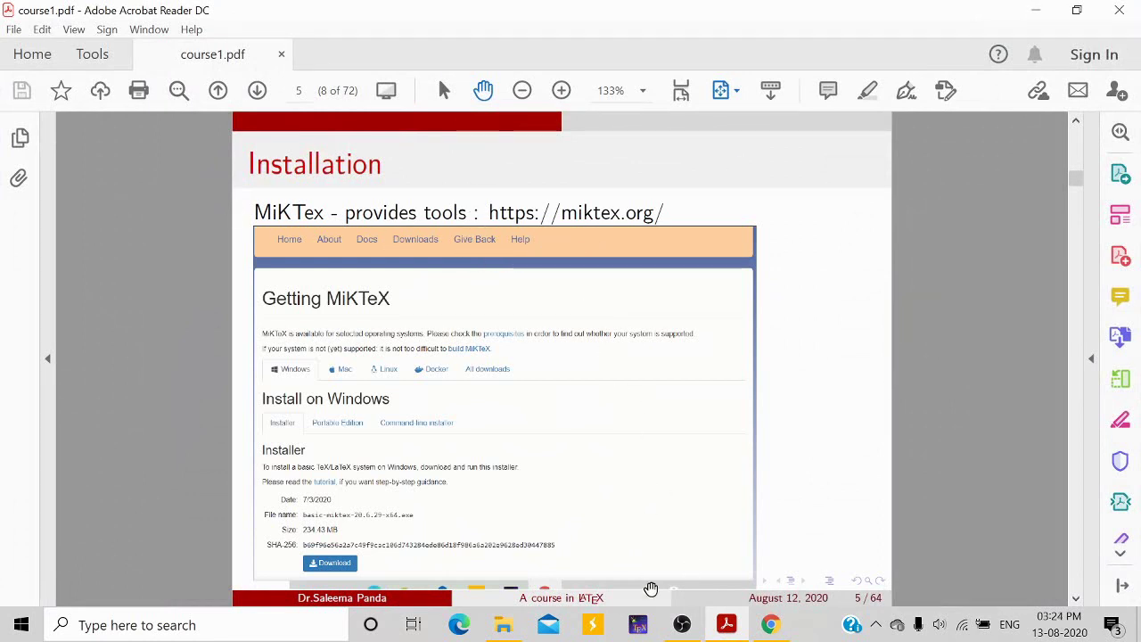
Step: Switch to Chrome, open miktex.org/download in a new tab and display the installation options for Linux and Mac
{"action": "left_click", "coordinate": [770, 624]}
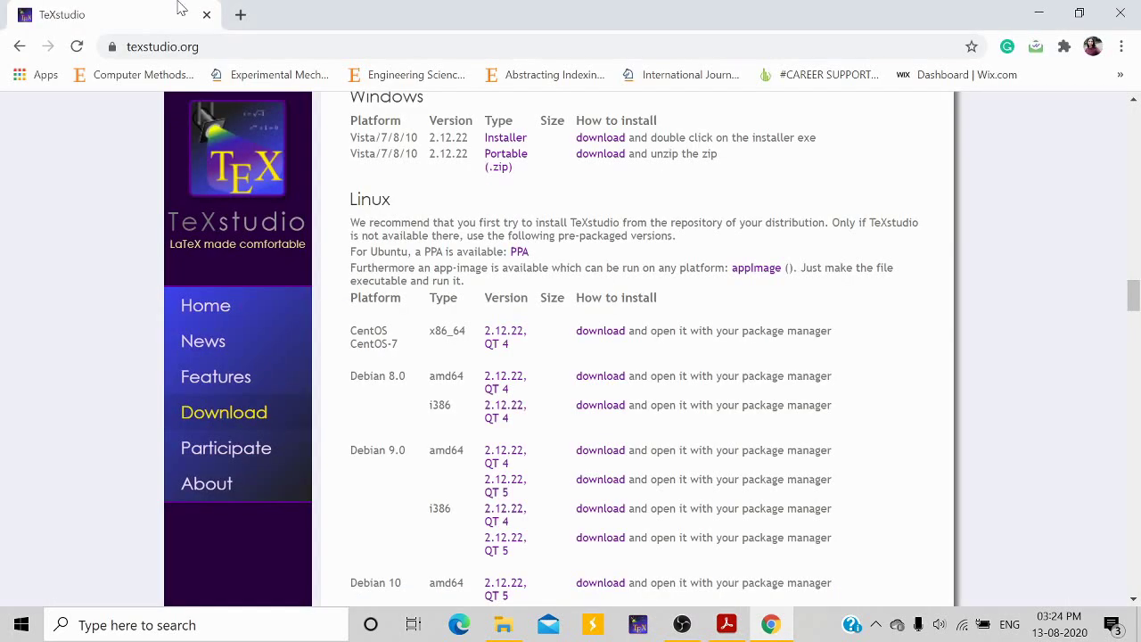
{"action": "left_click", "coordinate": [240, 14]}
{"action": "type", "text": "mi"}
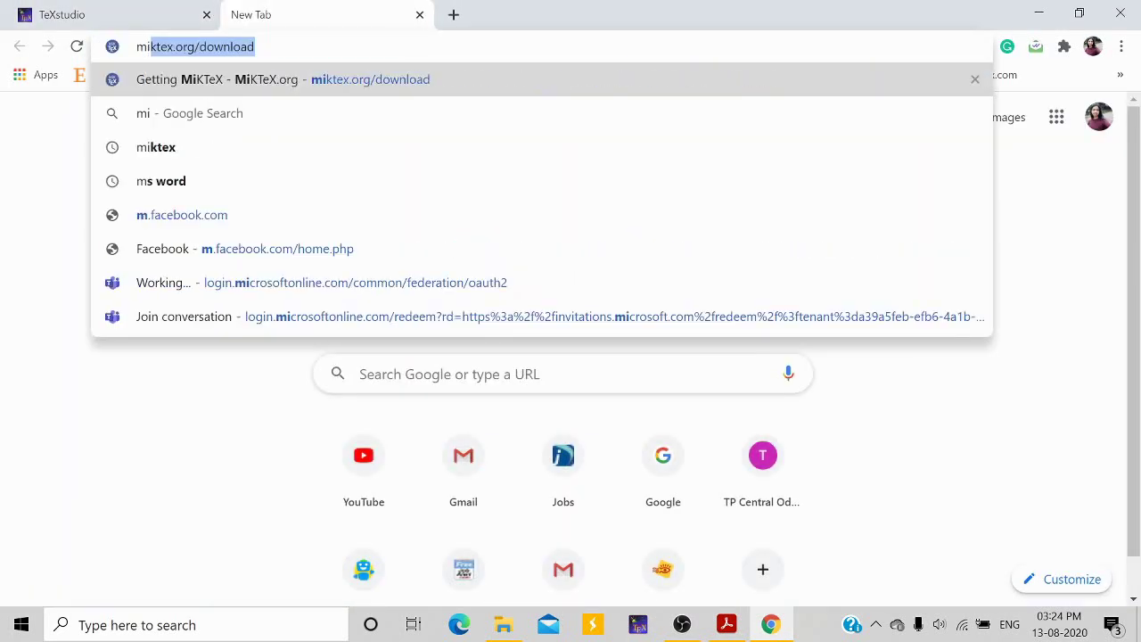
{"action": "type", "text": "kt"}
{"action": "key", "text": "Return"}
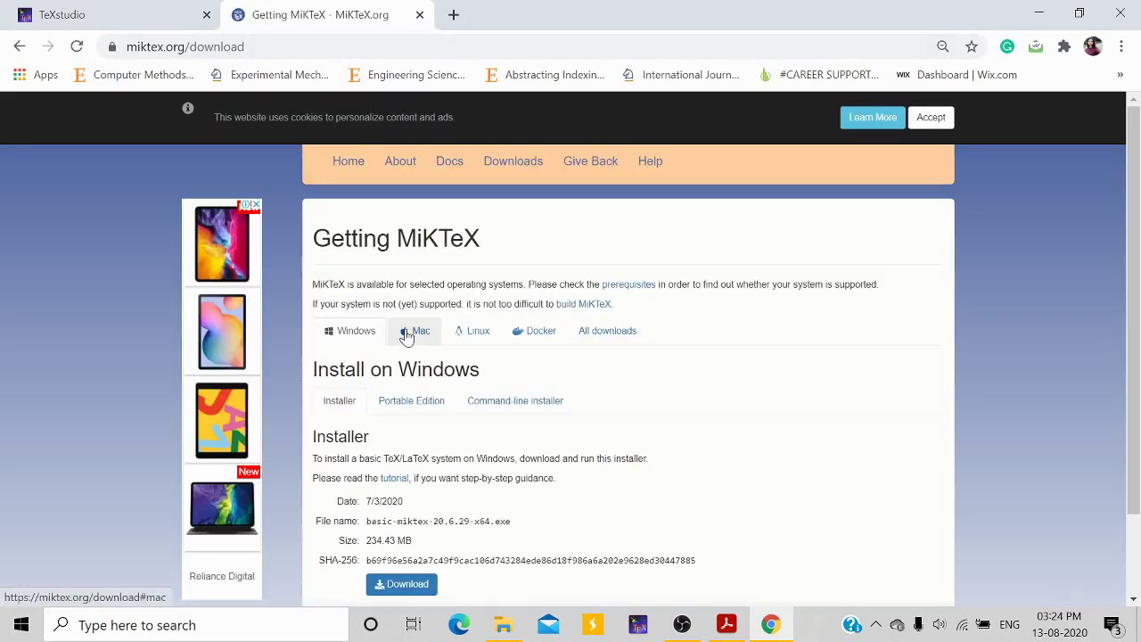
{"action": "left_click", "coordinate": [473, 337]}
{"action": "left_click", "coordinate": [430, 338]}
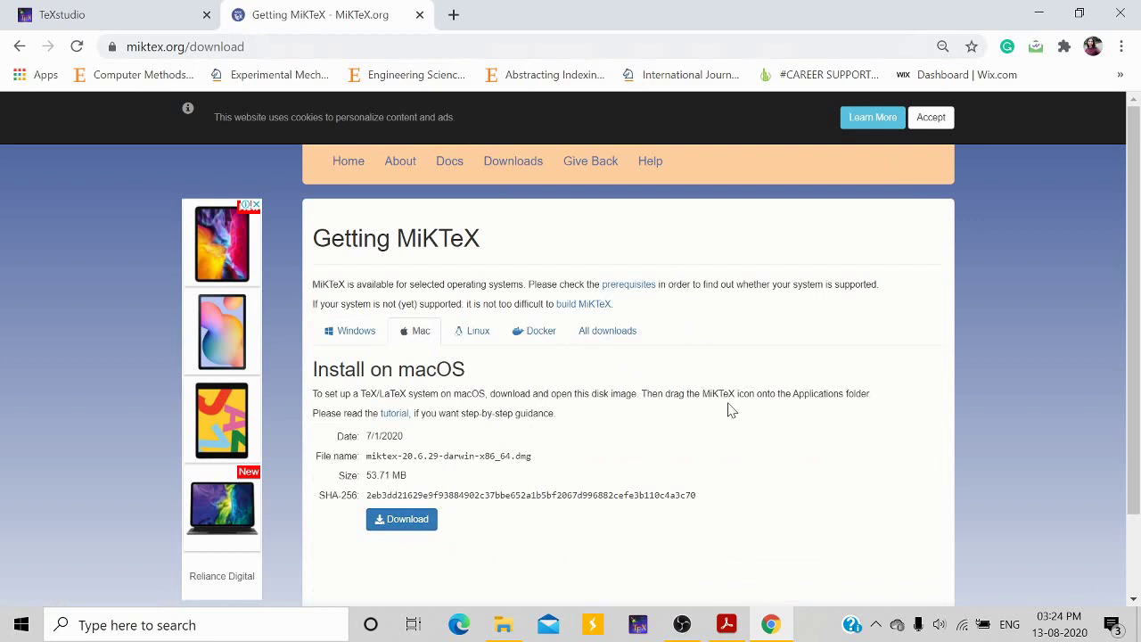
Step: Return to course1.pdf in Acrobat Reader, advance to the first Getting Started slide in full-screen view and leave full screen
{"action": "left_click", "coordinate": [726, 624]}
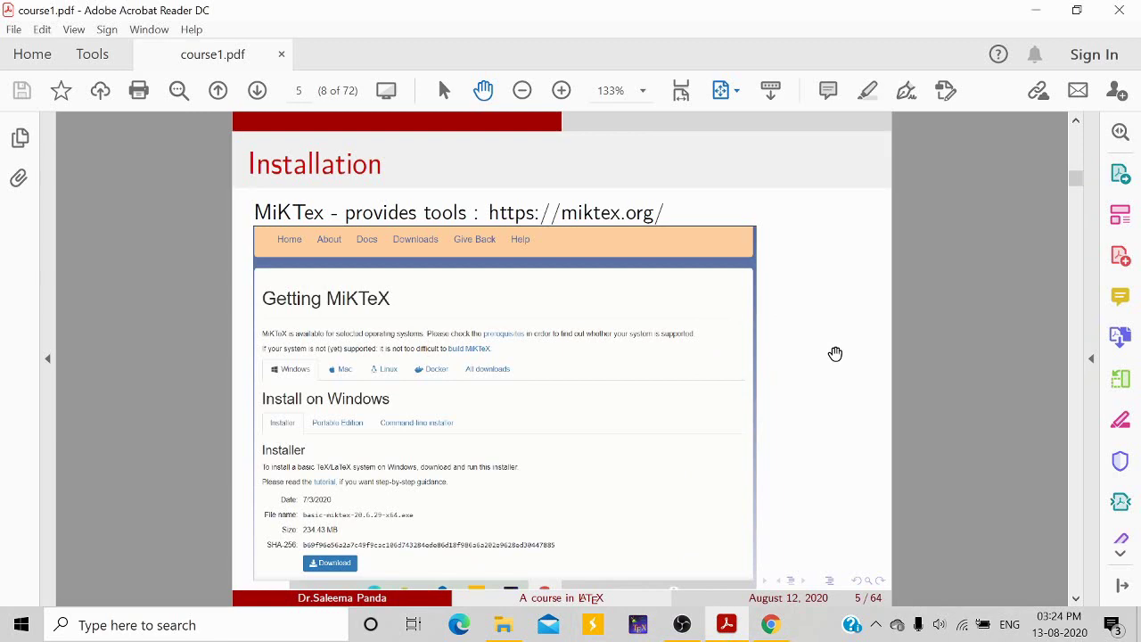
{"action": "key", "text": "ctrl+l"}
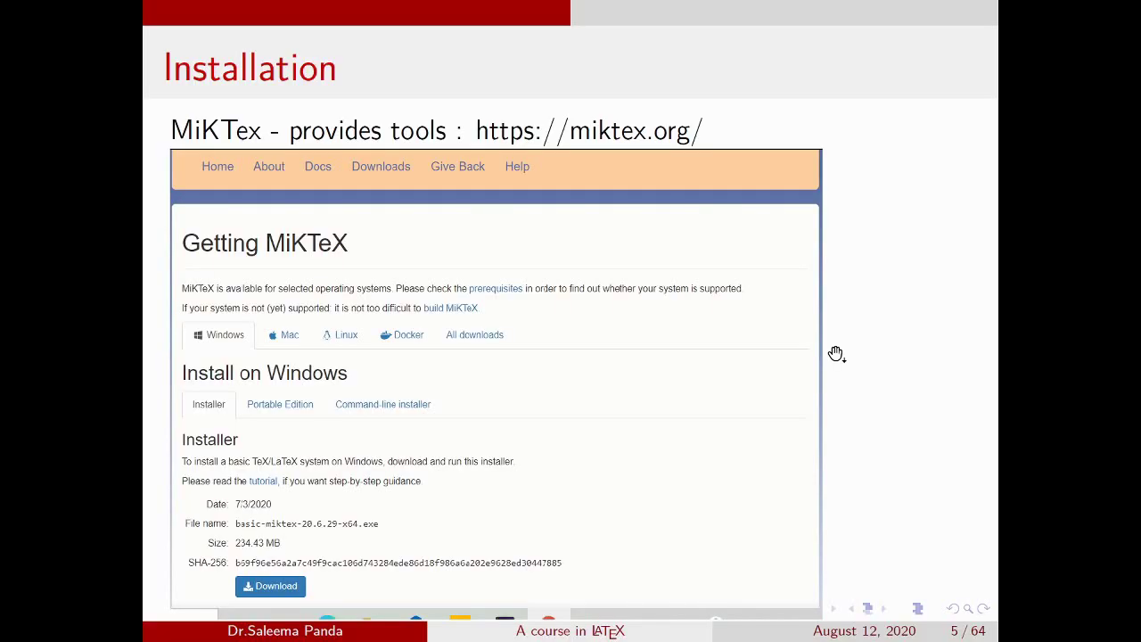
{"action": "left_click", "coordinate": [835, 354]}
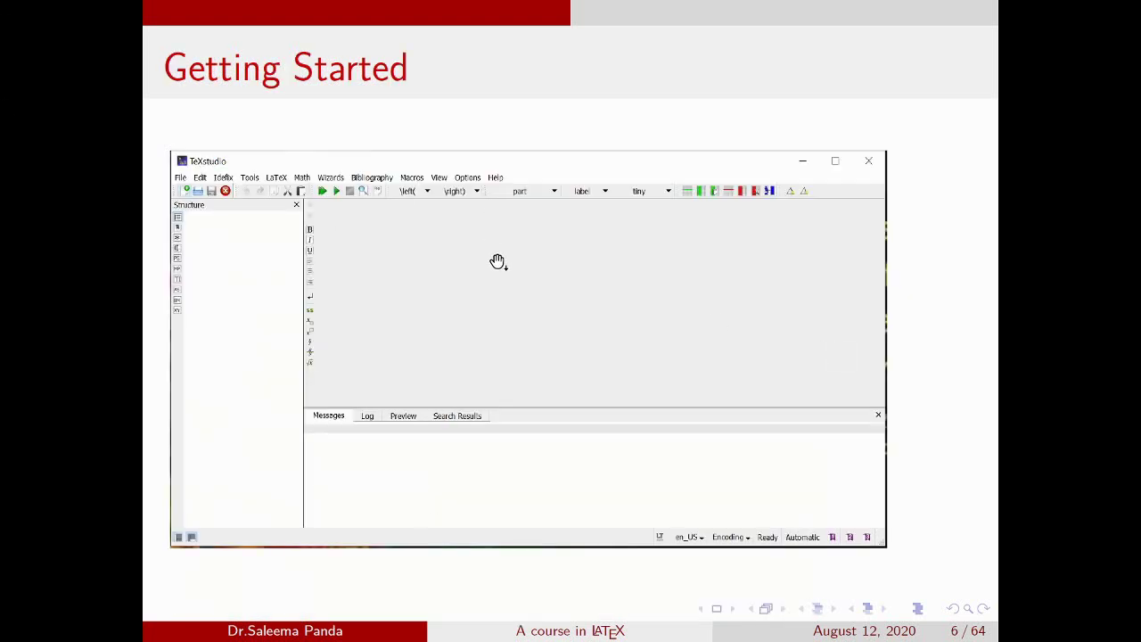
{"action": "key", "text": "Escape"}
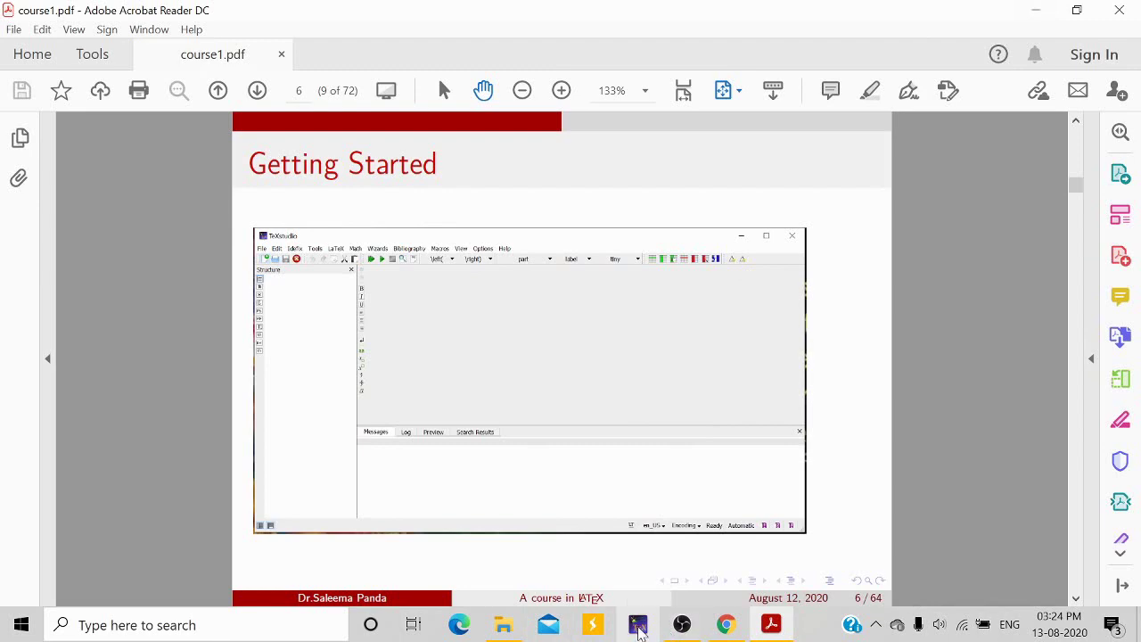
Step: Minimise all open windows to the desktop and launch TeXstudio
{"action": "left_click", "coordinate": [1037, 11]}
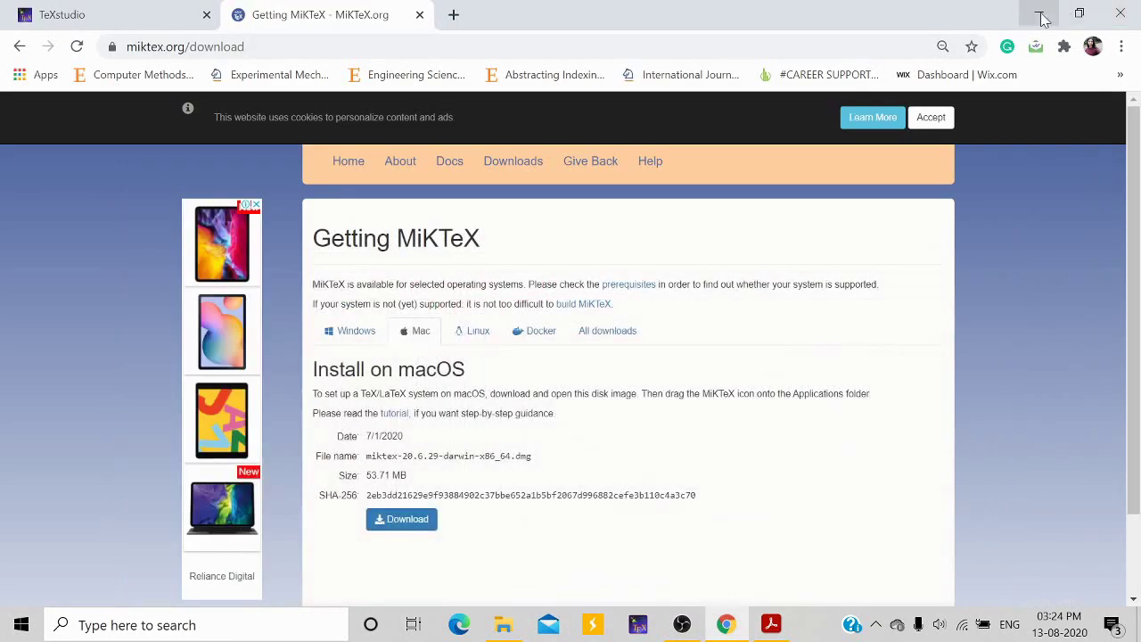
{"action": "left_click", "coordinate": [1036, 11]}
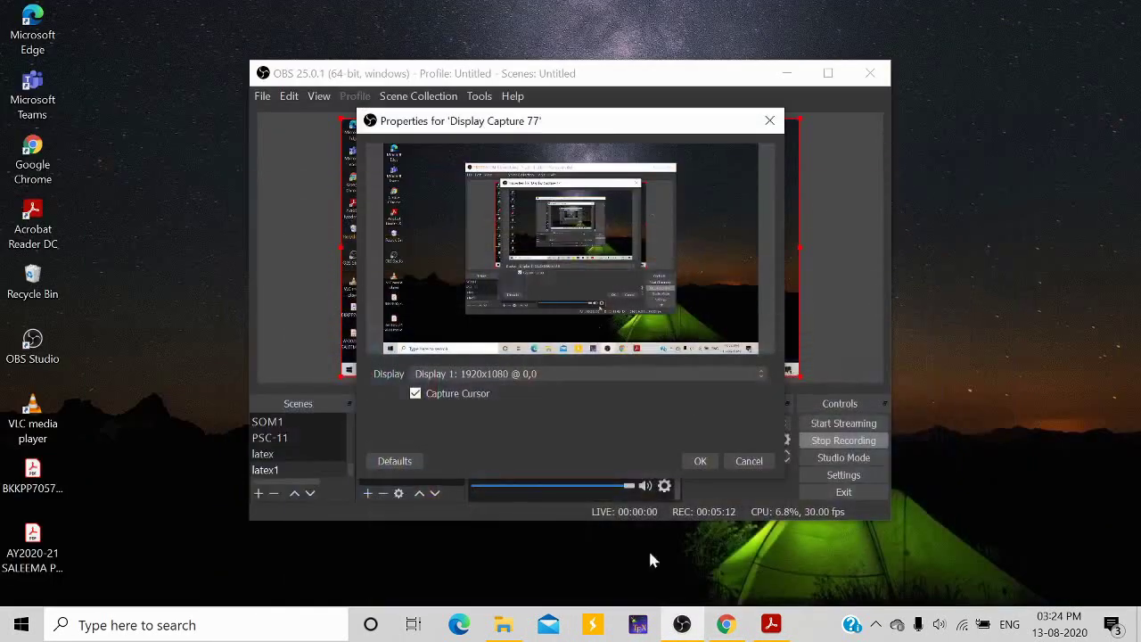
{"action": "left_click", "coordinate": [787, 73]}
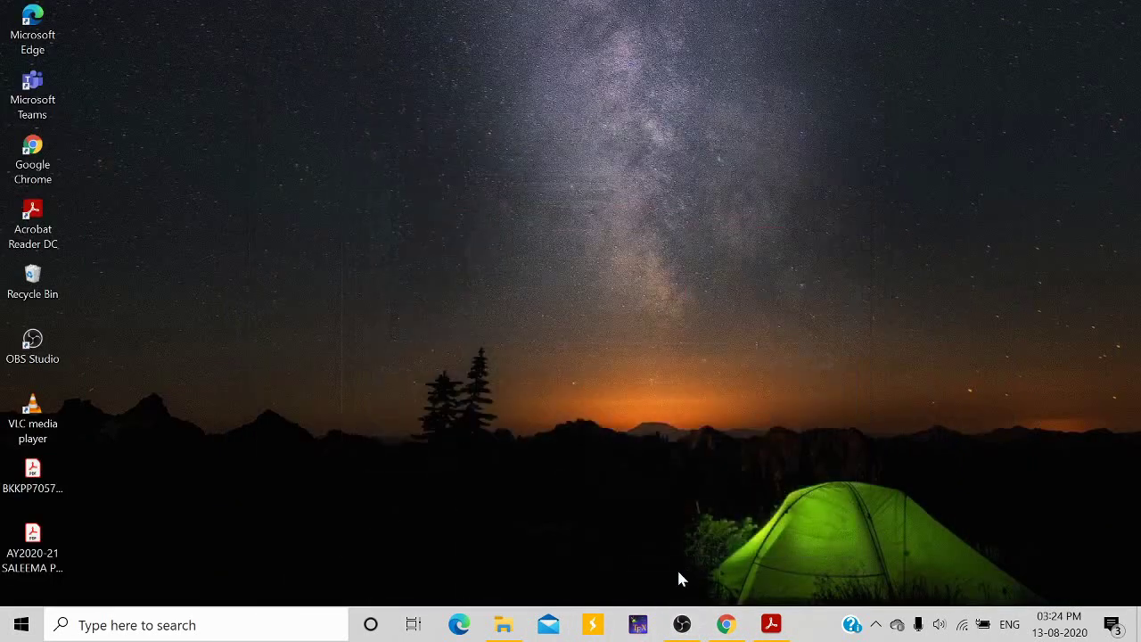
{"action": "left_click", "coordinate": [638, 627]}
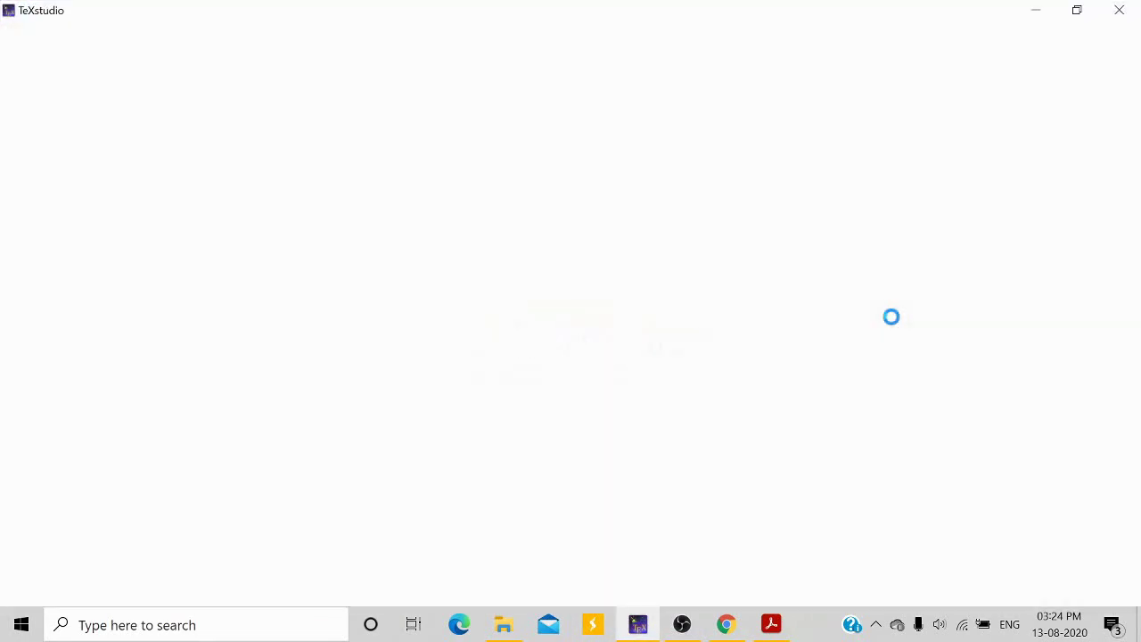
Step: Search Windows for the installed TeXstudio and MiKTeX apps, and close the search without opening either
{"action": "left_click", "coordinate": [84, 624]}
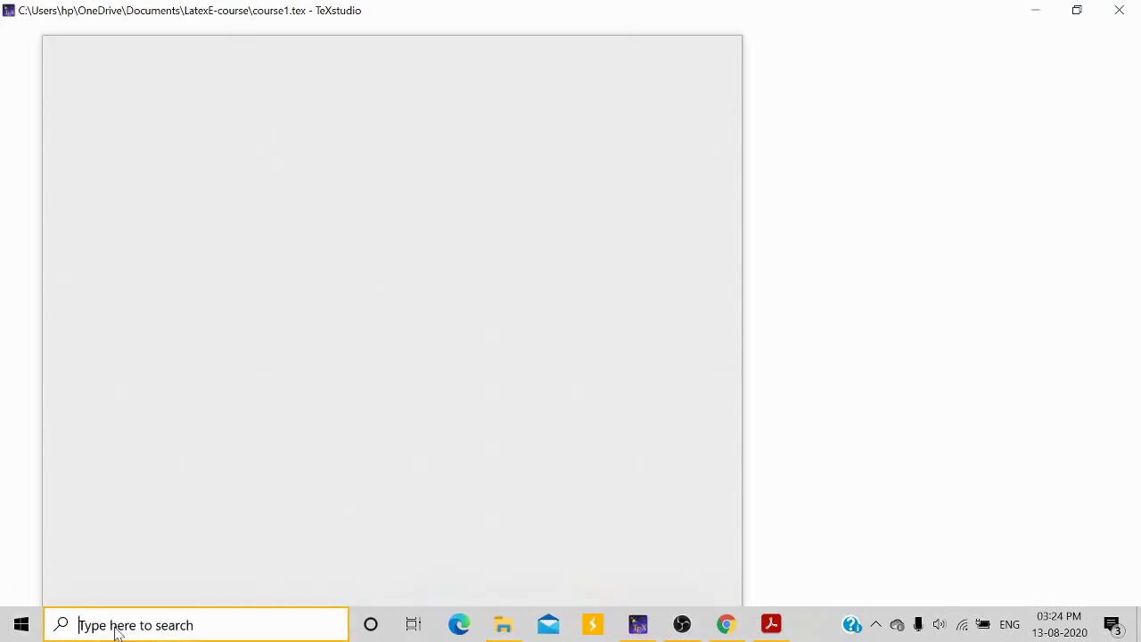
{"action": "type", "text": "texstudio"}
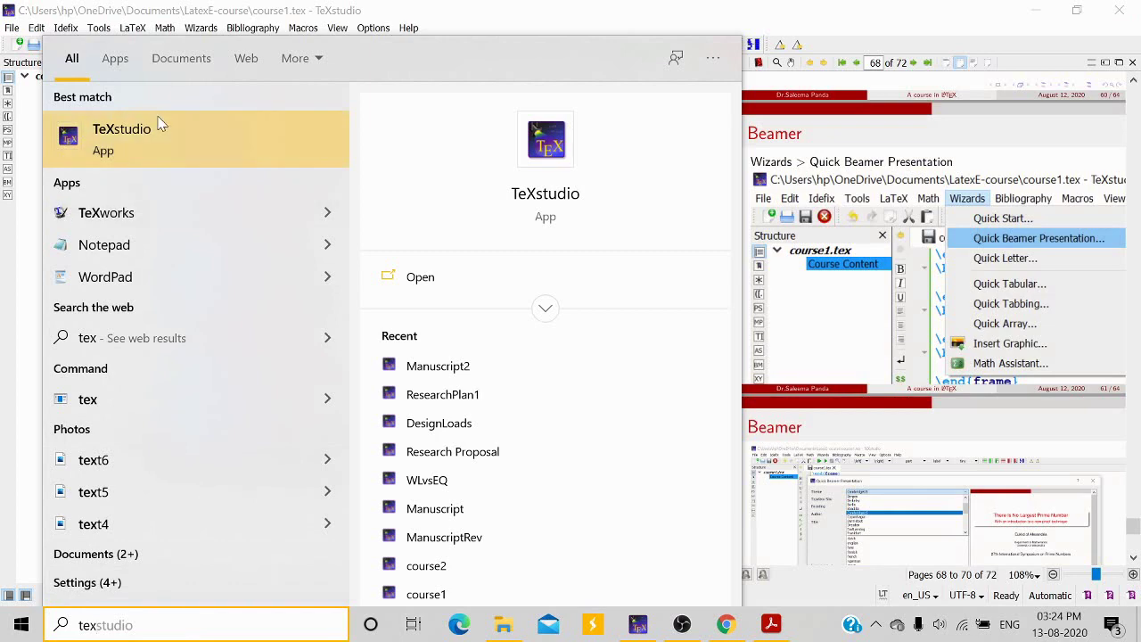
{"action": "key", "text": "BackSpace"}
{"action": "key", "text": "BackSpace"}
{"action": "key", "text": "BackSpace"}
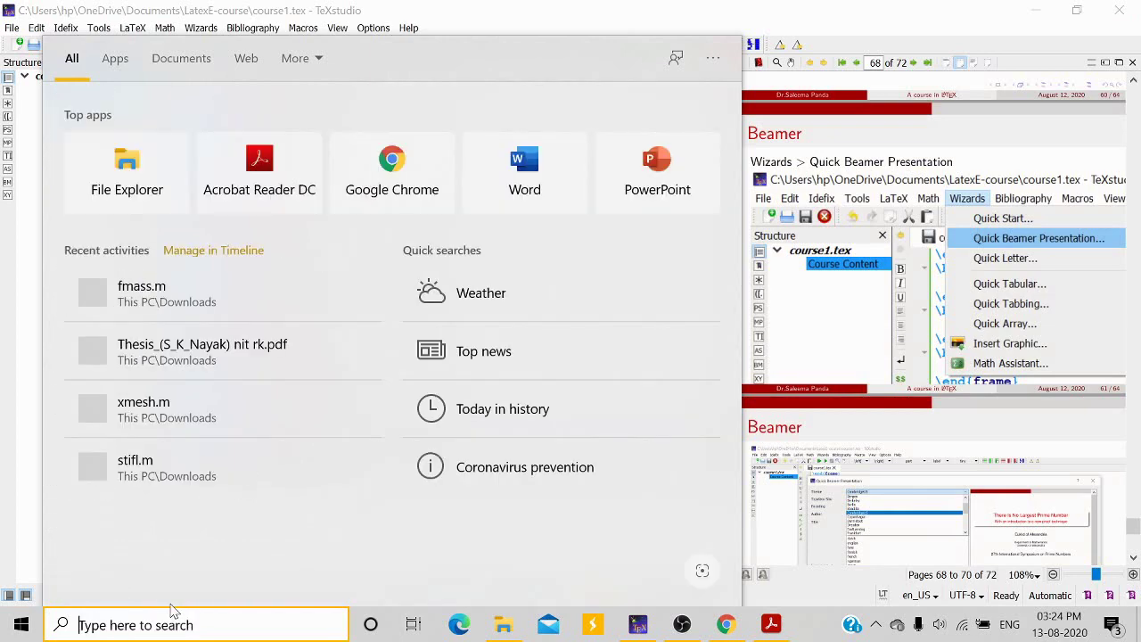
{"action": "type", "text": "mik"}
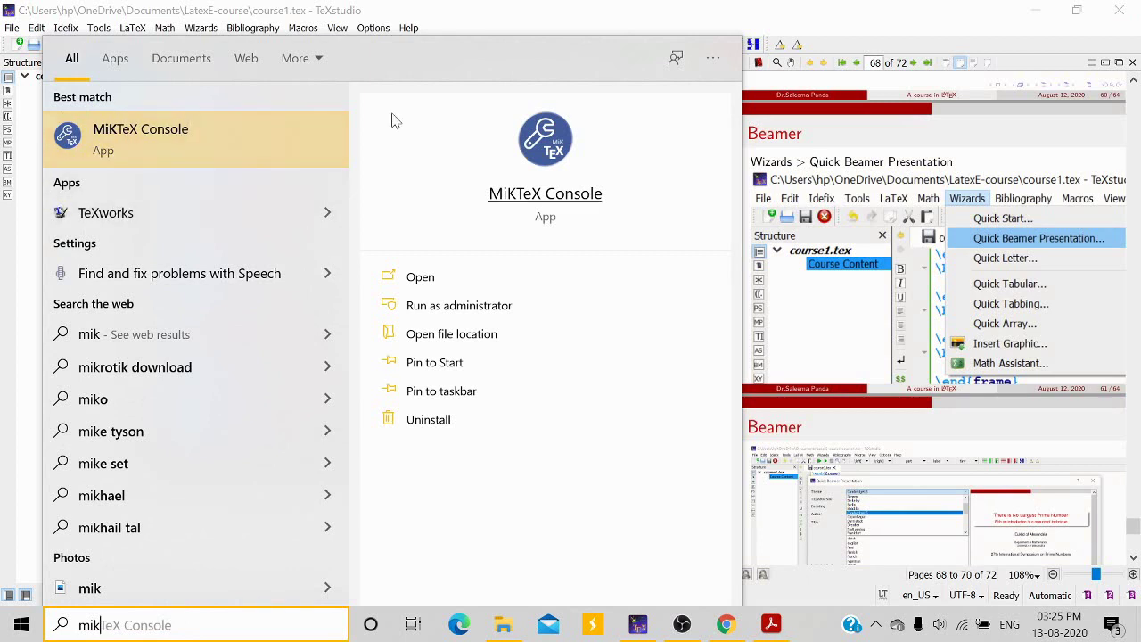
{"action": "left_click", "coordinate": [648, 24]}
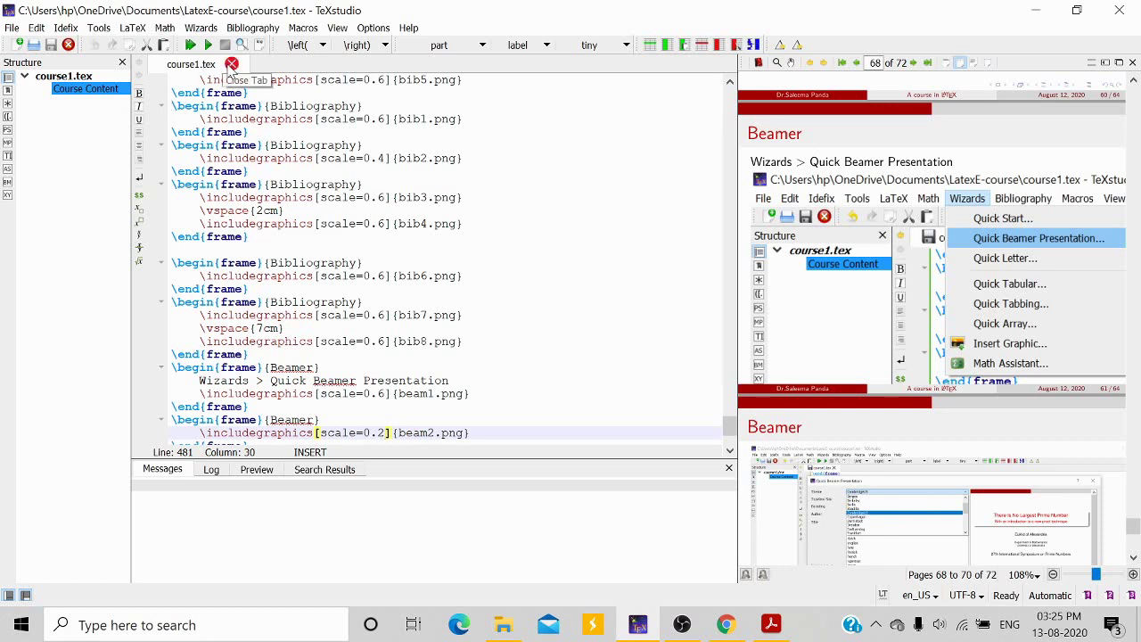
Step: Close the embedded PDF preview and the course1.tex document in TeXstudio
{"action": "left_click", "coordinate": [1132, 63]}
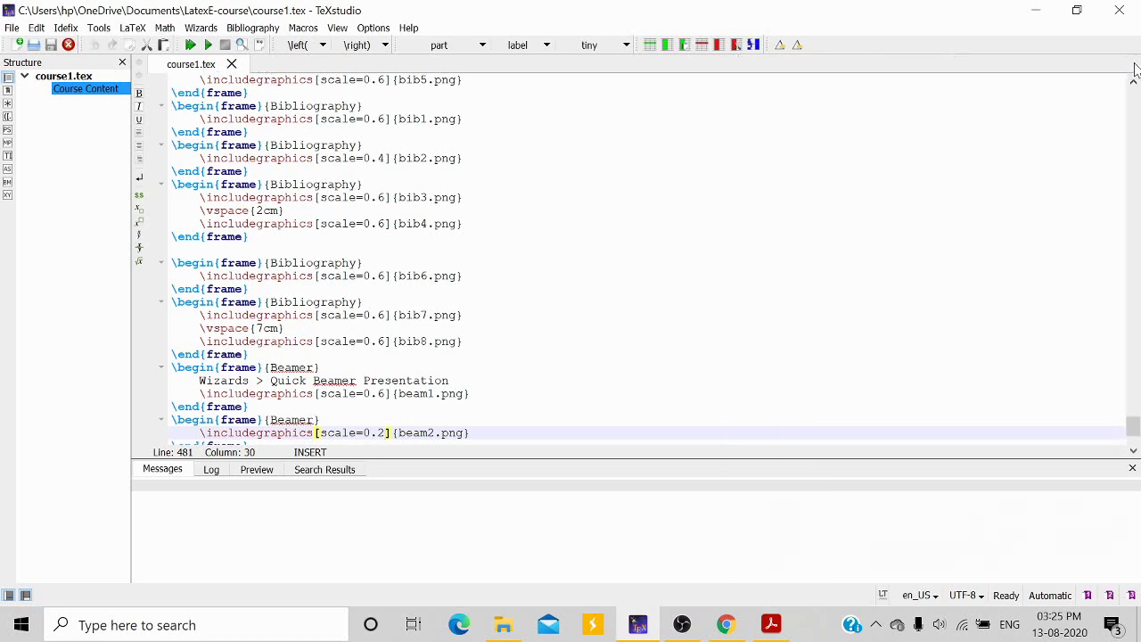
{"action": "scroll", "coordinate": [624, 258], "scroll_direction": "up", "scroll_amount": 15}
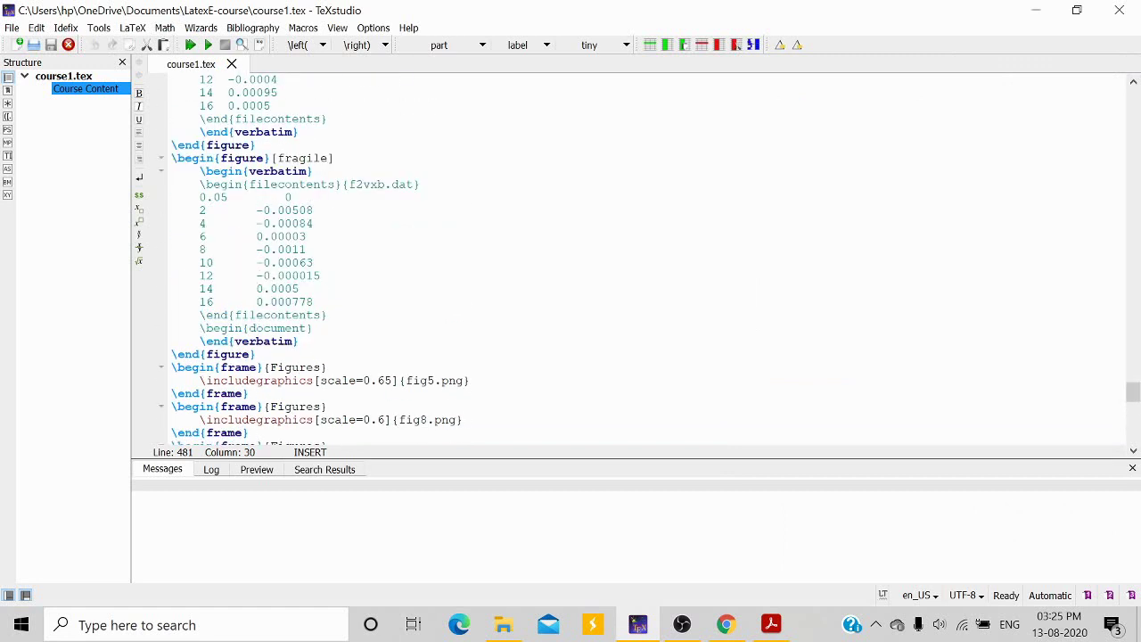
{"action": "left_click", "coordinate": [232, 65]}
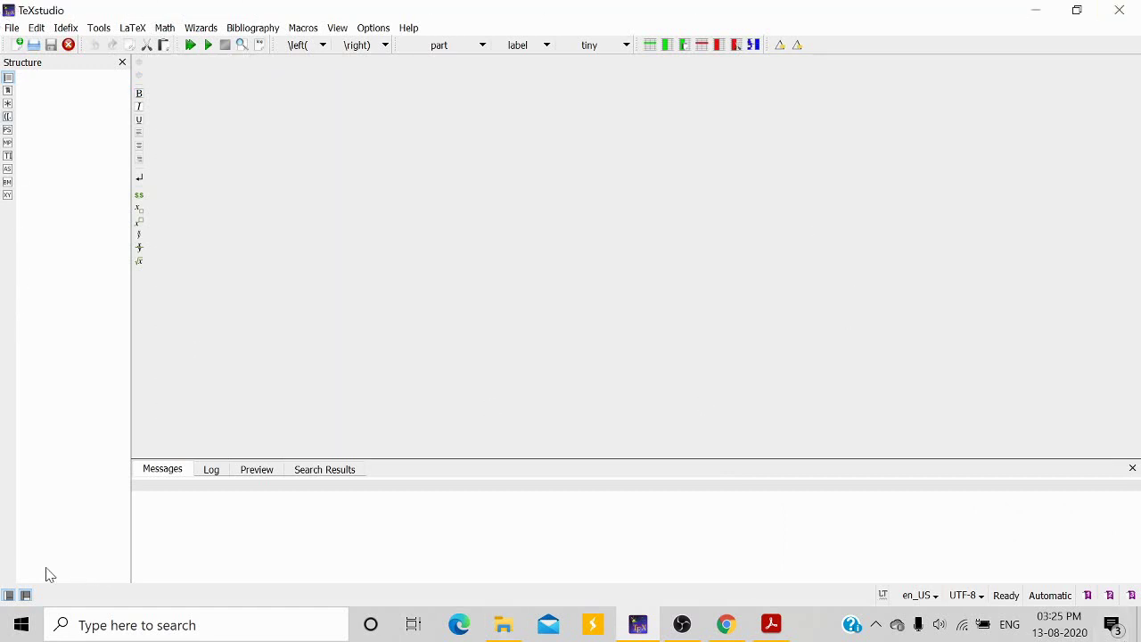
Step: Create a new empty document in TeXstudio
{"action": "left_click", "coordinate": [12, 28]}
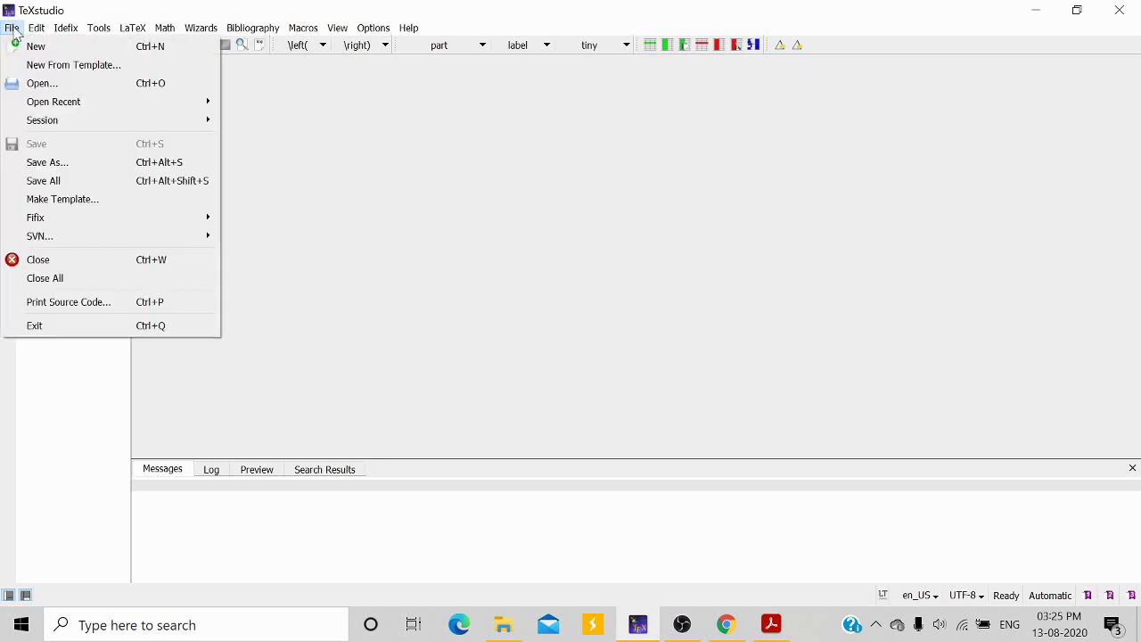
{"action": "left_click", "coordinate": [15, 44]}
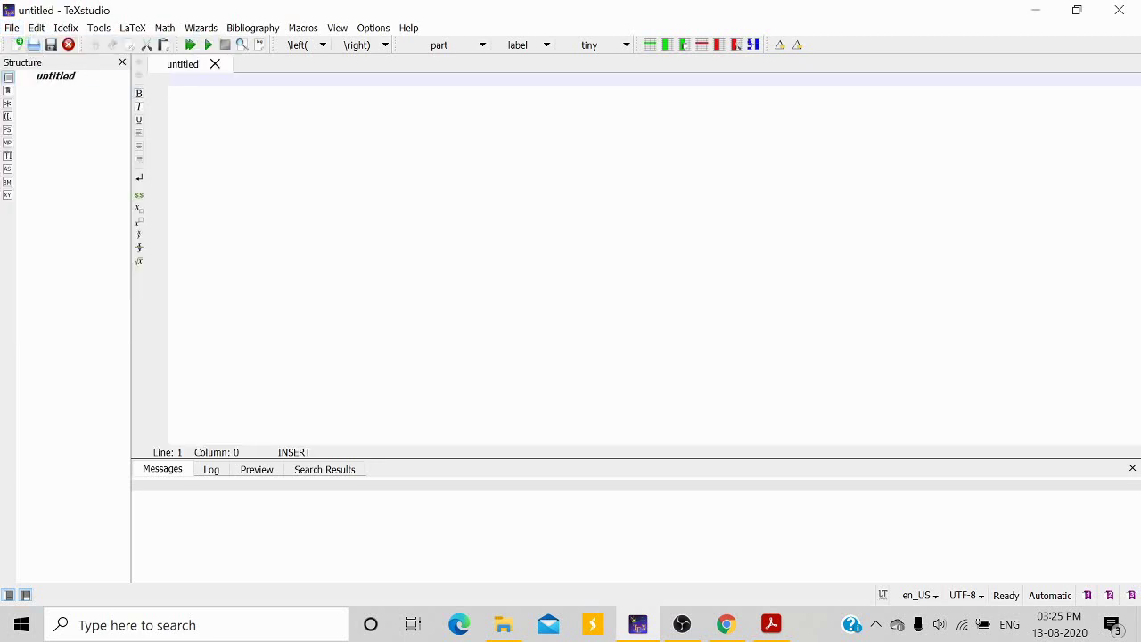
Step: Switch to course1.pdf in Acrobat Reader and advance through the Getting Started slides to Option 2, New From Template
{"action": "left_click", "coordinate": [771, 624]}
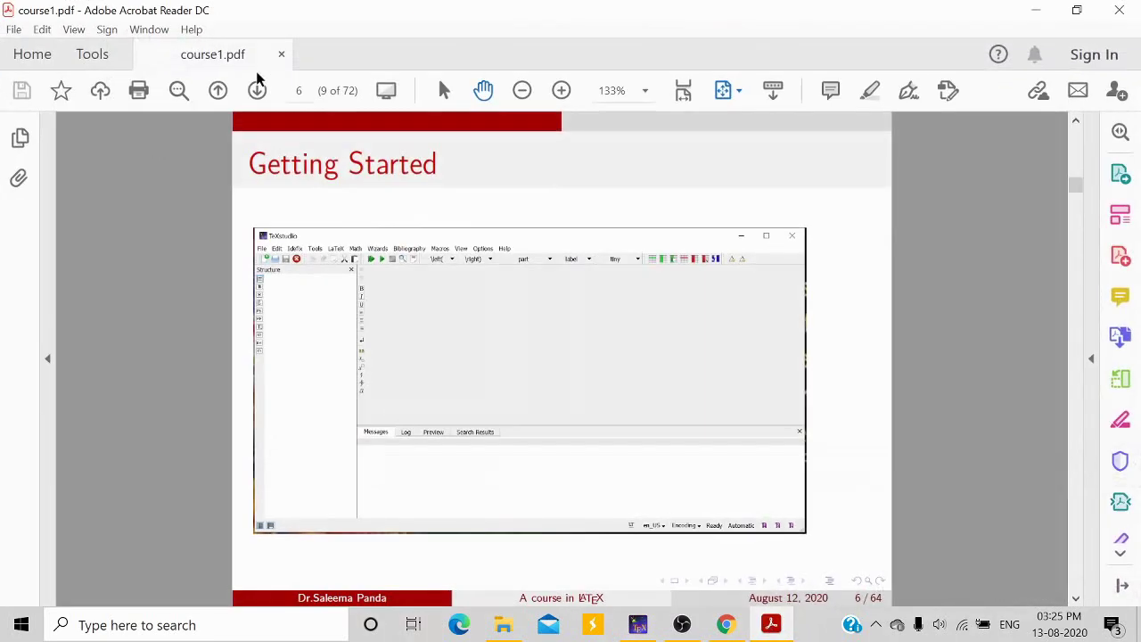
{"action": "key", "text": "Right"}
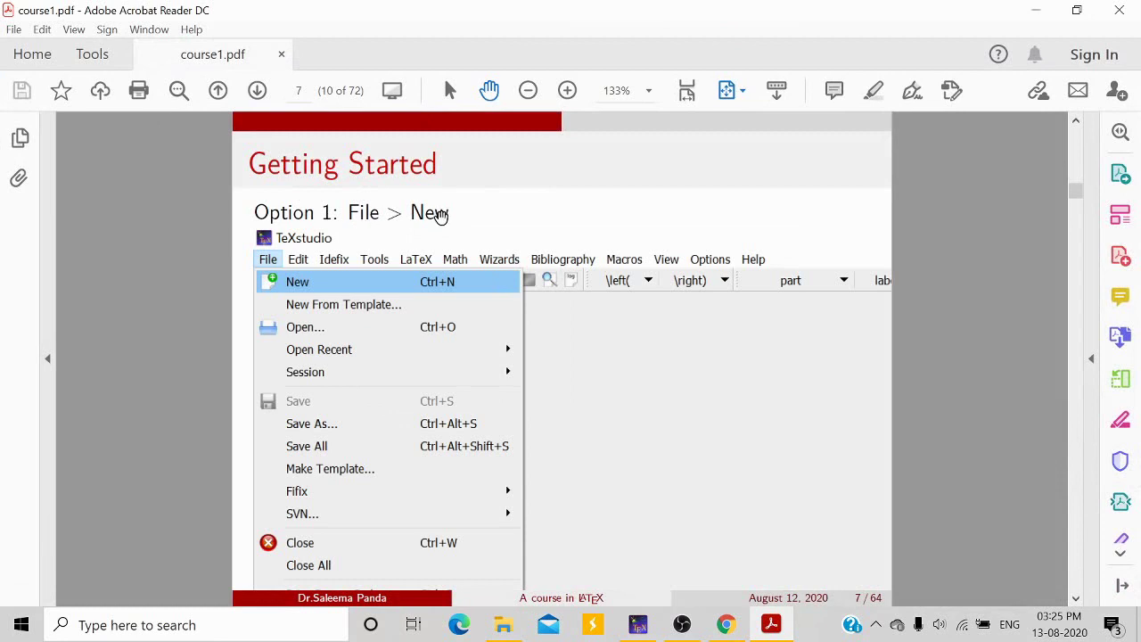
{"action": "key", "text": "Right"}
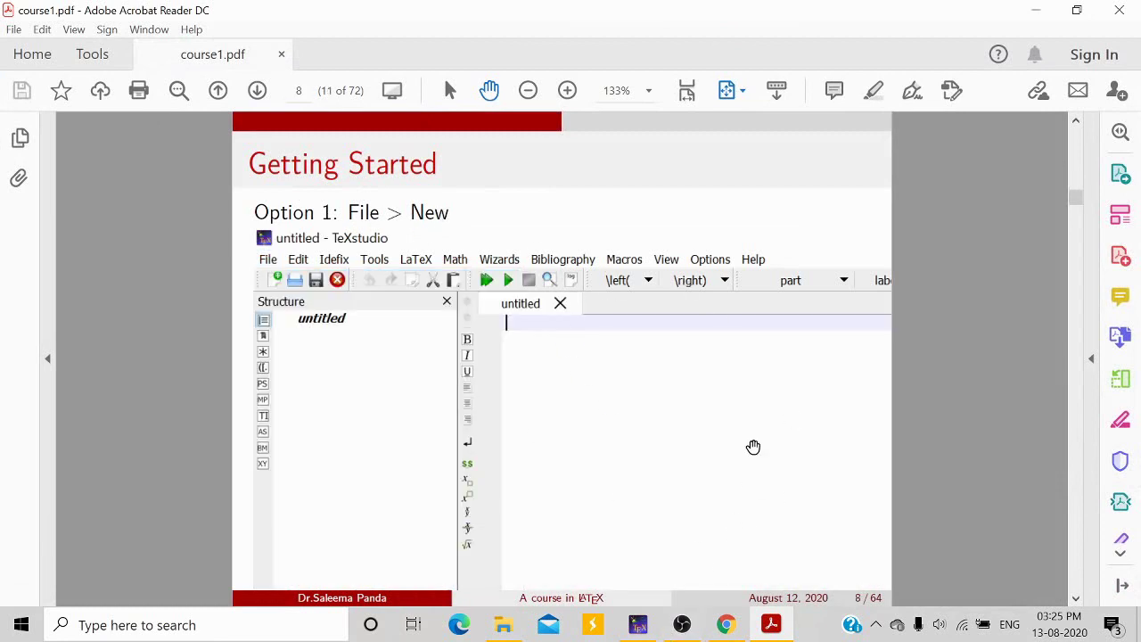
{"action": "key", "text": "Right"}
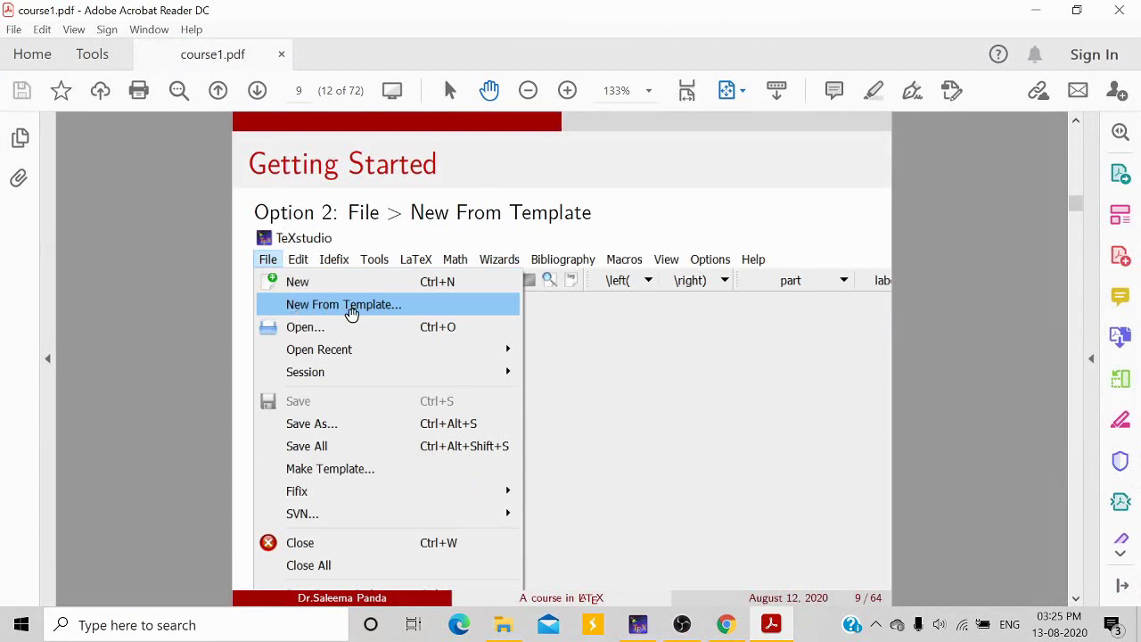
Step: Advance the Getting Started slides through the New From Template example, and switch back to TeXstudio
{"action": "key", "text": "Right"}
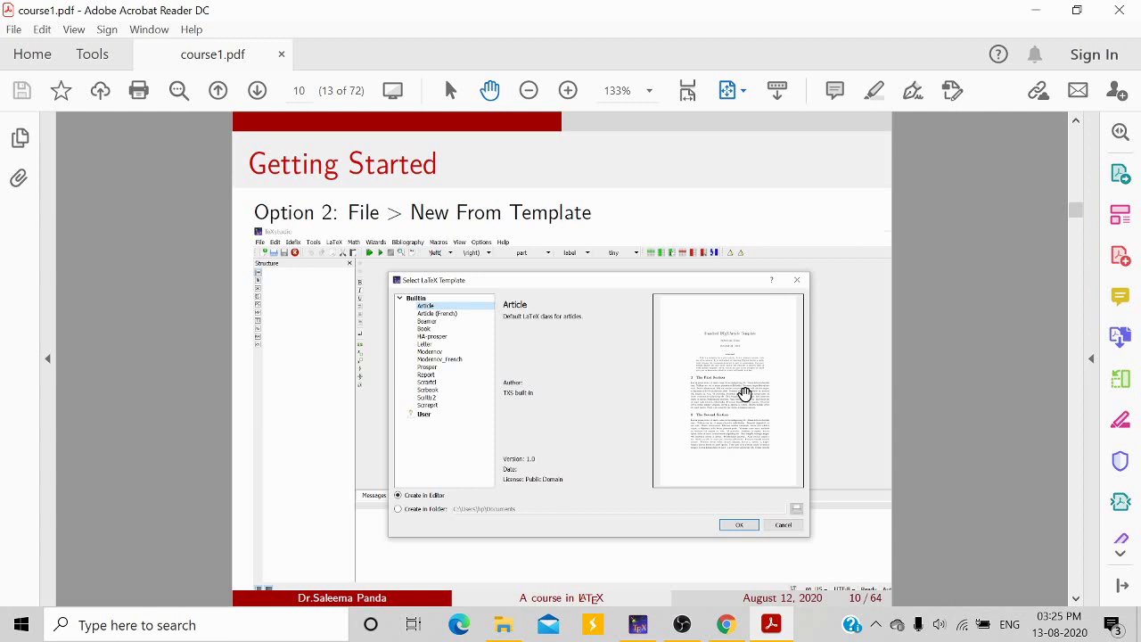
{"action": "key", "text": "Right"}
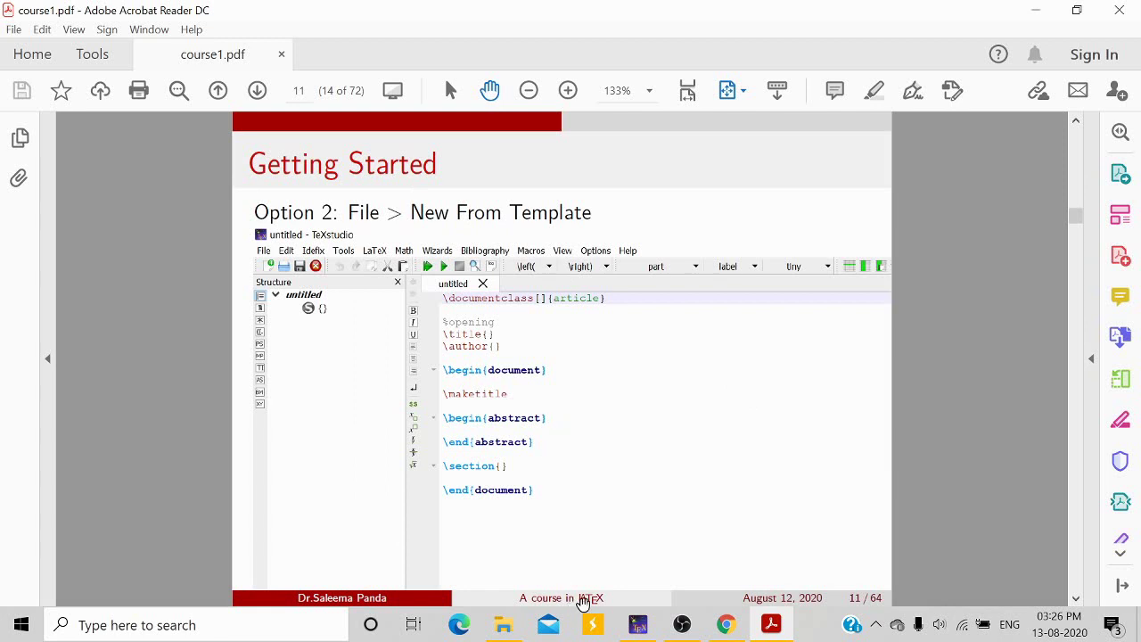
{"action": "left_click", "coordinate": [637, 624]}
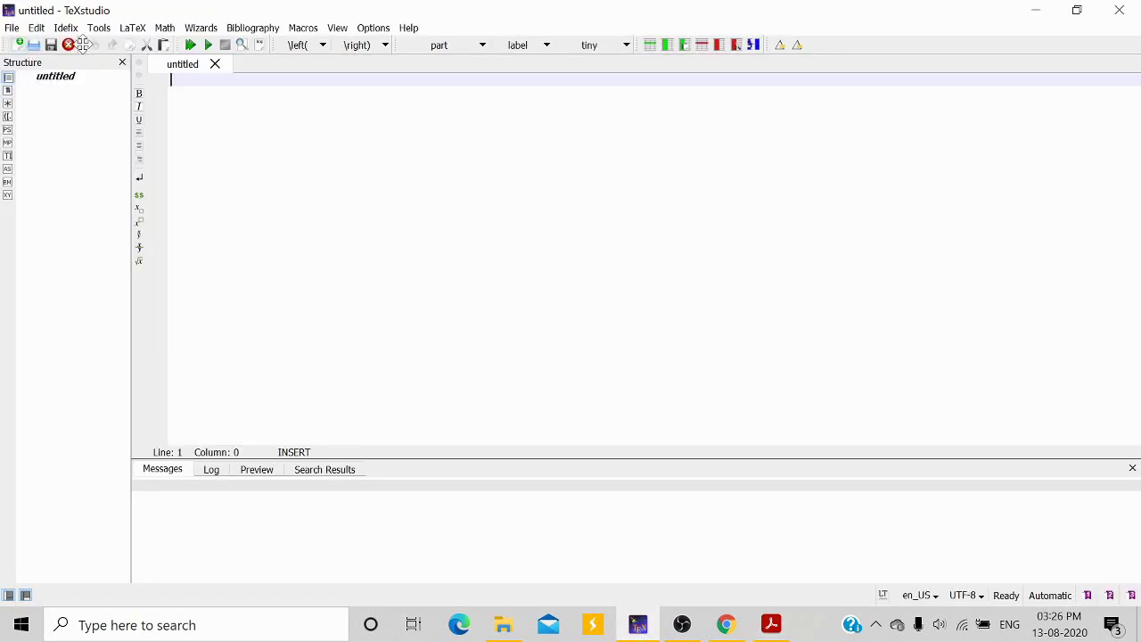
Step: Open the LaTeX template selection for a new document
{"action": "left_click", "coordinate": [12, 28]}
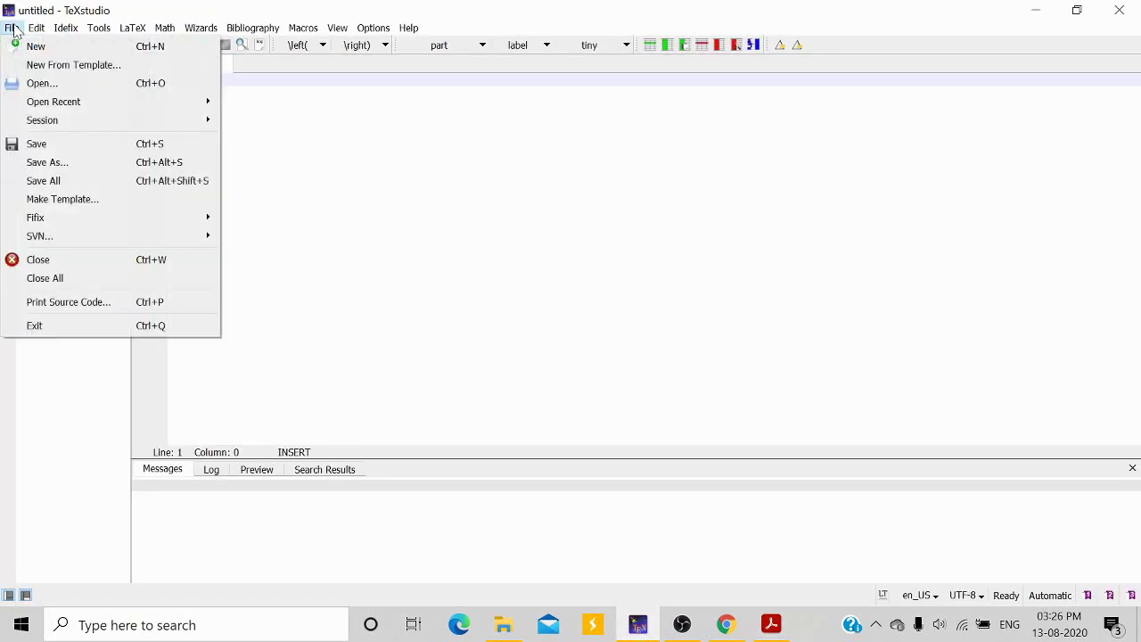
{"action": "left_click", "coordinate": [36, 45]}
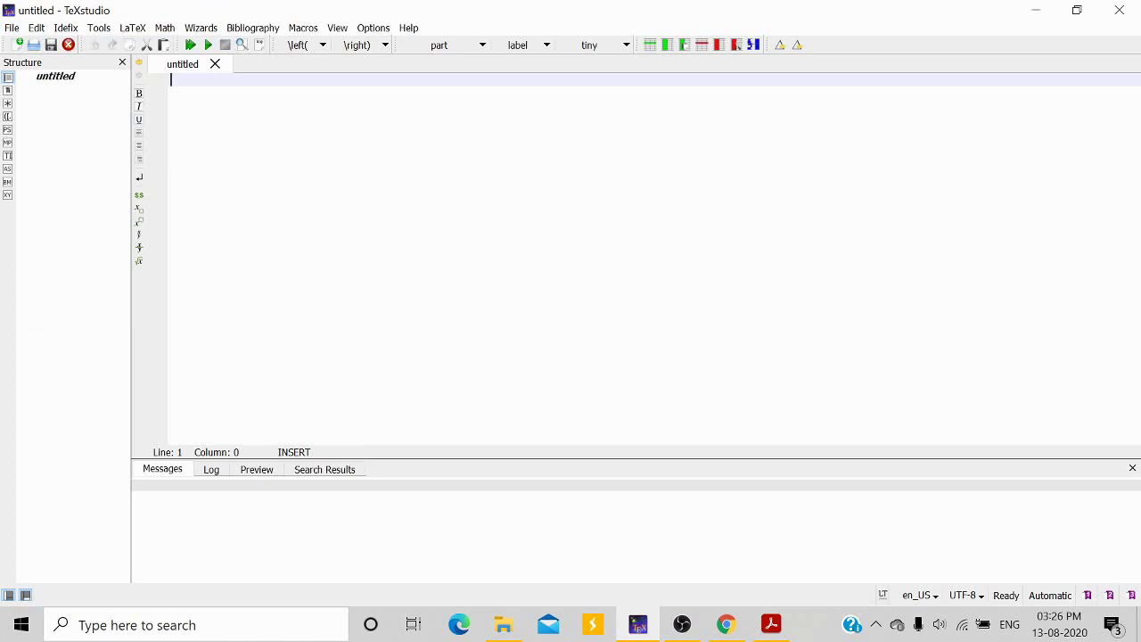
{"action": "left_click", "coordinate": [14, 28]}
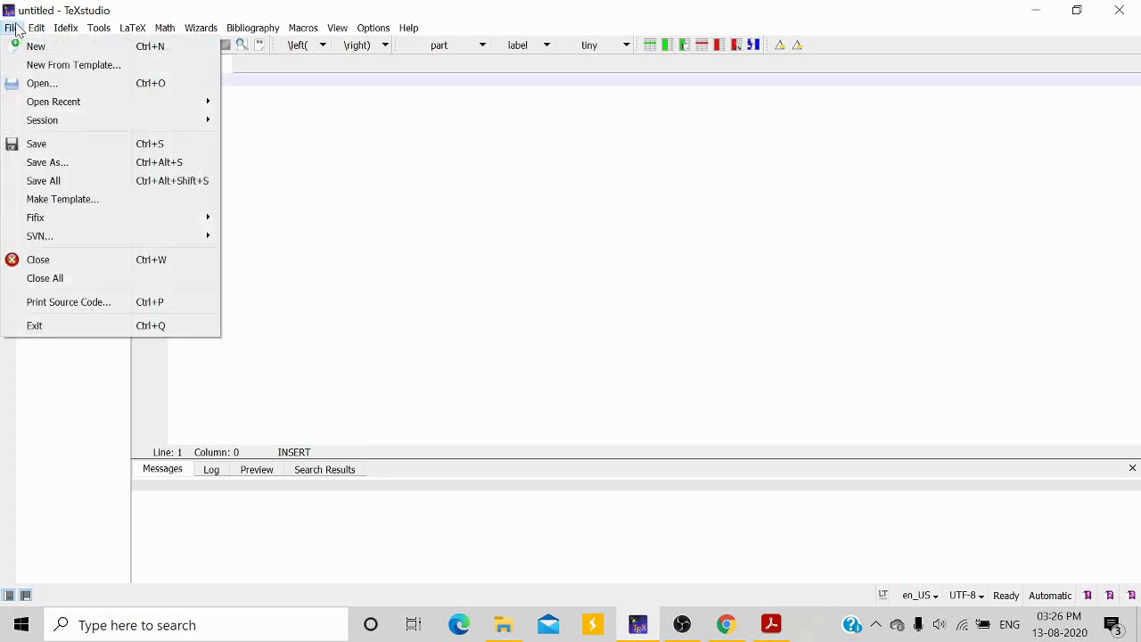
{"action": "left_click", "coordinate": [44, 64]}
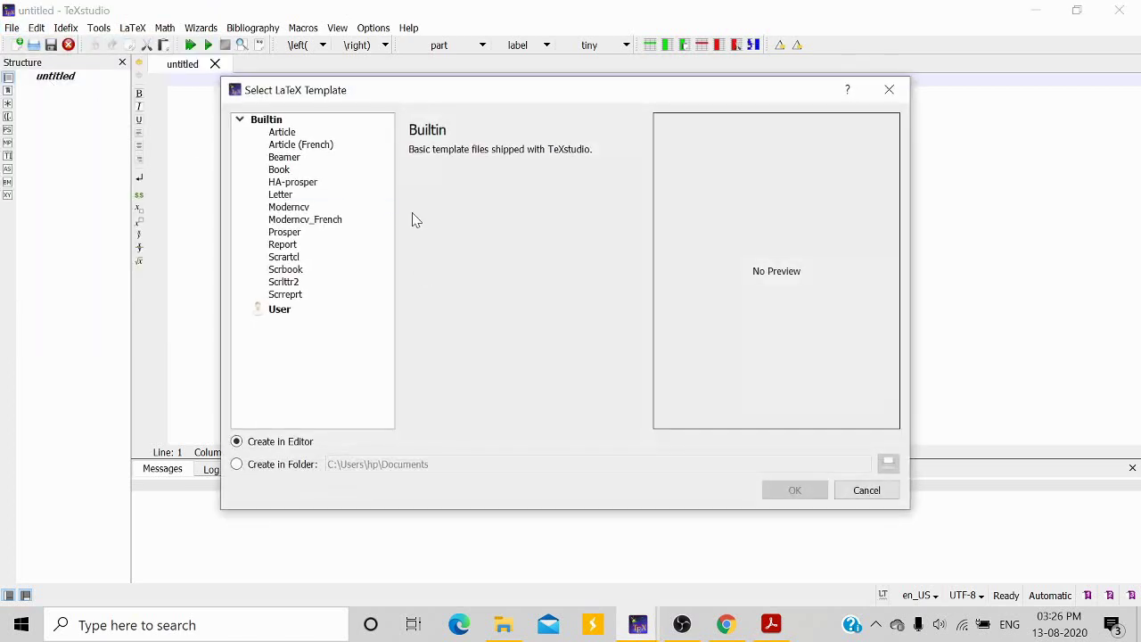
Step: Preview the Article, Beamer, Letter and Report templates, and create a new document in the editor from the Article template
{"action": "left_click", "coordinate": [283, 131]}
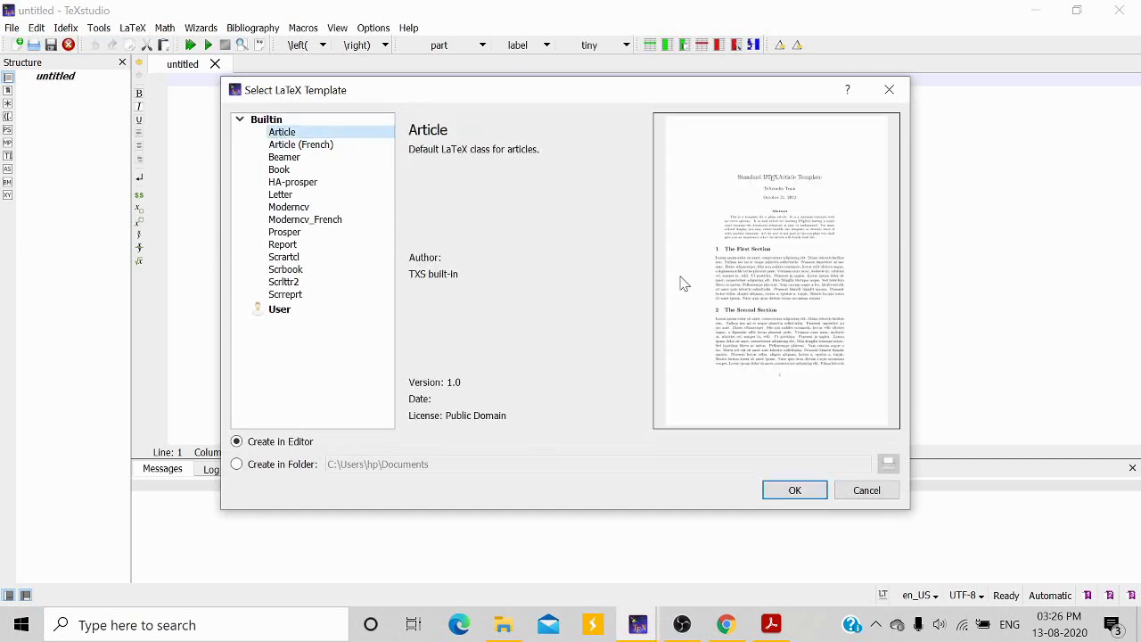
{"action": "left_click", "coordinate": [303, 158]}
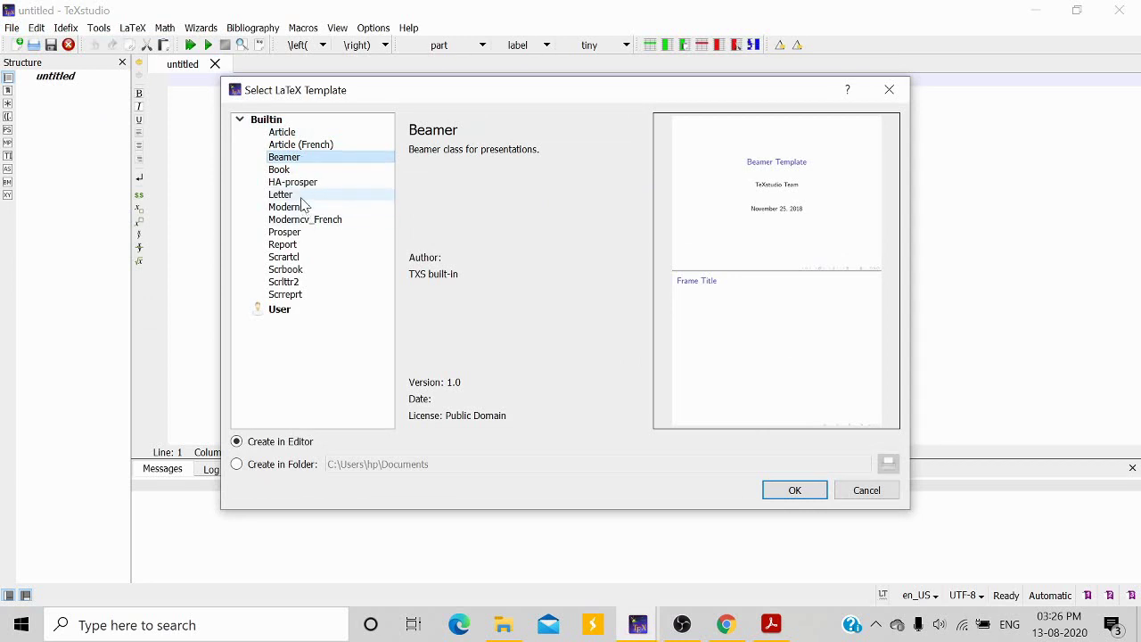
{"action": "left_click", "coordinate": [301, 198]}
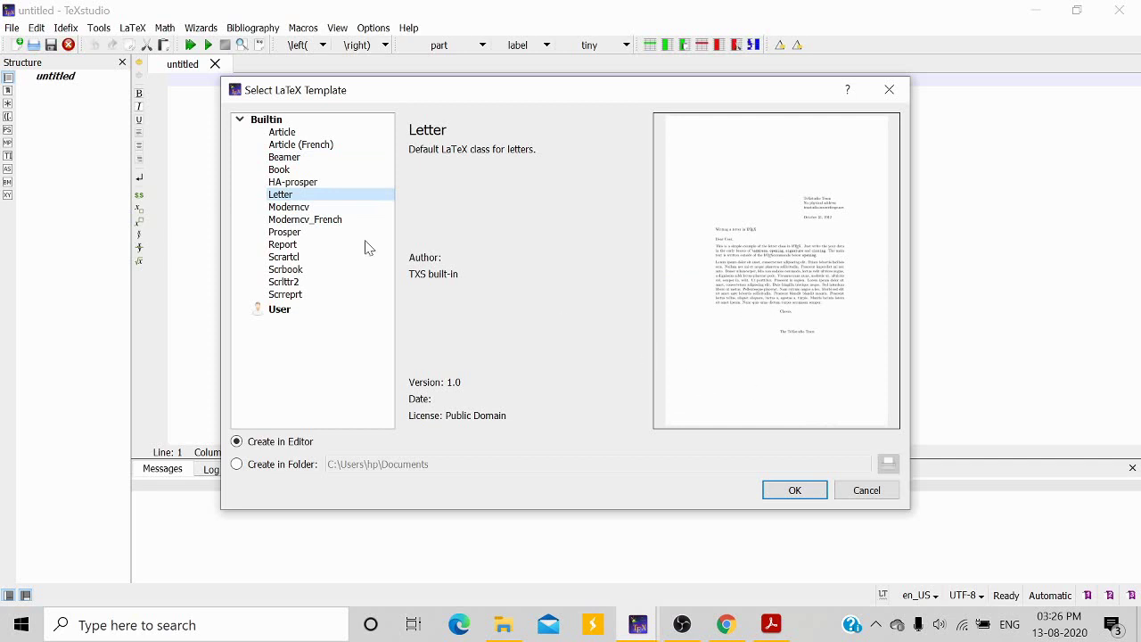
{"action": "left_click", "coordinate": [303, 247]}
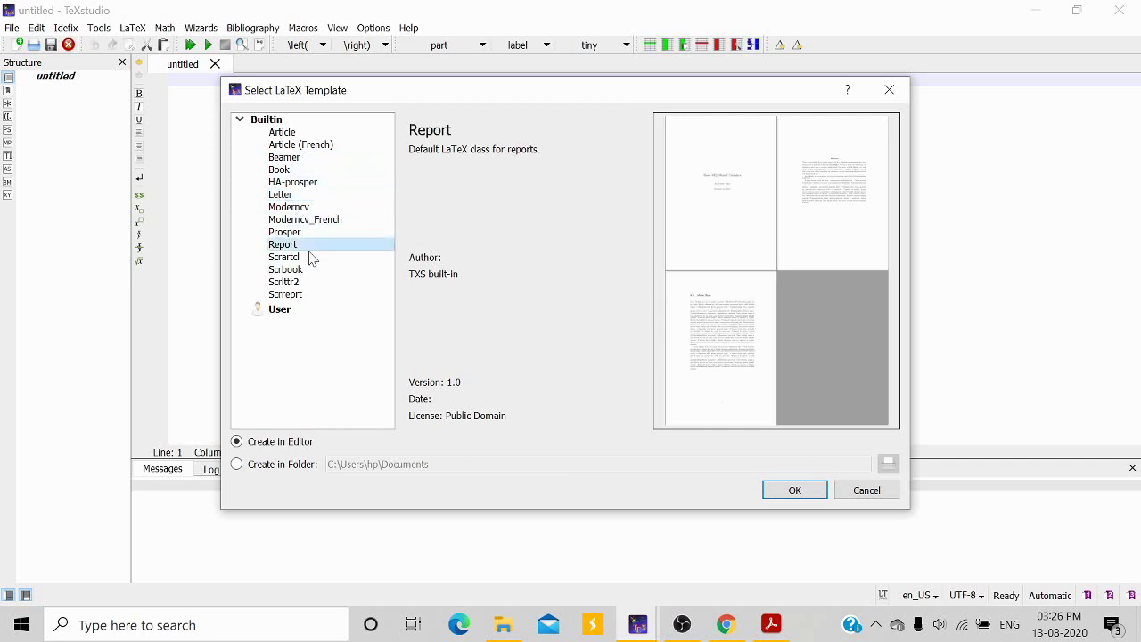
{"action": "left_click", "coordinate": [299, 134]}
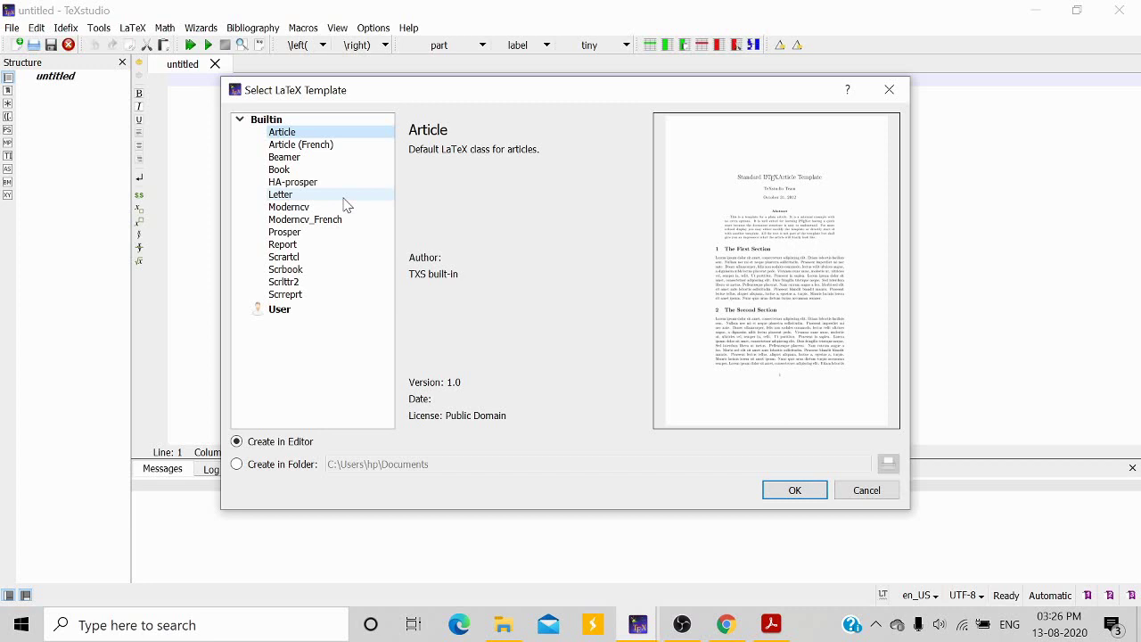
{"action": "left_click", "coordinate": [818, 490]}
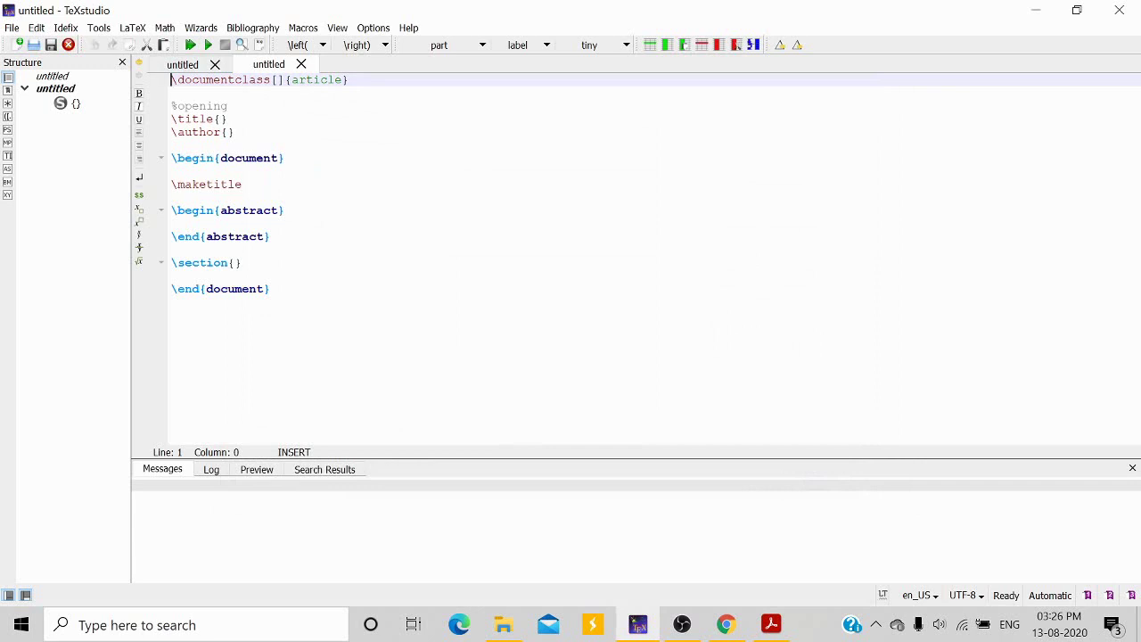
Step: Examine the article template's title, author, document body, abstract and section commands
{"action": "left_click", "coordinate": [221, 119]}
{"action": "left_click", "coordinate": [228, 133]}
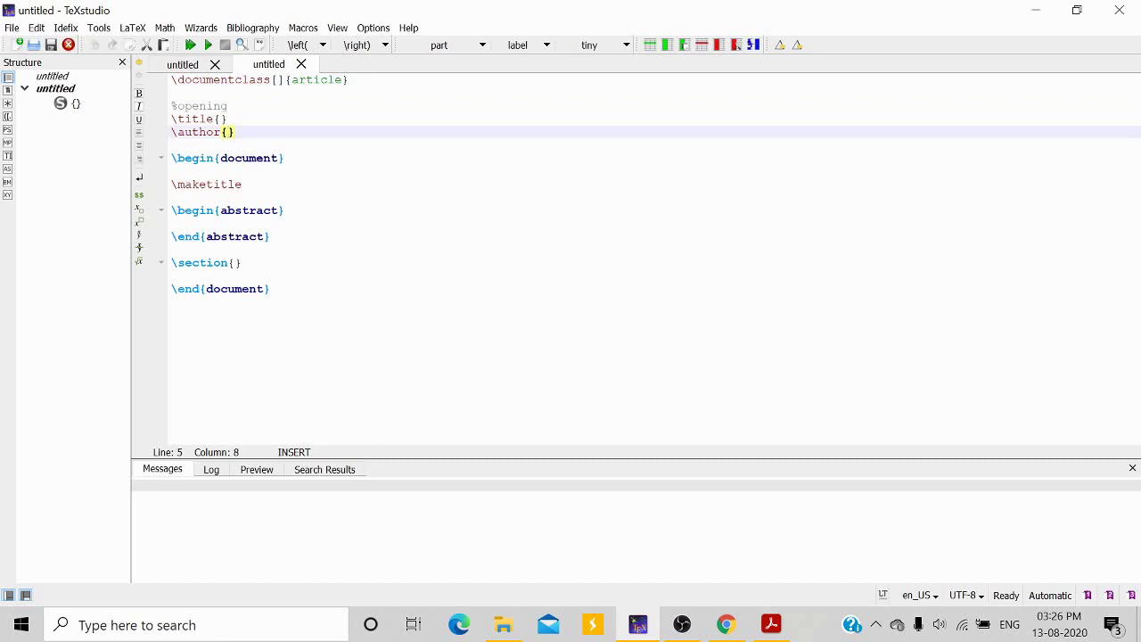
{"action": "left_click", "coordinate": [285, 159]}
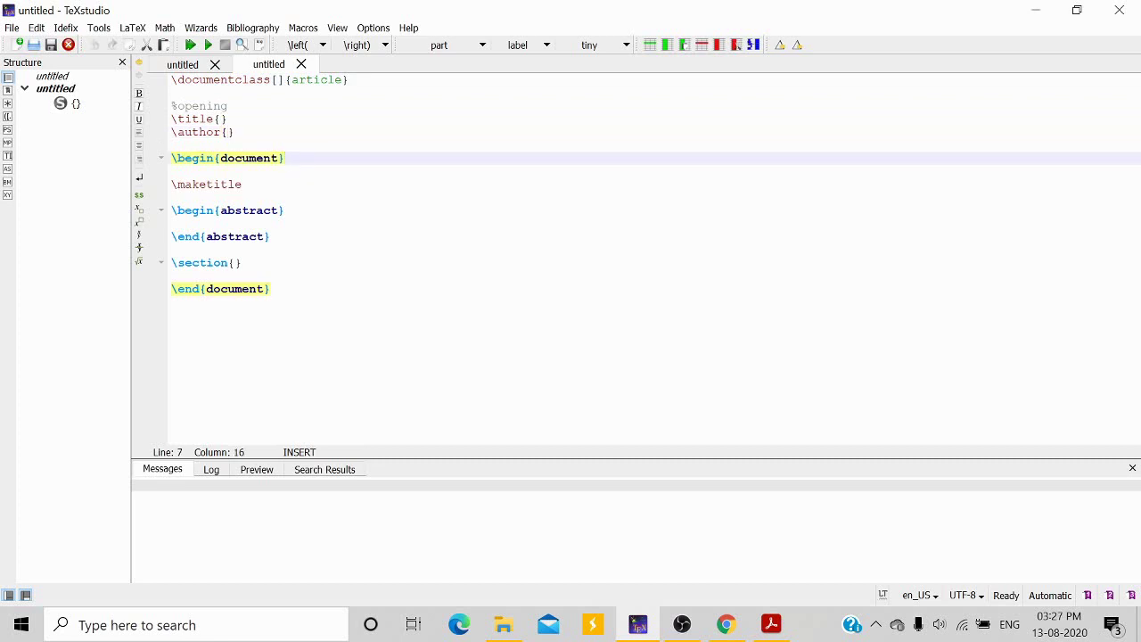
{"action": "left_click_drag", "start_coordinate": [176, 184], "coordinate": [171, 276]}
{"action": "left_click", "coordinate": [245, 263]}
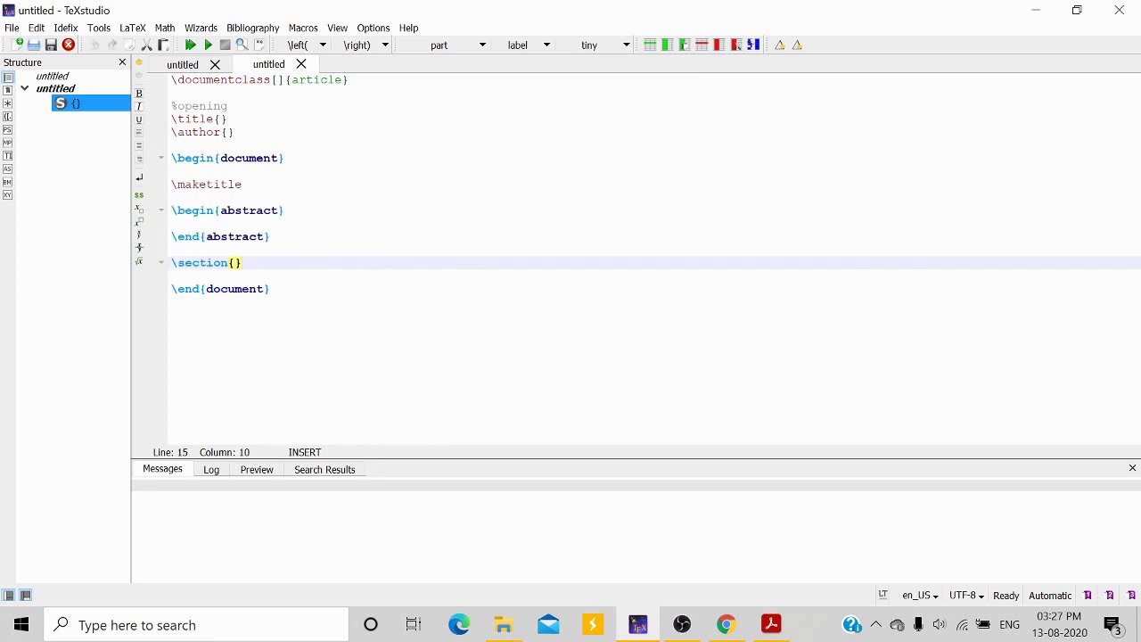
{"action": "left_click", "coordinate": [271, 289]}
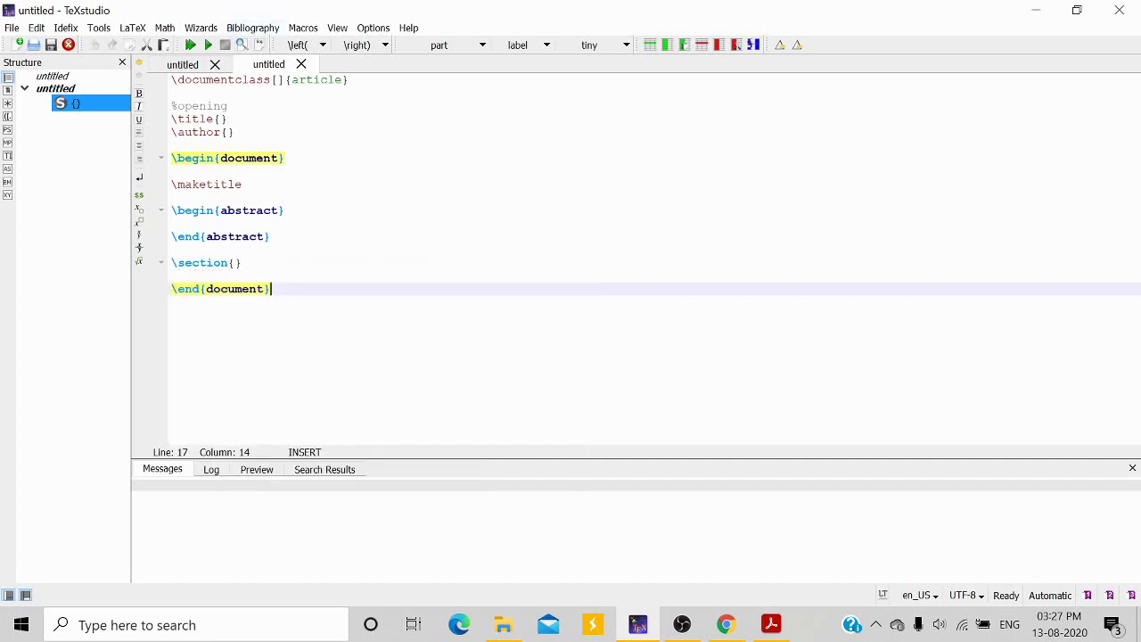
Step: Open the Quick Start wizard and keep article as document class, 12pt as typeface size and a4paper as paper size
{"action": "left_click", "coordinate": [202, 34]}
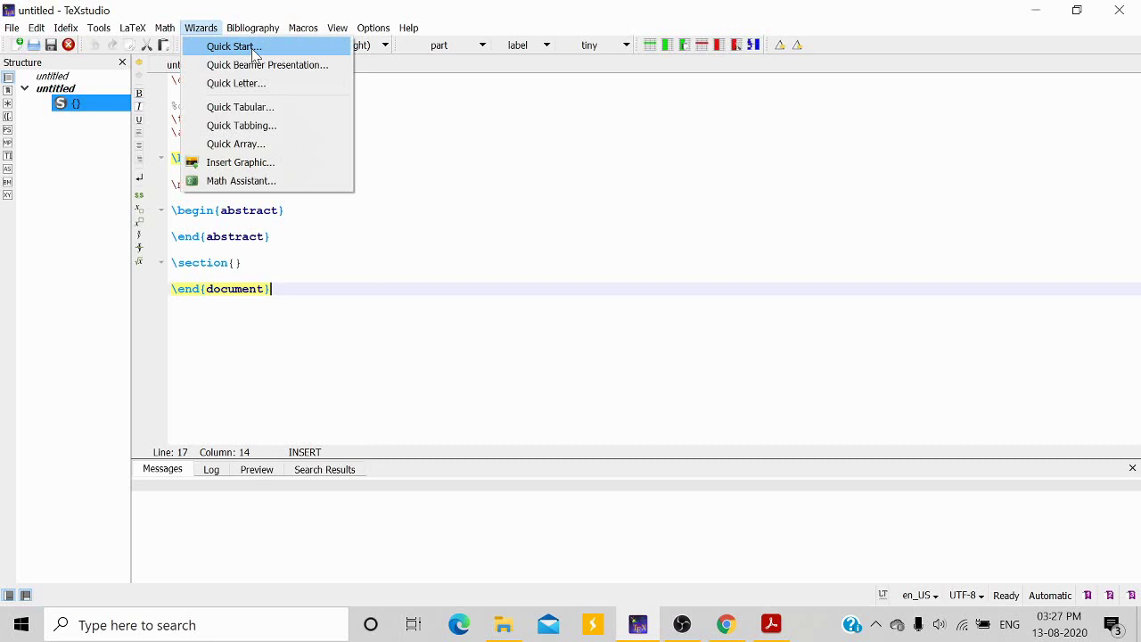
{"action": "left_click", "coordinate": [255, 53]}
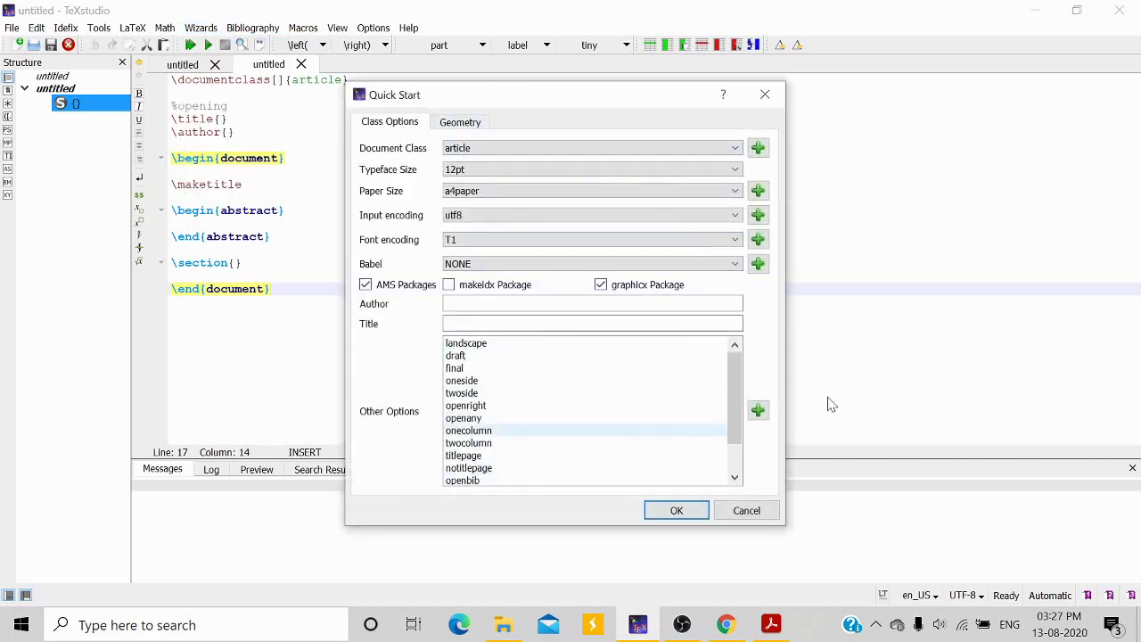
{"action": "left_click", "coordinate": [482, 151]}
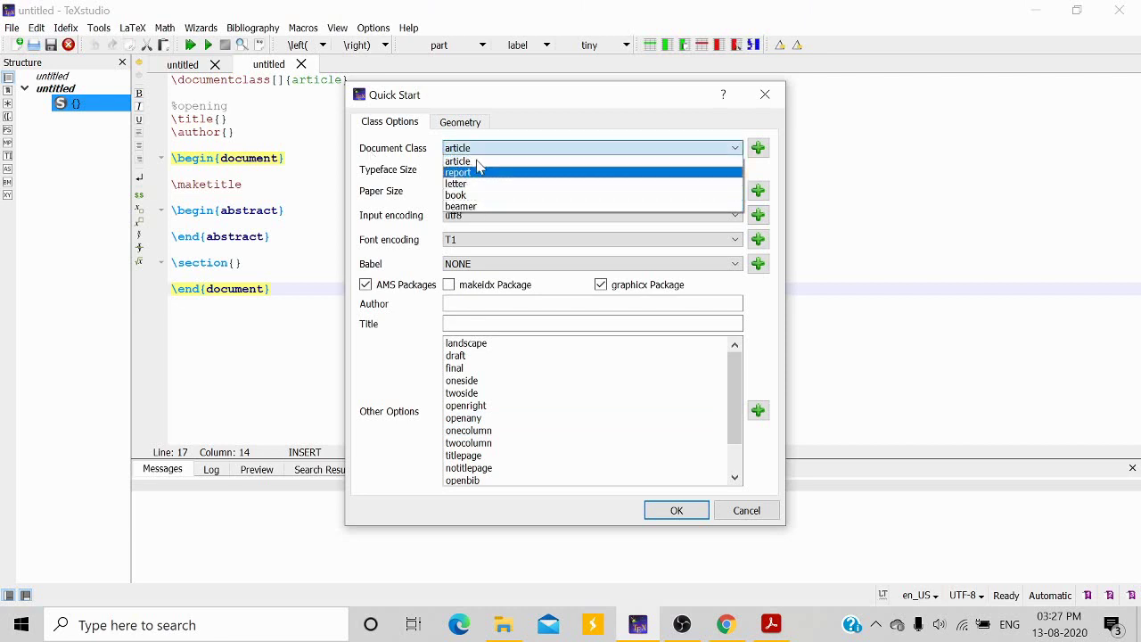
{"action": "left_click", "coordinate": [481, 150]}
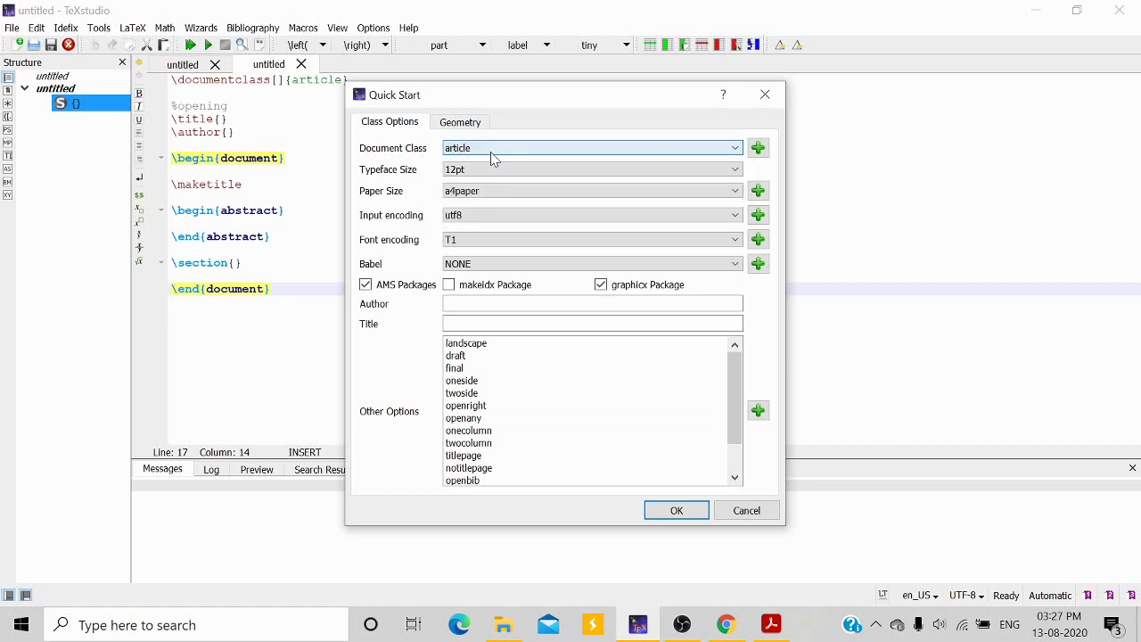
{"action": "left_click", "coordinate": [489, 171]}
{"action": "left_click", "coordinate": [489, 174]}
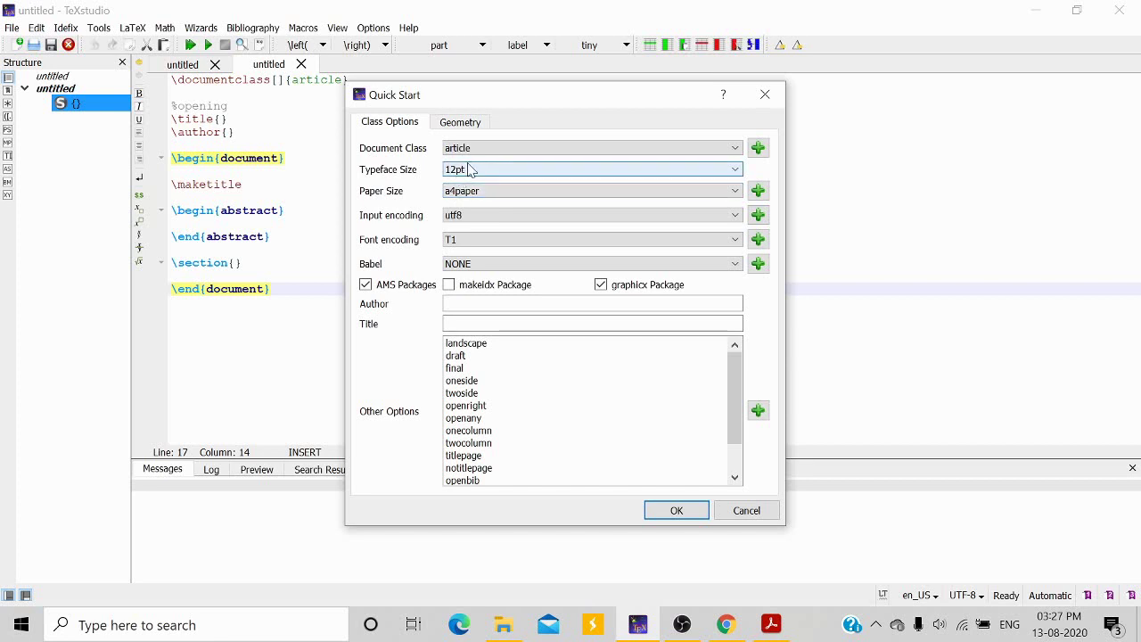
{"action": "left_click", "coordinate": [467, 191]}
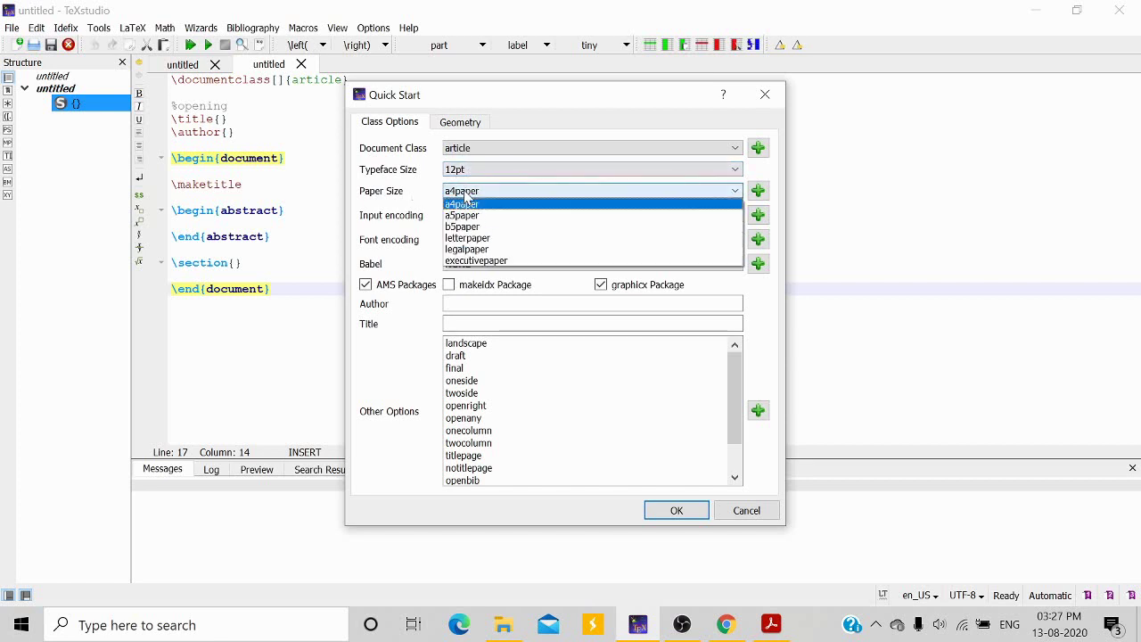
{"action": "left_click", "coordinate": [465, 198]}
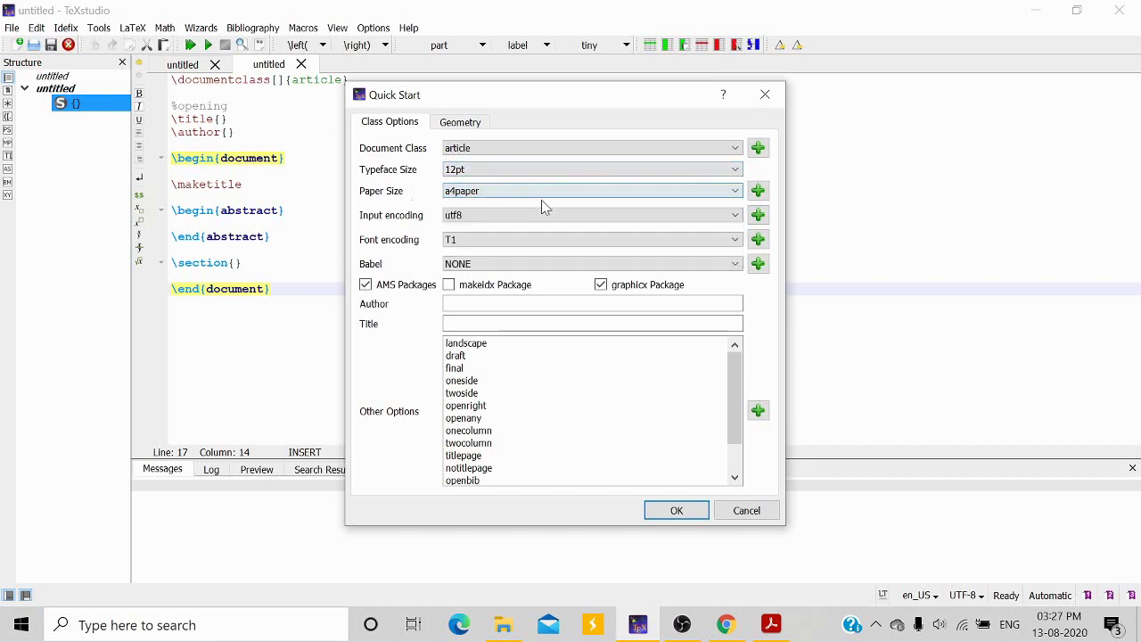
Step: Select onecolumn and titlepage as the other class options in the Quick Start wizard
{"action": "left_click", "coordinate": [461, 381]}
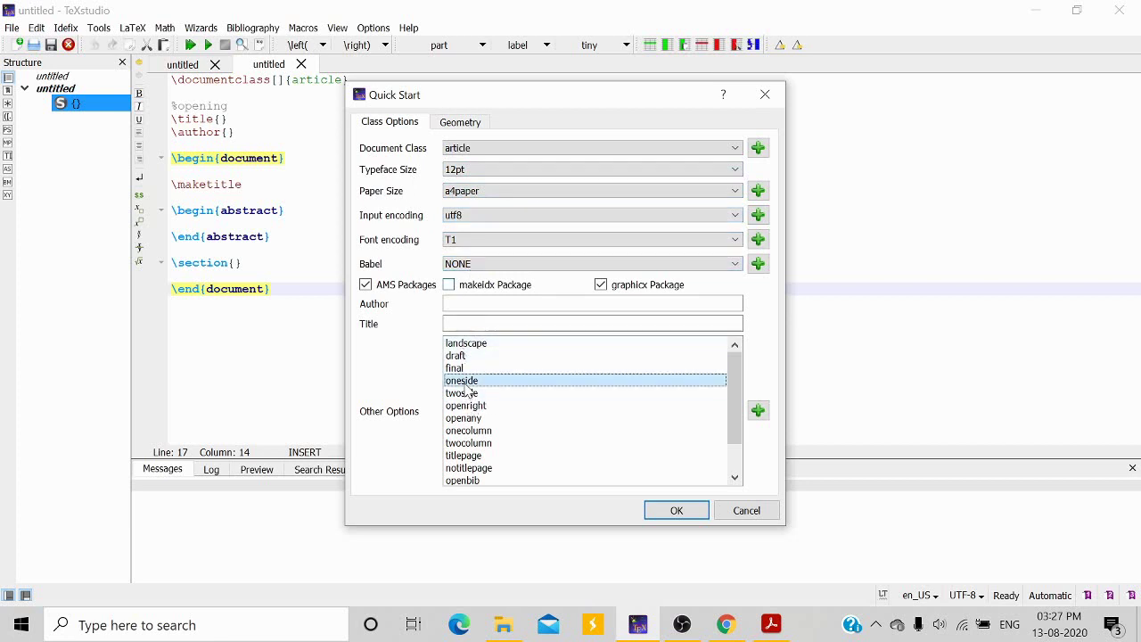
{"action": "left_click", "coordinate": [465, 393]}
{"action": "left_click", "coordinate": [473, 430]}
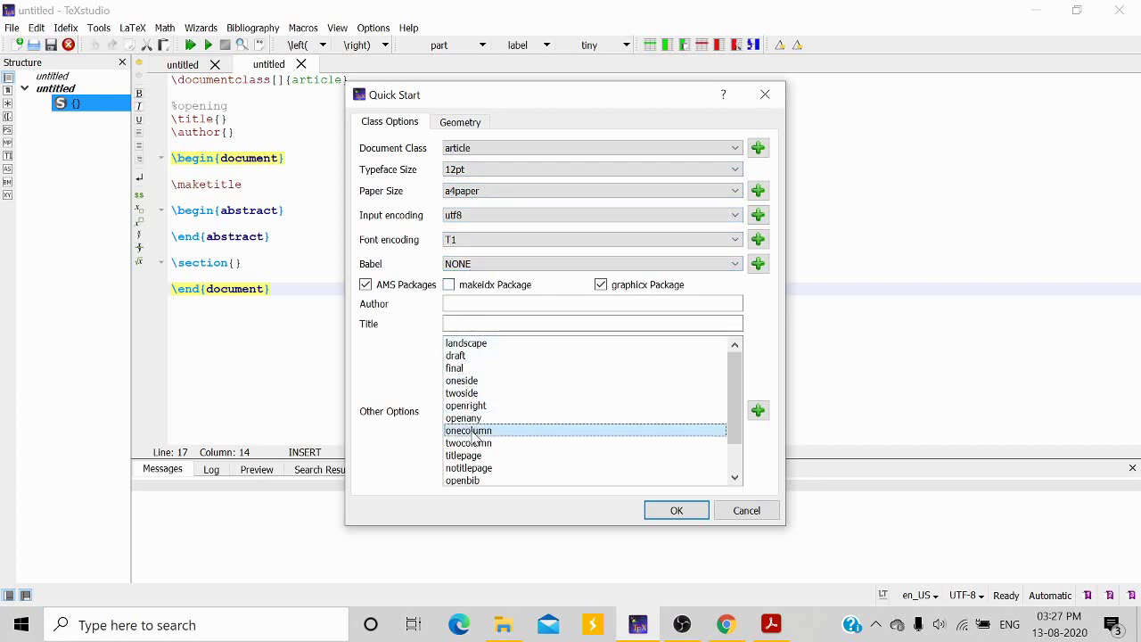
{"action": "left_click", "coordinate": [462, 456]}
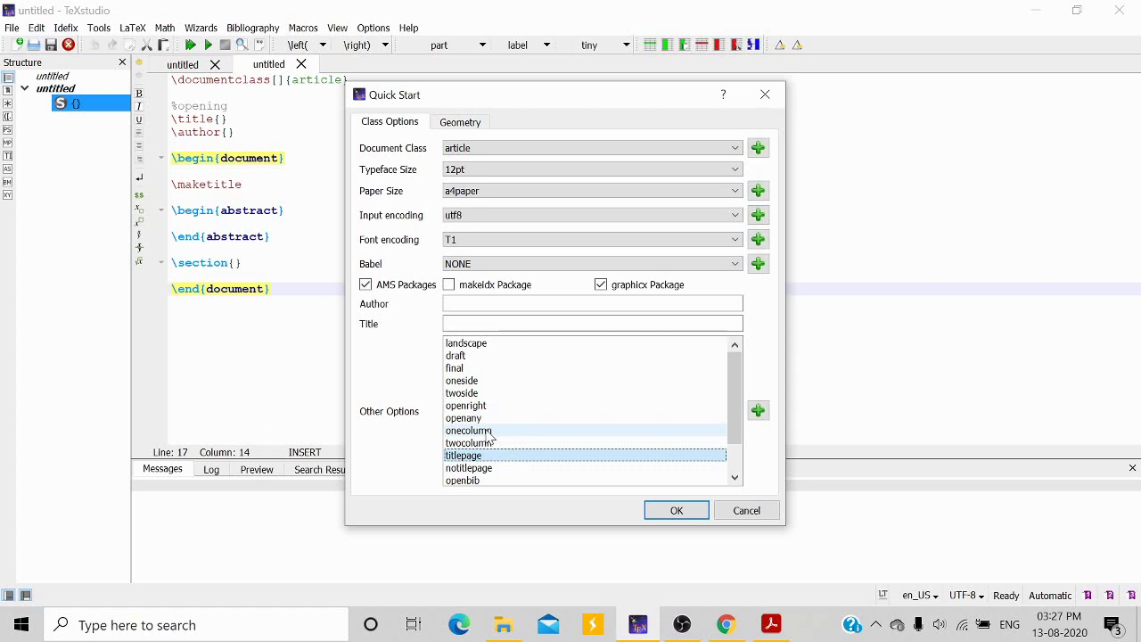
{"action": "left_click", "coordinate": [488, 434]}
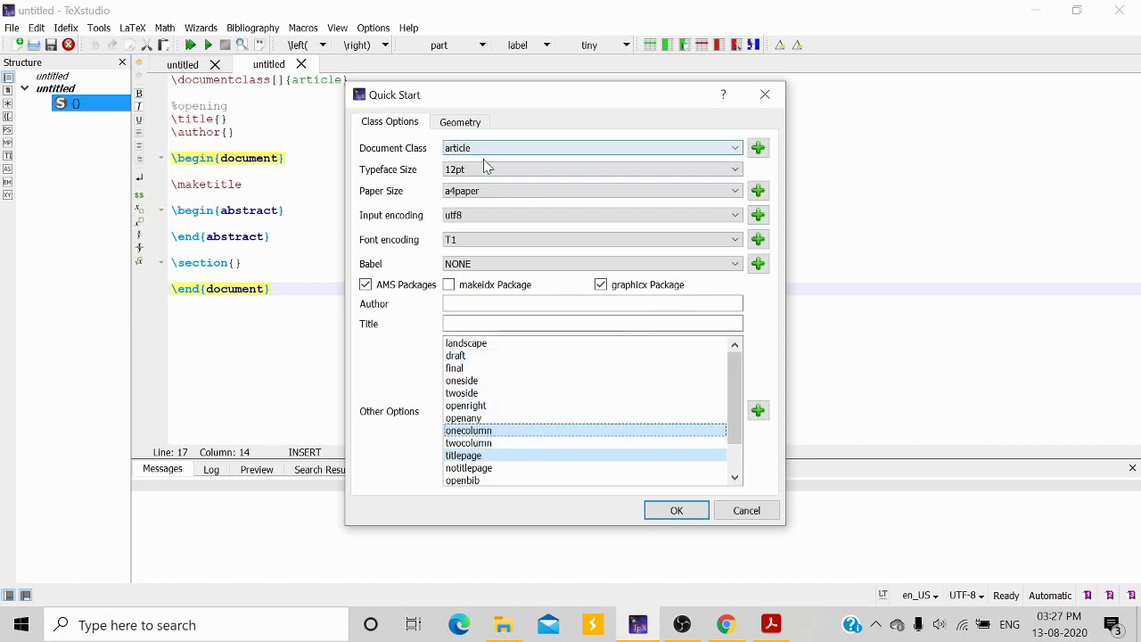
Step: Try changing the page width in the geometry settings, return it to 0.00 cm and generate the document
{"action": "left_click", "coordinate": [464, 127]}
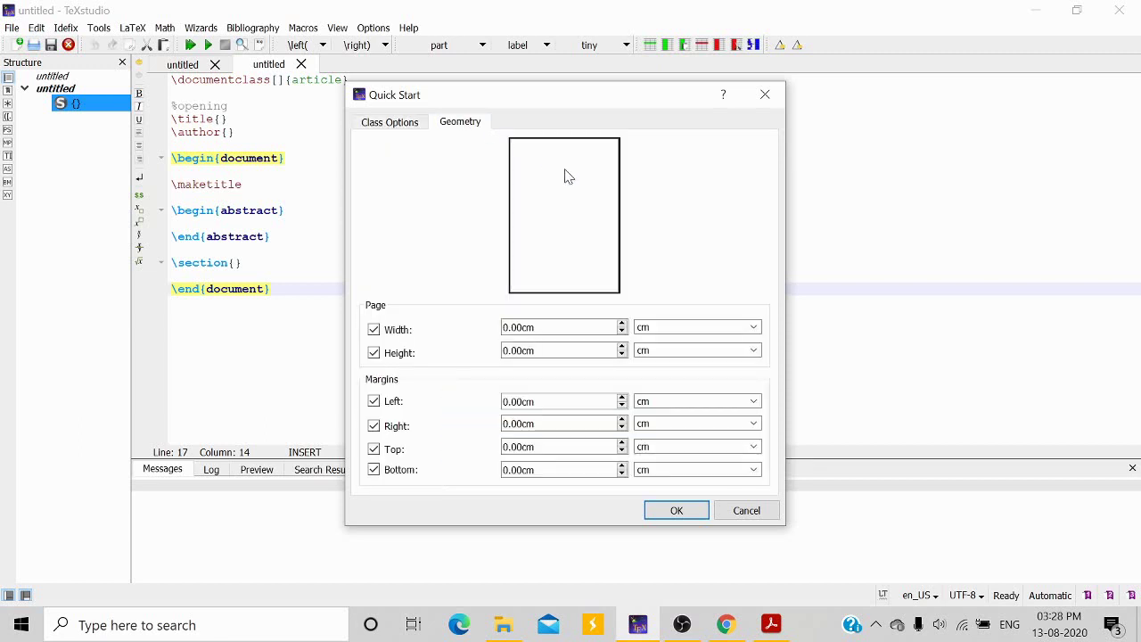
{"action": "left_click", "coordinate": [622, 323]}
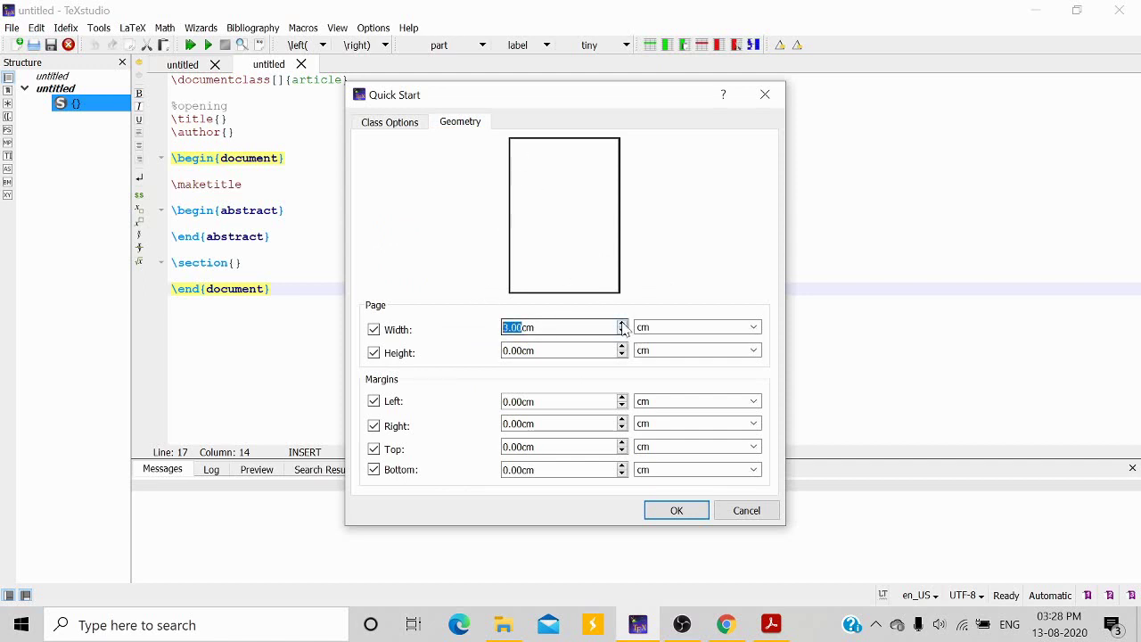
{"action": "left_click", "coordinate": [622, 334]}
{"action": "left_click", "coordinate": [544, 327]}
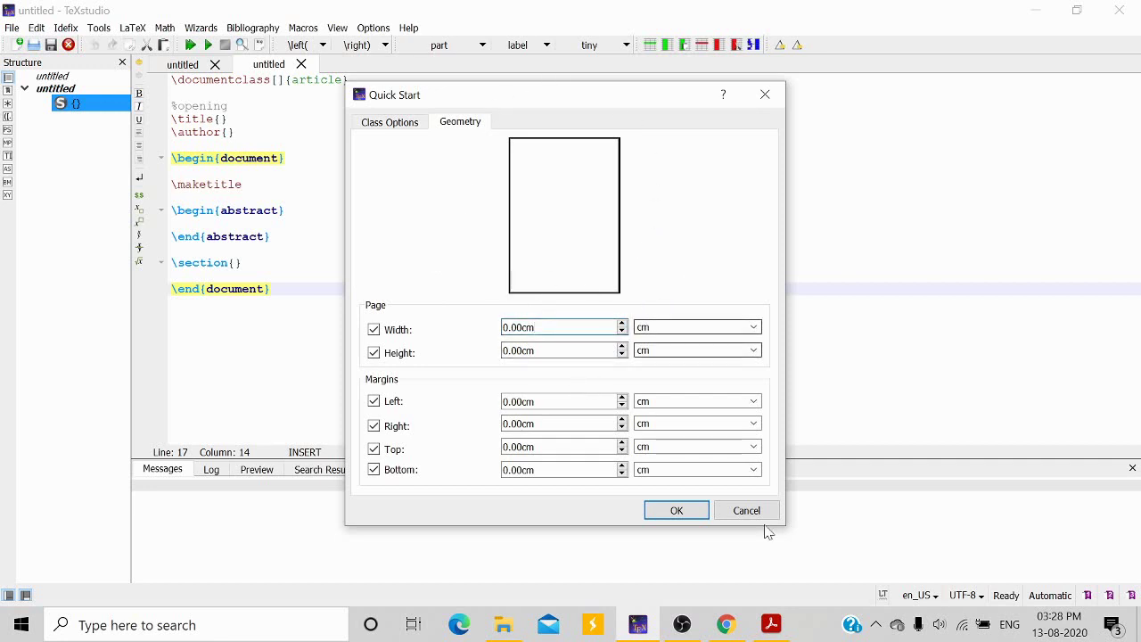
{"action": "left_click", "coordinate": [676, 512]}
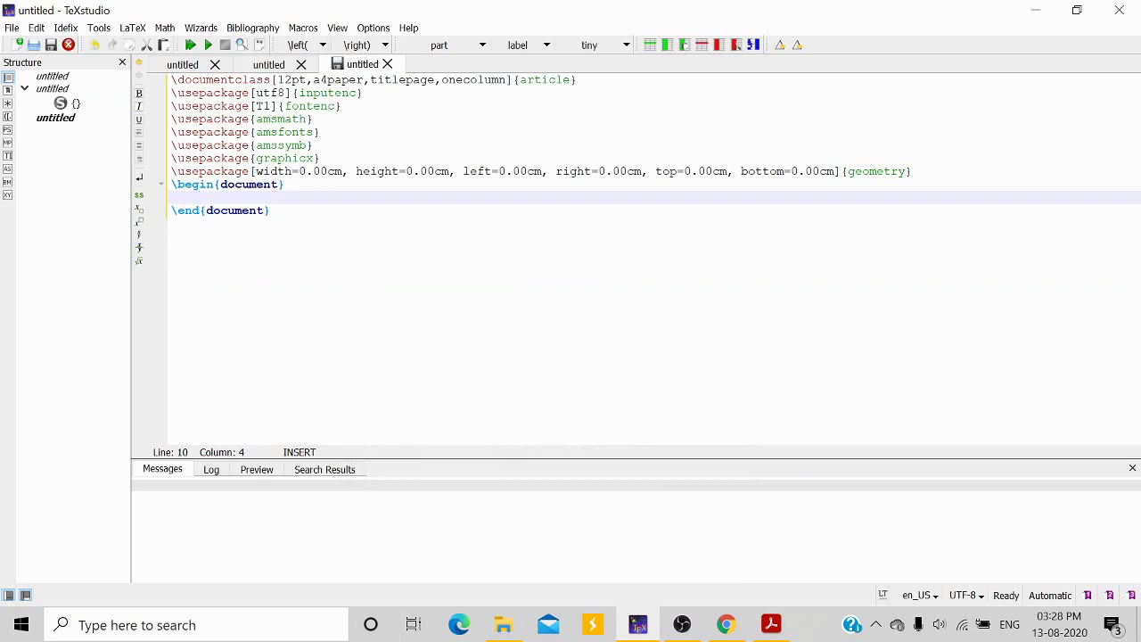
Step: Close the empty untitled document and the one made from the Article template
{"action": "left_click", "coordinate": [214, 64]}
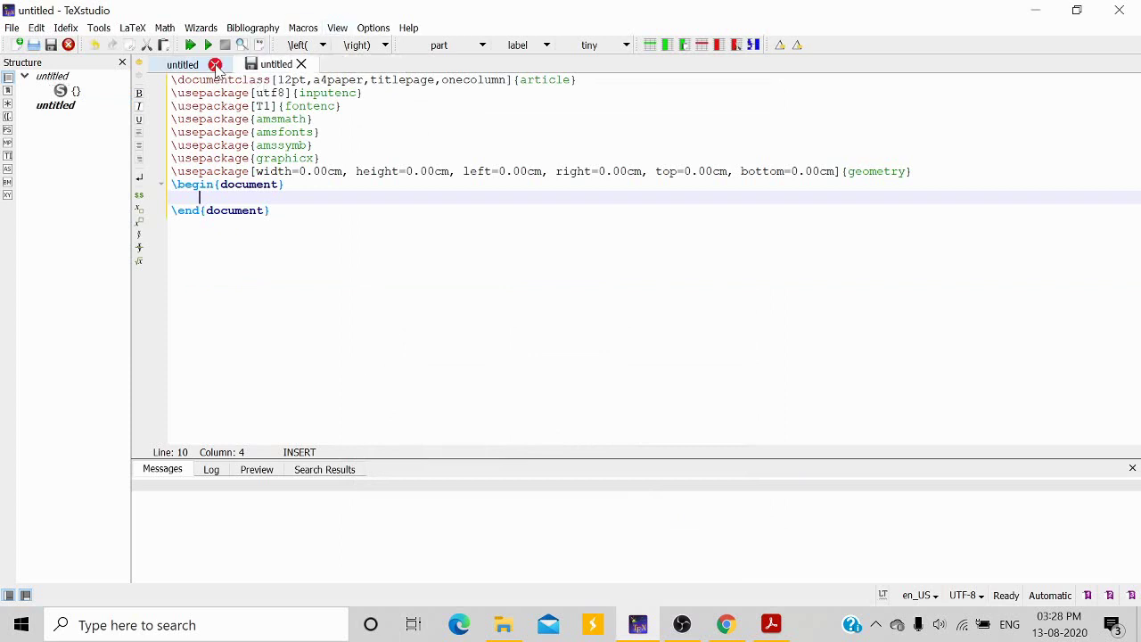
{"action": "left_click", "coordinate": [213, 64]}
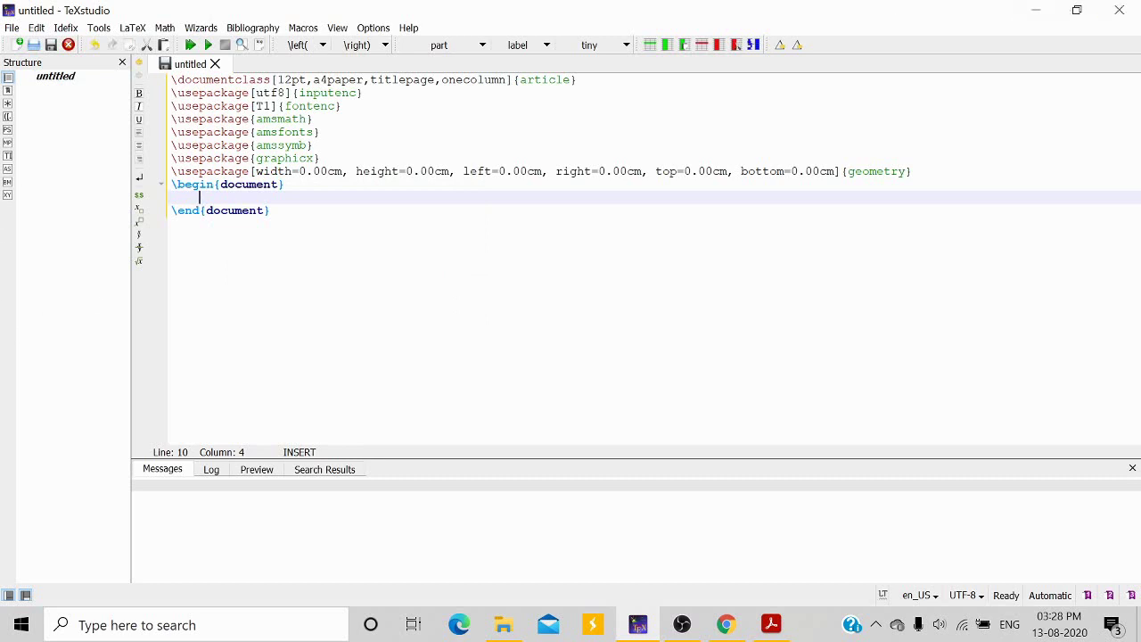
Step: Start saving the untitled document and create a new folder named latexCourse on the Desktop
{"action": "left_click", "coordinate": [14, 29]}
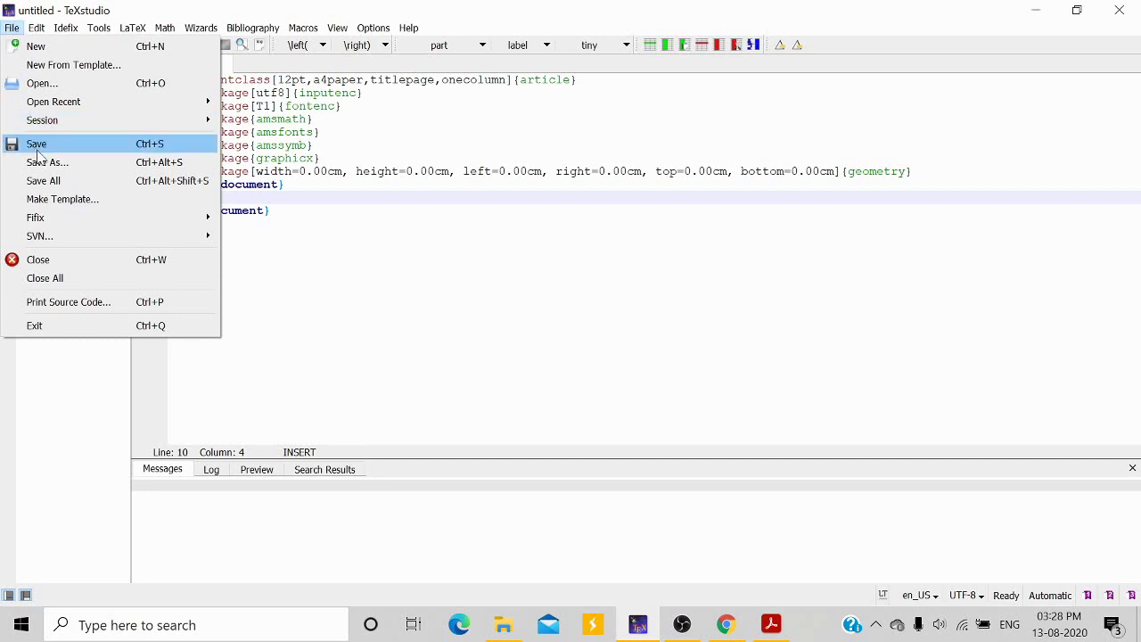
{"action": "left_click", "coordinate": [352, 285]}
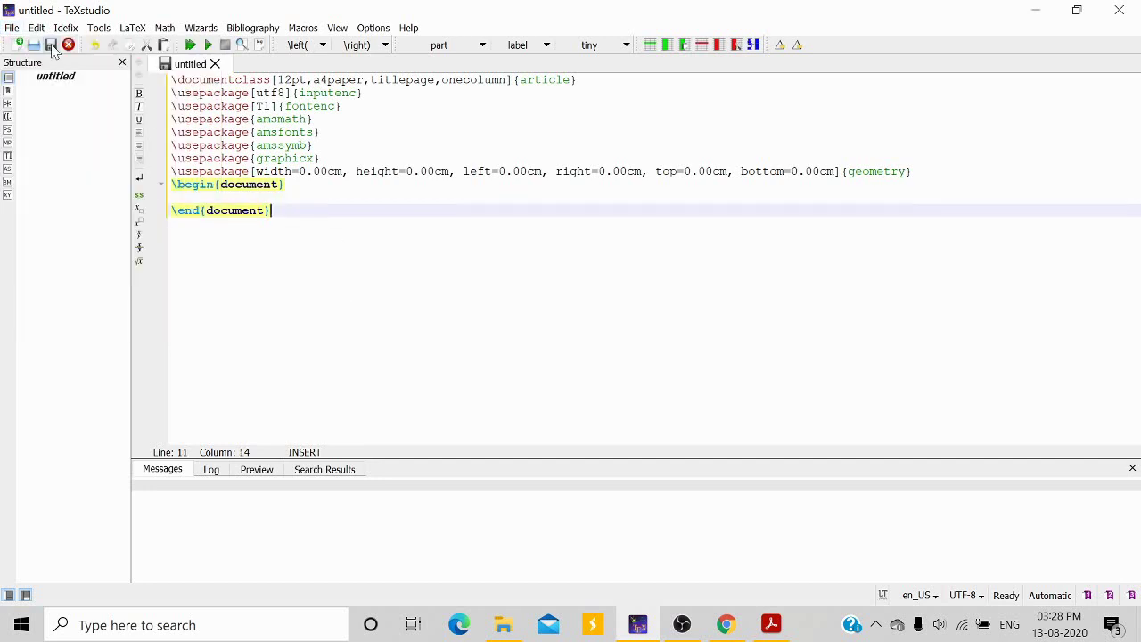
{"action": "left_click", "coordinate": [50, 46]}
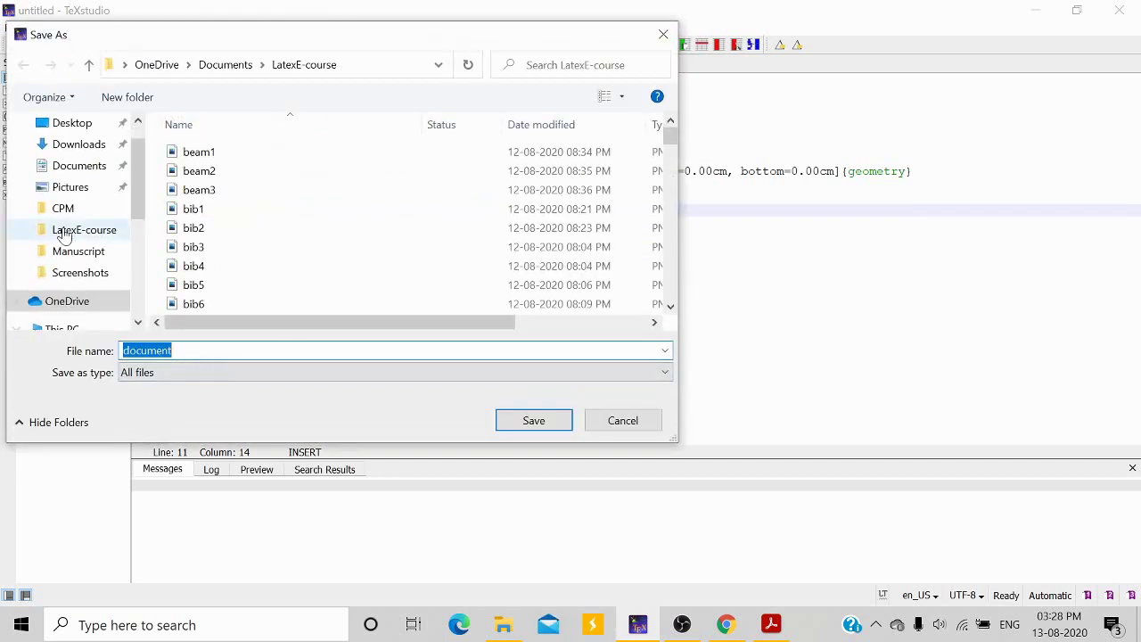
{"action": "scroll", "coordinate": [76, 142], "scroll_direction": "up", "scroll_amount": 1}
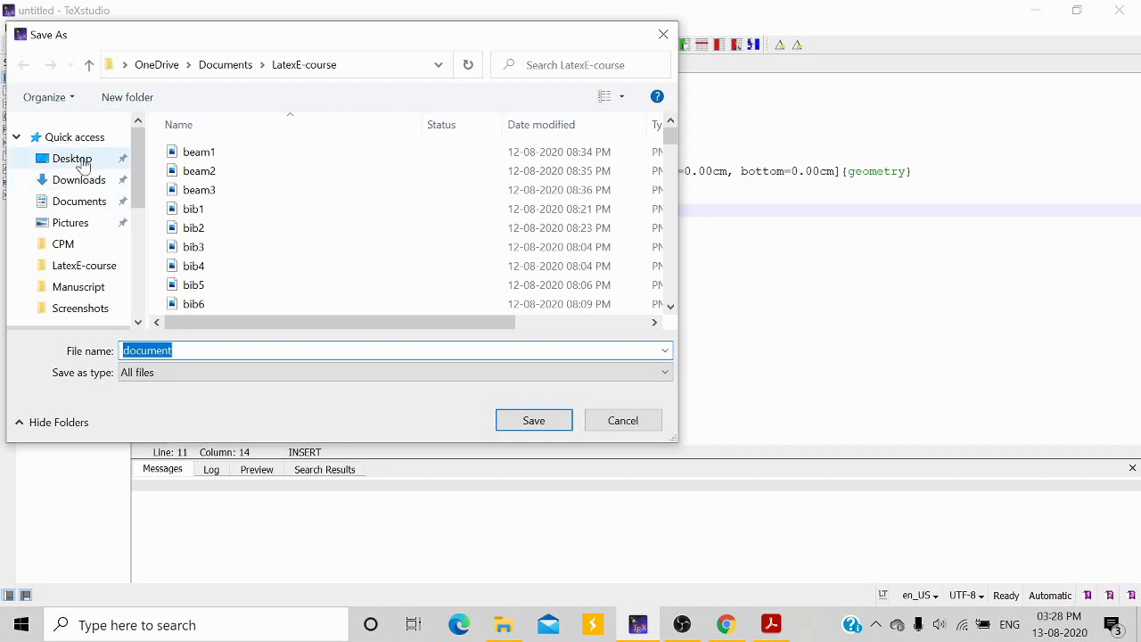
{"action": "left_click", "coordinate": [76, 158]}
{"action": "left_click", "coordinate": [129, 97]}
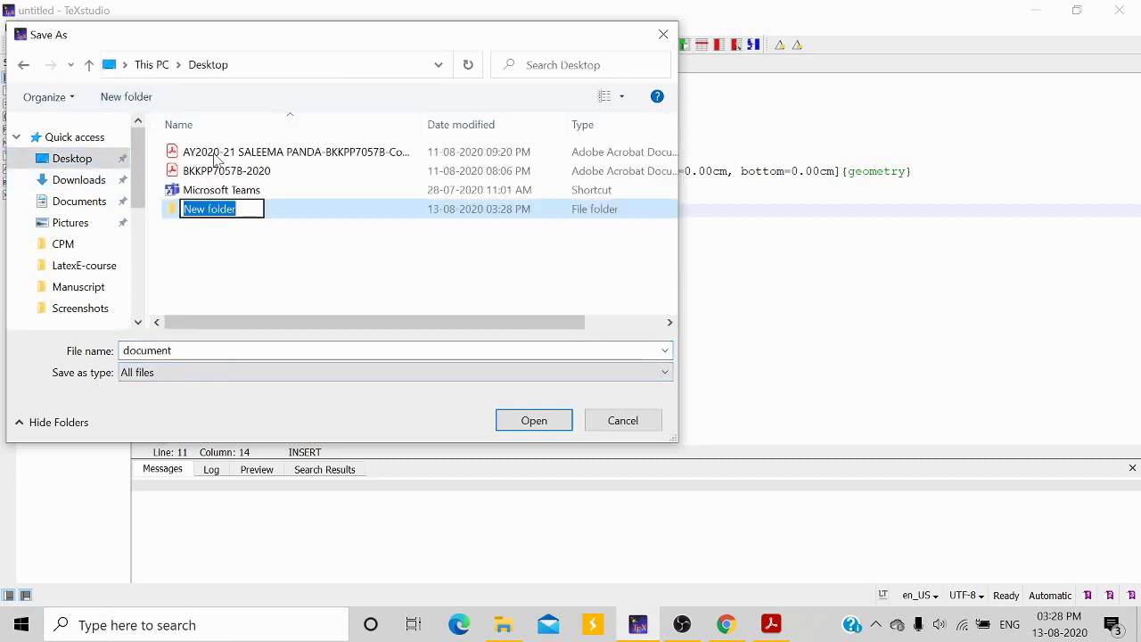
{"action": "type", "text": "l"}
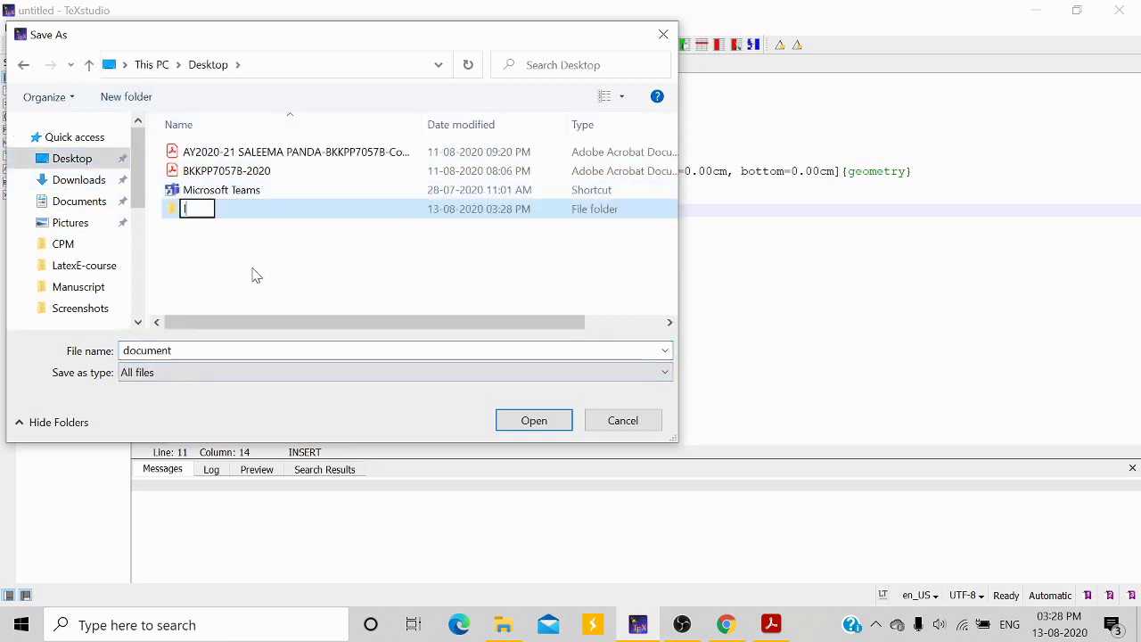
{"action": "type", "text": "atexCourse"}
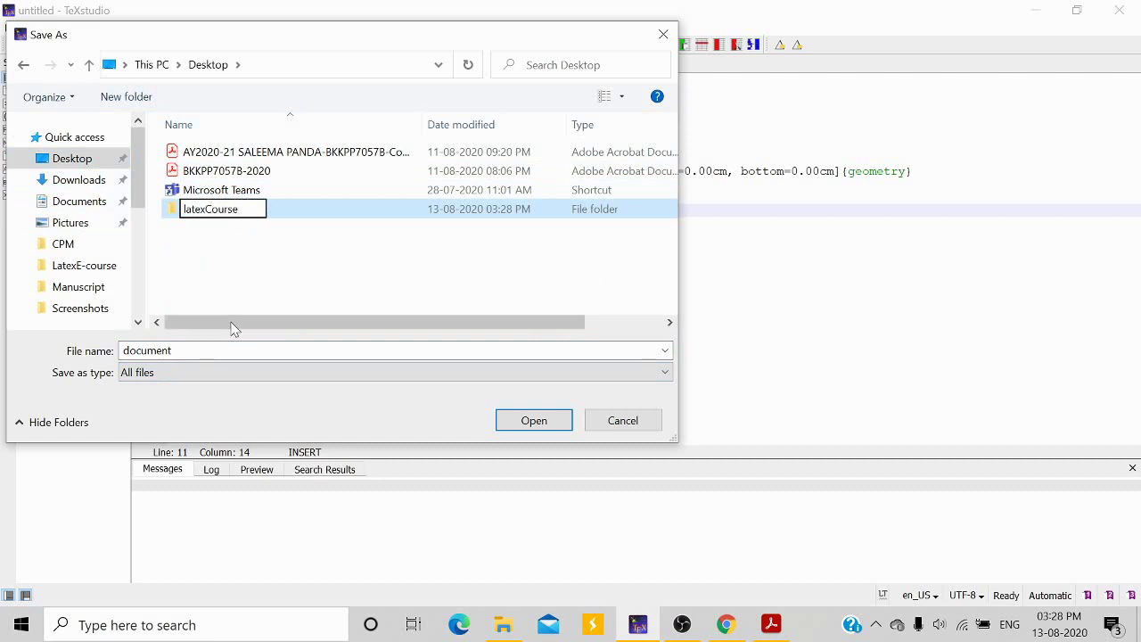
{"action": "key", "text": "Return"}
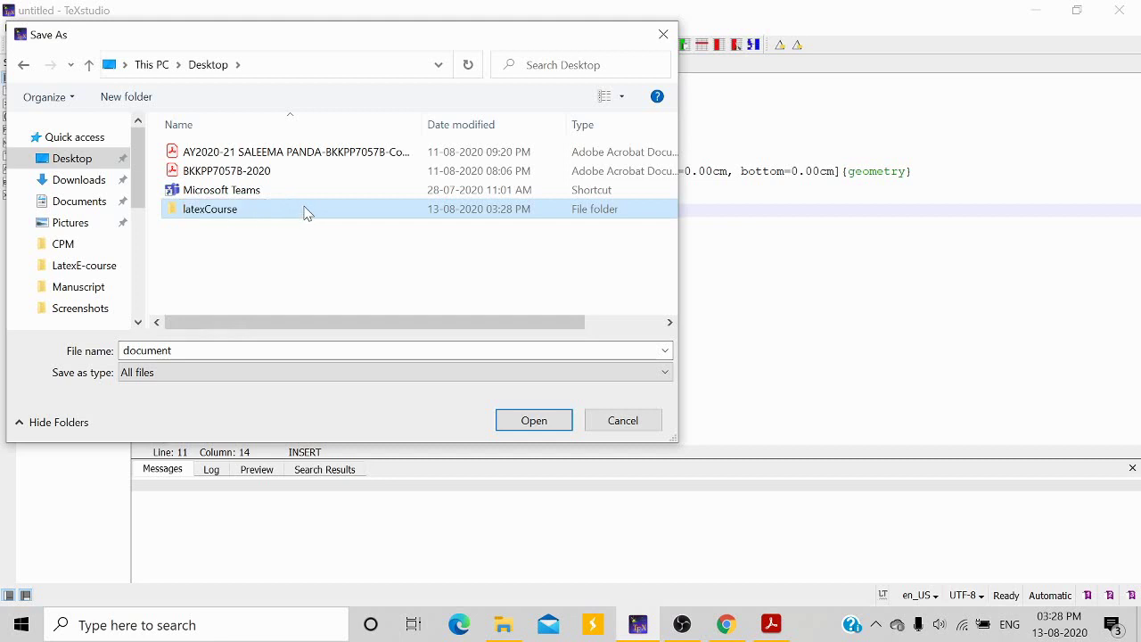
Step: Save the document in the latexCourse folder under the file name sample
{"action": "double_click", "coordinate": [306, 211]}
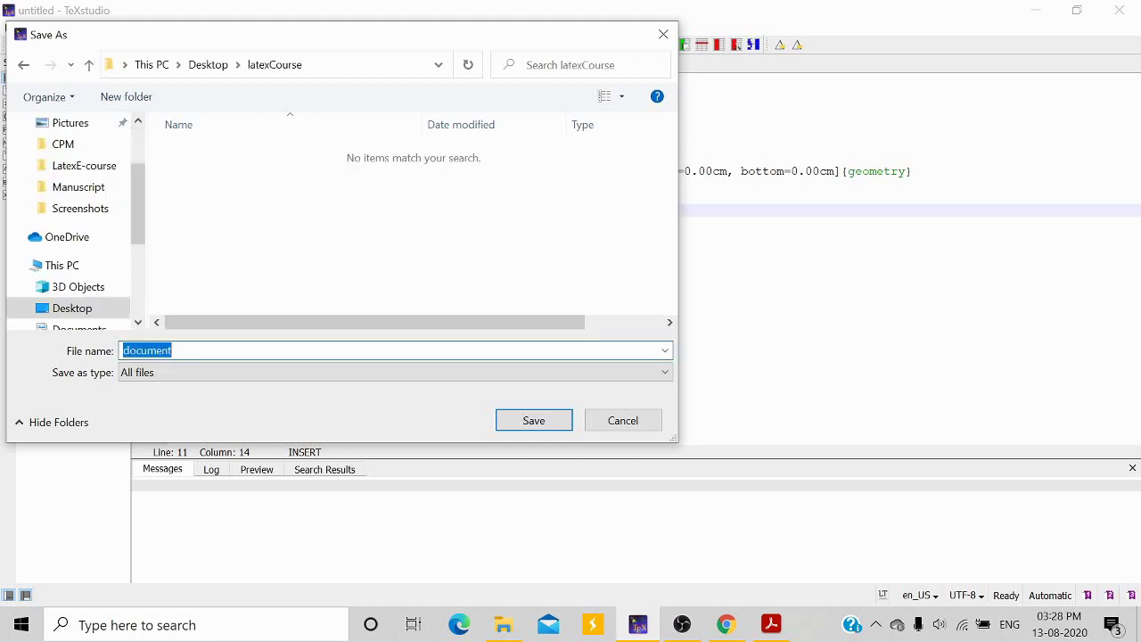
{"action": "type", "text": "sa"}
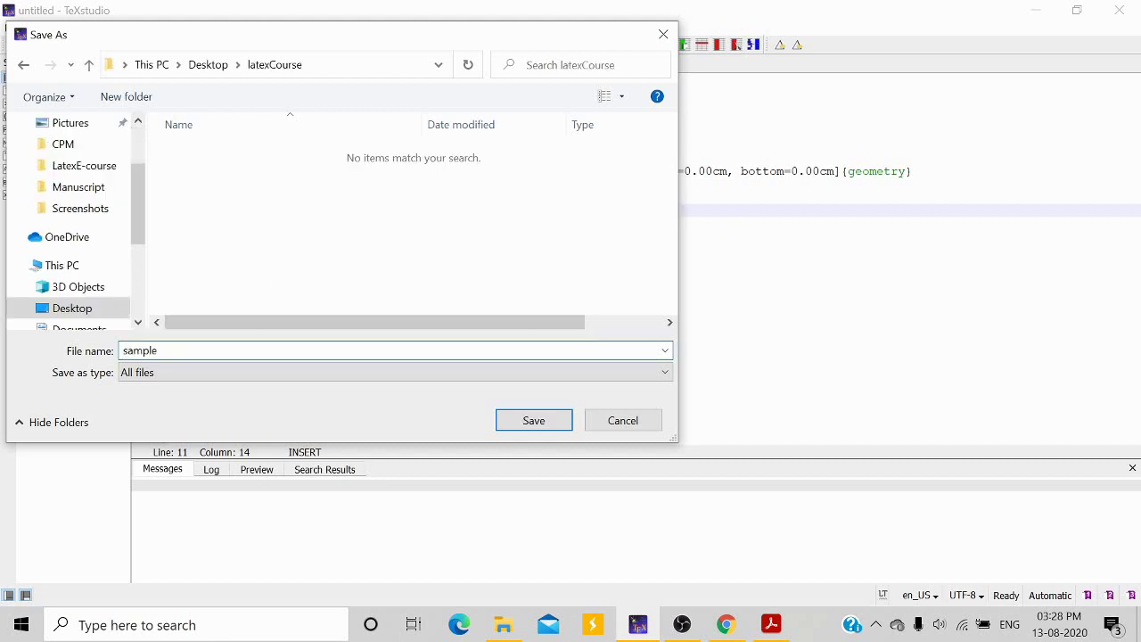
{"action": "type", "text": "mple"}
{"action": "left_click", "coordinate": [555, 422]}
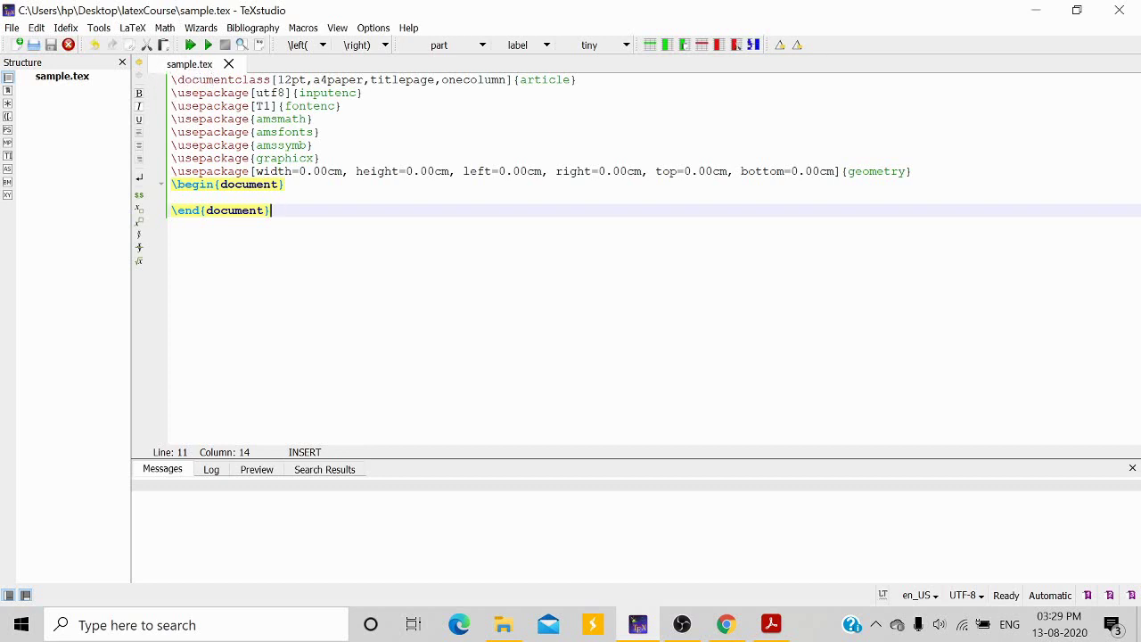
Step: Switch to Acrobat Reader, review the course1.pdf slides from Getting Started through Title and Author, and return to sample.tex in TeXstudio
{"action": "left_click", "coordinate": [774, 627]}
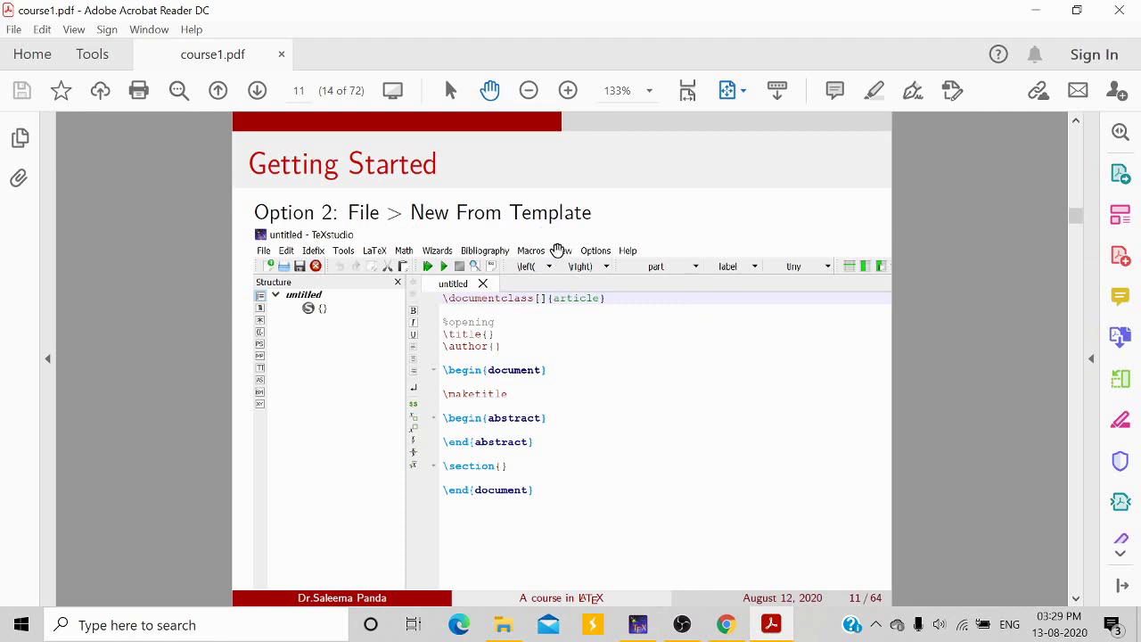
{"action": "scroll", "coordinate": [416, 218], "scroll_direction": "down", "scroll_amount": 1}
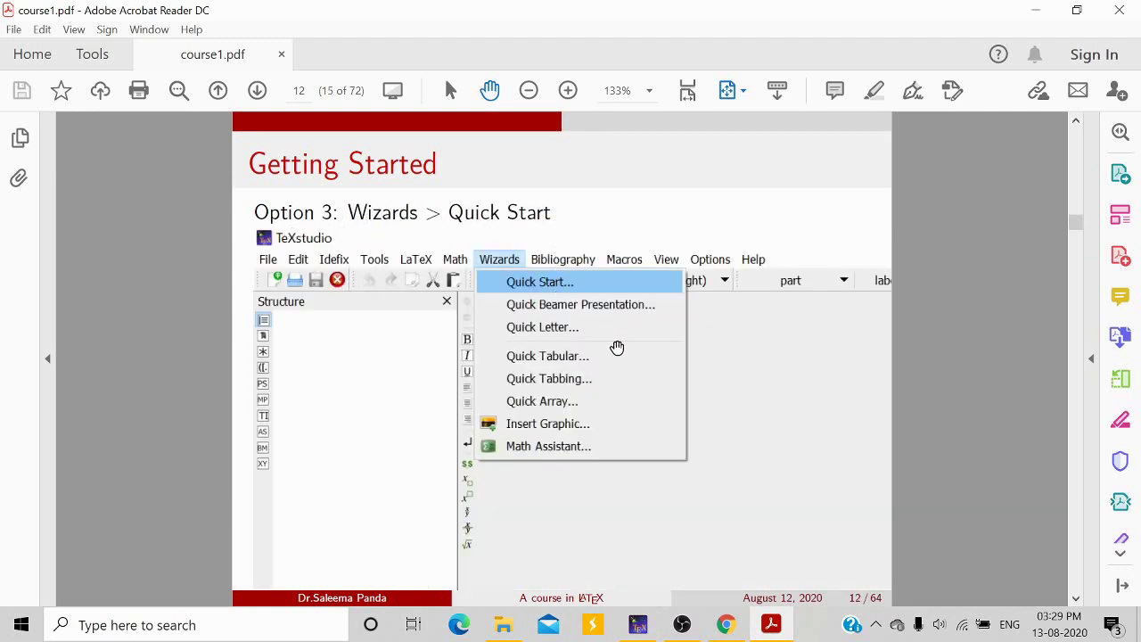
{"action": "scroll", "coordinate": [616, 349], "scroll_direction": "down", "scroll_amount": 1}
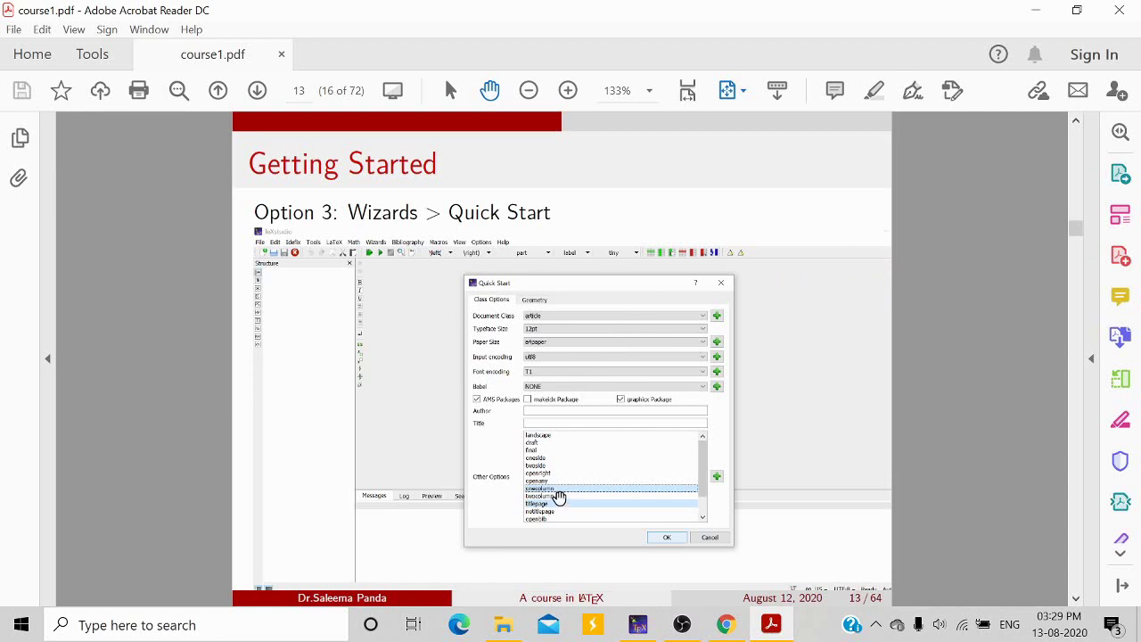
{"action": "scroll", "coordinate": [679, 512], "scroll_direction": "down", "scroll_amount": 1}
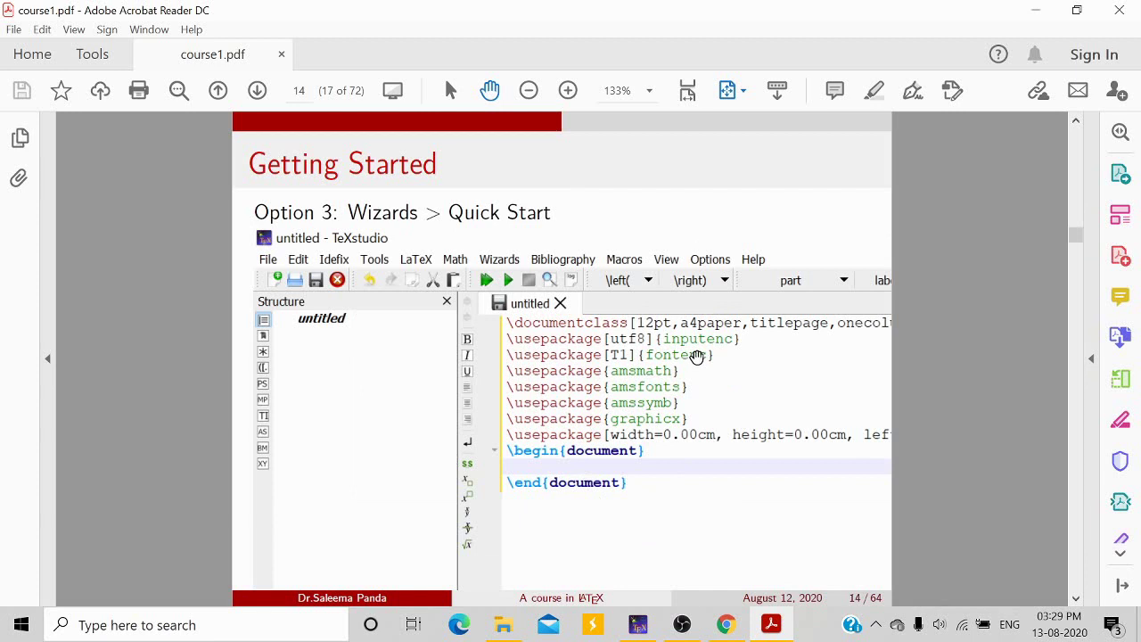
{"action": "scroll", "coordinate": [695, 359], "scroll_direction": "down", "scroll_amount": 1}
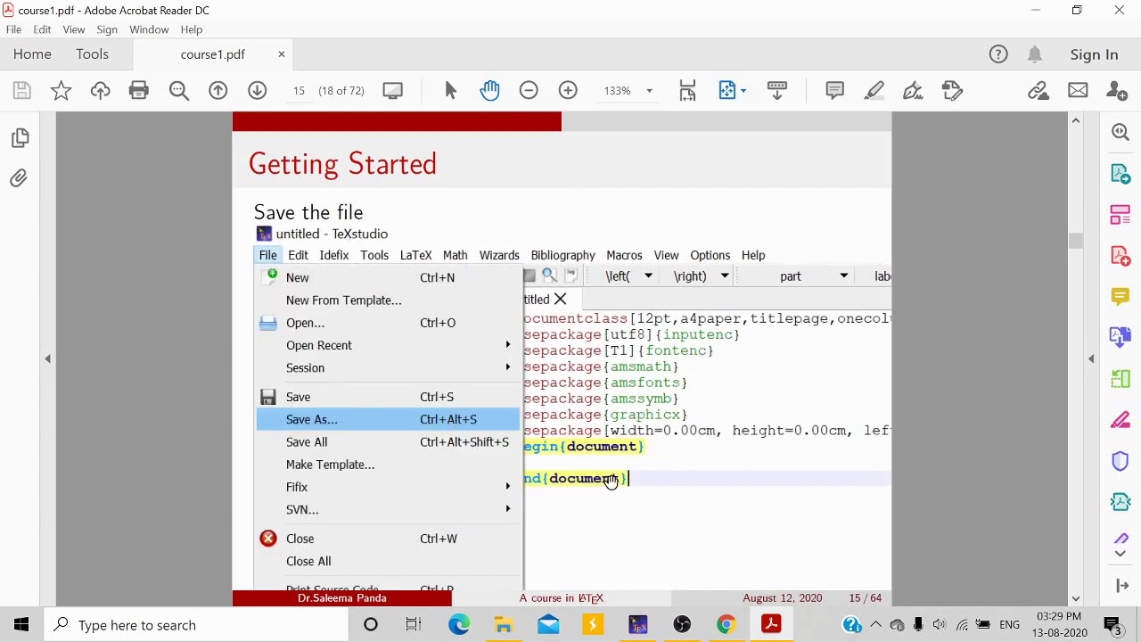
{"action": "scroll", "coordinate": [615, 476], "scroll_direction": "down", "scroll_amount": 1}
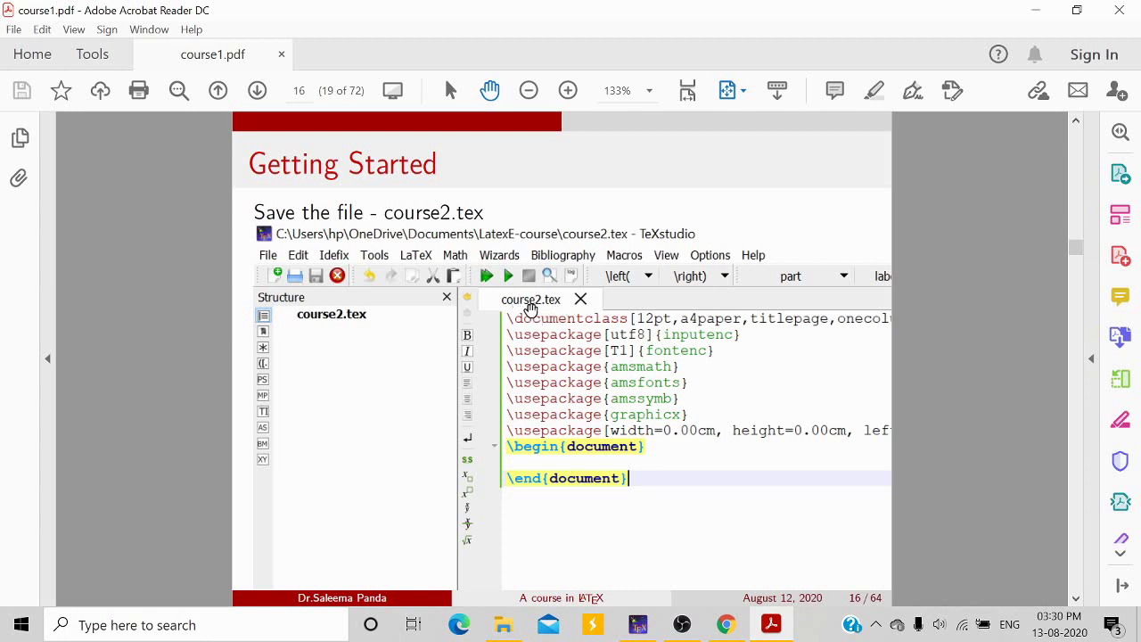
{"action": "scroll", "coordinate": [621, 376], "scroll_direction": "down", "scroll_amount": 1}
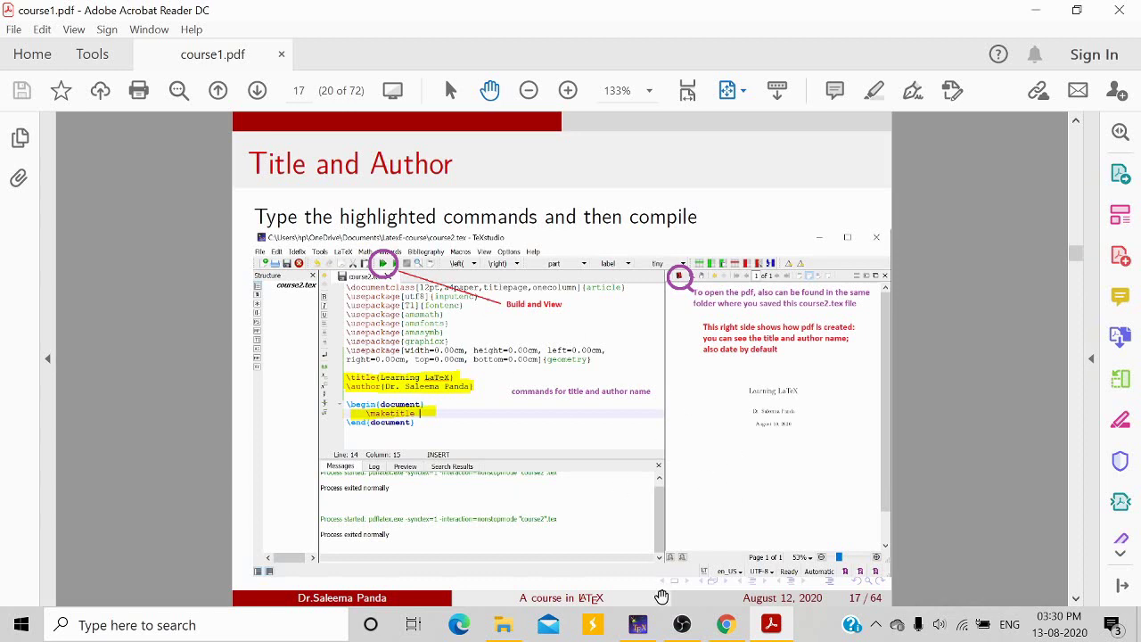
{"action": "left_click", "coordinate": [638, 627]}
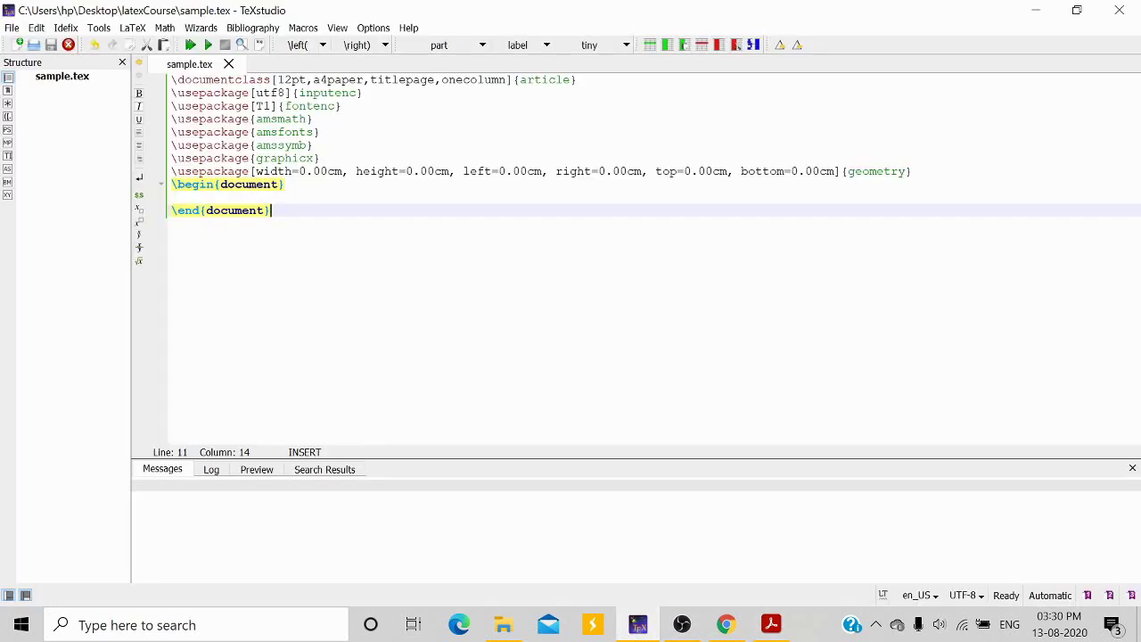
{"action": "left_click", "coordinate": [200, 197]}
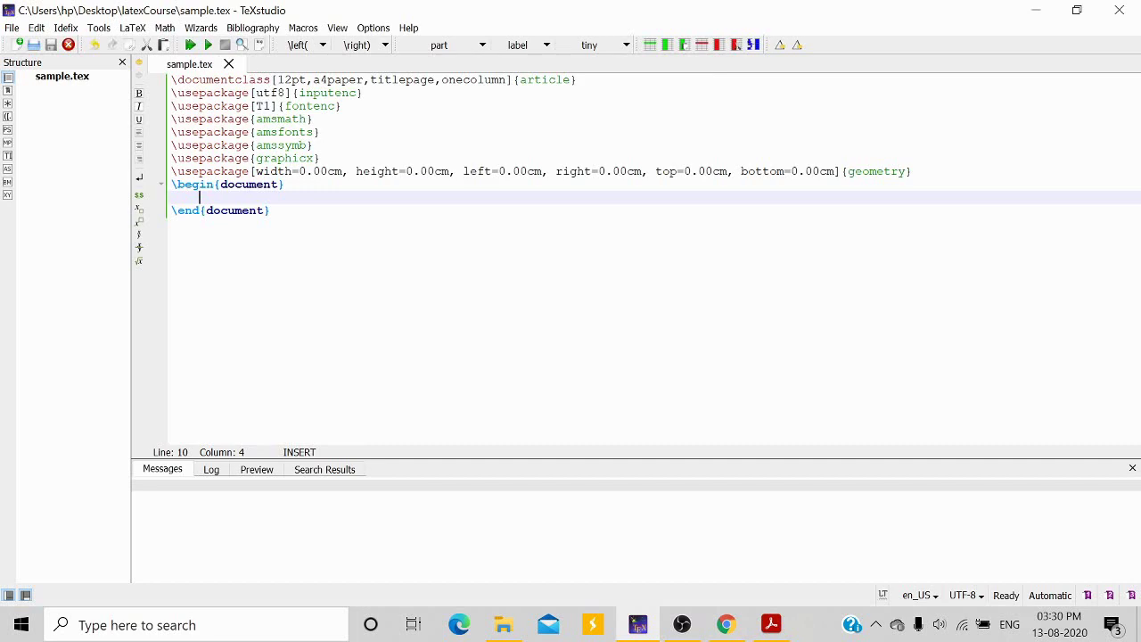
Step: Switch to Acrobat Reader and view the Title and Author slide in full screen to read the highlighted commands
{"action": "left_click", "coordinate": [771, 623]}
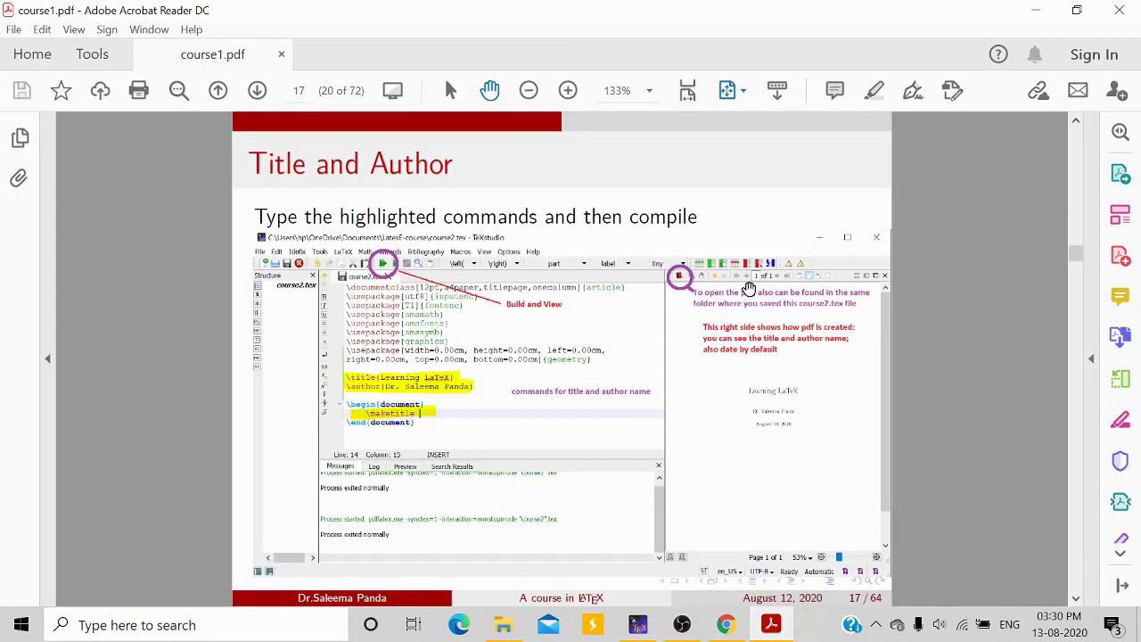
{"action": "key", "text": "ctrl+l"}
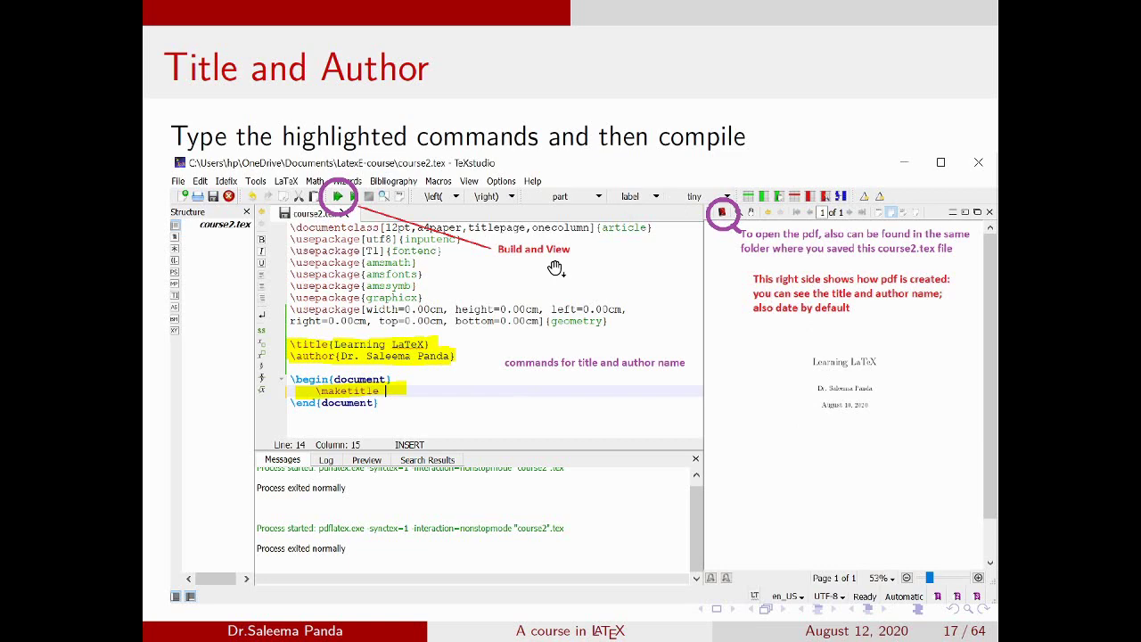
{"action": "key", "text": "Escape"}
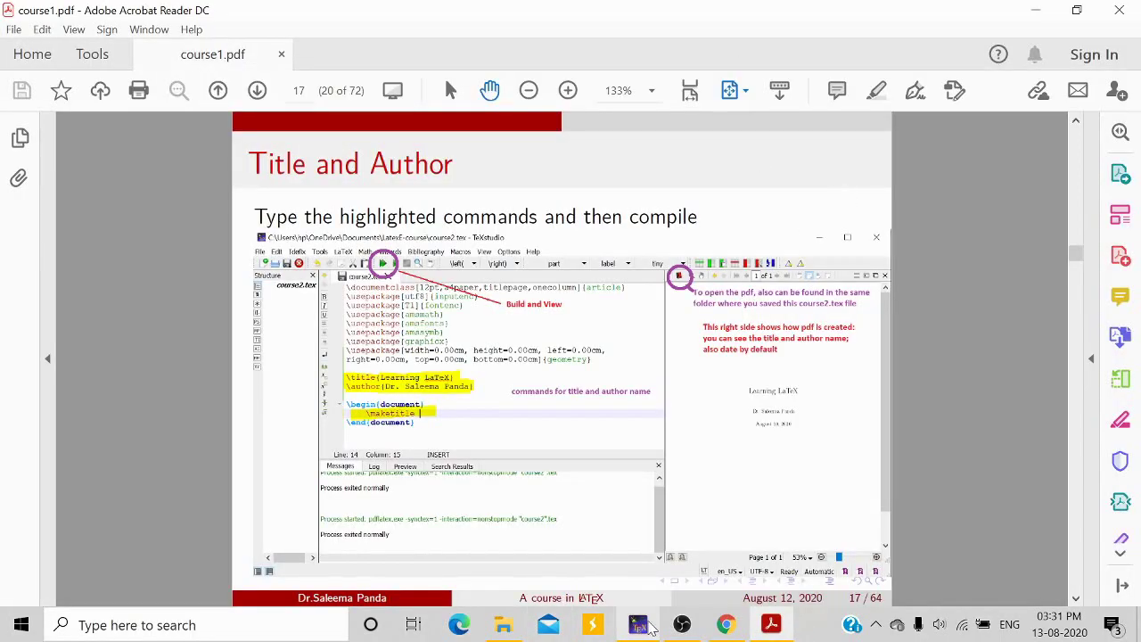
Step: Switch to TeXstudio and add a \title command reading "A course in \LaTeX" on a new line below the geometry package
{"action": "left_click", "coordinate": [639, 625]}
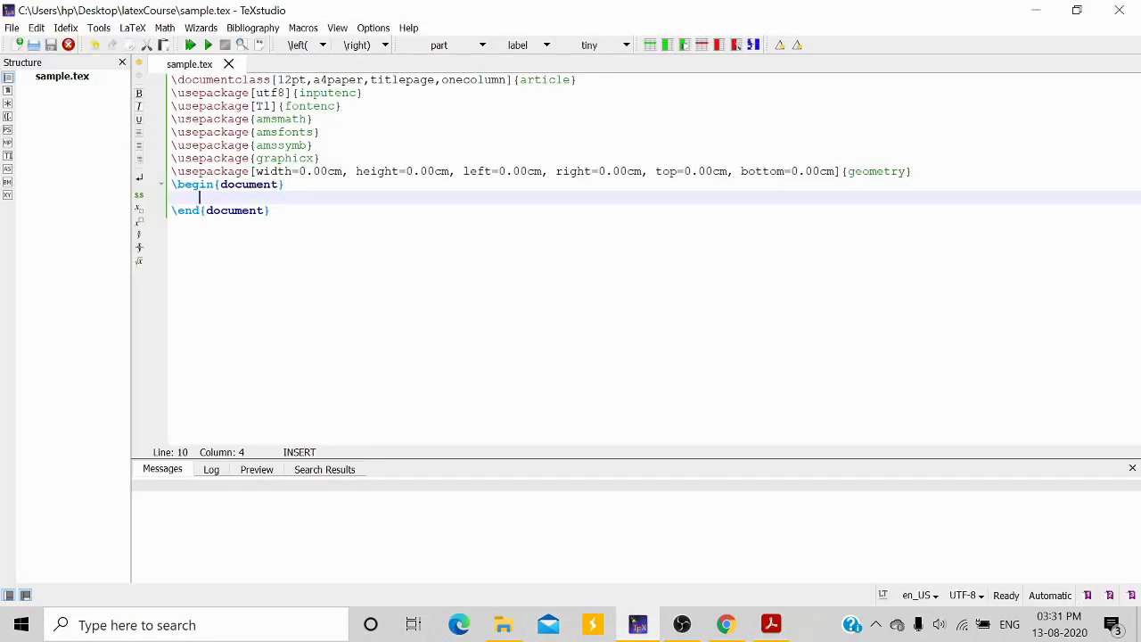
{"action": "left_click", "coordinate": [913, 171]}
{"action": "key", "text": "Return"}
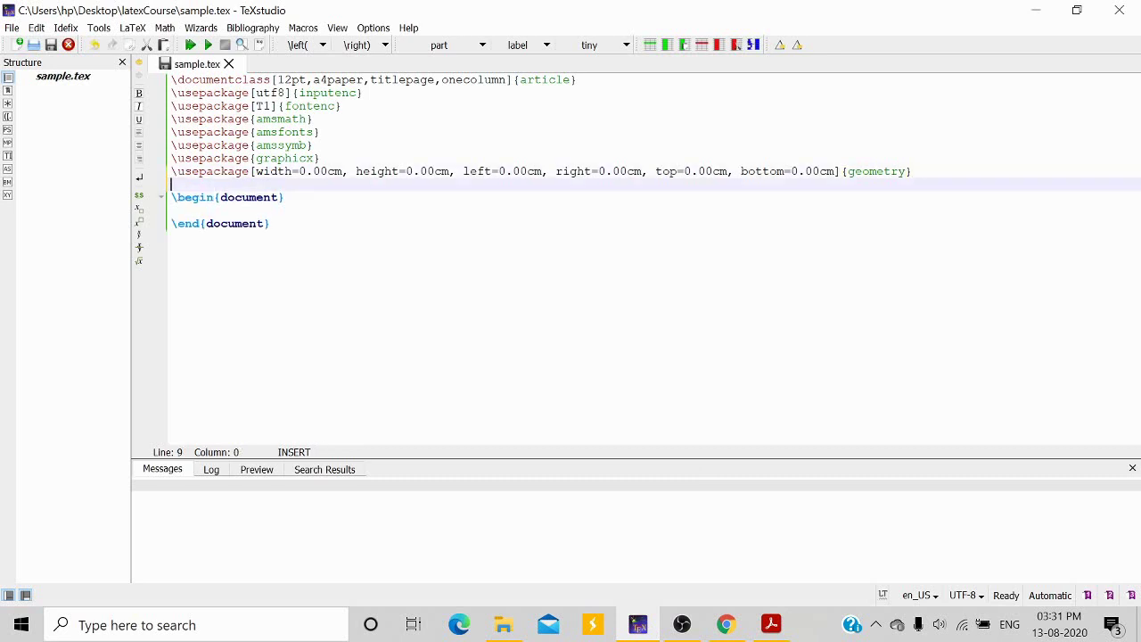
{"action": "type", "text": "\\tit"}
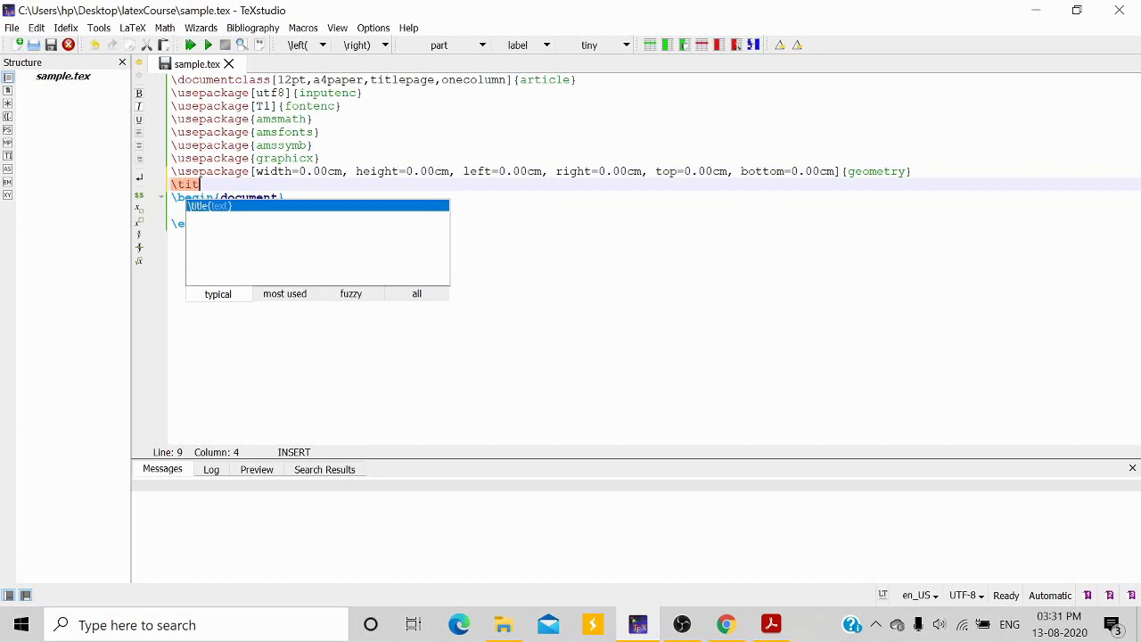
{"action": "key", "text": "Return"}
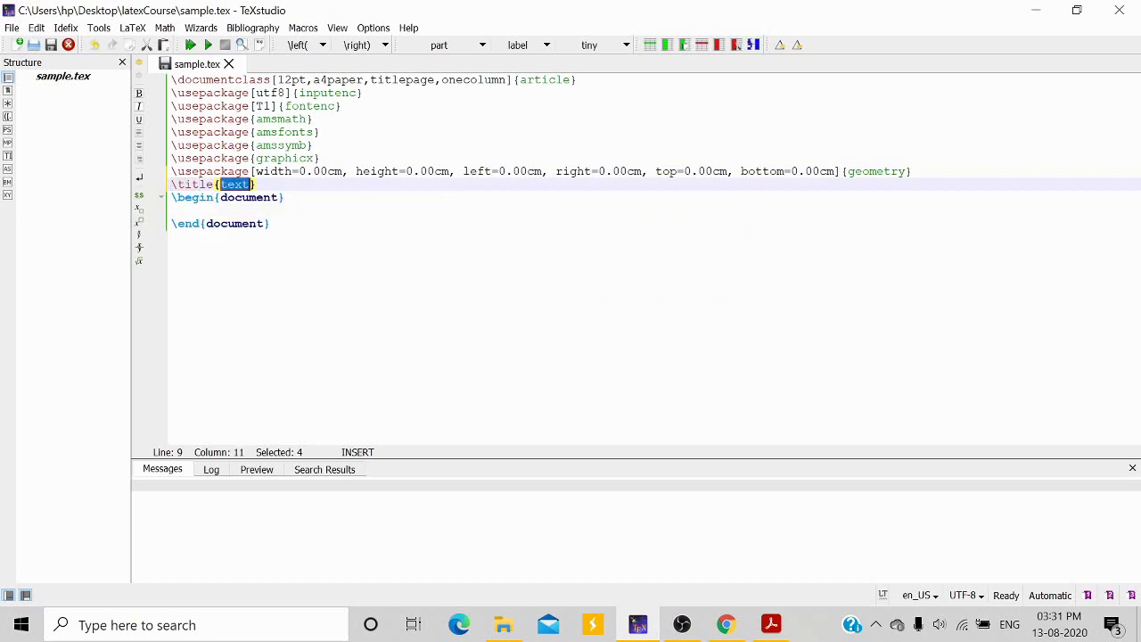
{"action": "type", "text": "A cou"}
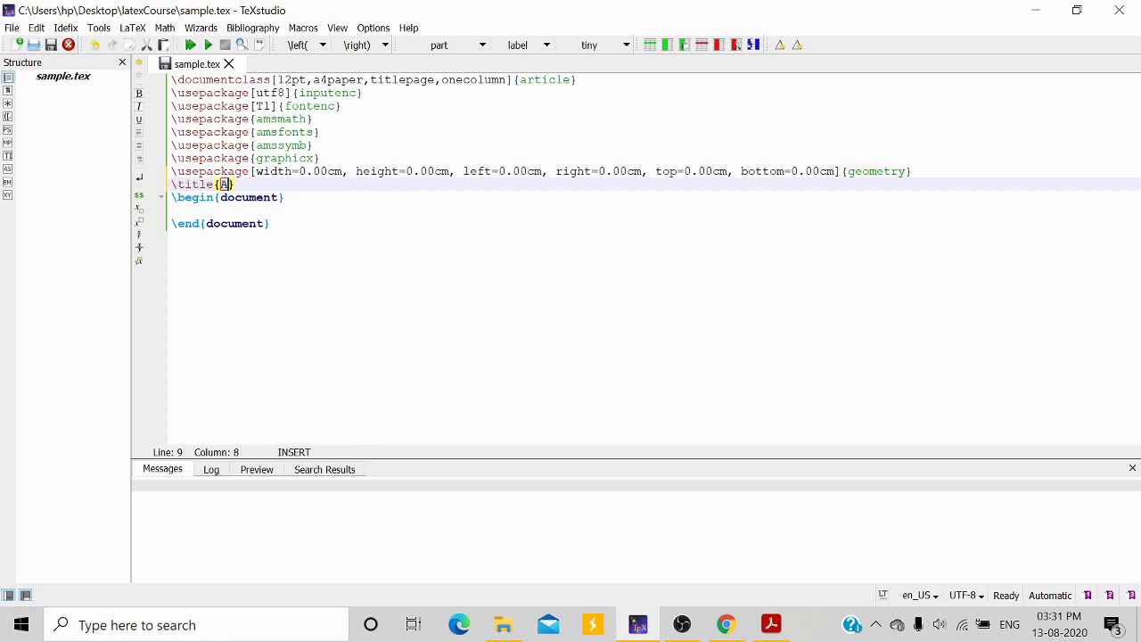
{"action": "type", "text": "rse in "}
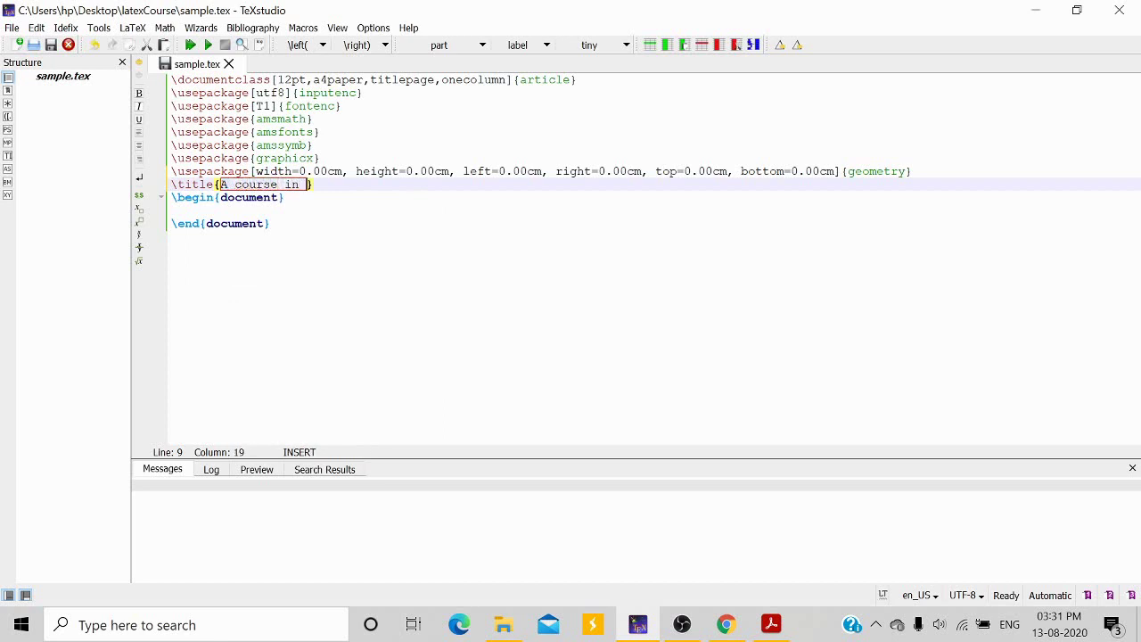
{"action": "type", "text": "\\La"}
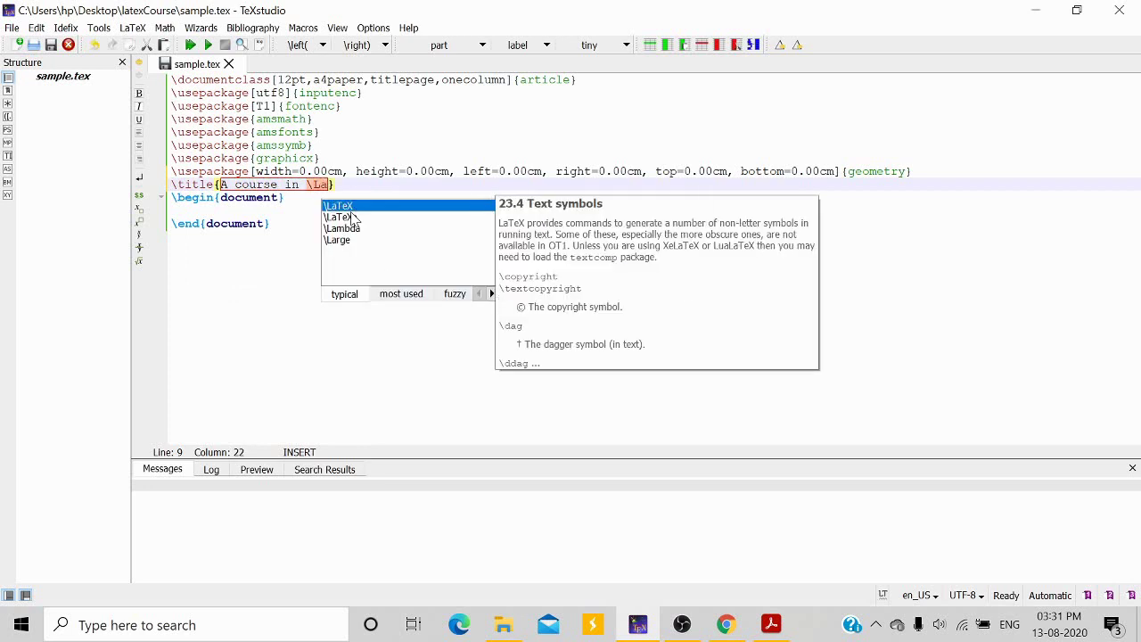
{"action": "key", "text": "Return"}
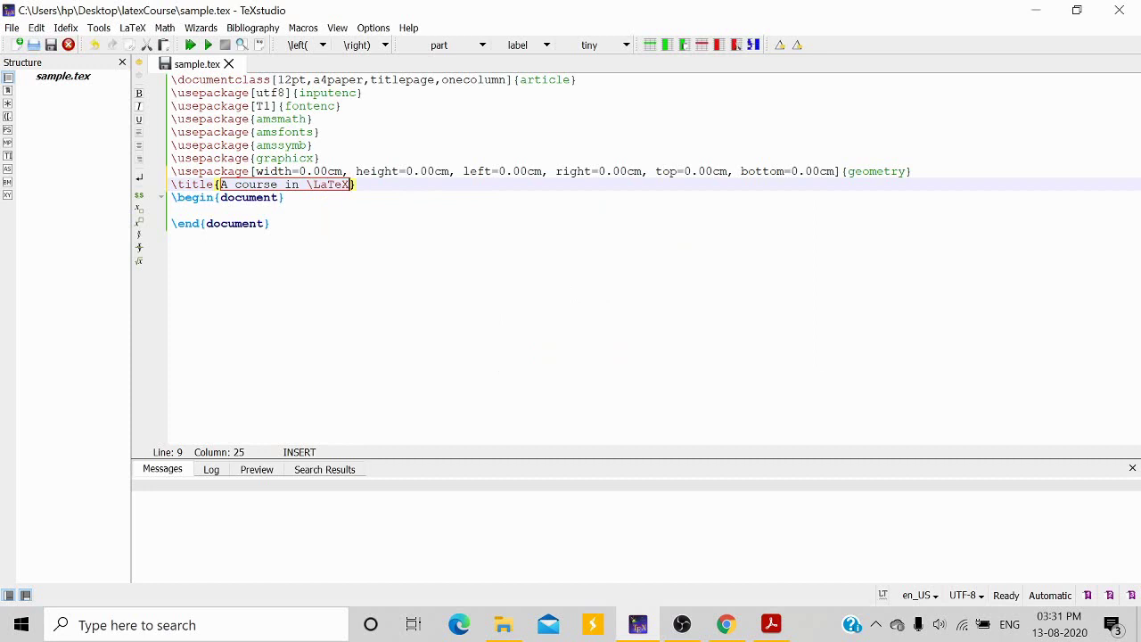
Step: Add an \author command with the author's title and full name on a new line below the document title
{"action": "key", "text": "End"}
{"action": "key", "text": "Return"}
{"action": "type", "text": "\\"}
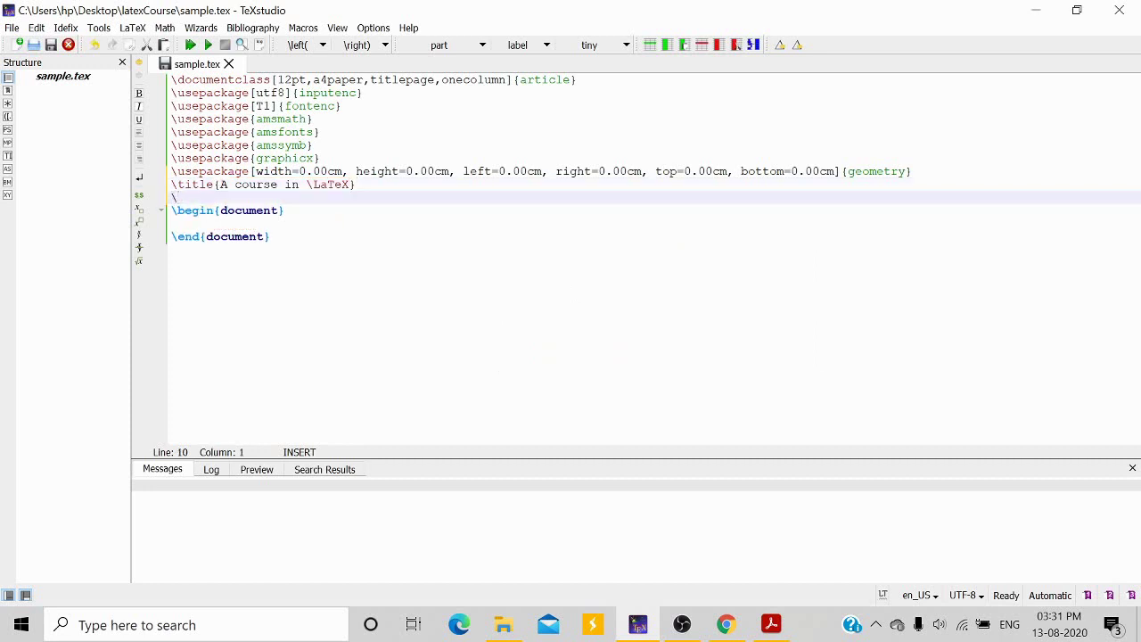
{"action": "type", "text": "auth"}
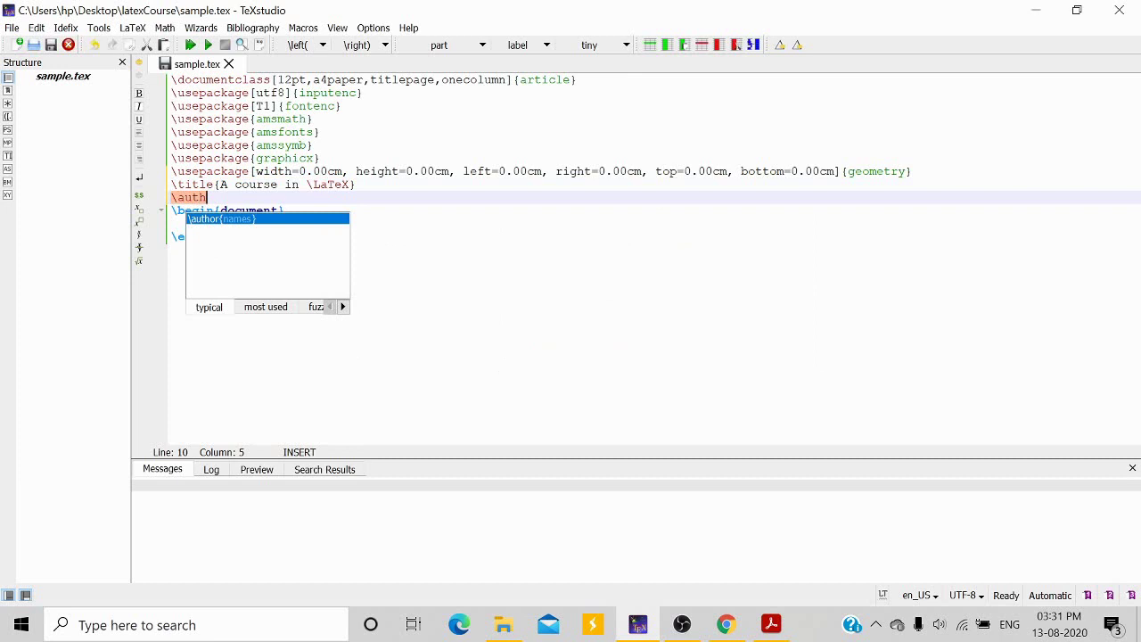
{"action": "key", "text": "Return"}
{"action": "type", "text": "Dr. "}
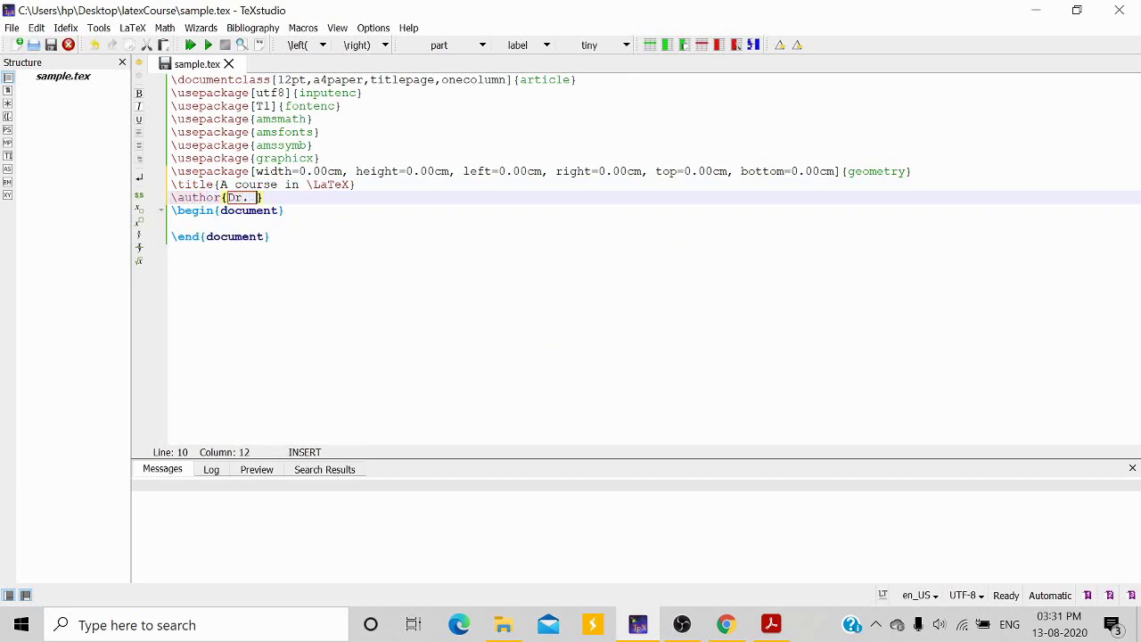
{"action": "type", "text": "Saleema Panda"}
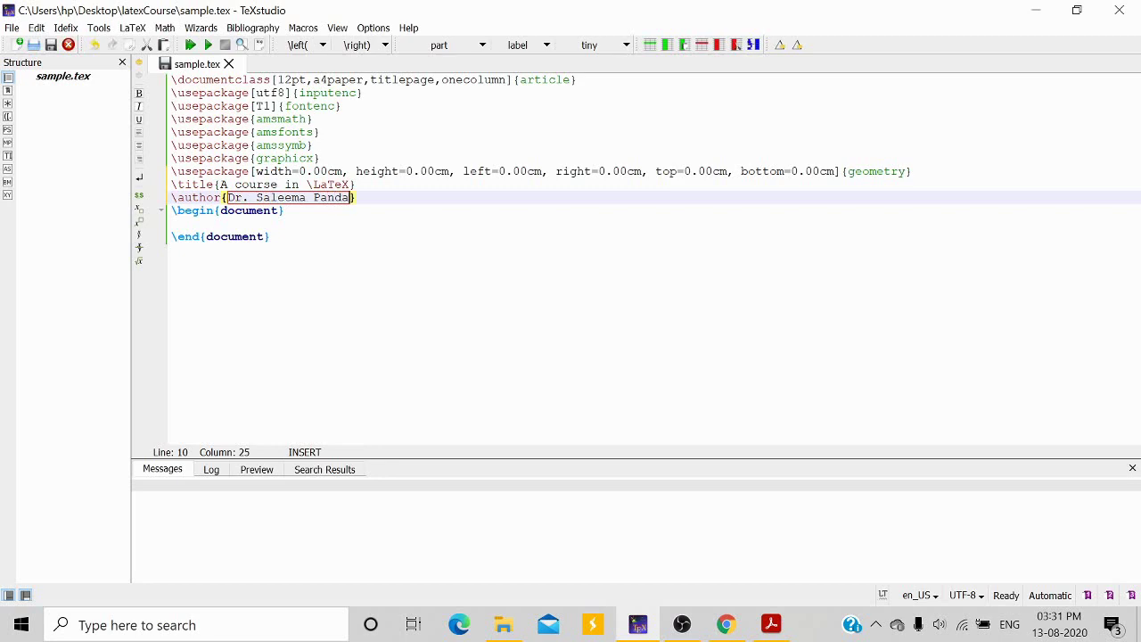
Step: Add a \maketitle command inside the document environment, then build and view the document
{"action": "left_click", "coordinate": [200, 224]}
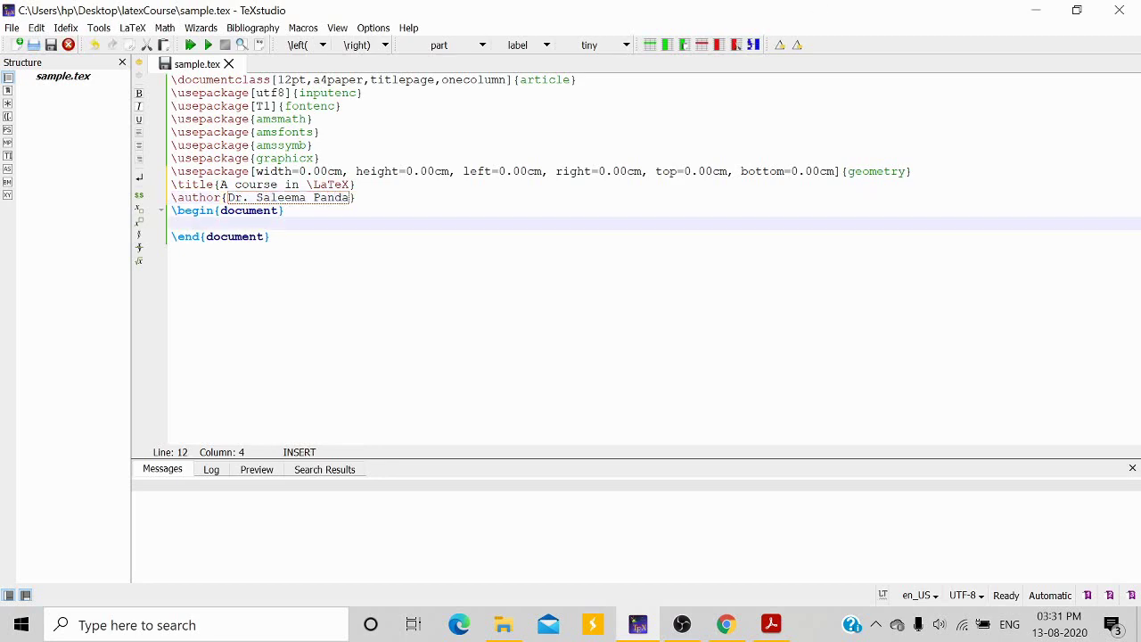
{"action": "type", "text": "\\maket"}
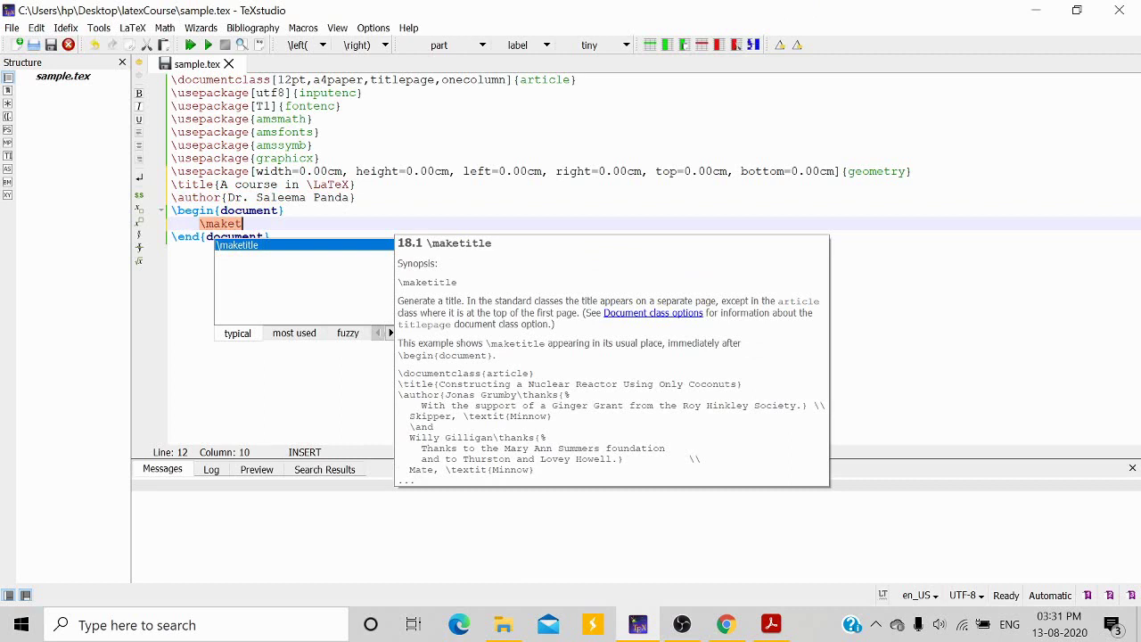
{"action": "key", "text": "Return"}
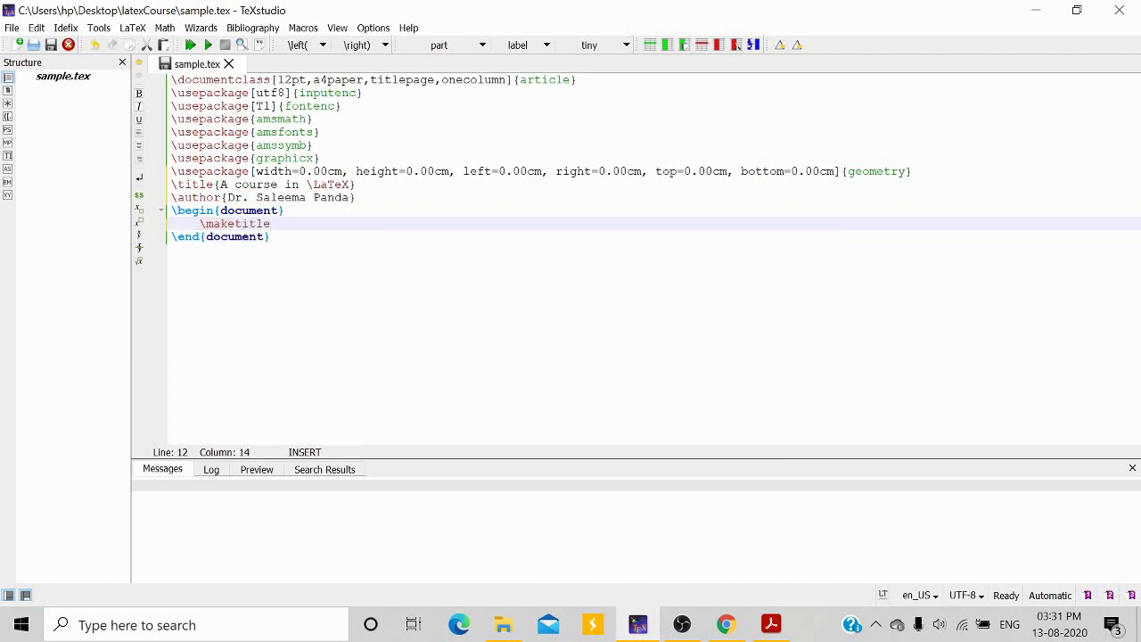
{"action": "left_click", "coordinate": [191, 46]}
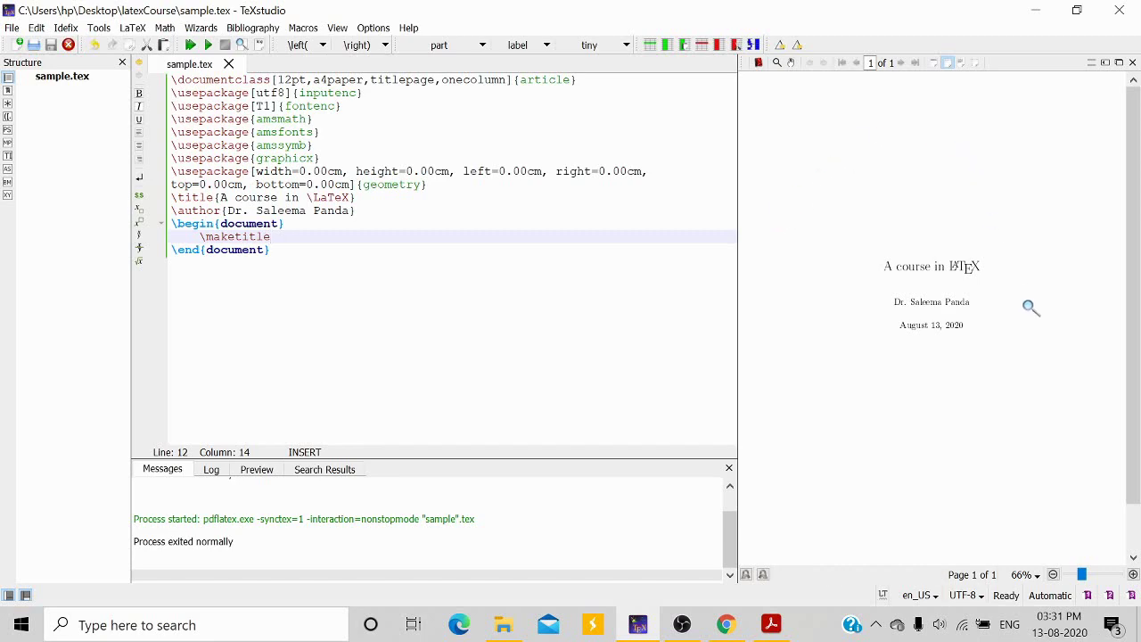
Step: Open the compiled sample.pdf in Acrobat Reader and examine the title page at 50% zoom
{"action": "left_click", "coordinate": [756, 65]}
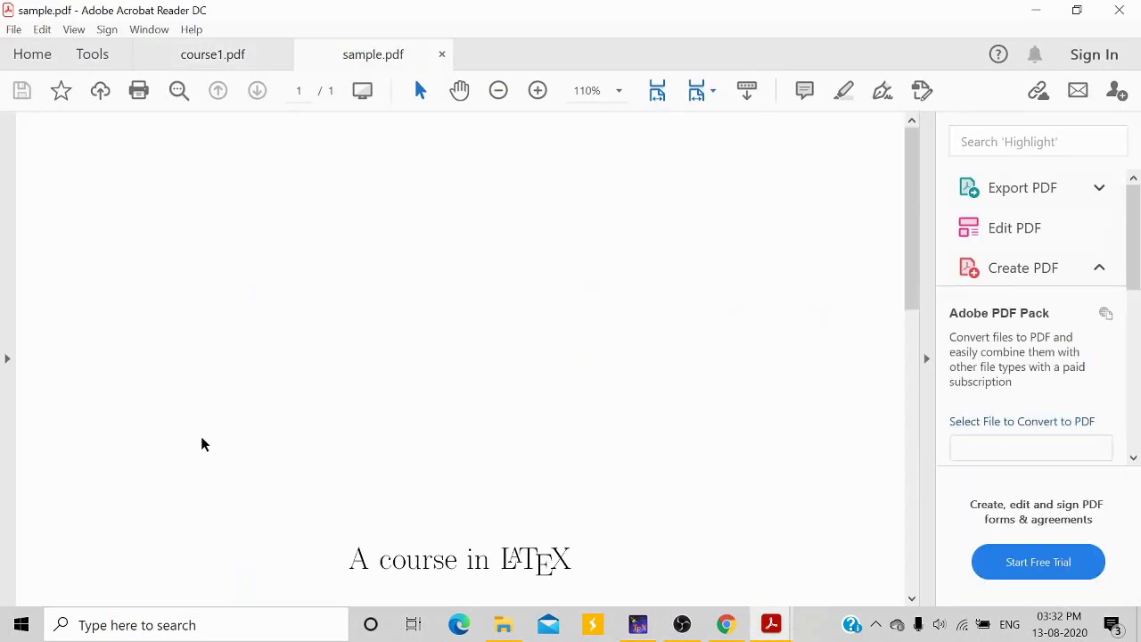
{"action": "scroll", "coordinate": [351, 339], "scroll_direction": "down", "scroll_amount": 7}
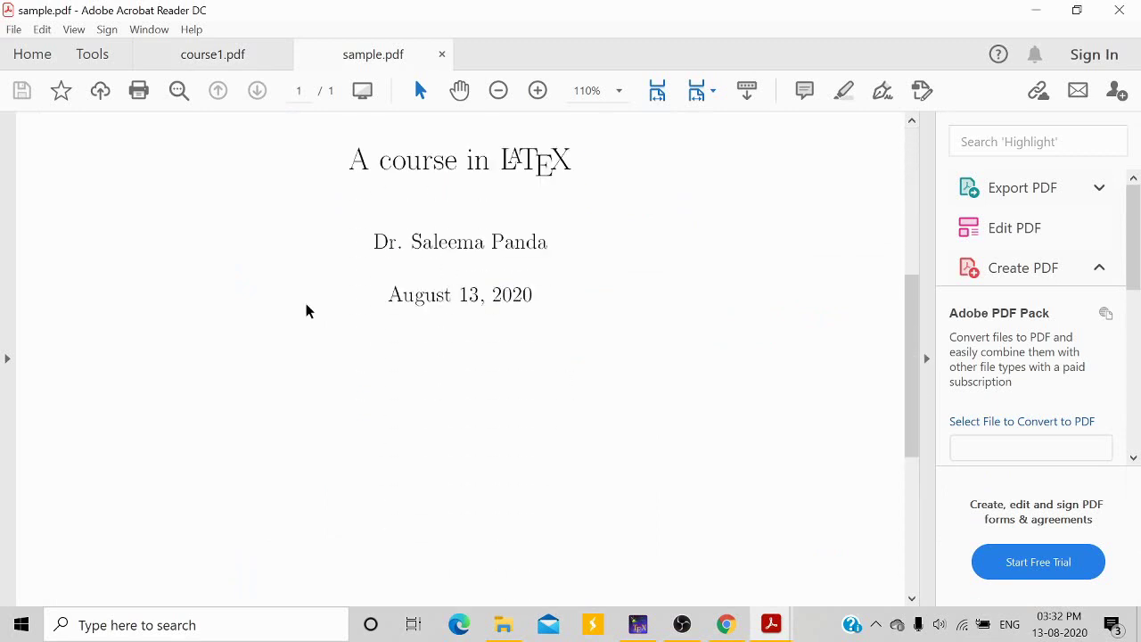
{"action": "scroll", "coordinate": [604, 349], "scroll_direction": "up", "scroll_amount": 3}
{"action": "left_click", "coordinate": [498, 90]}
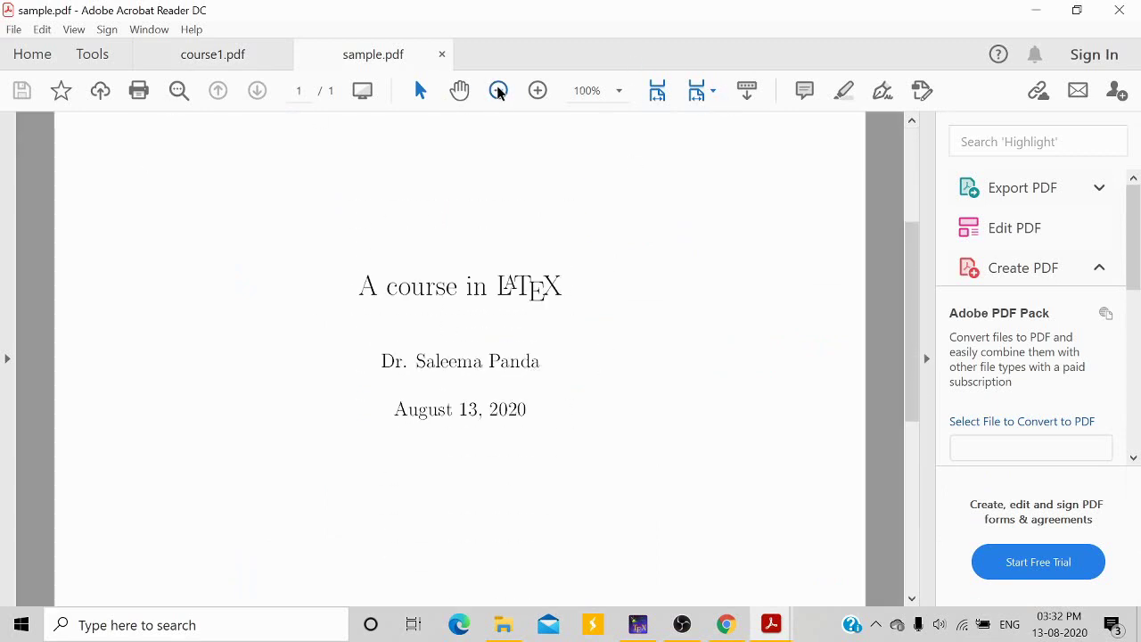
{"action": "left_click", "coordinate": [498, 90]}
{"action": "left_click", "coordinate": [498, 90]}
{"action": "left_click", "coordinate": [498, 90]}
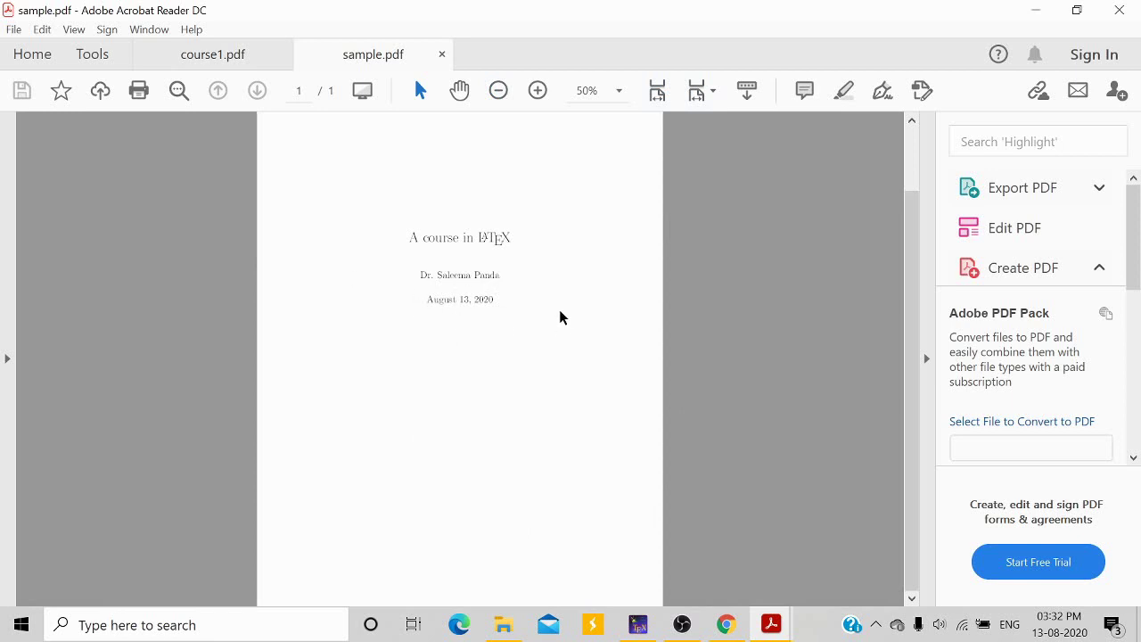
Step: View the Abstract slide in course1.pdf and return to sample.tex in TeXstudio
{"action": "left_click", "coordinate": [223, 55]}
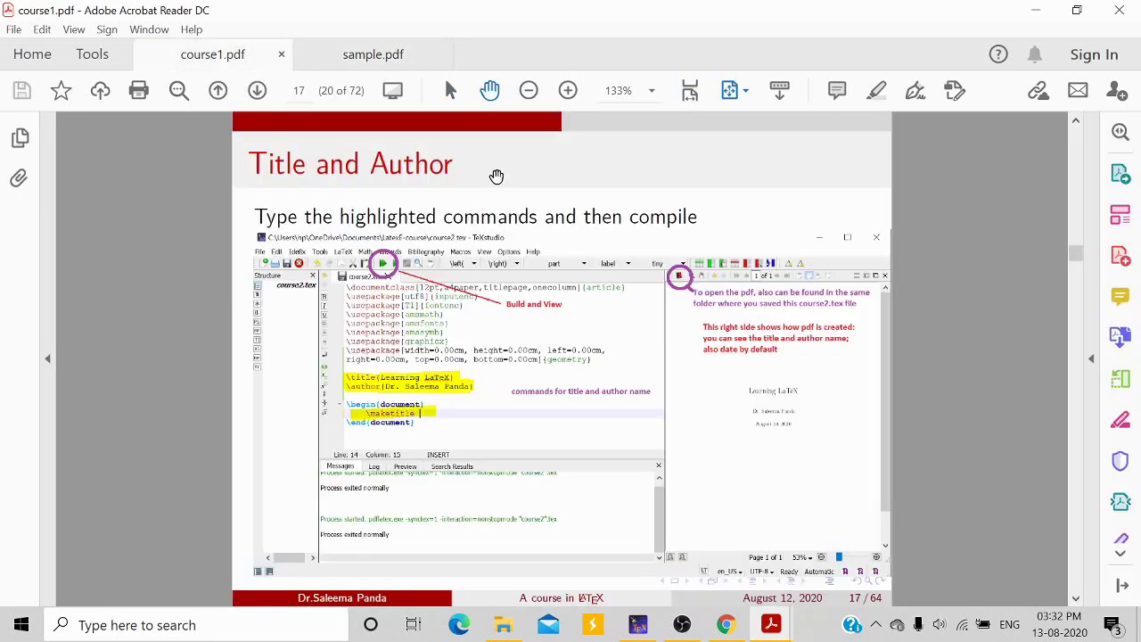
{"action": "scroll", "coordinate": [624, 292], "scroll_direction": "down", "scroll_amount": 1}
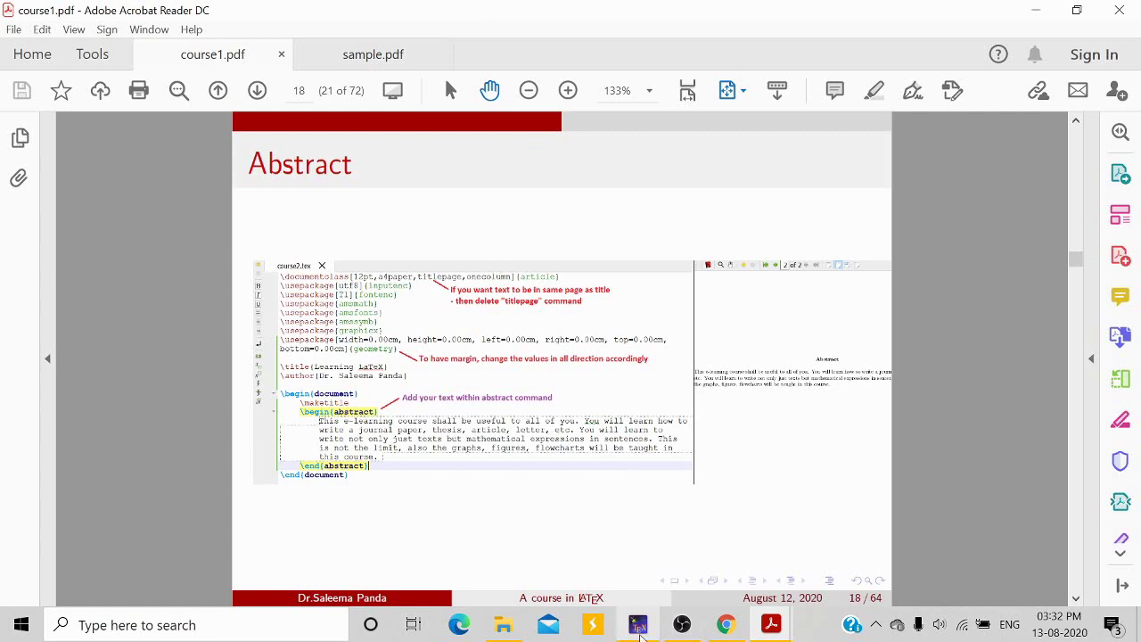
{"action": "left_click", "coordinate": [638, 625]}
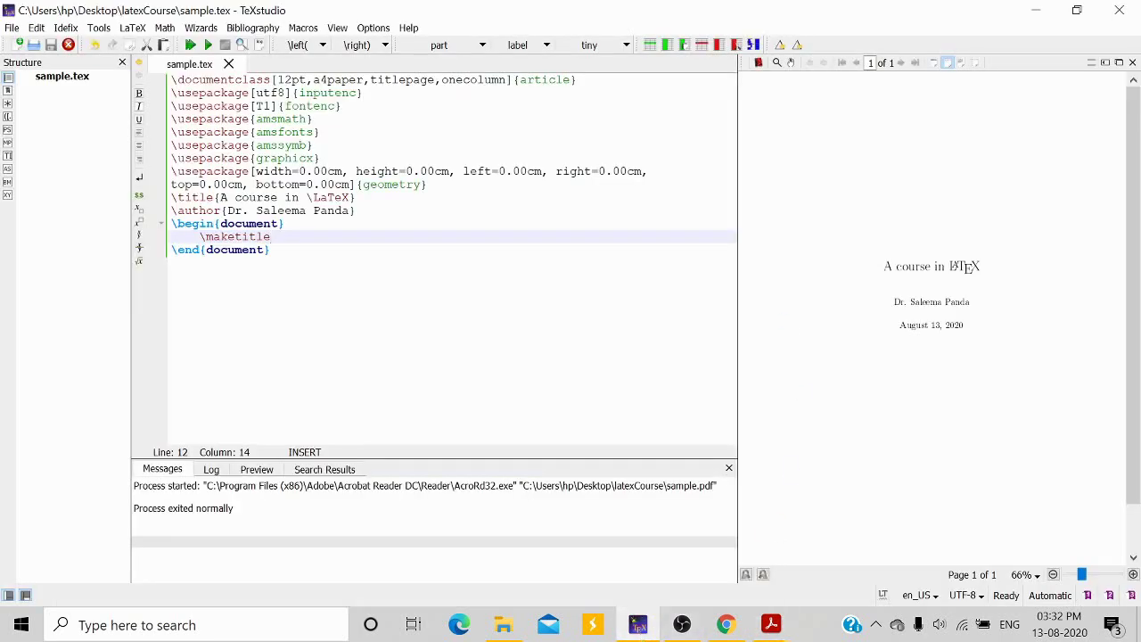
Step: Add an empty \date{} command on a new line below the author line and compile the document
{"action": "left_click", "coordinate": [359, 211]}
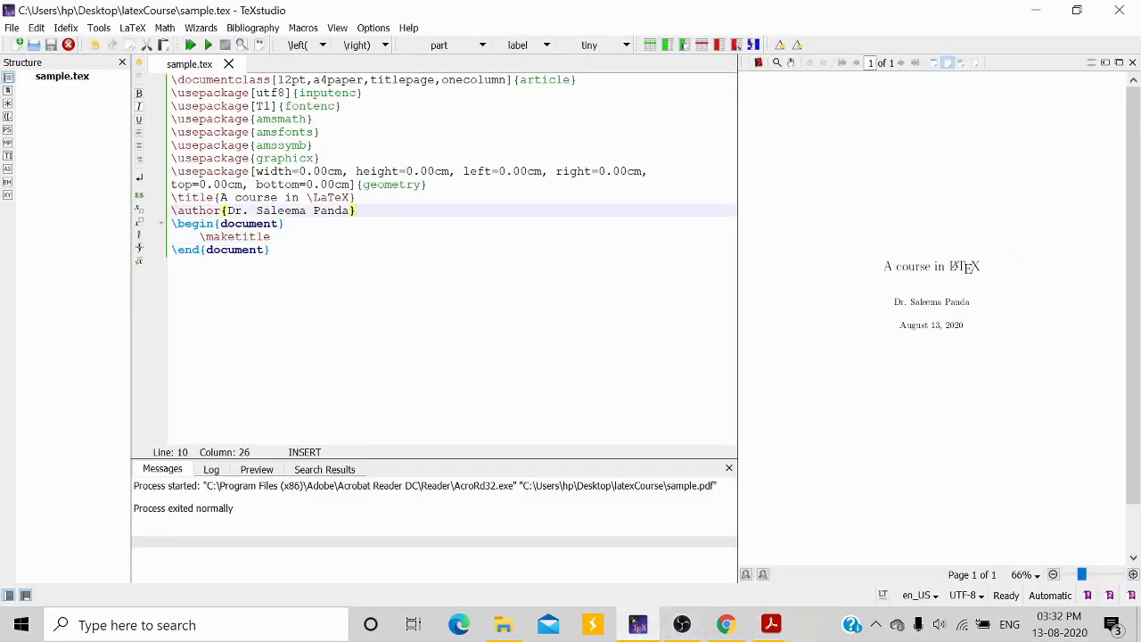
{"action": "key", "text": "Return"}
{"action": "type", "text": "\\"}
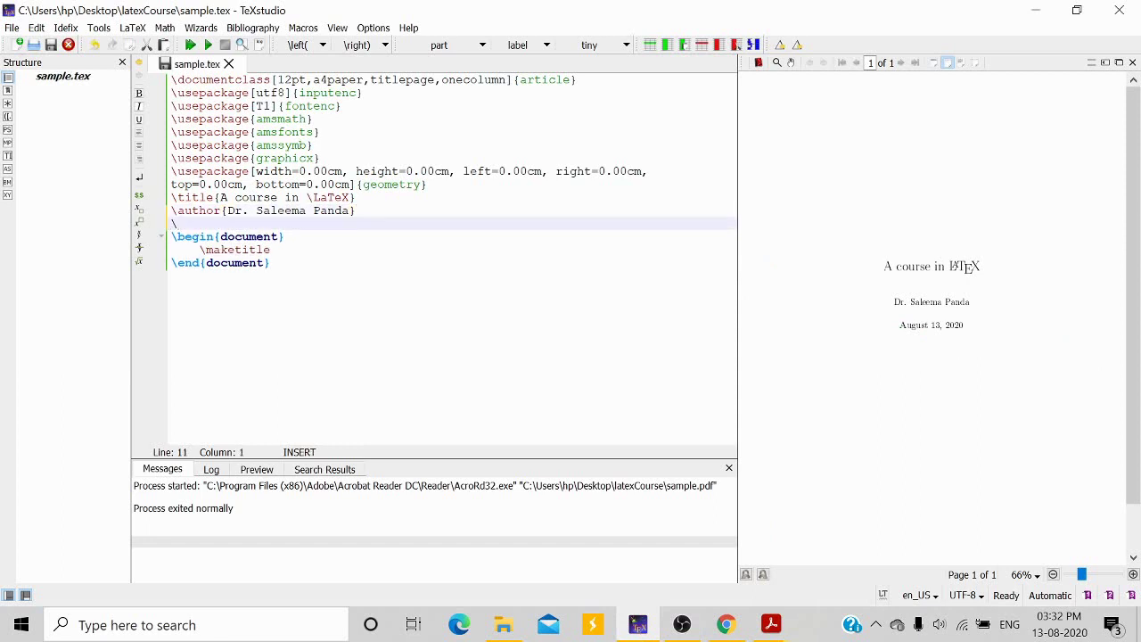
{"action": "type", "text": "date"}
{"action": "key", "text": "Return"}
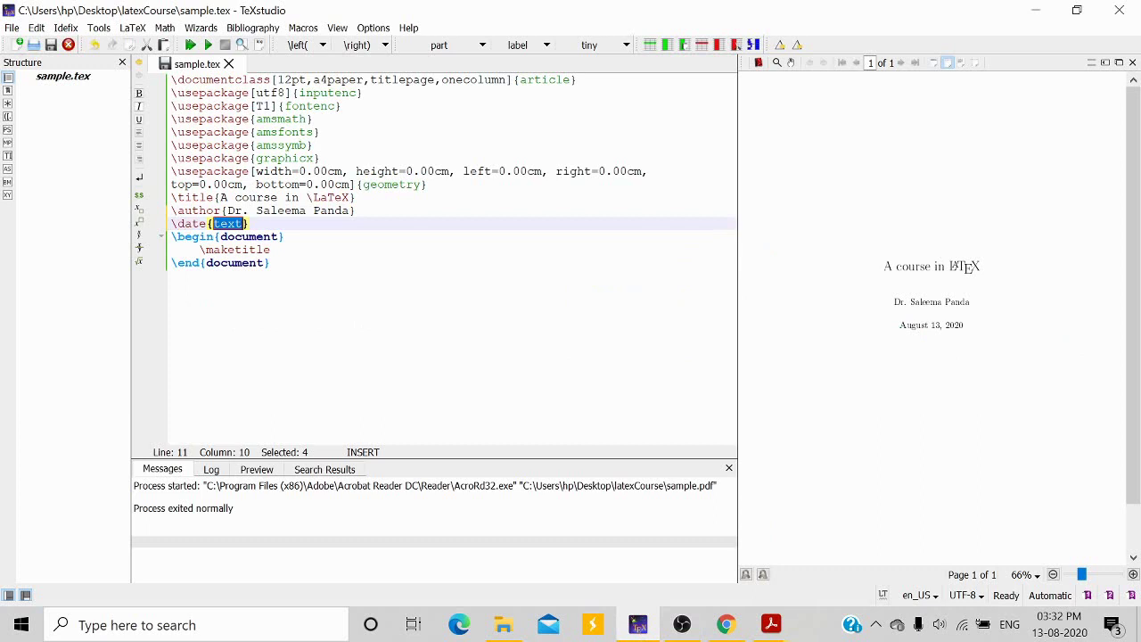
{"action": "key", "text": "BackSpace"}
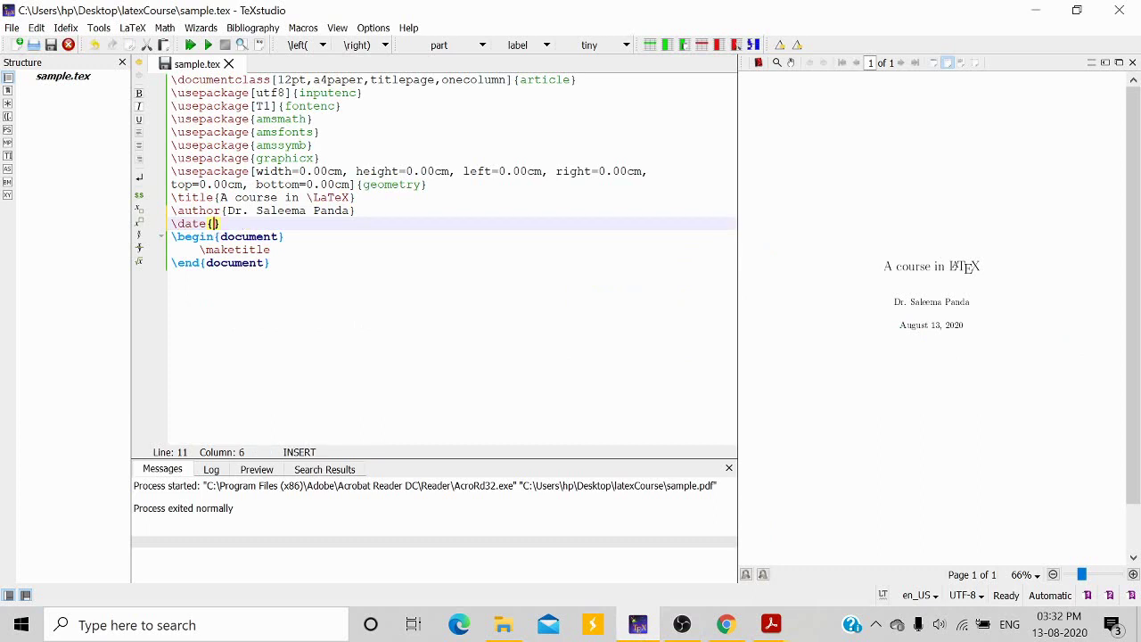
{"action": "left_click", "coordinate": [221, 224]}
{"action": "left_click", "coordinate": [270, 263]}
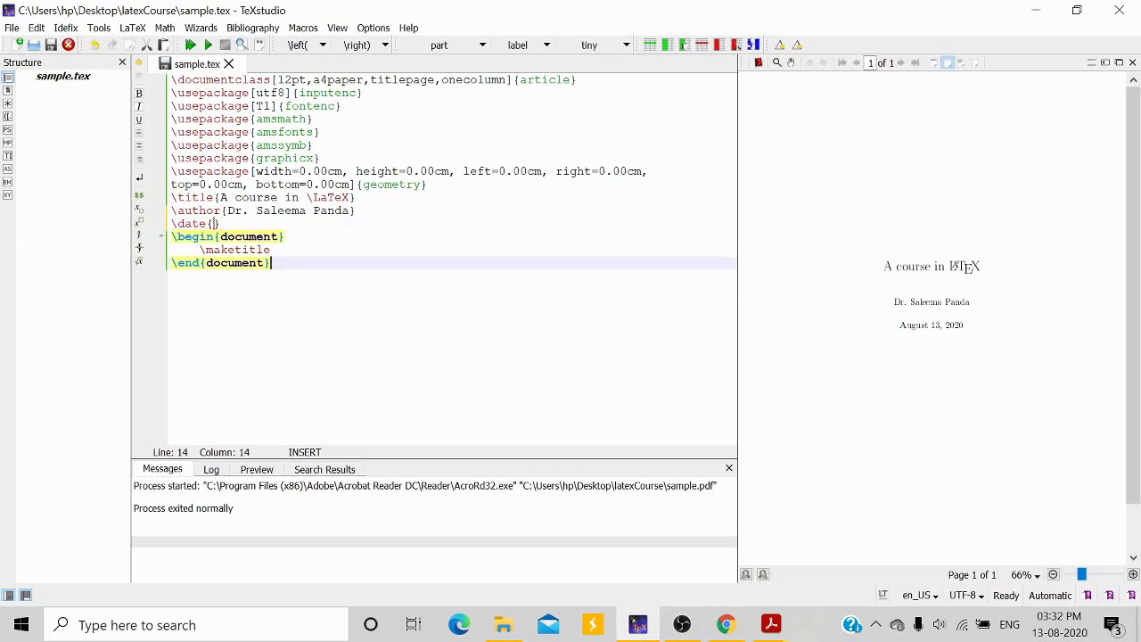
{"action": "left_click", "coordinate": [215, 224]}
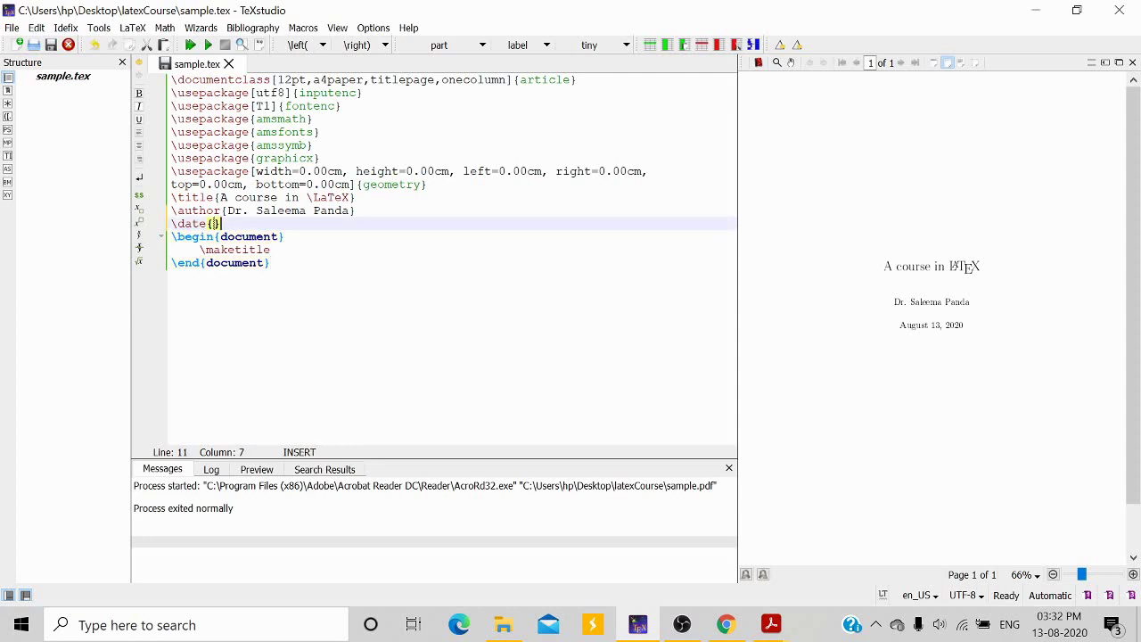
{"action": "left_click", "coordinate": [190, 44]}
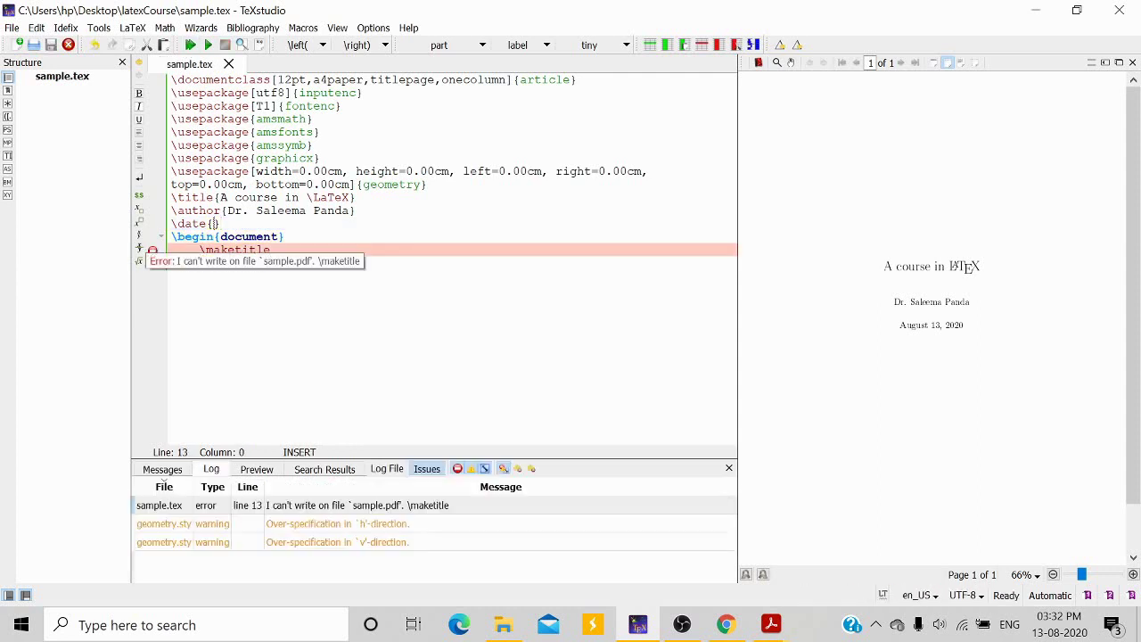
Step: Switch to Acrobat Reader to close sample.pdf, then recompile sample.tex in TeXstudio and check the preview below the author
{"action": "left_click", "coordinate": [213, 224]}
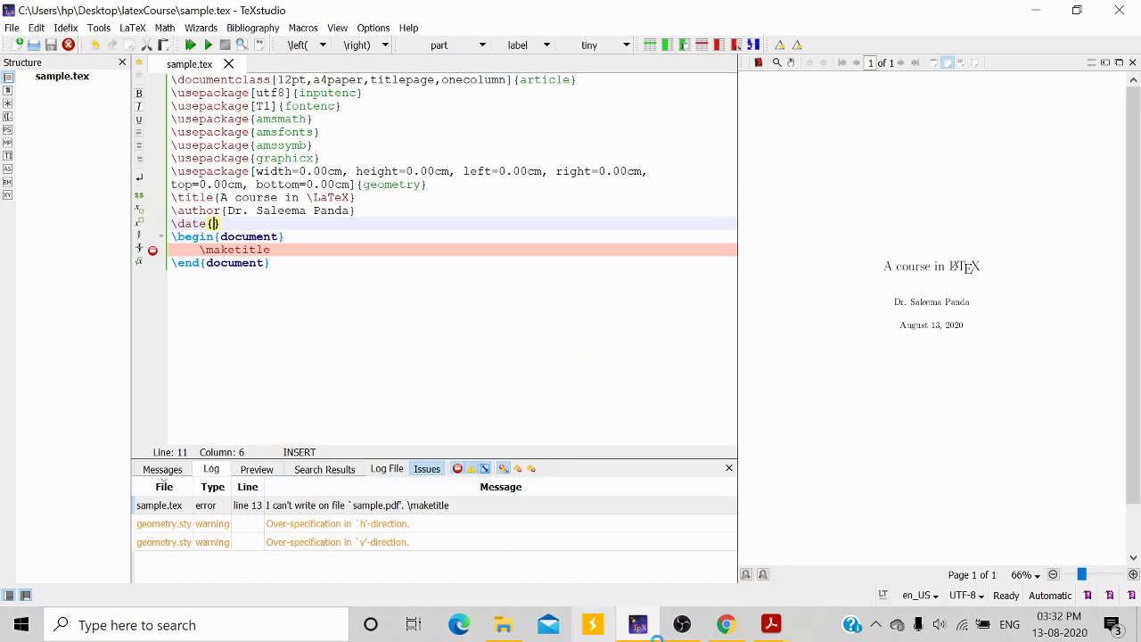
{"action": "left_click", "coordinate": [772, 628]}
{"action": "left_click", "coordinate": [836, 567]}
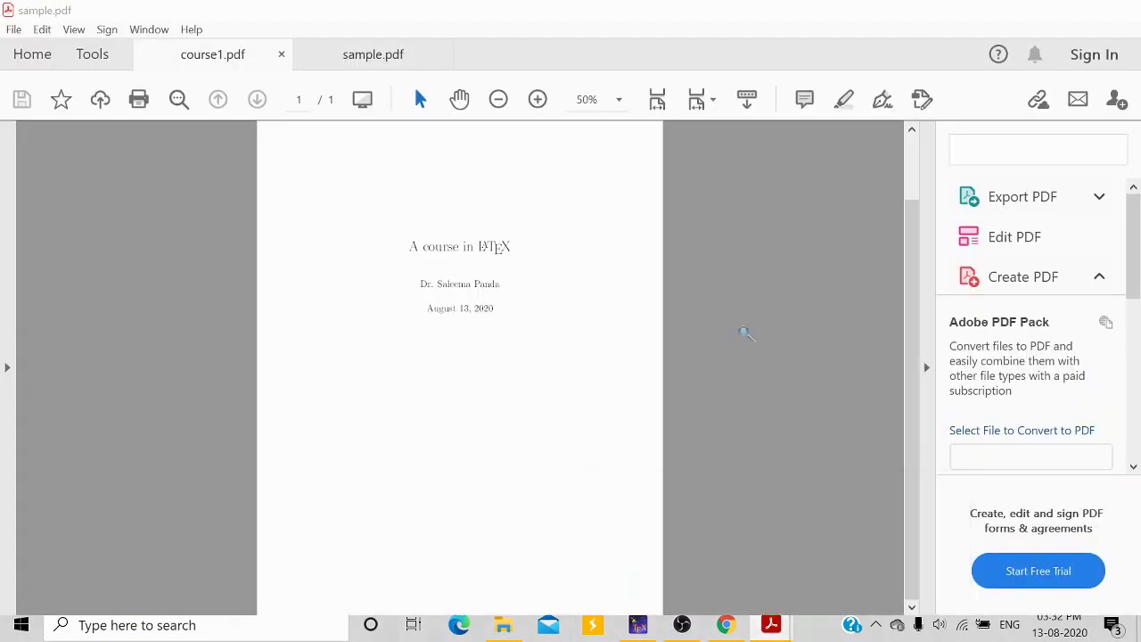
{"action": "left_click", "coordinate": [441, 54]}
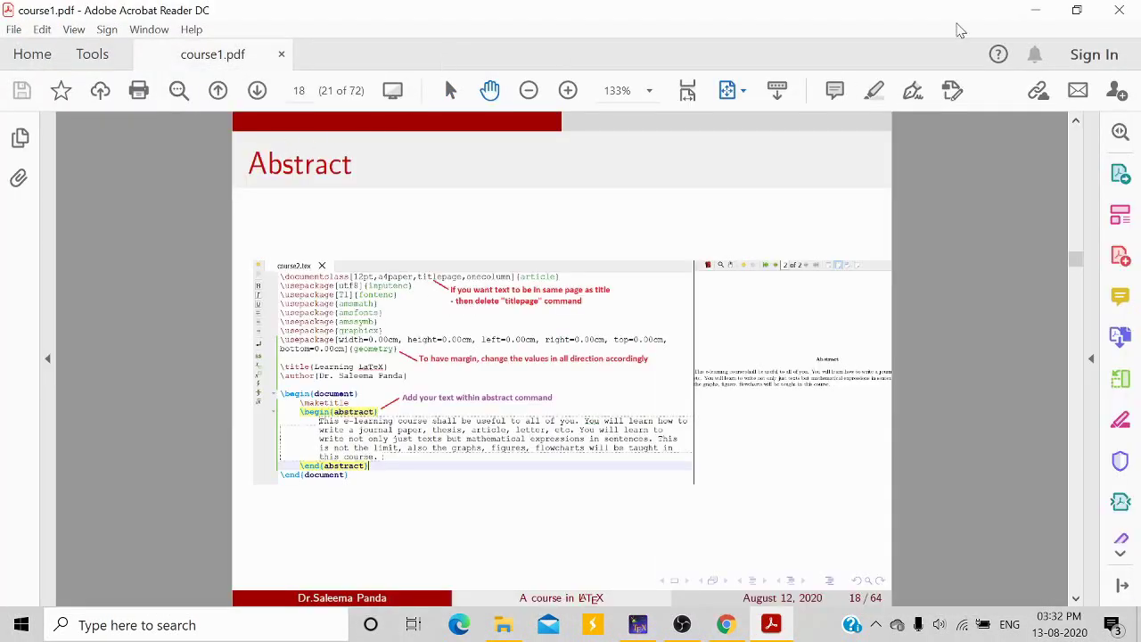
{"action": "left_click", "coordinate": [1036, 10]}
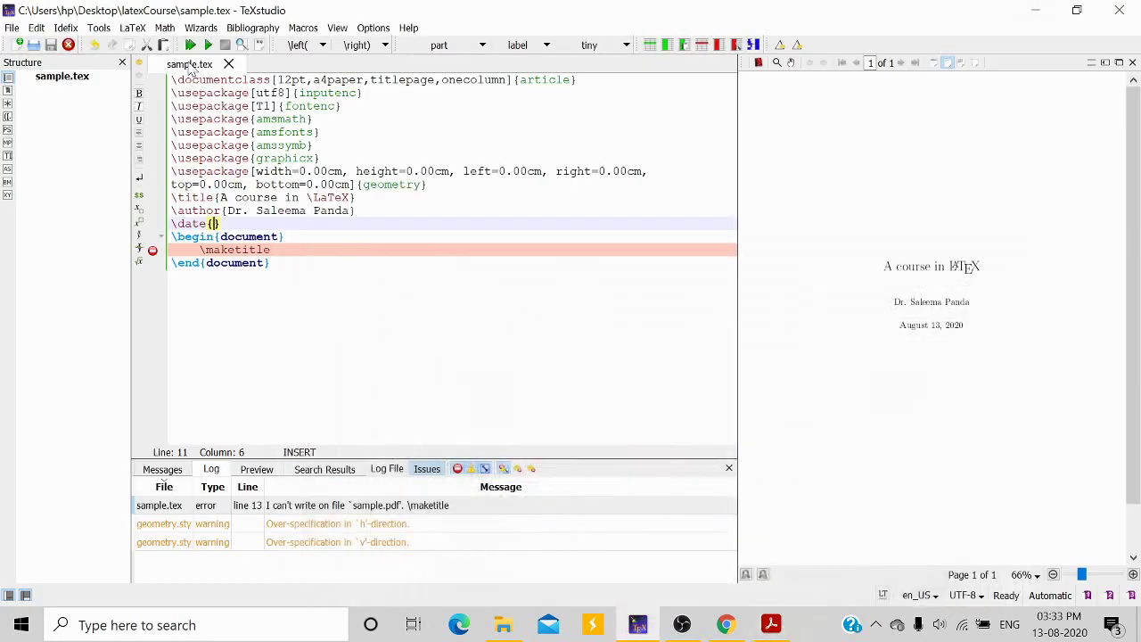
{"action": "left_click", "coordinate": [190, 44]}
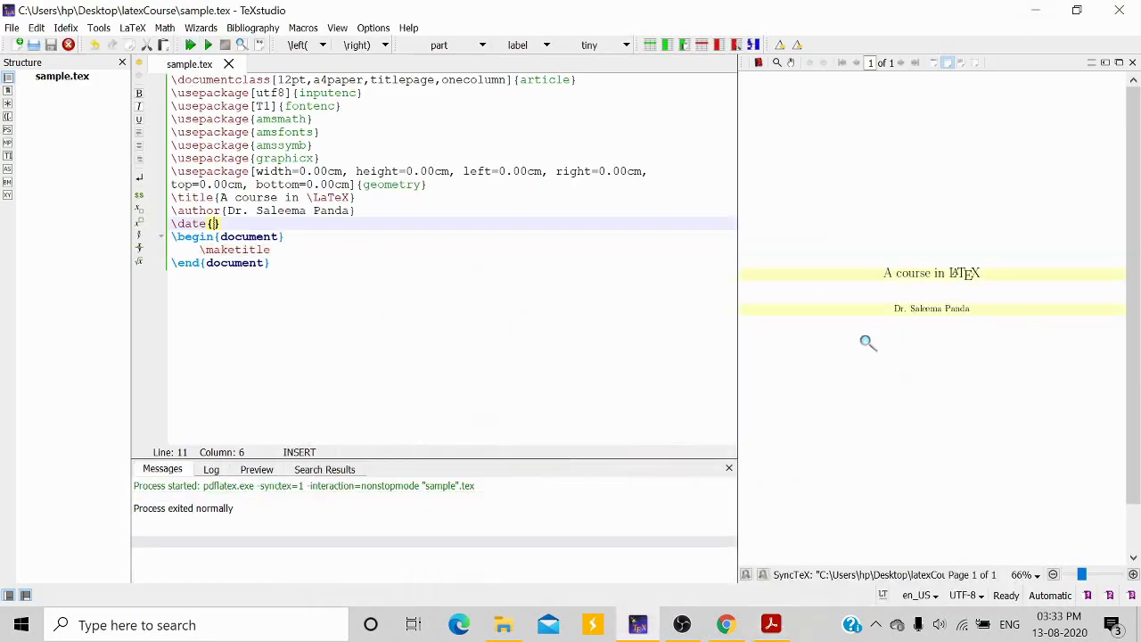
{"action": "left_click_drag", "start_coordinate": [917, 318], "coordinate": [943, 314]}
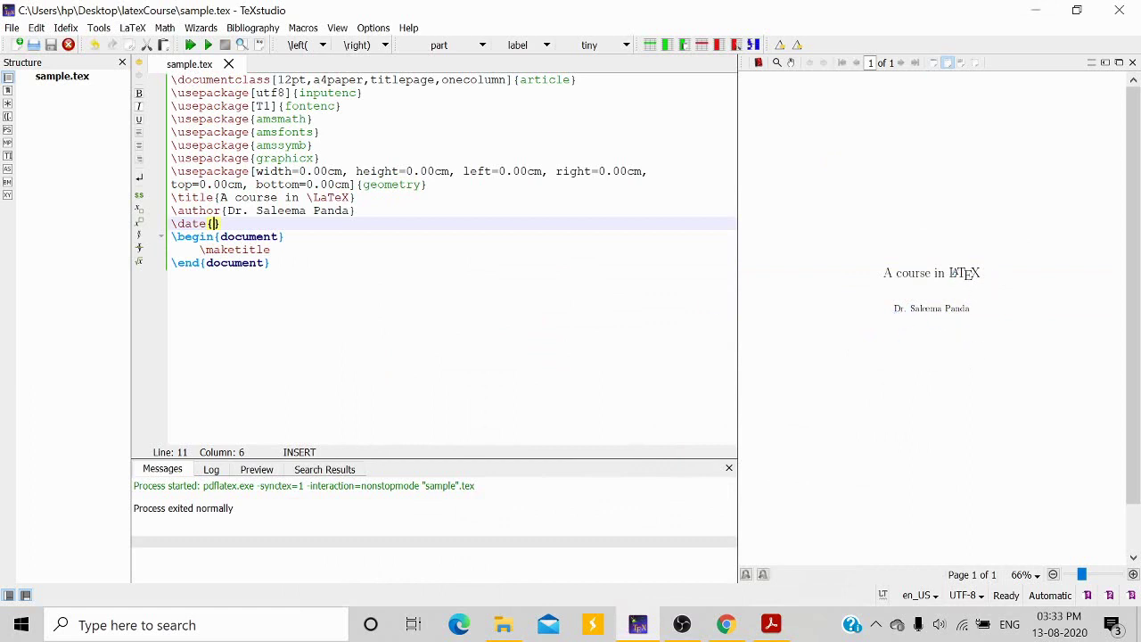
Step: Insert an abstract environment below \maketitle containing the text "Hello everyone."
{"action": "left_click", "coordinate": [272, 263]}
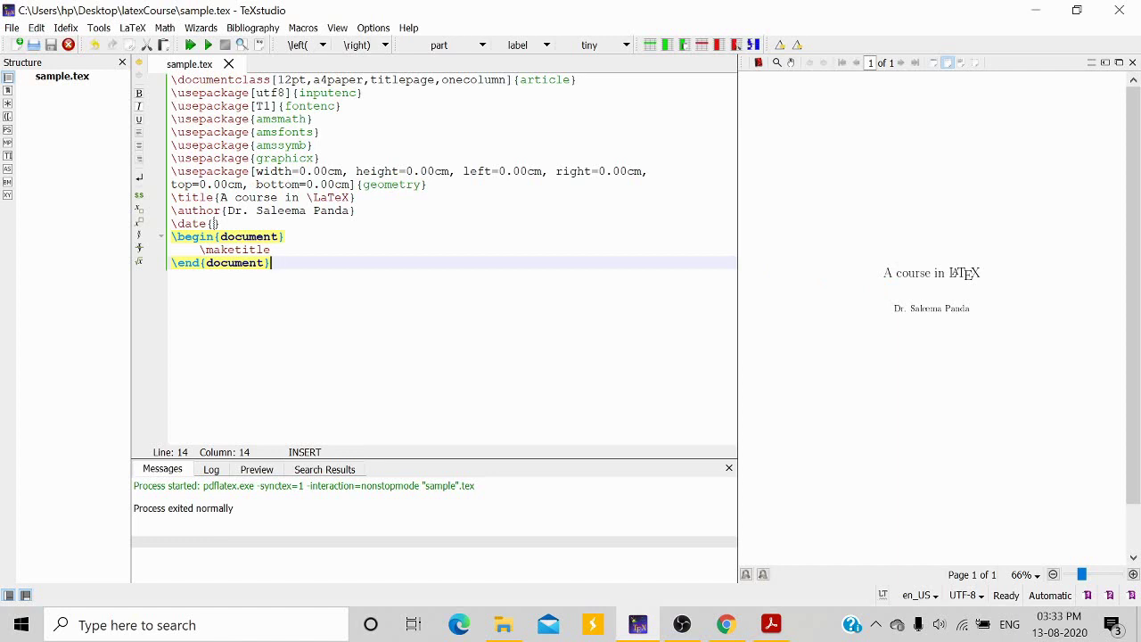
{"action": "key", "text": "Up"}
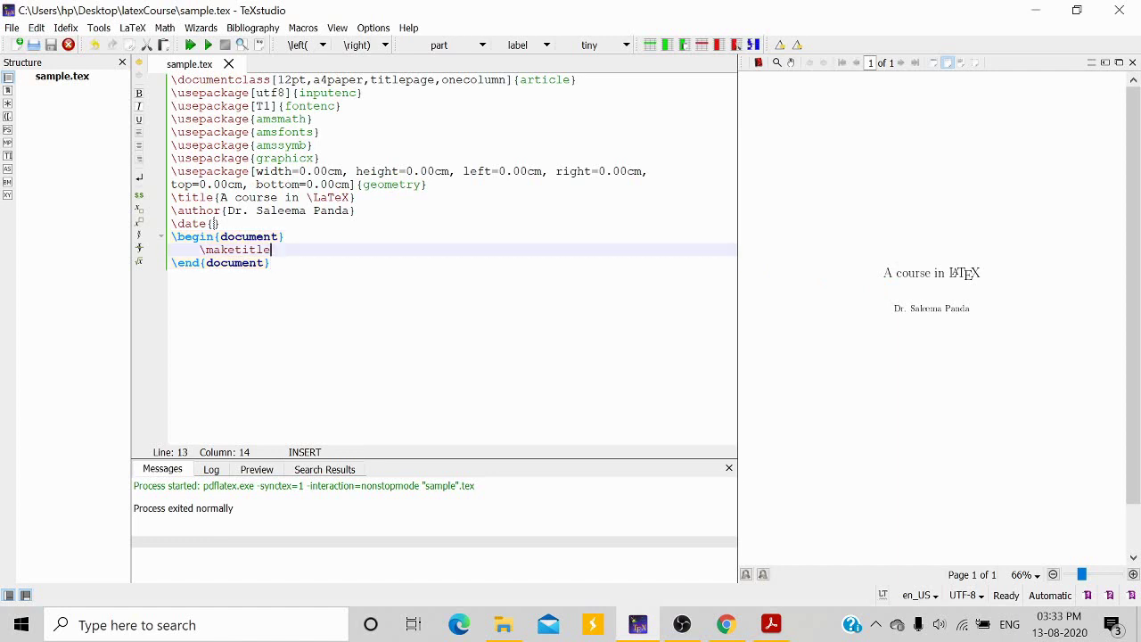
{"action": "key", "text": "Return"}
{"action": "type", "text": "\\abstr"}
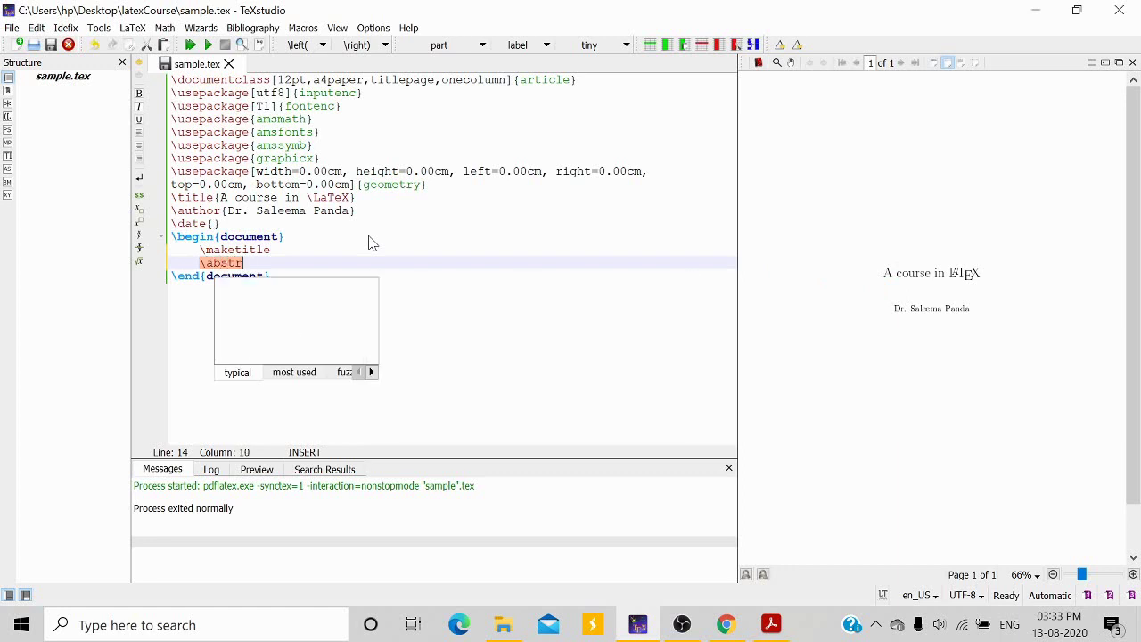
{"action": "key", "text": "BackSpace"}
{"action": "key", "text": "BackSpace"}
{"action": "key", "text": "BackSpace"}
{"action": "type", "text": "beg"}
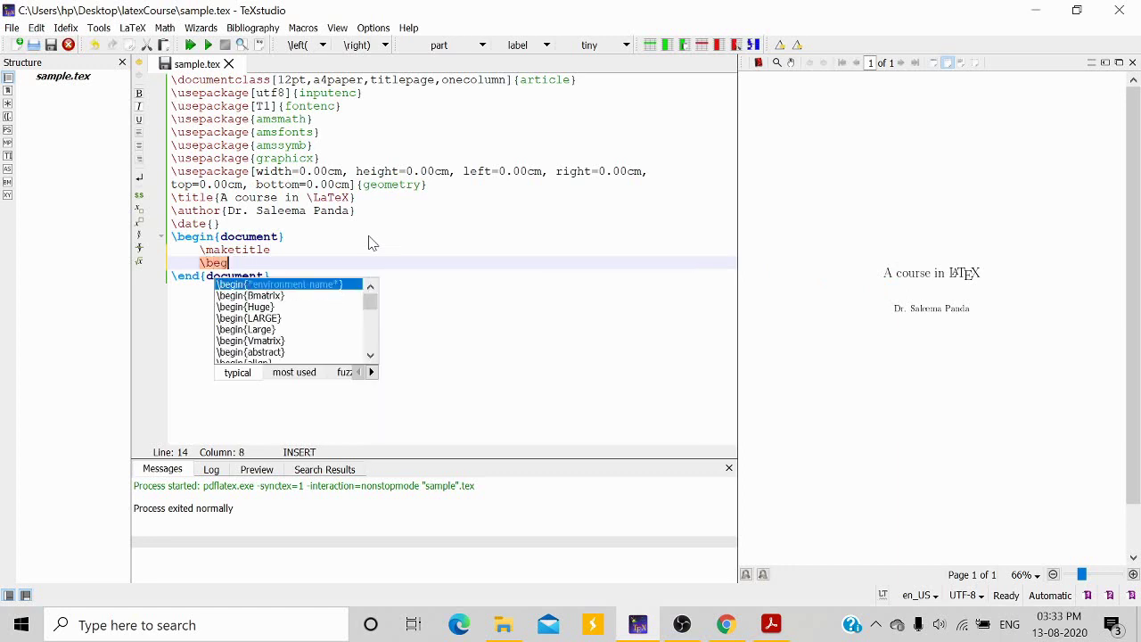
{"action": "type", "text": "in{a"}
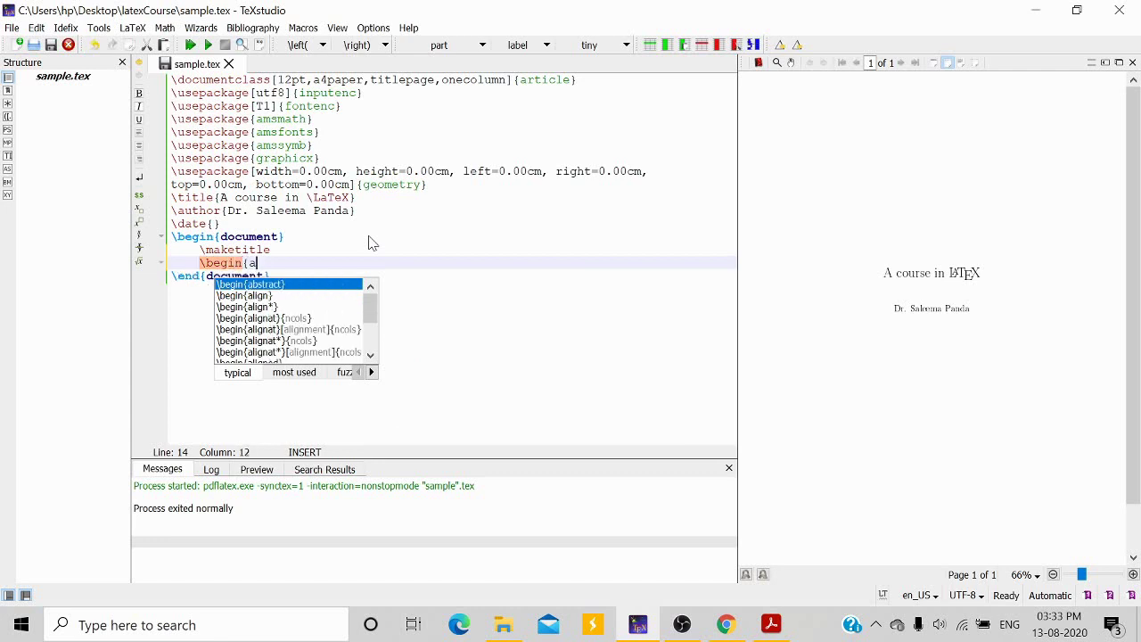
{"action": "left_click", "coordinate": [294, 285]}
{"action": "key", "text": "BackSpace"}
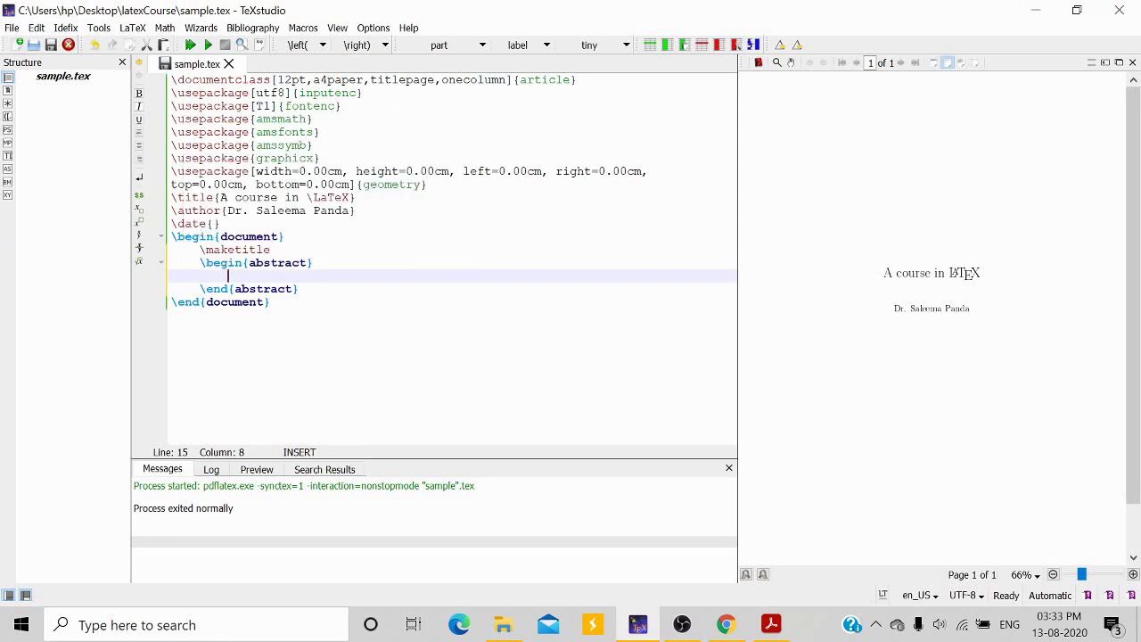
{"action": "type", "text": "Hello every"}
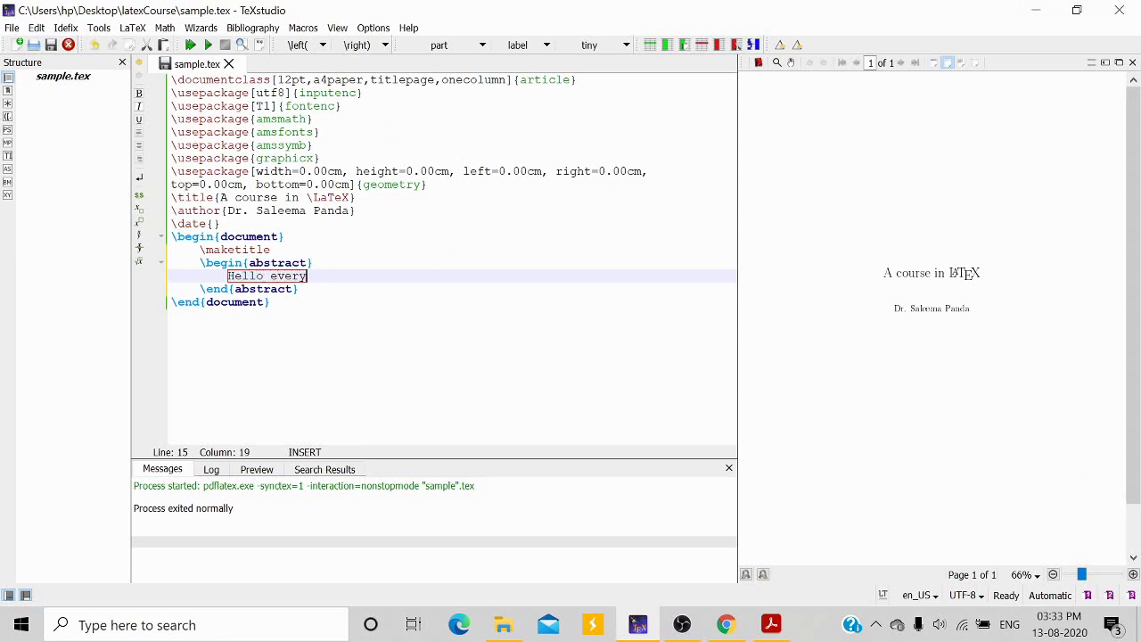
{"action": "type", "text": "one."}
Step: Open the recently used file course2.tex from the LatexE-course folder alongside sample.tex
{"action": "left_click", "coordinate": [291, 184]}
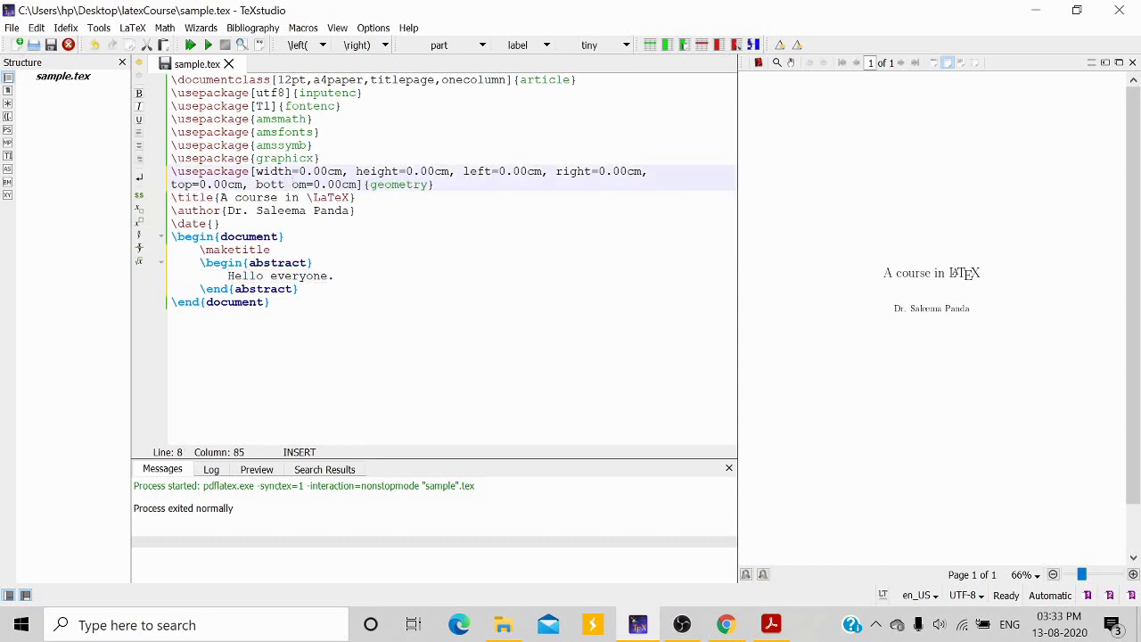
{"action": "left_click", "coordinate": [15, 30]}
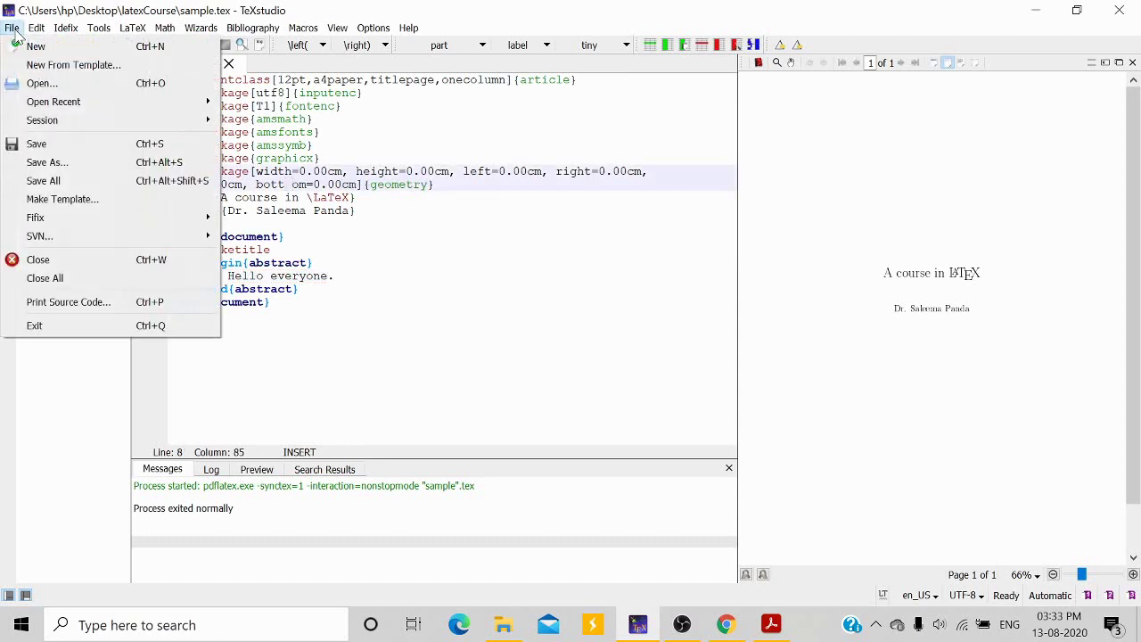
{"action": "mouse_move", "coordinate": [23, 109]}
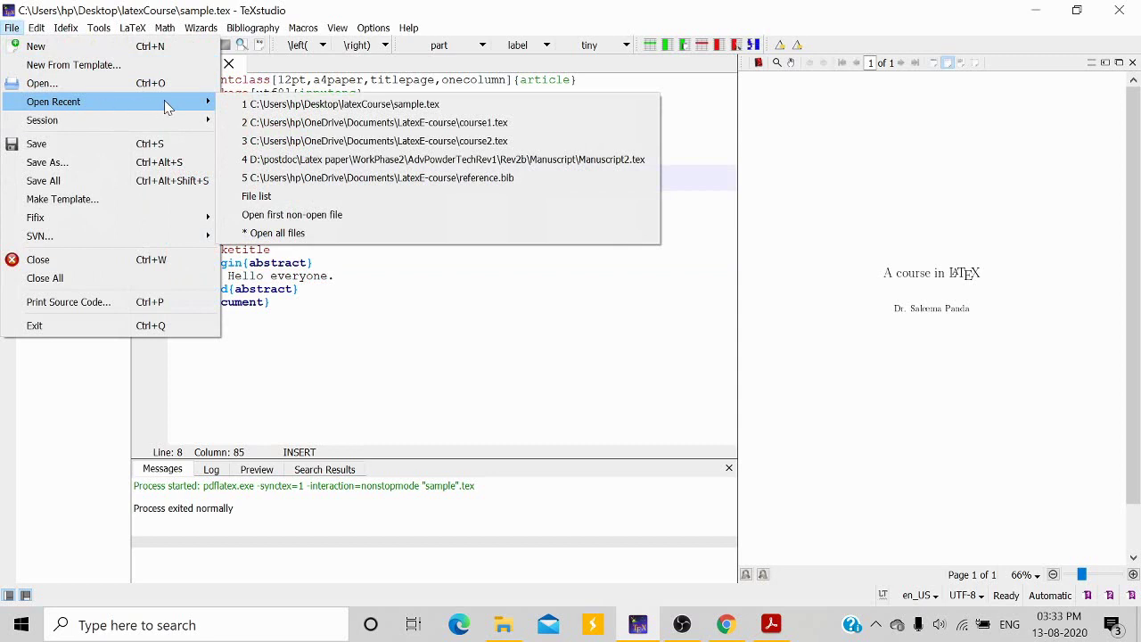
{"action": "left_click", "coordinate": [361, 143]}
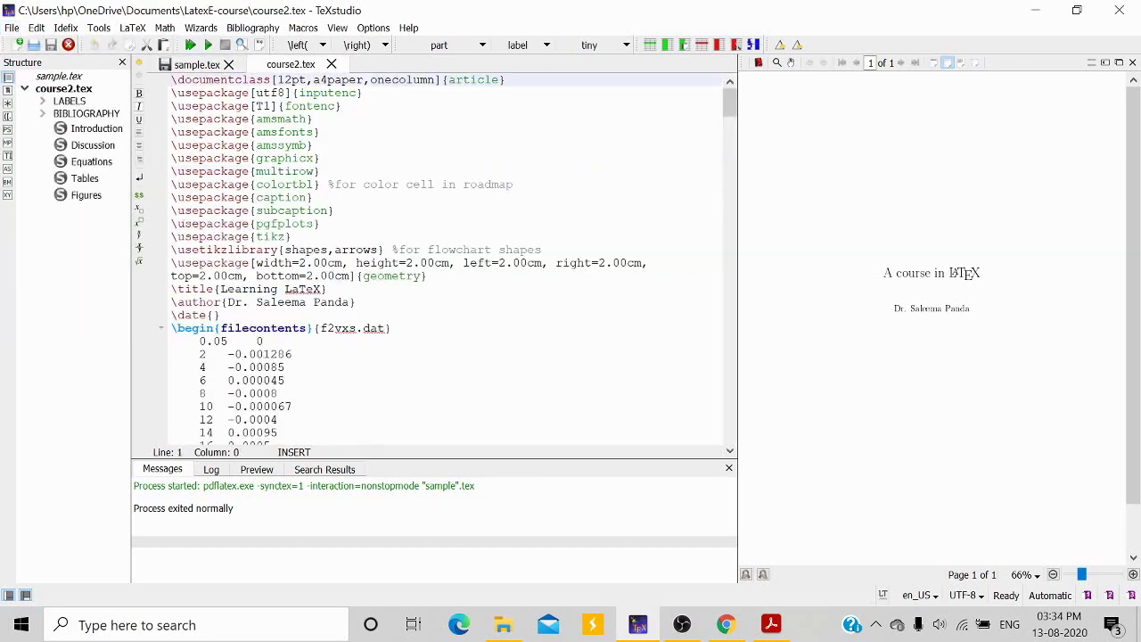
Step: Copy the abstract paragraph from course2.tex and paste it after "Hello everyone." in the abstract of sample.tex
{"action": "scroll", "coordinate": [428, 259], "scroll_direction": "down", "scroll_amount": 2}
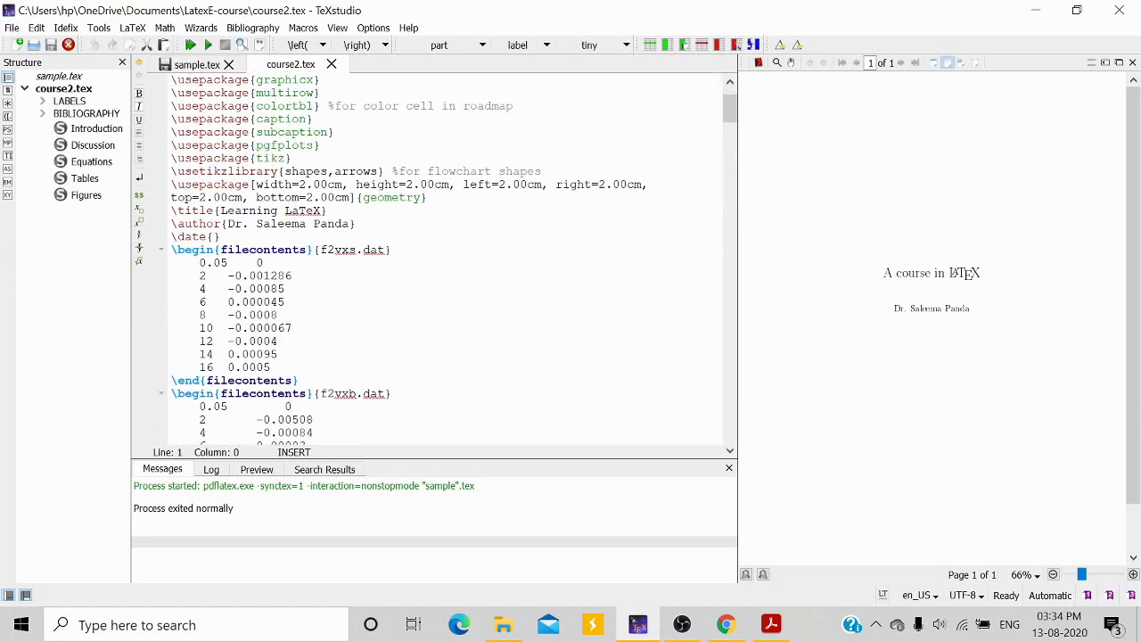
{"action": "left_click_drag", "start_coordinate": [730, 105], "coordinate": [734, 153]}
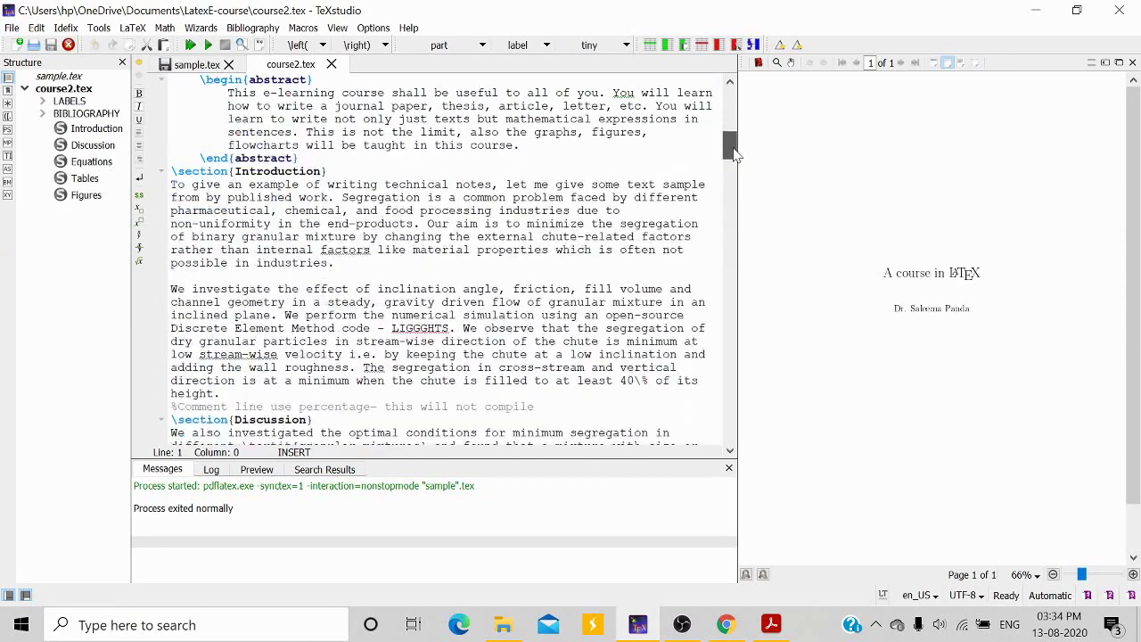
{"action": "scroll", "coordinate": [445, 258], "scroll_direction": "up", "scroll_amount": 2}
{"action": "left_click_drag", "start_coordinate": [227, 172], "coordinate": [521, 224]}
{"action": "key", "text": "ctrl+c"}
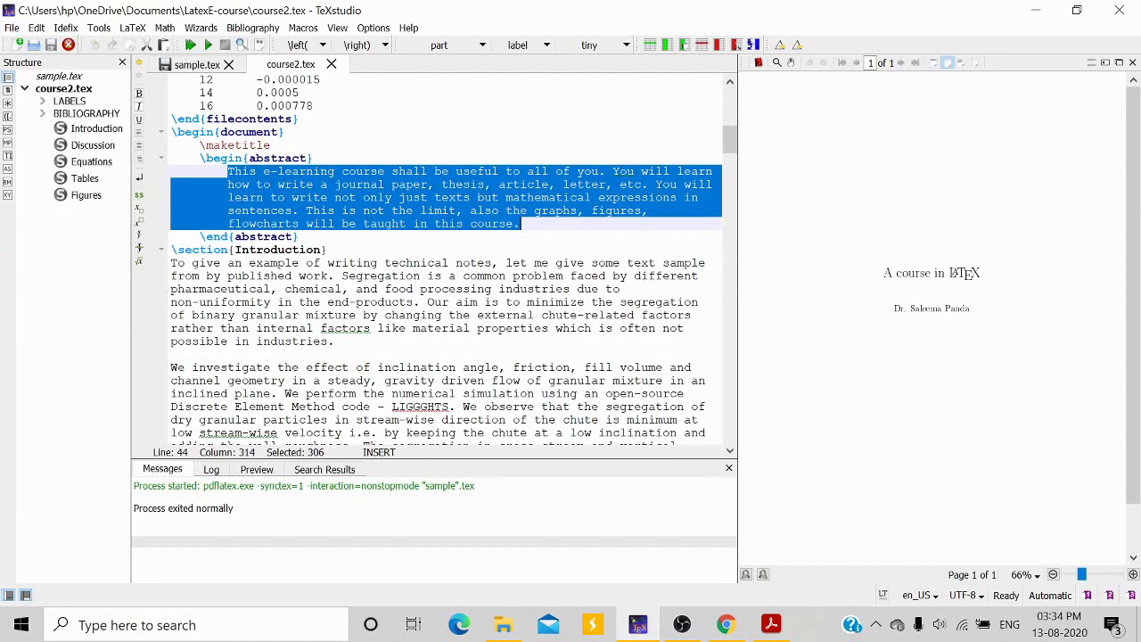
{"action": "left_click", "coordinate": [190, 68]}
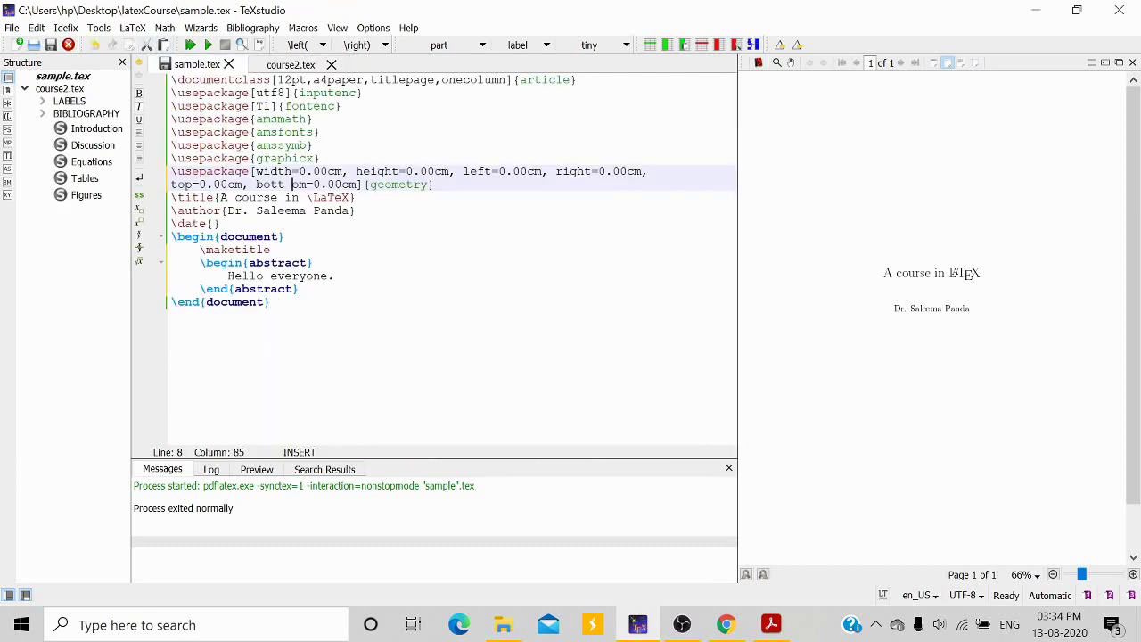
{"action": "left_click", "coordinate": [334, 276]}
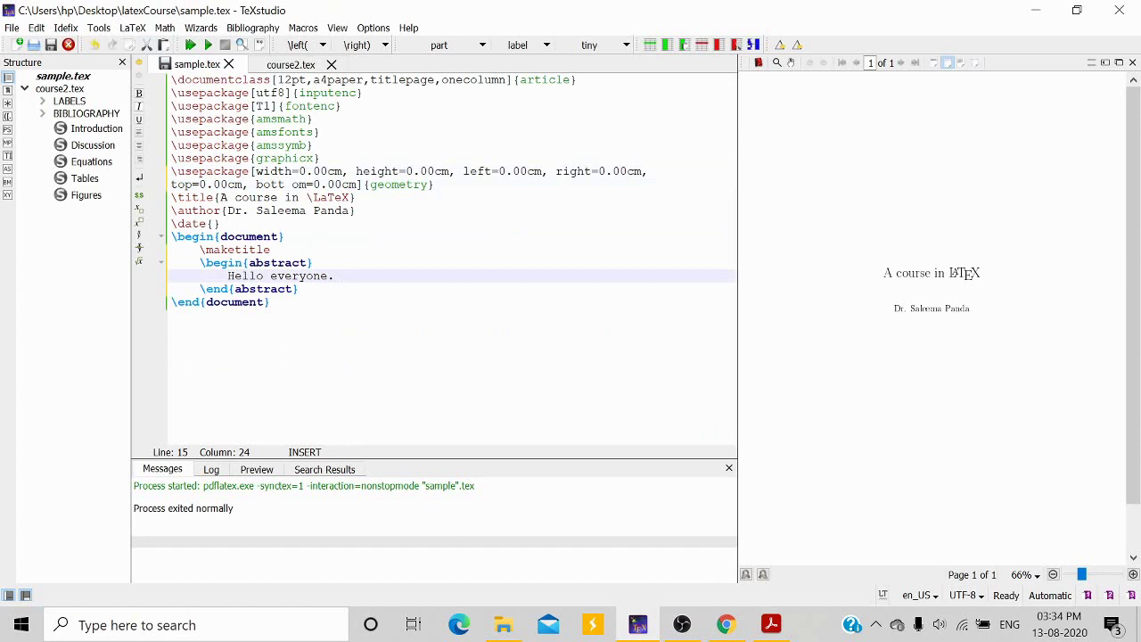
{"action": "key", "text": "ctrl+v"}
{"action": "left_click", "coordinate": [271, 354]}
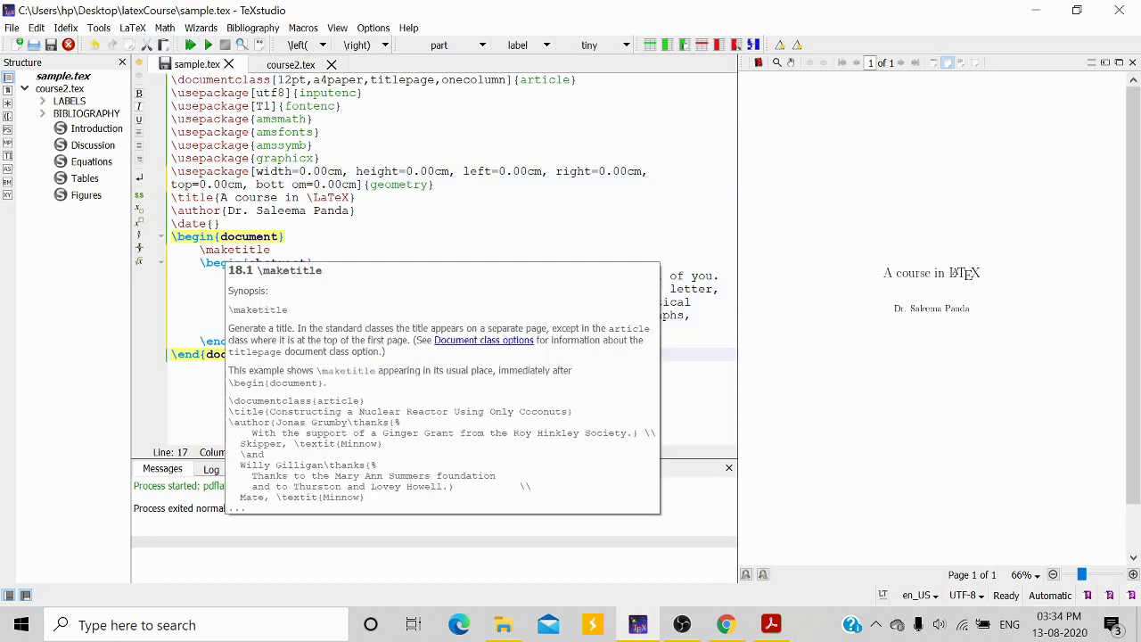
{"action": "left_click", "coordinate": [299, 340]}
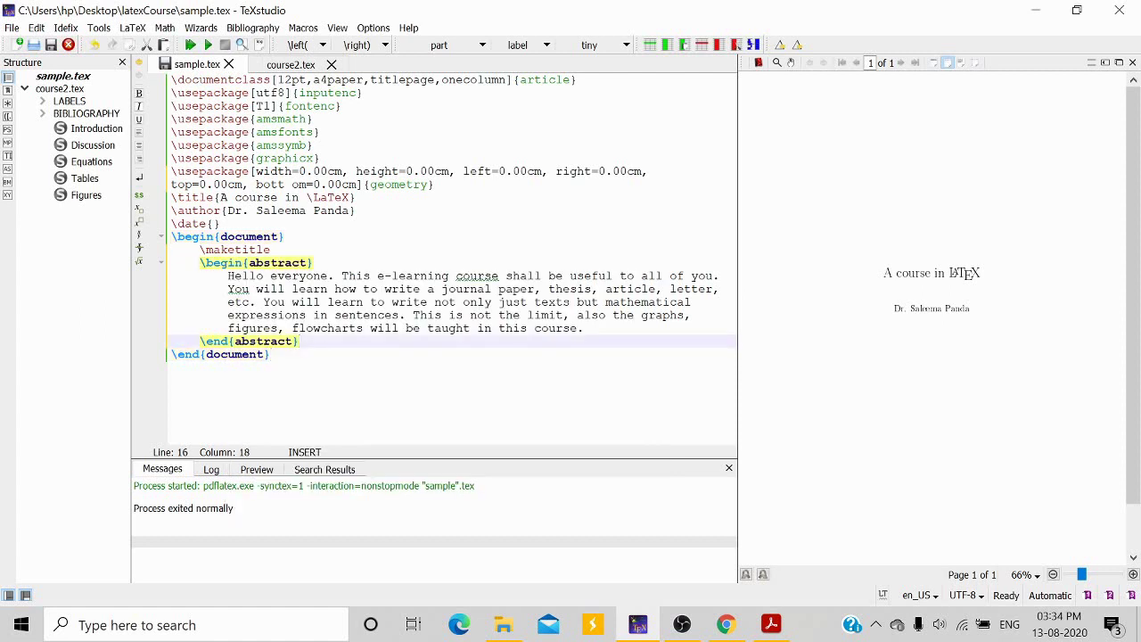
Step: Compile sample.tex and check the title page and the abstract page in the preview
{"action": "key", "text": "F5"}
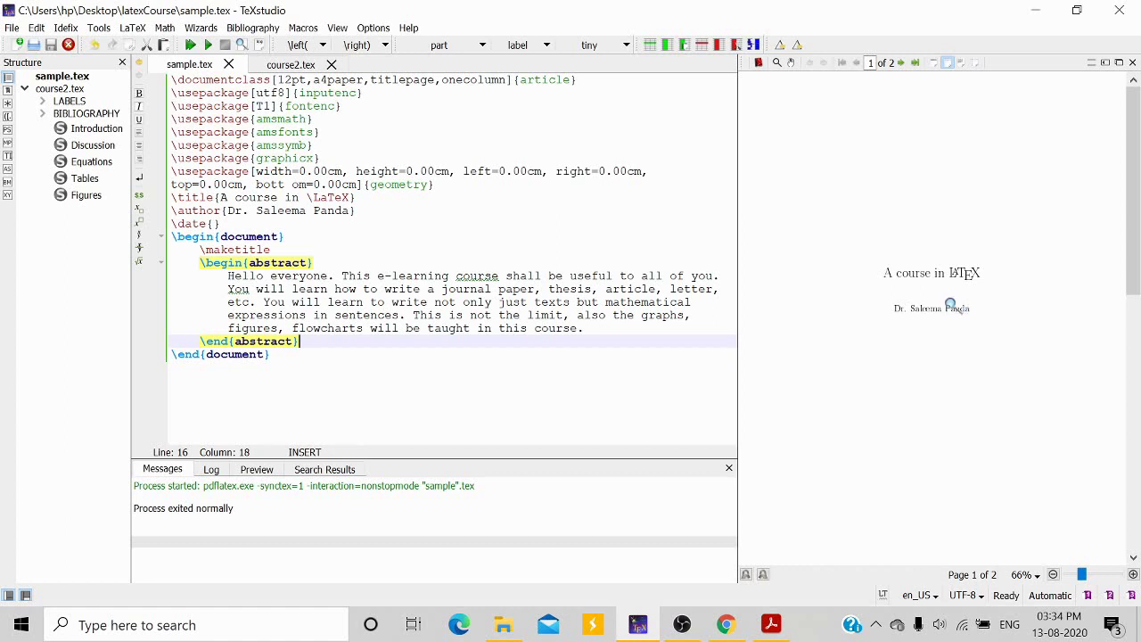
{"action": "scroll", "coordinate": [881, 247], "scroll_direction": "down", "scroll_amount": 5}
{"action": "scroll", "coordinate": [882, 307], "scroll_direction": "down", "scroll_amount": 3}
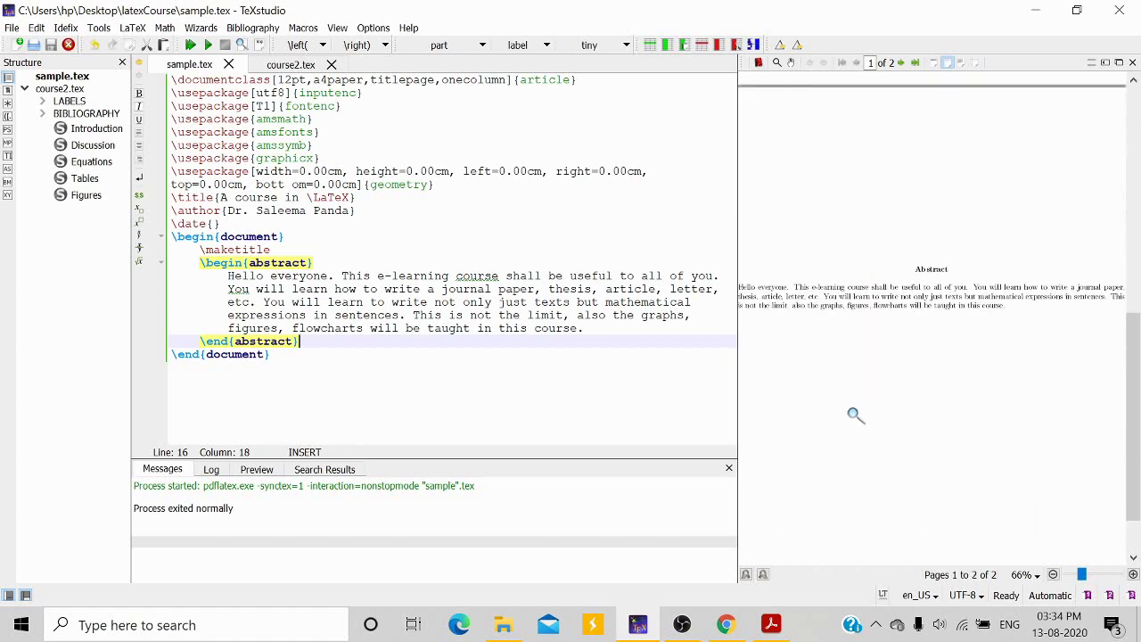
{"action": "scroll", "coordinate": [991, 309], "scroll_direction": "up", "scroll_amount": 6}
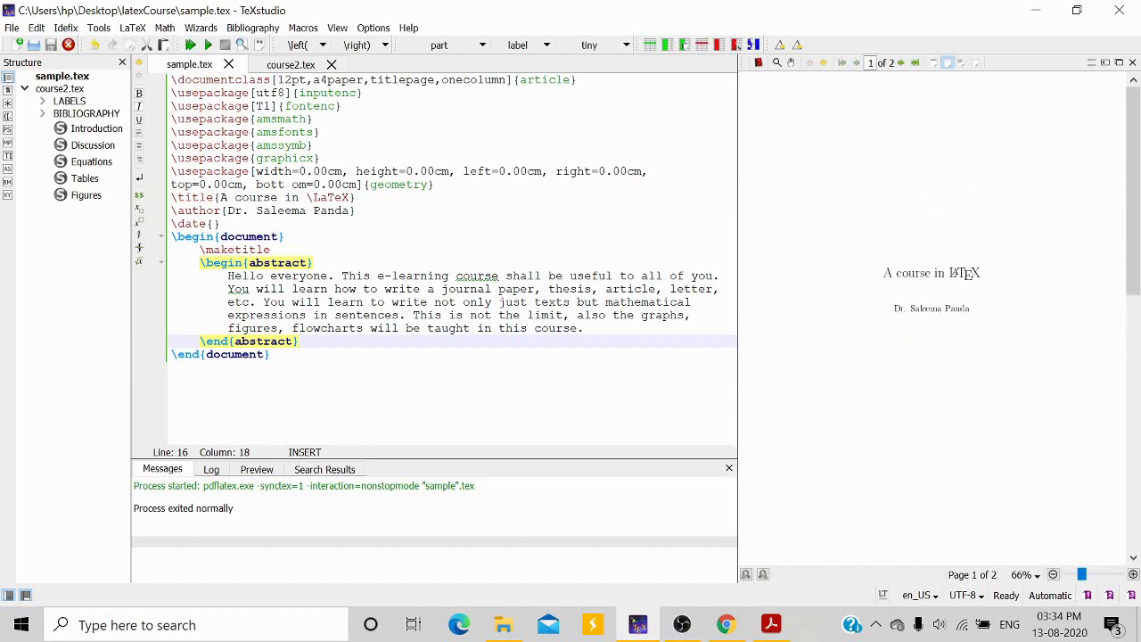
{"action": "scroll", "coordinate": [976, 408], "scroll_direction": "down", "scroll_amount": 6}
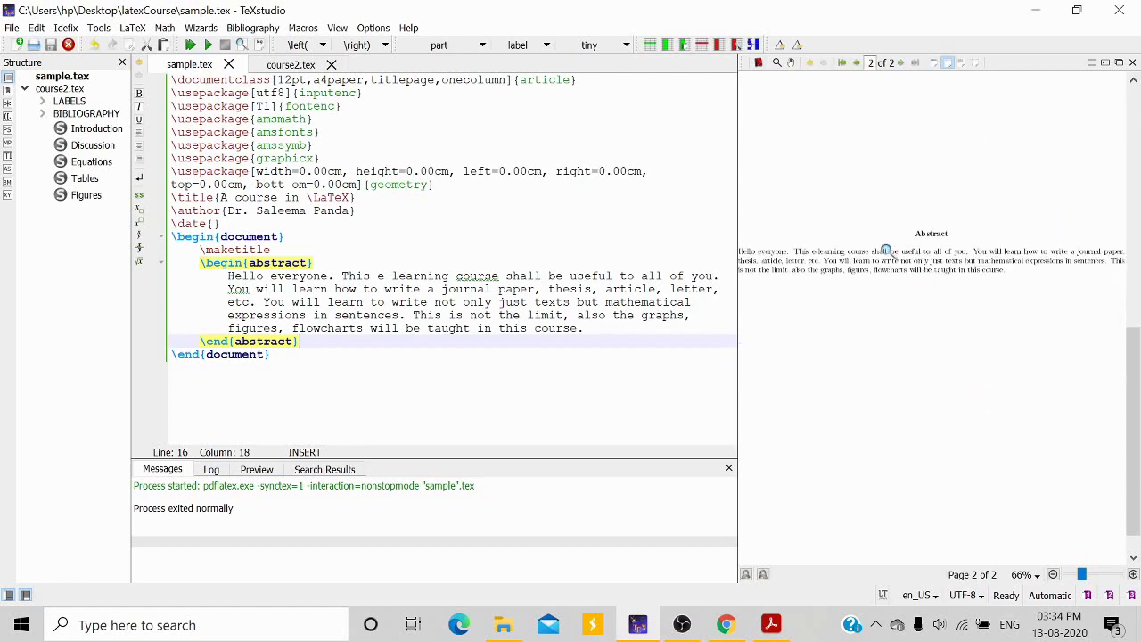
{"action": "scroll", "coordinate": [921, 314], "scroll_direction": "up", "scroll_amount": 6}
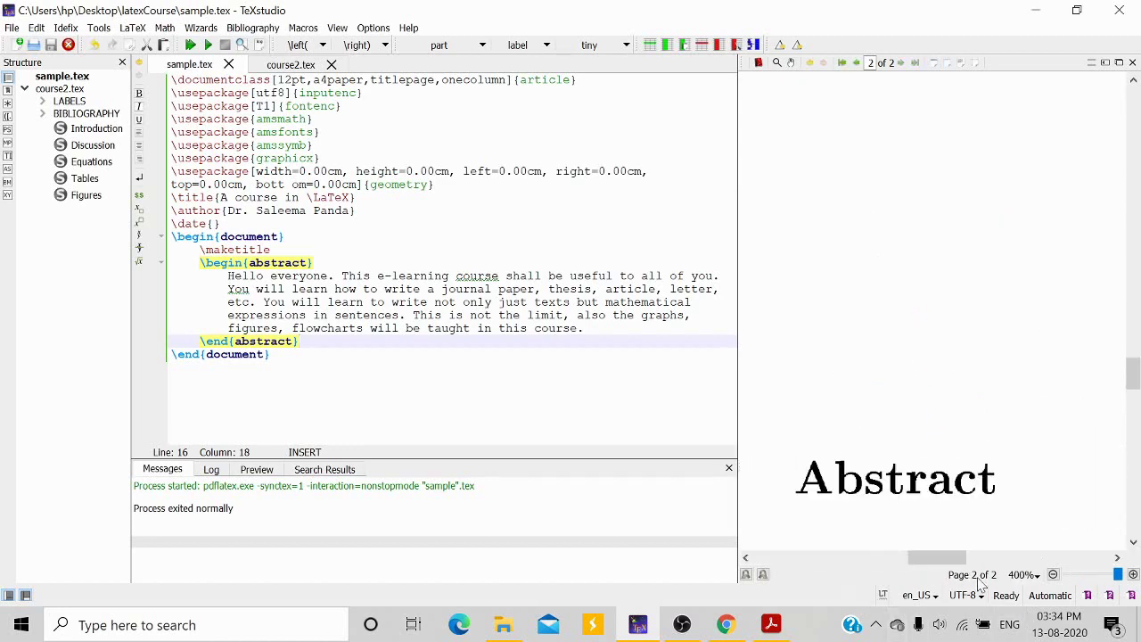
Step: Reduce the preview zoom to 50% to examine how the title and abstract are split across pages
{"action": "left_click", "coordinate": [1052, 574]}
{"action": "left_click", "coordinate": [1052, 574]}
{"action": "left_click", "coordinate": [1053, 574]}
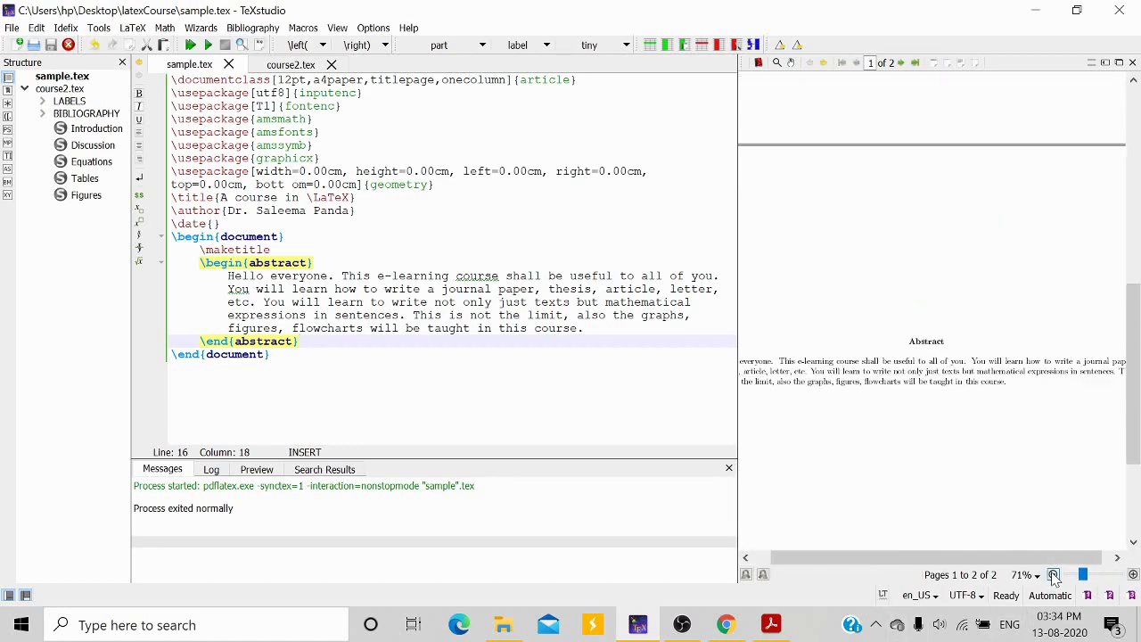
{"action": "left_click", "coordinate": [1052, 574]}
{"action": "left_click", "coordinate": [1133, 574]}
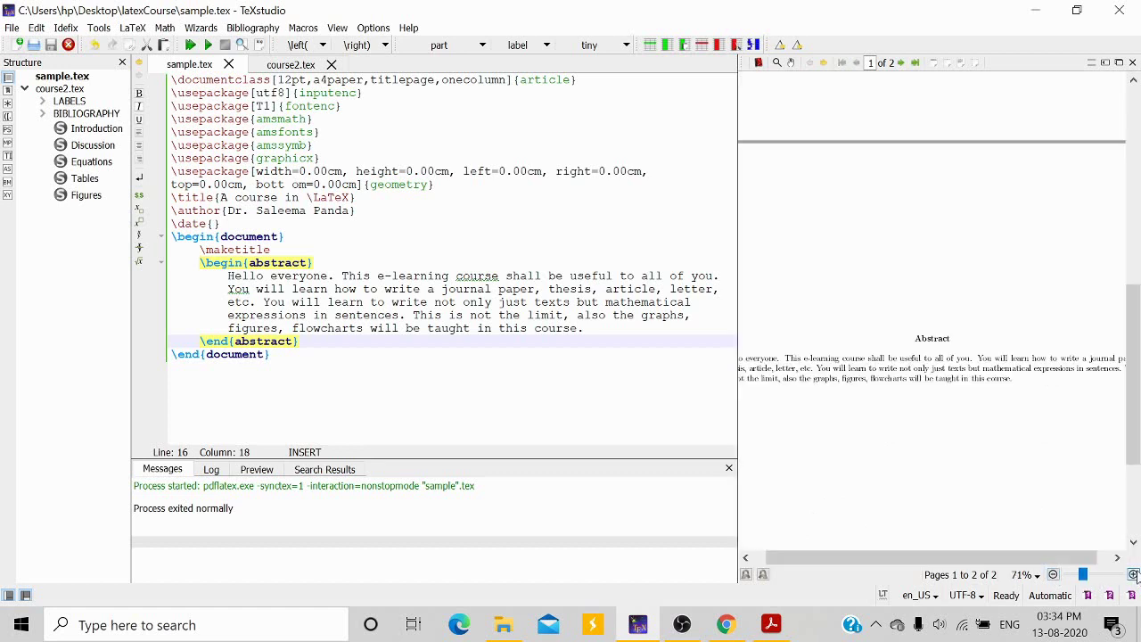
{"action": "left_click", "coordinate": [1052, 574]}
{"action": "scroll", "coordinate": [962, 420], "scroll_direction": "up", "scroll_amount": 5}
{"action": "scroll", "coordinate": [962, 421], "scroll_direction": "up", "scroll_amount": 2}
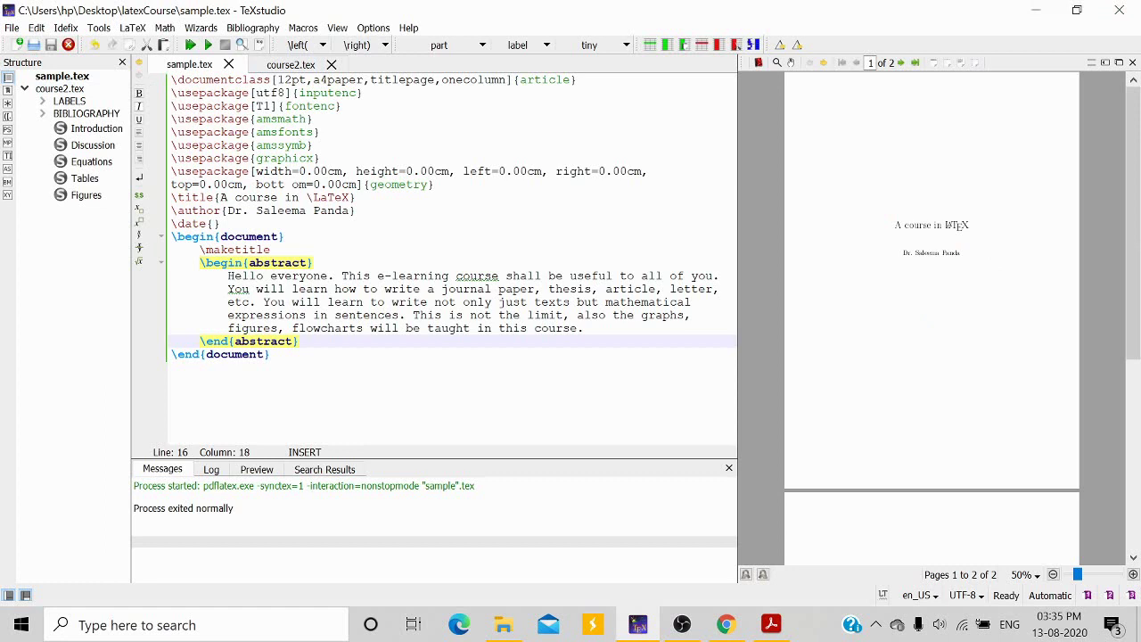
Step: Remove the titlepage option from the \documentclass line, recompile, and enlarge the preview to 71%
{"action": "left_click_drag", "start_coordinate": [369, 80], "coordinate": [442, 79]}
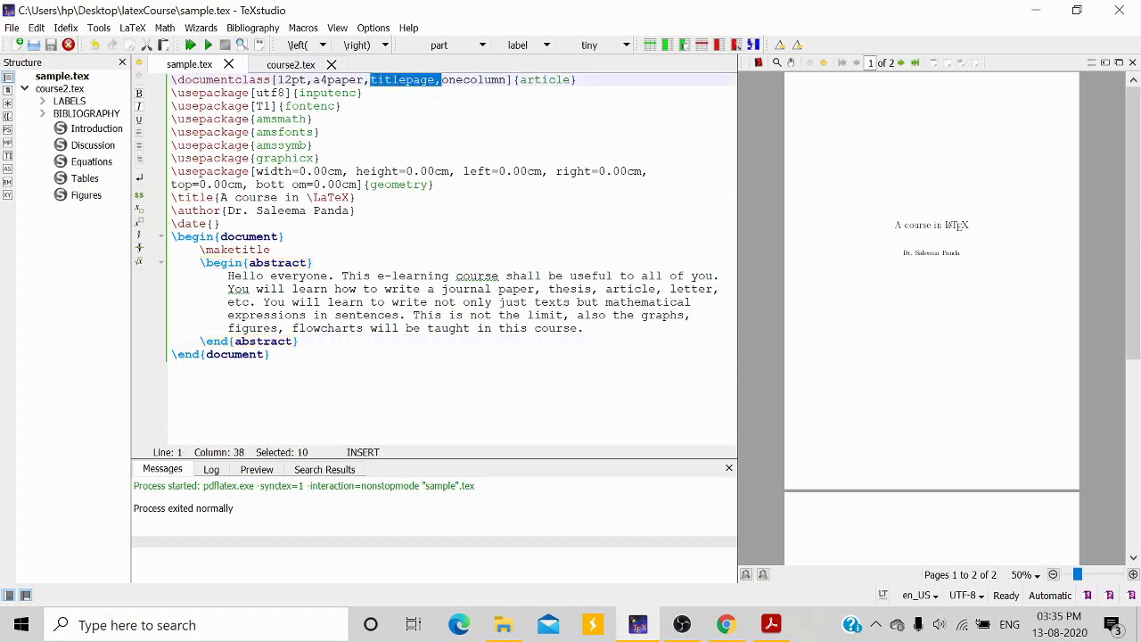
{"action": "key", "text": "Delete"}
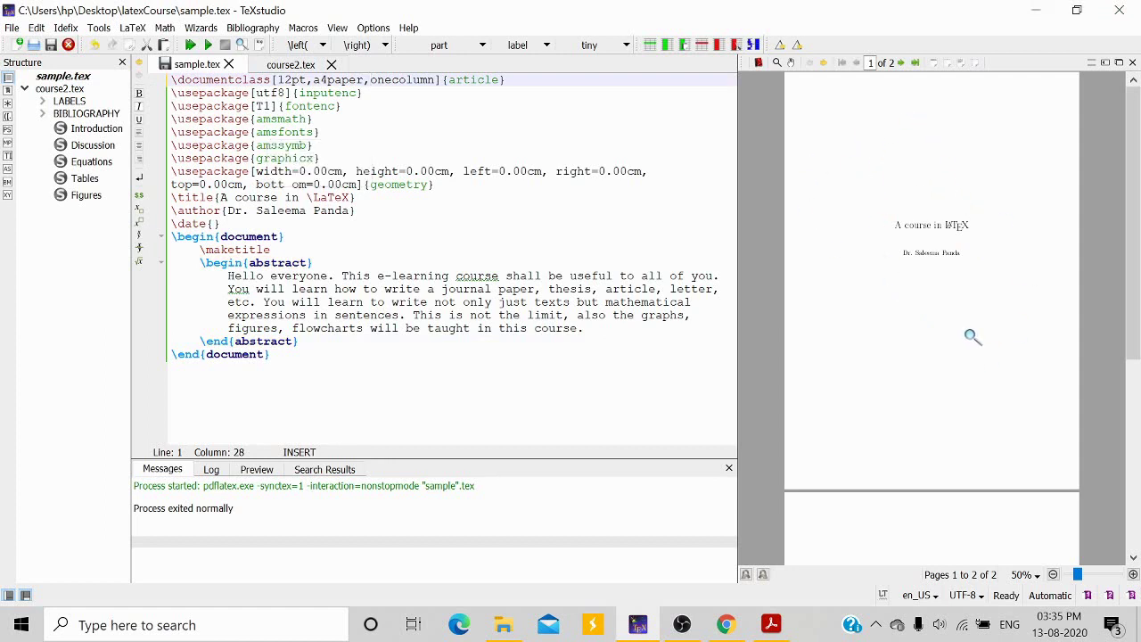
{"action": "scroll", "coordinate": [884, 280], "scroll_direction": "down", "scroll_amount": 3}
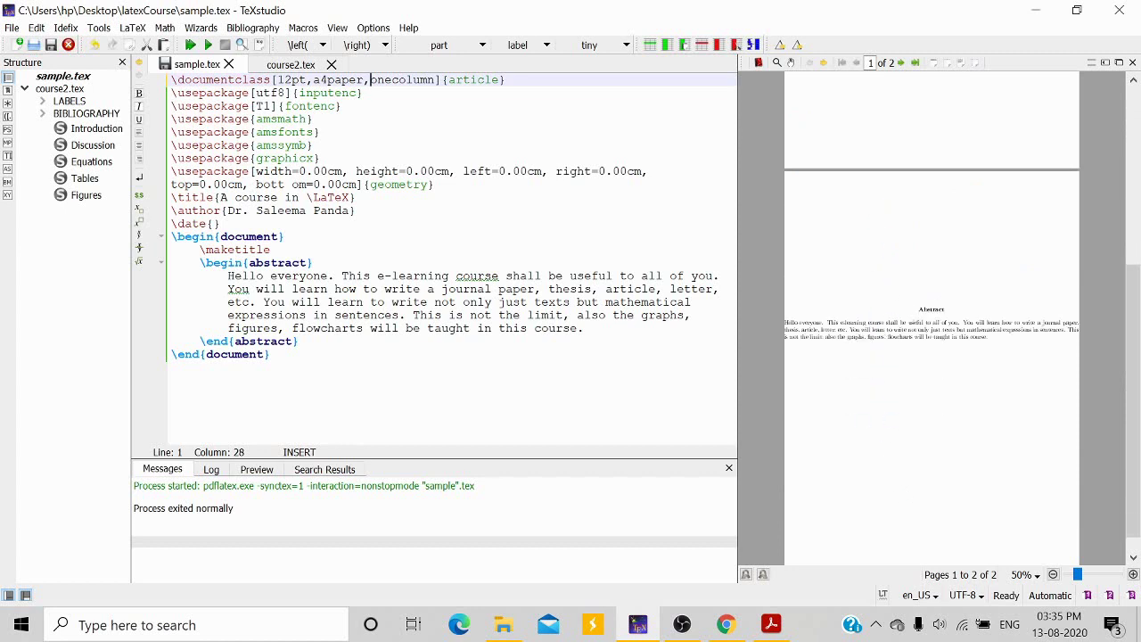
{"action": "left_click", "coordinate": [191, 46]}
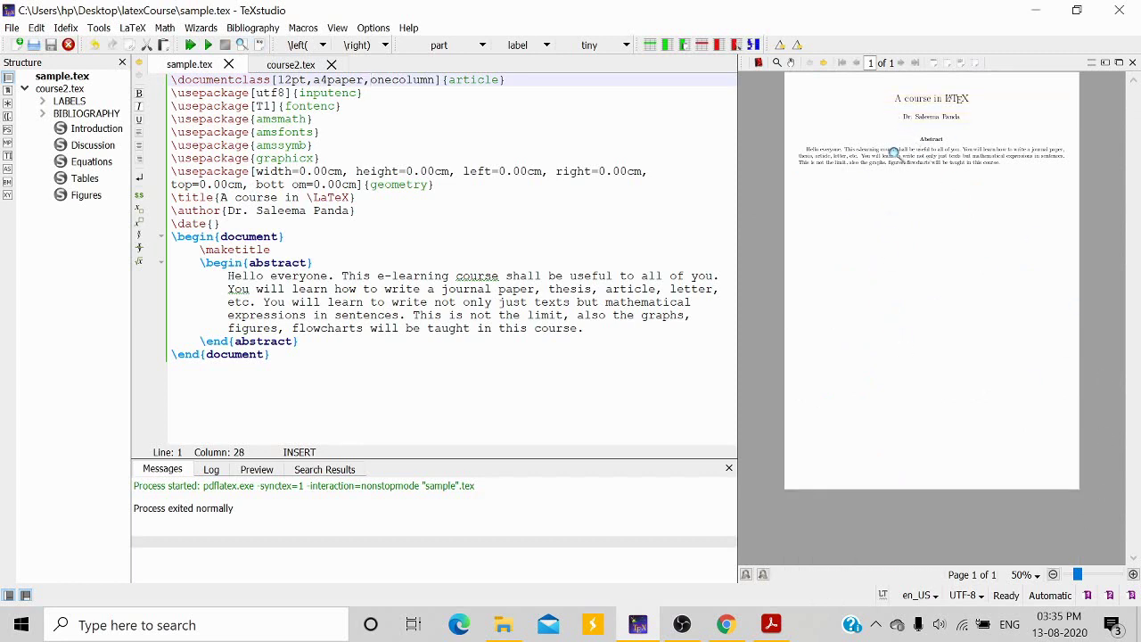
{"action": "left_click", "coordinate": [1133, 575]}
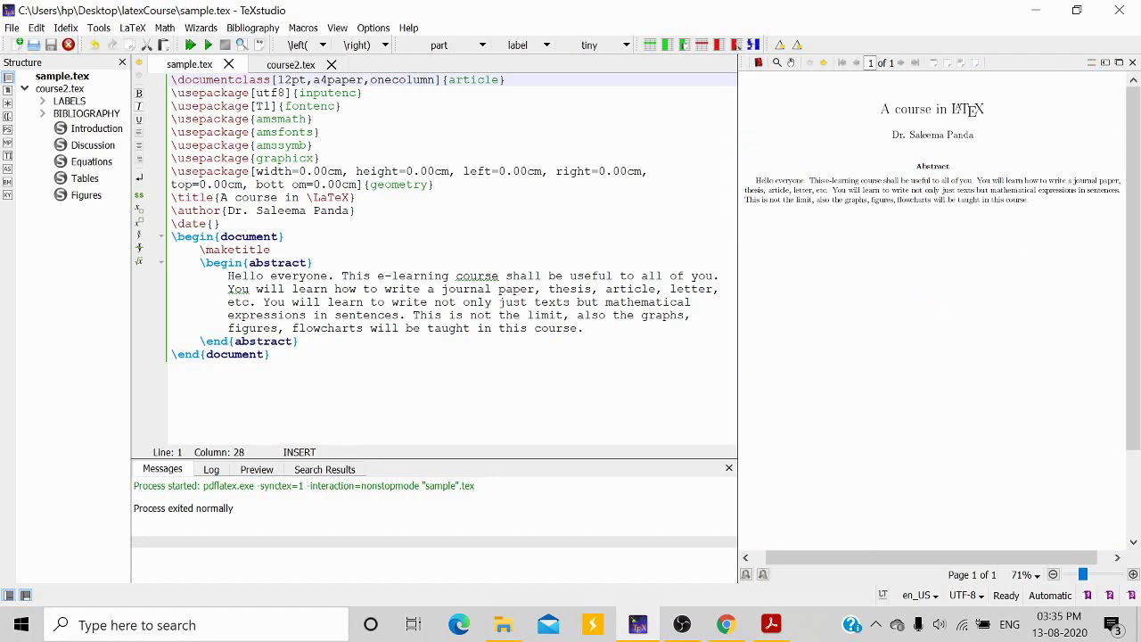
Step: Remove the stray space inside the word "bottom" in the geometry package options
{"action": "left_click", "coordinate": [222, 171]}
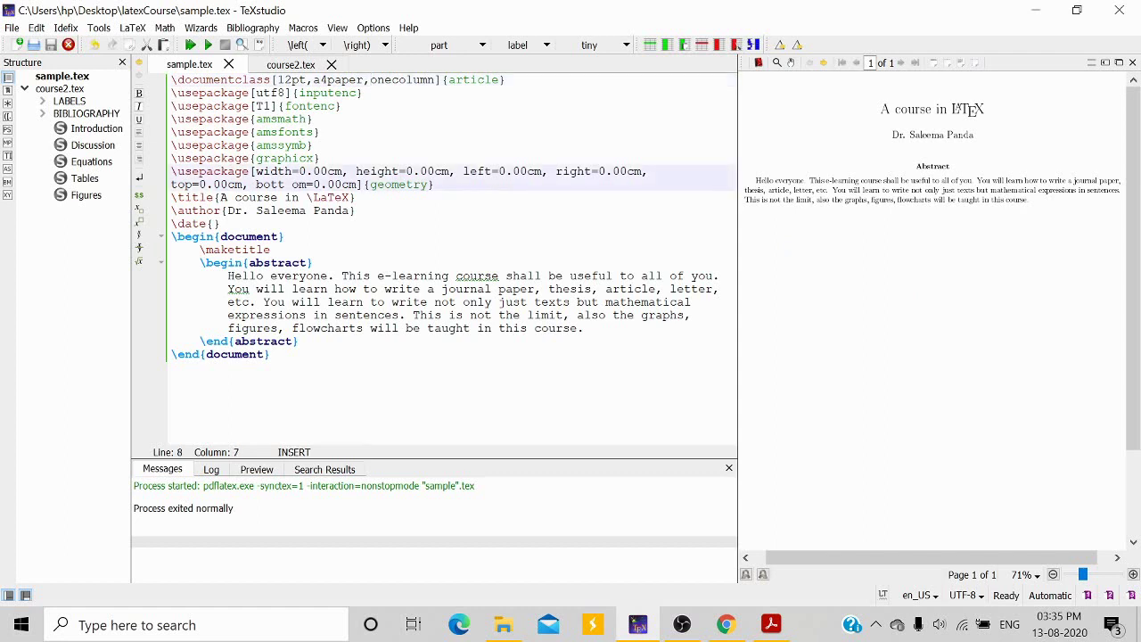
{"action": "left_click", "coordinate": [436, 185]}
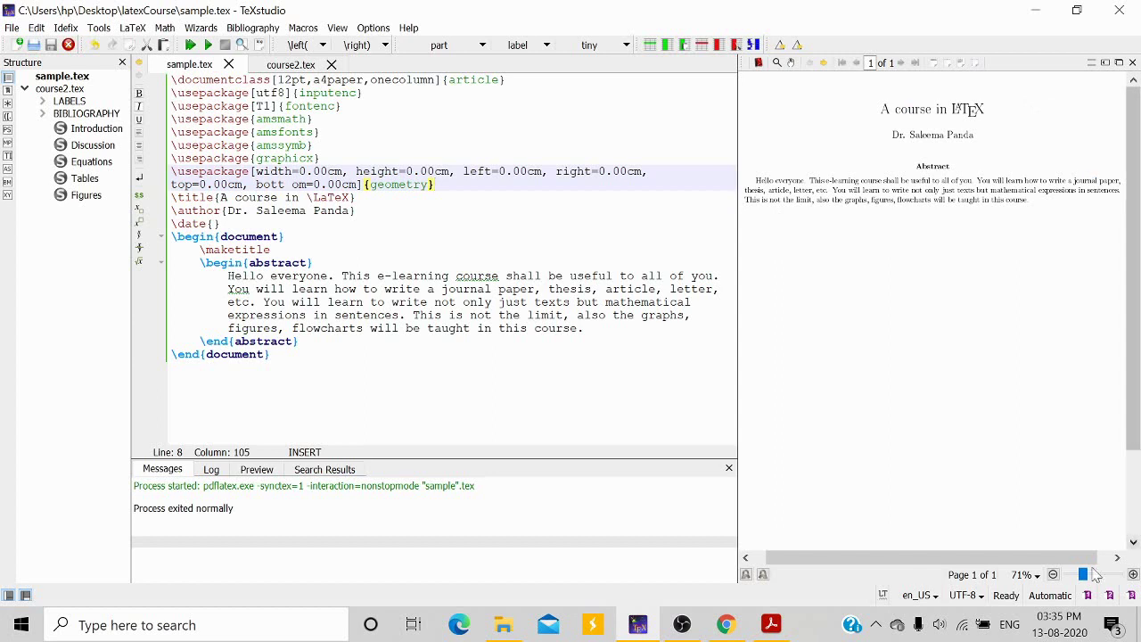
{"action": "left_click", "coordinate": [307, 171]}
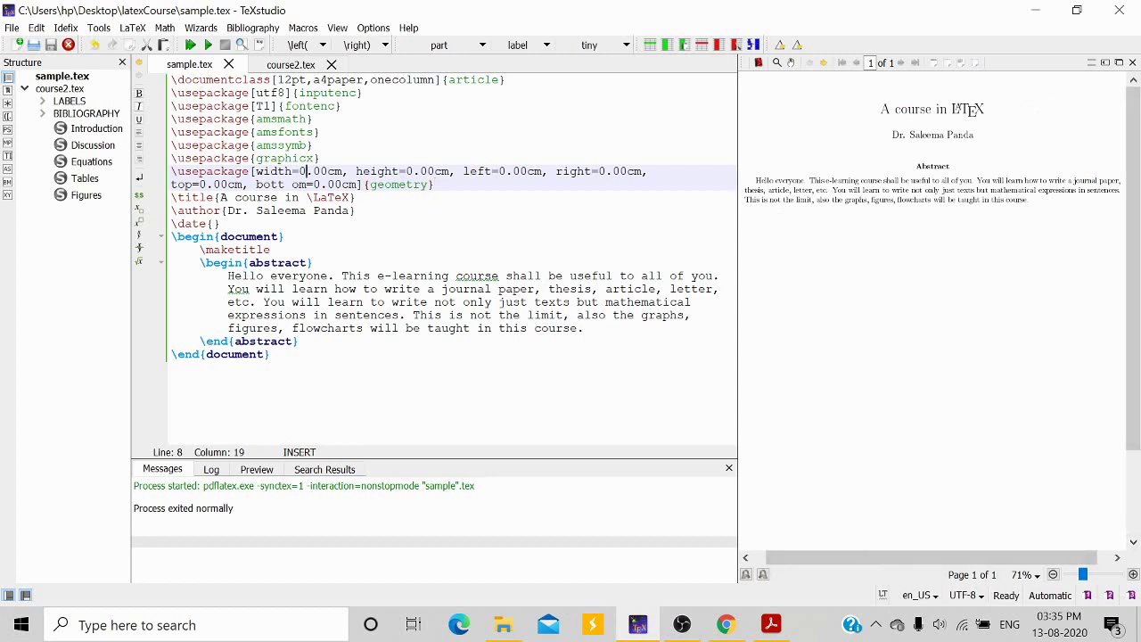
{"action": "left_click", "coordinate": [436, 184]}
{"action": "left_click", "coordinate": [292, 185]}
{"action": "key", "text": "BackSpace"}
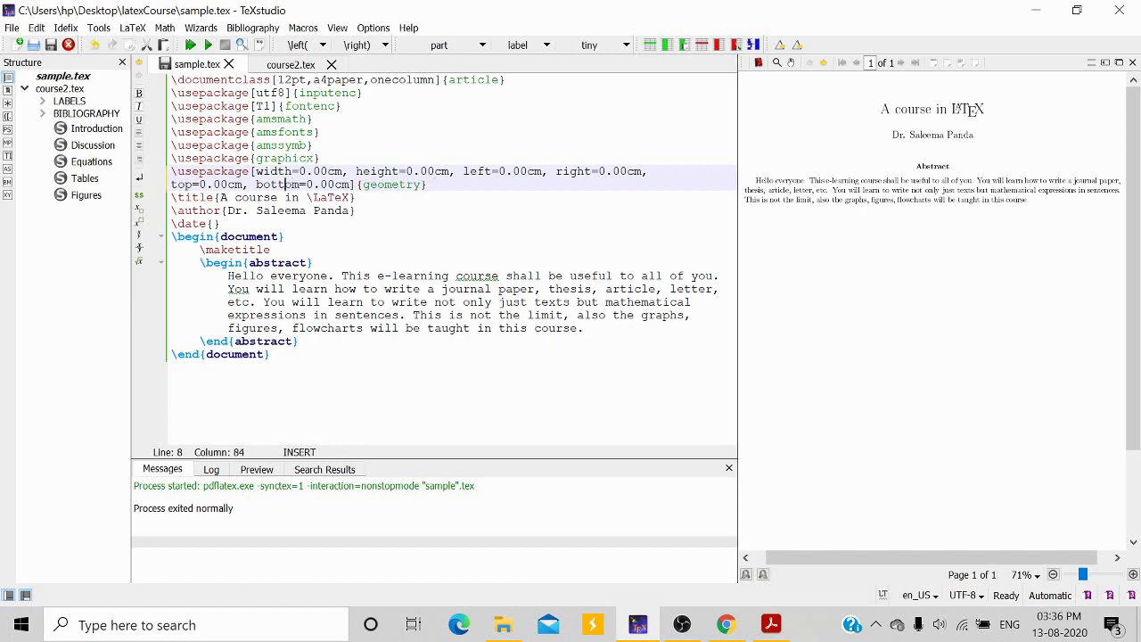
Step: Set the width, height and left values of the geometry package to 2.00cm
{"action": "left_click", "coordinate": [300, 171]}
{"action": "left_click_drag", "start_coordinate": [299, 171], "coordinate": [305, 171]}
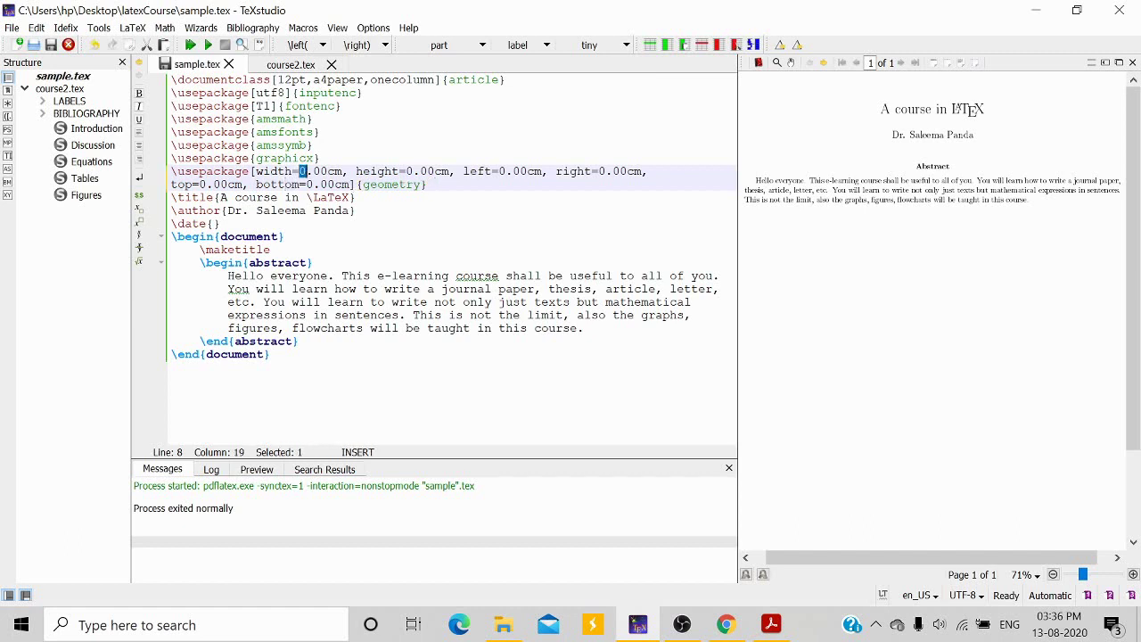
{"action": "type", "text": "2"}
{"action": "left_click_drag", "start_coordinate": [406, 171], "coordinate": [413, 171]}
{"action": "type", "text": "2"}
{"action": "left_click_drag", "start_coordinate": [499, 171], "coordinate": [506, 171]}
{"action": "type", "text": "2"}
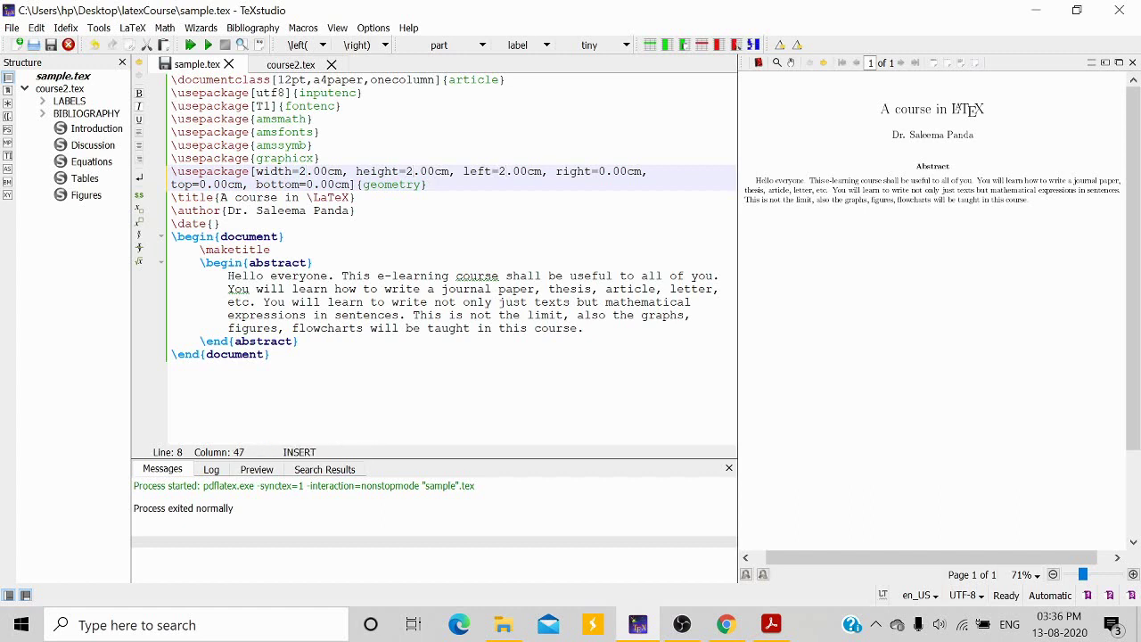
Step: Set the right, top and bottom margins of the geometry package to 2.00cm and recompile the document
{"action": "left_click_drag", "start_coordinate": [600, 171], "coordinate": [606, 171]}
{"action": "type", "text": "2"}
{"action": "left_click_drag", "start_coordinate": [197, 185], "coordinate": [203, 184]}
{"action": "type", "text": "2"}
{"action": "left_click_drag", "start_coordinate": [307, 185], "coordinate": [312, 184]}
{"action": "type", "text": "2"}
{"action": "left_click", "coordinate": [190, 45]}
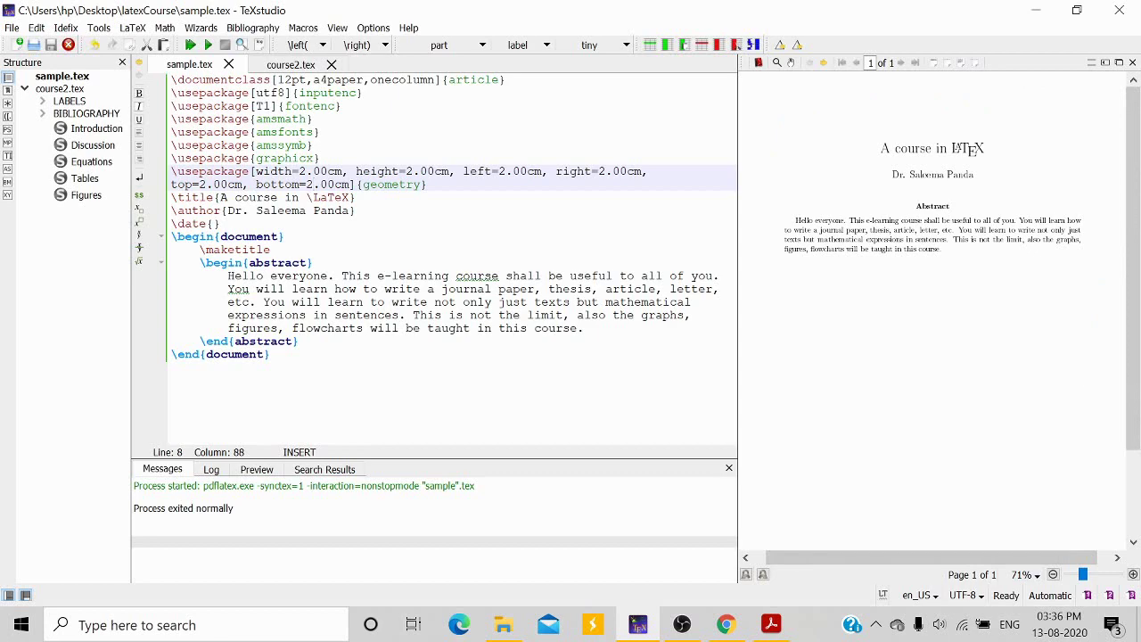
Step: Add an empty line below \end{abstract}, then switch to Acrobat Reader and consult the Abstract and Sections slides of course1.pdf
{"action": "left_click", "coordinate": [300, 341]}
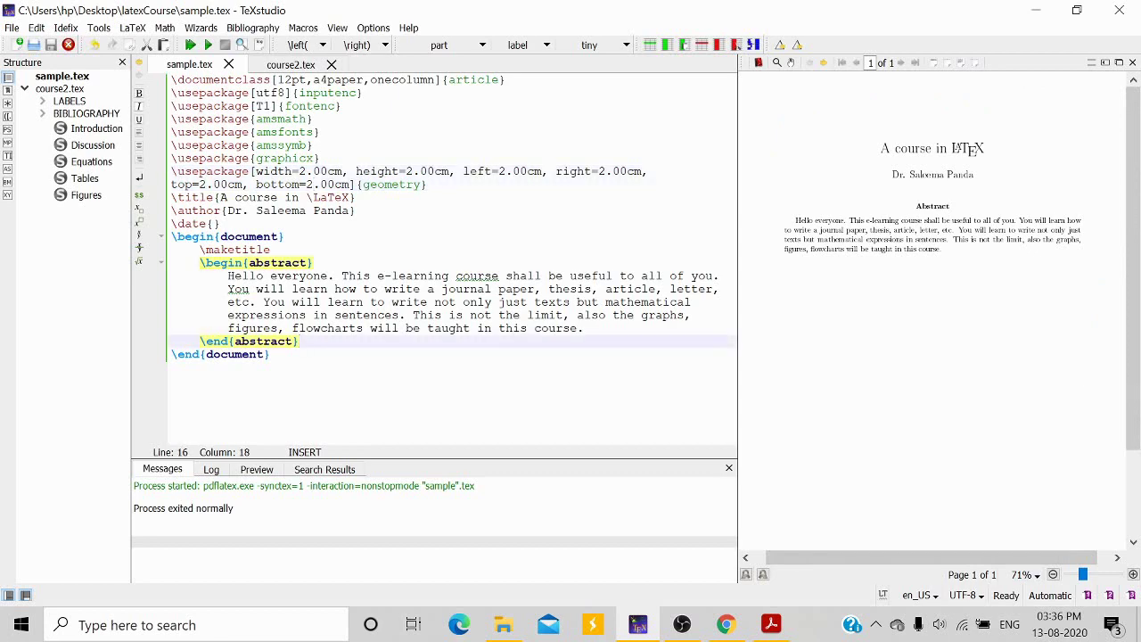
{"action": "key", "text": "Return"}
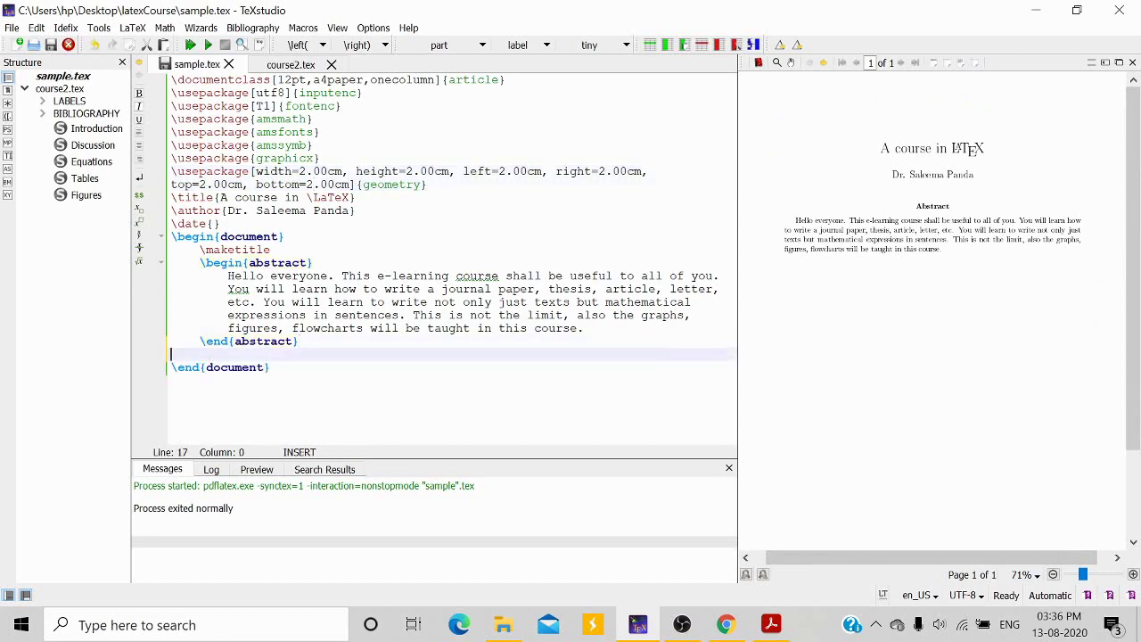
{"action": "left_click", "coordinate": [770, 624]}
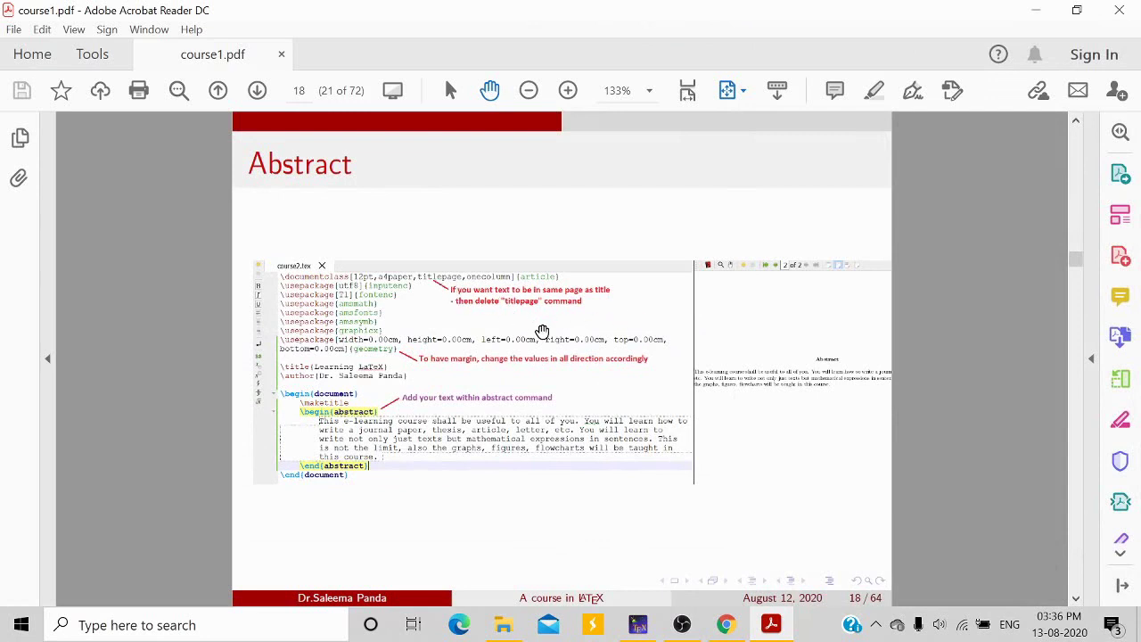
{"action": "scroll", "coordinate": [542, 332], "scroll_direction": "down", "scroll_amount": 1}
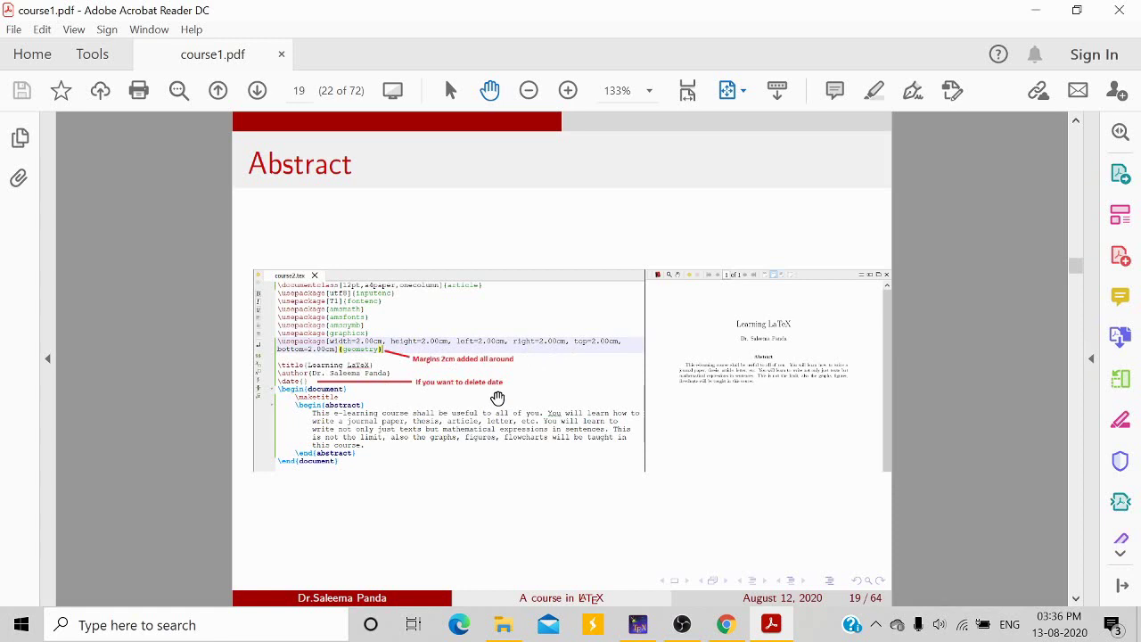
{"action": "scroll", "coordinate": [497, 398], "scroll_direction": "down", "scroll_amount": 1}
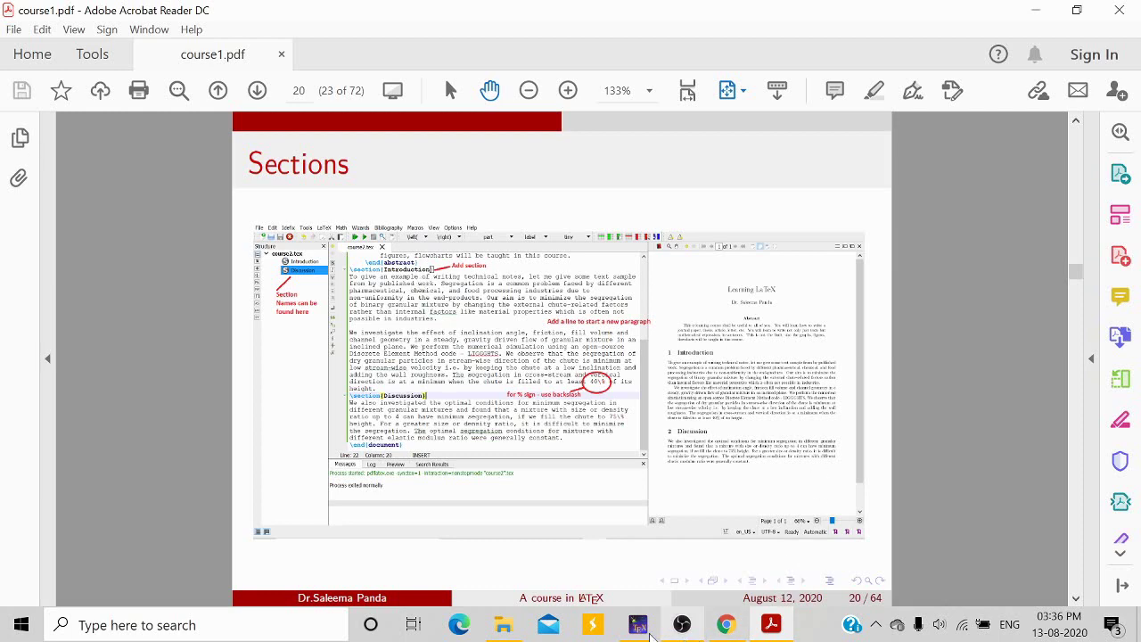
Step: Switch to TeXstudio and add \section{Introduction} with an empty line under it below the abstract in sample.tex, then compile
{"action": "left_click", "coordinate": [639, 627]}
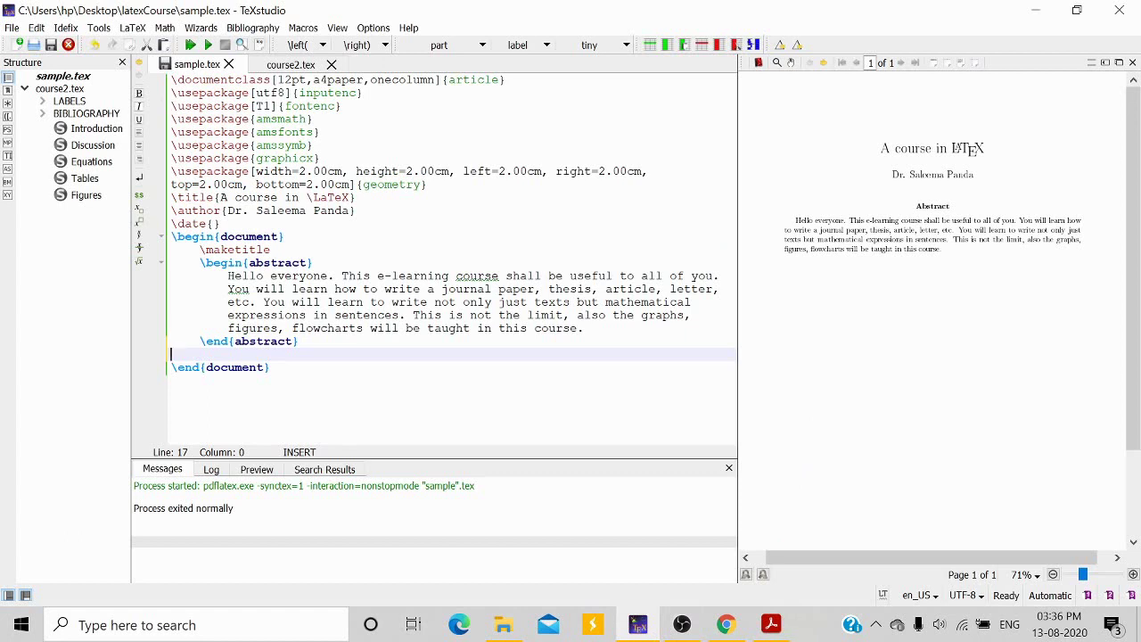
{"action": "type", "text": "\\secti"}
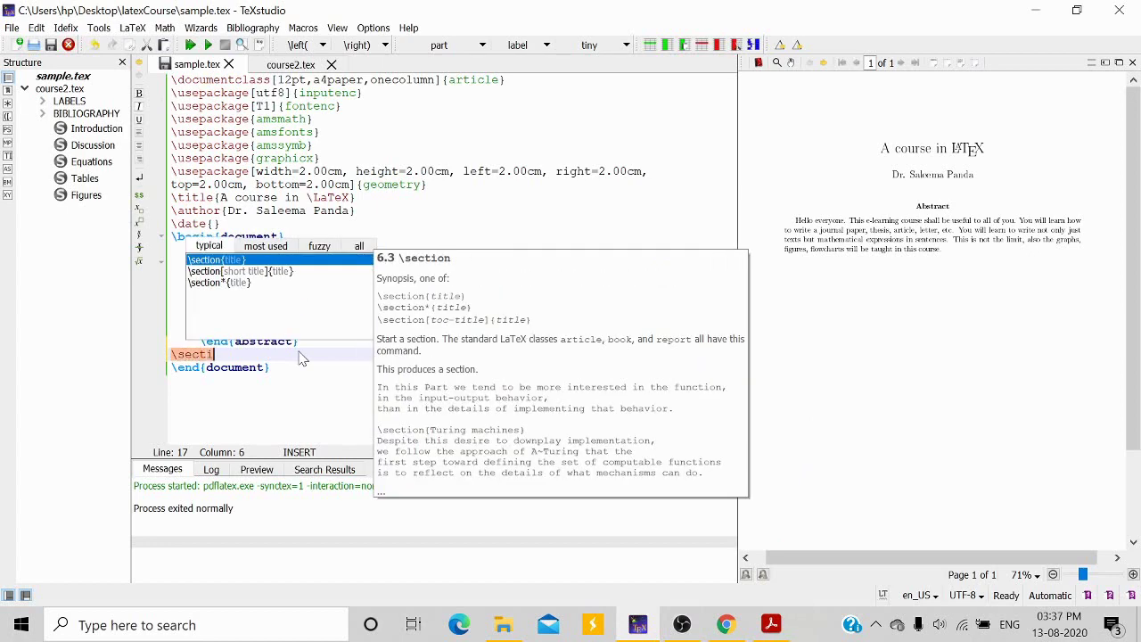
{"action": "type", "text": "on"}
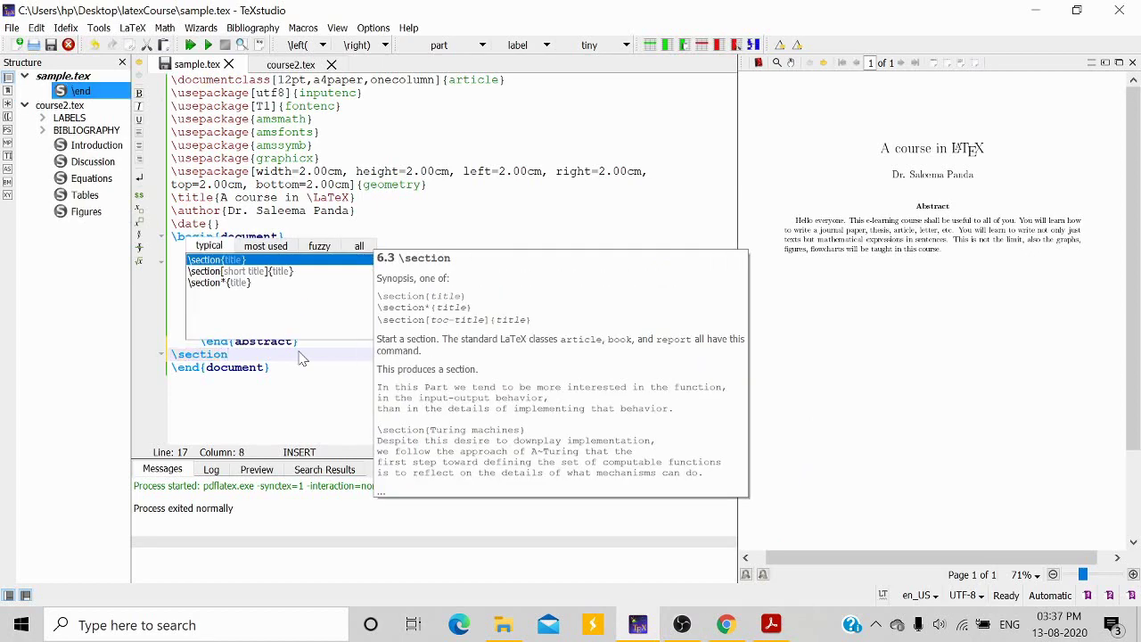
{"action": "key", "text": "Return"}
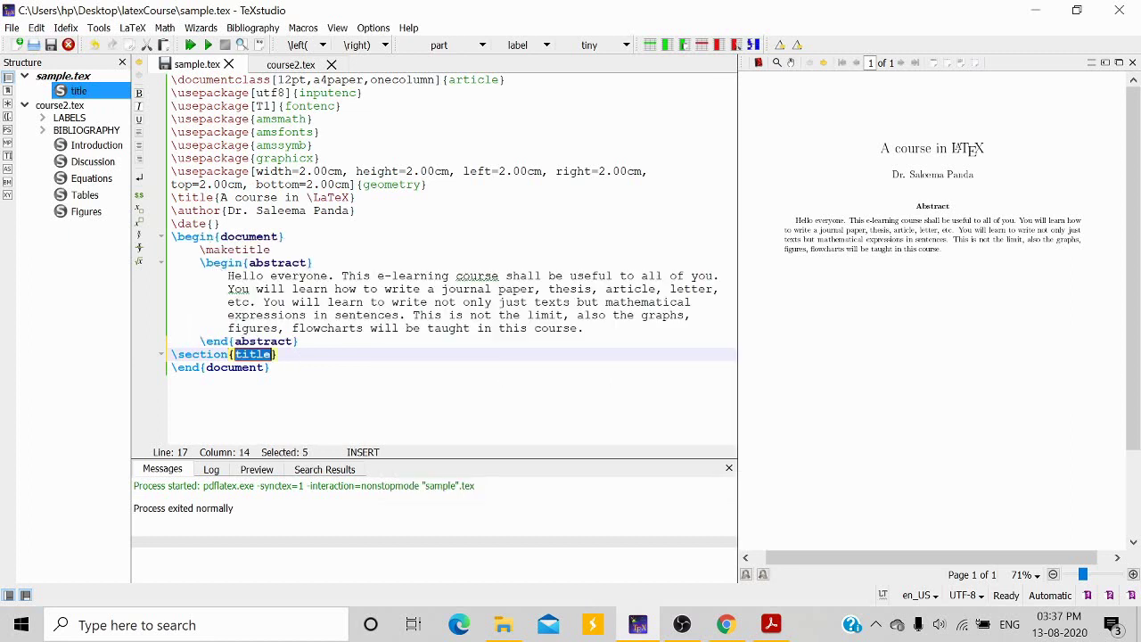
{"action": "type", "text": "Introduc"}
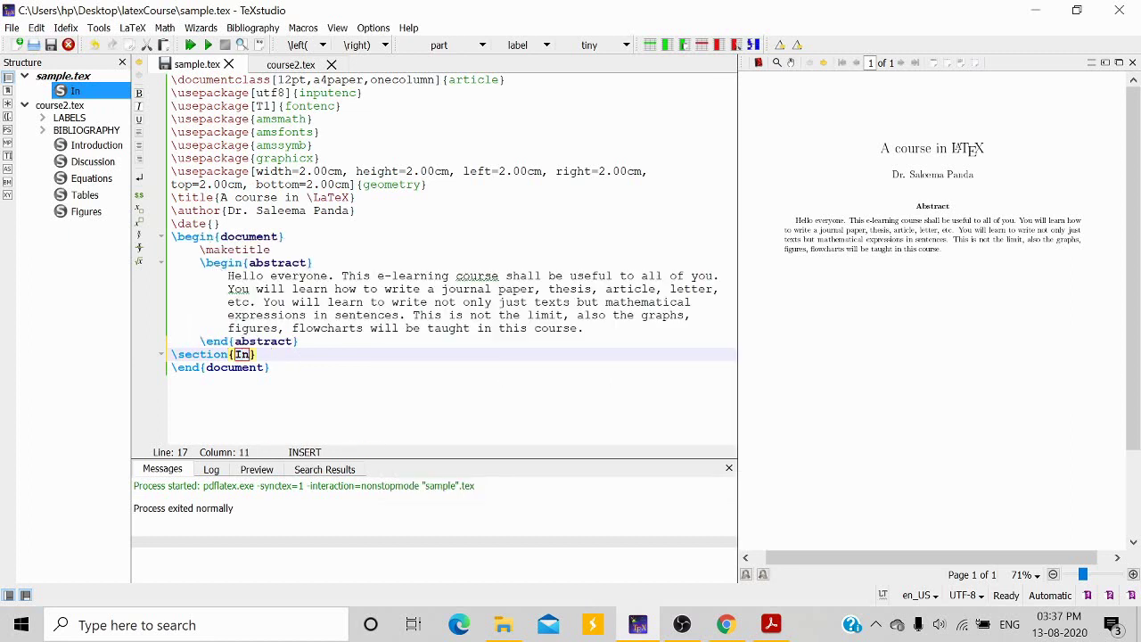
{"action": "type", "text": "tion"}
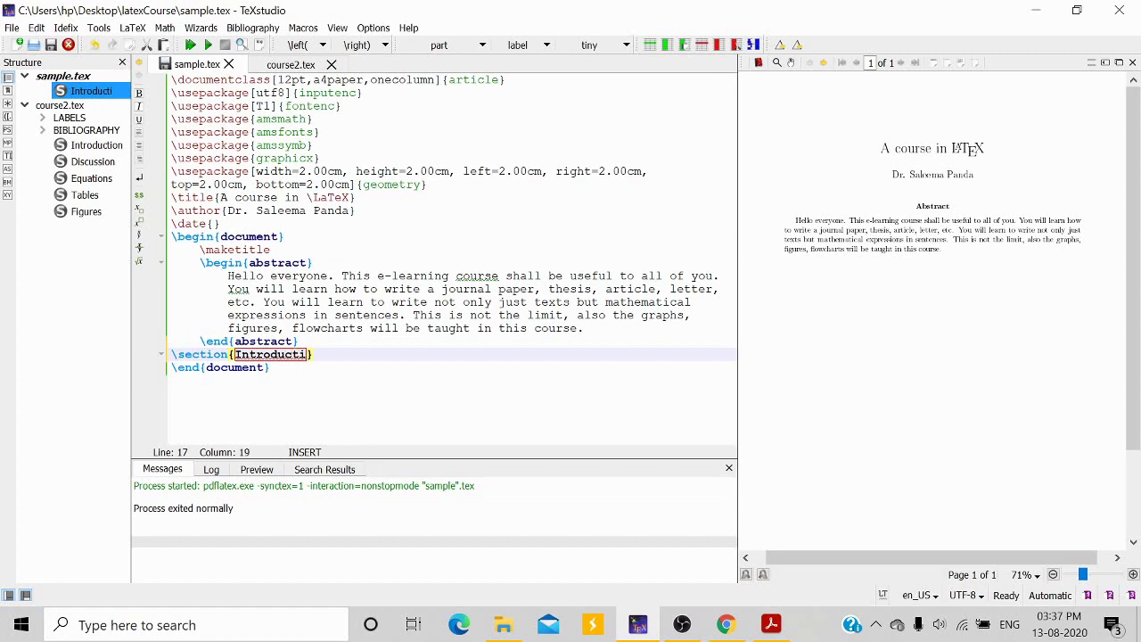
{"action": "key", "text": "shift+Up"}
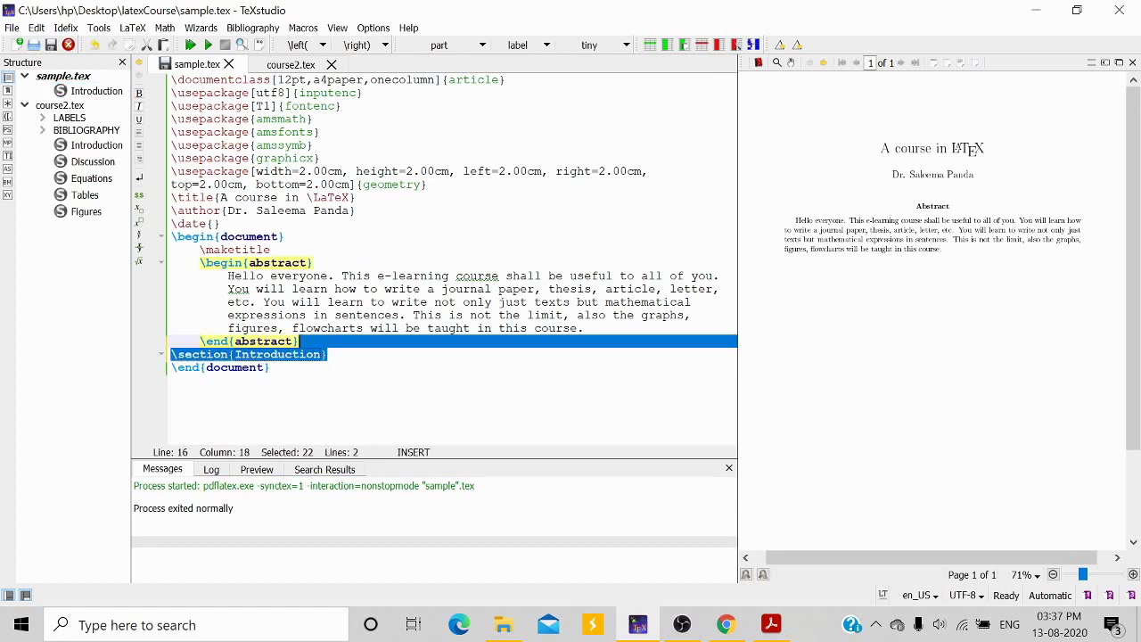
{"action": "key", "text": "Down"}
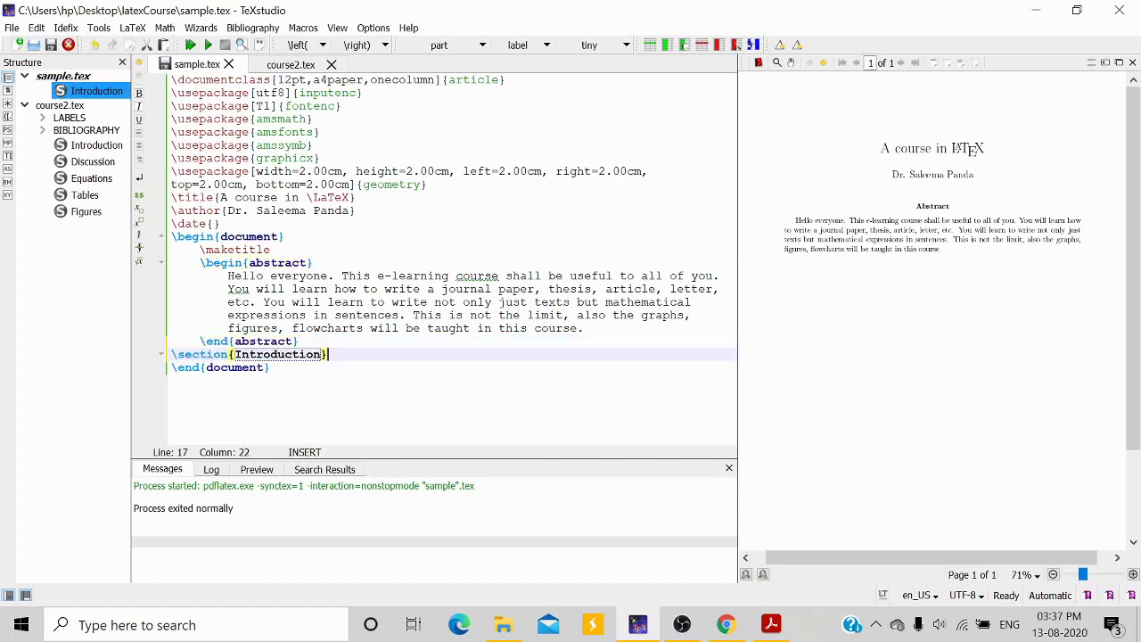
{"action": "key", "text": "Return"}
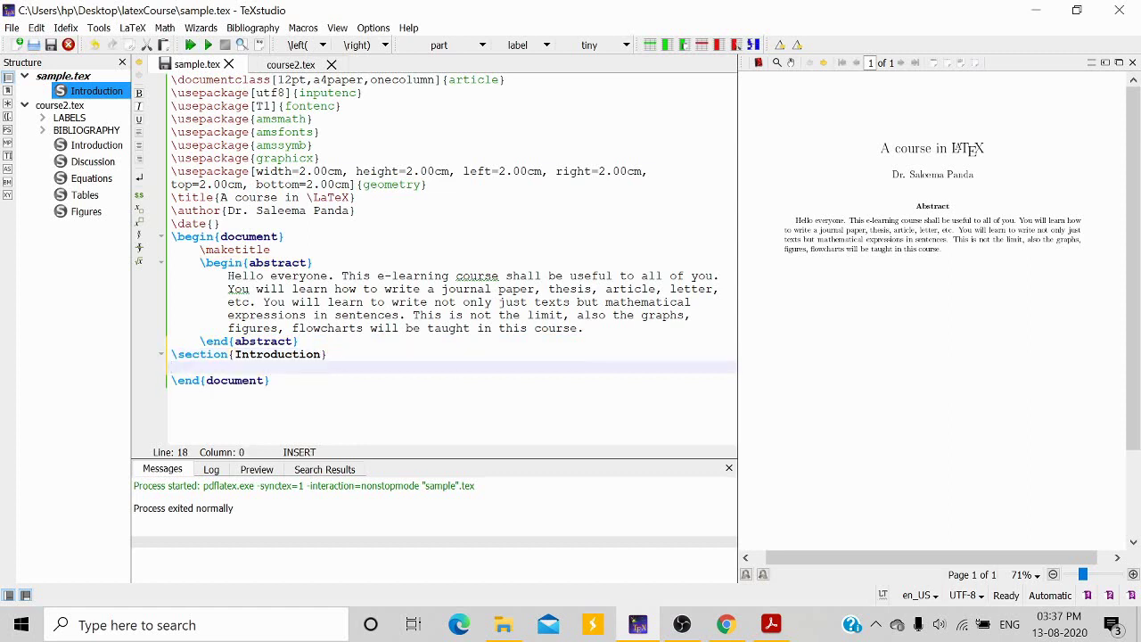
{"action": "left_click", "coordinate": [189, 44]}
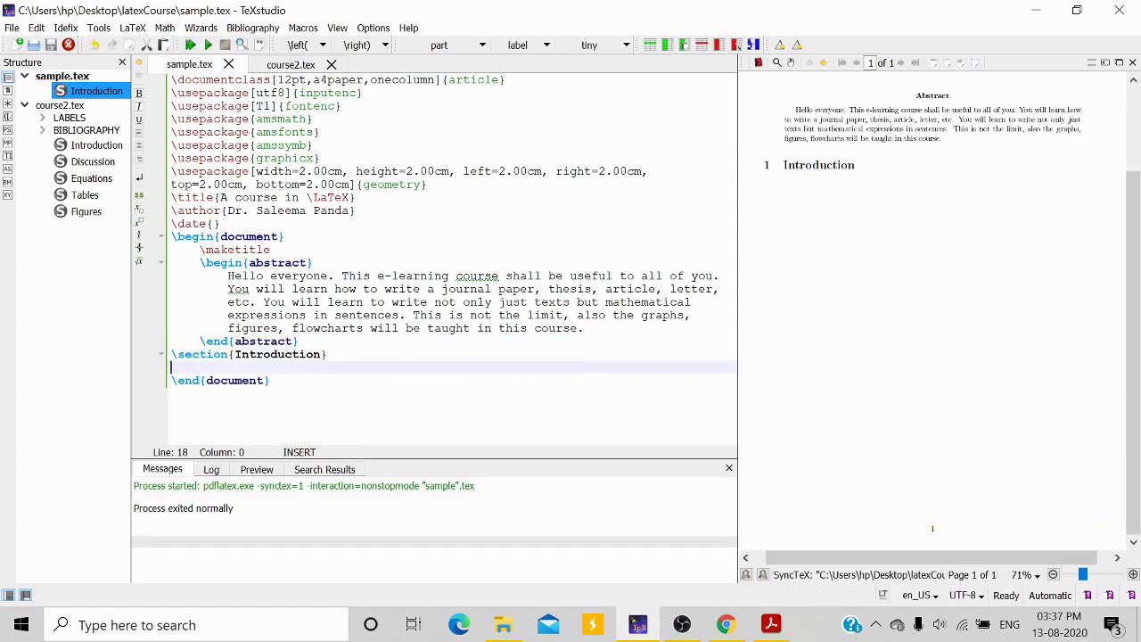
Step: Add \section{Discussion} below the Introduction section and recompile the document
{"action": "type", "text": "\\sec"}
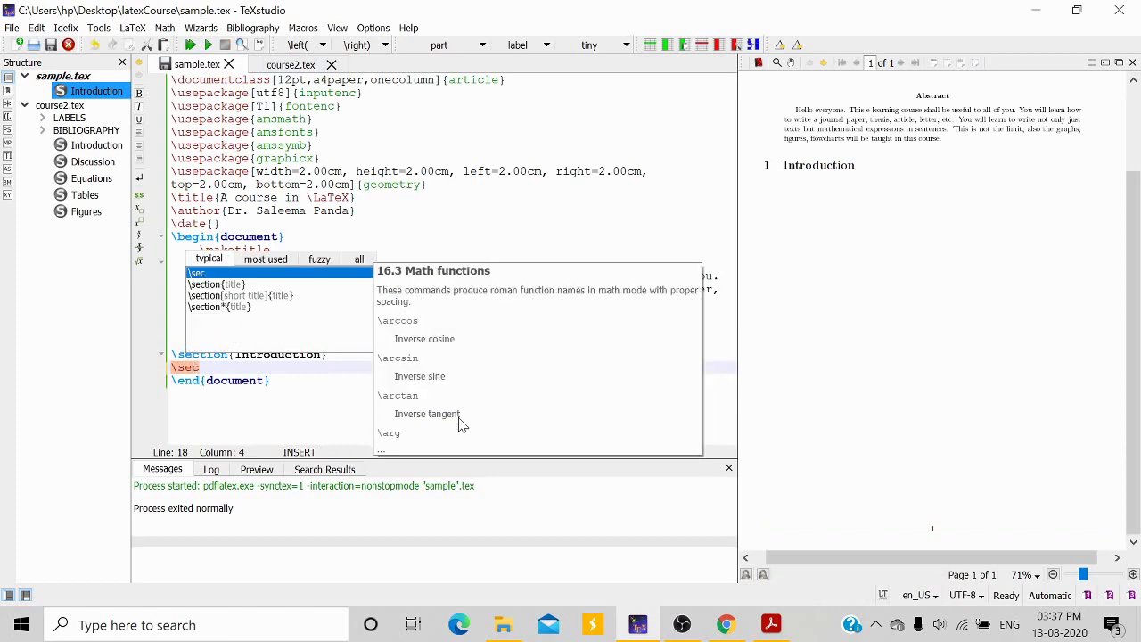
{"action": "type", "text": "tion"}
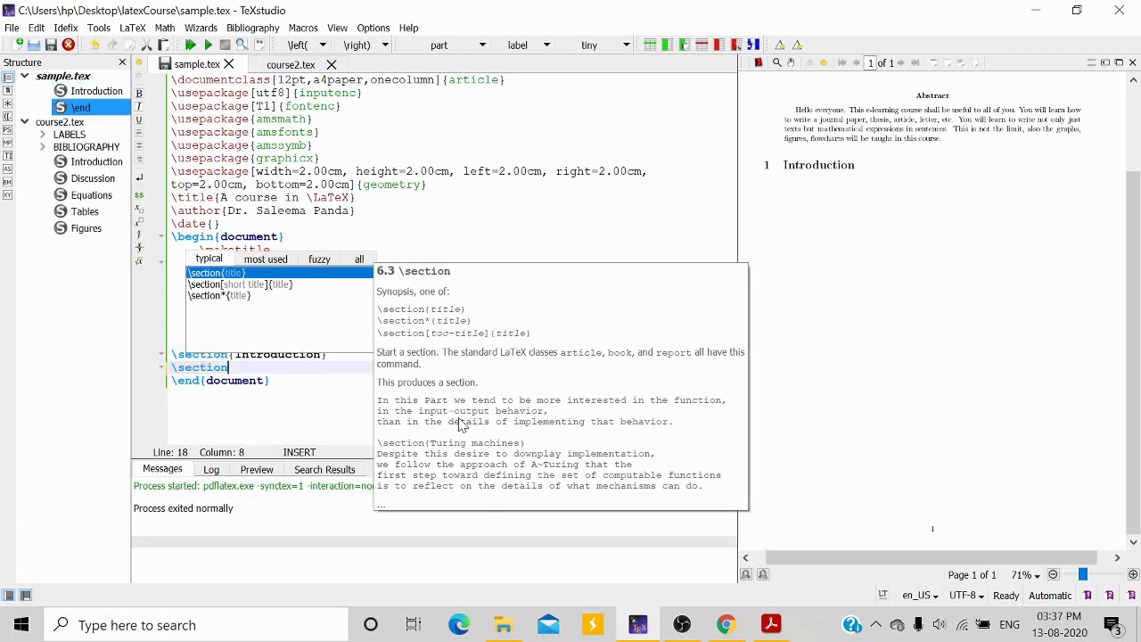
{"action": "key", "text": "Return"}
{"action": "type", "text": "Discuss"}
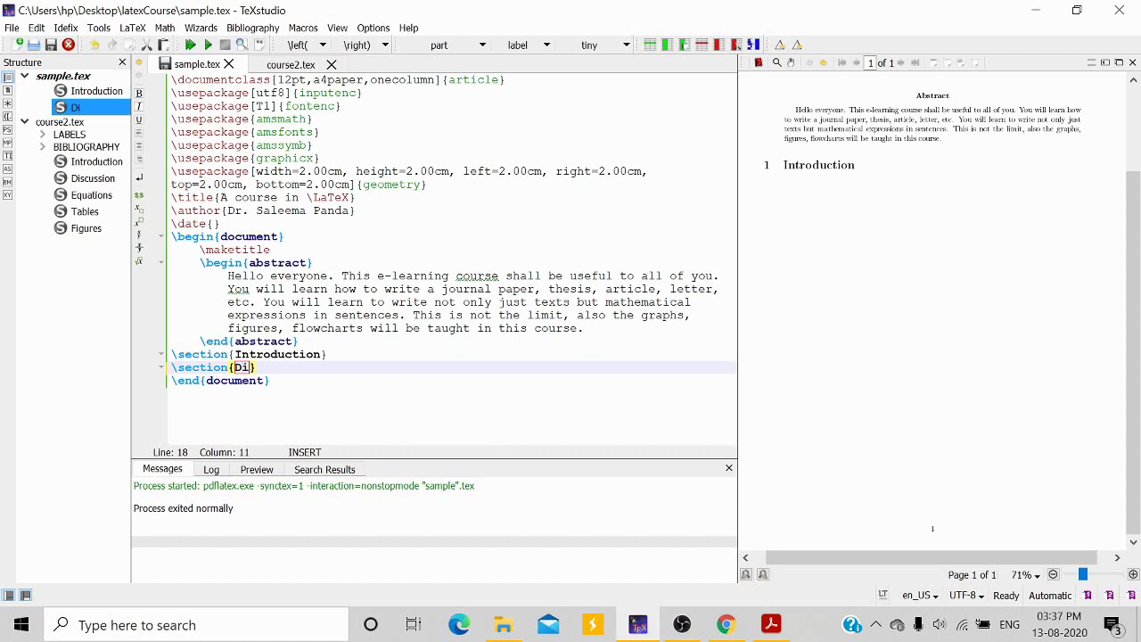
{"action": "type", "text": "ion"}
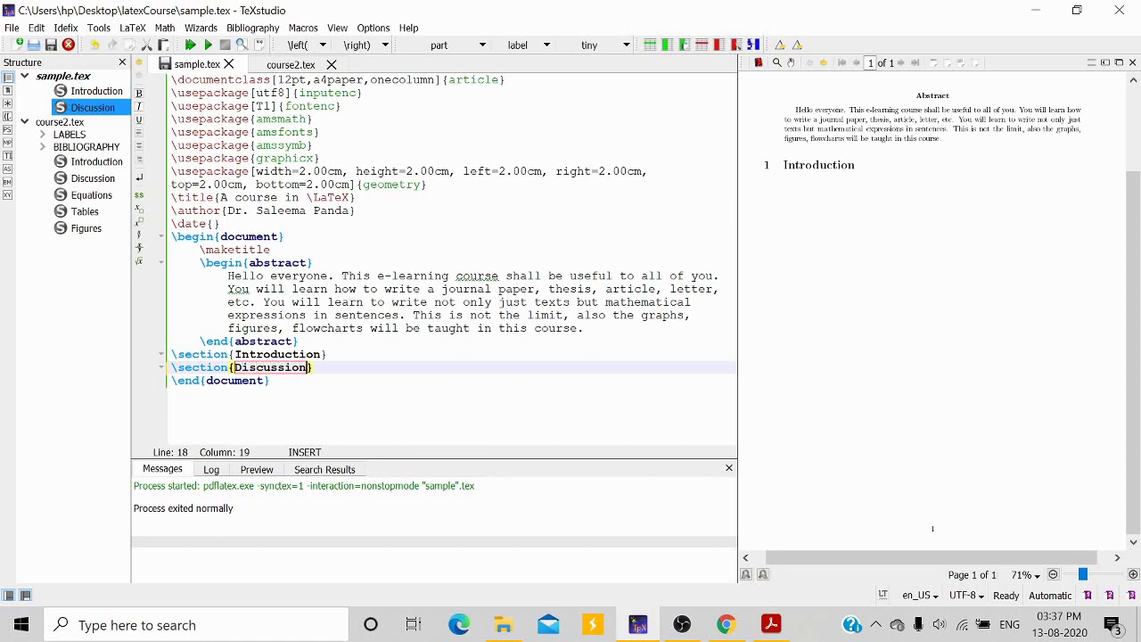
{"action": "key", "text": "Down"}
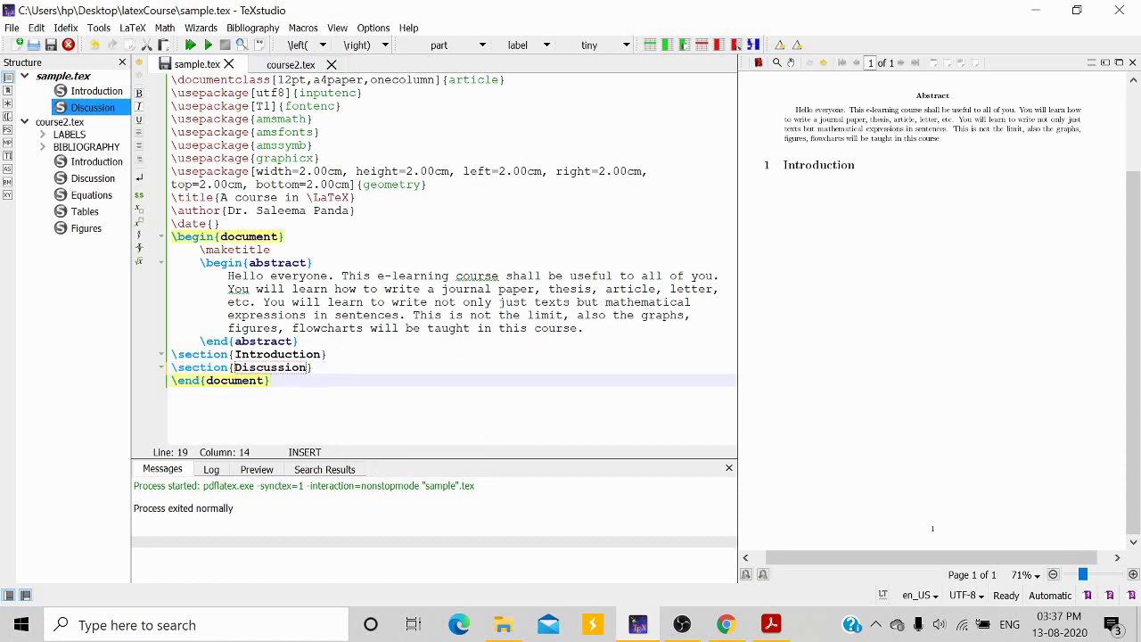
{"action": "left_click", "coordinate": [190, 46]}
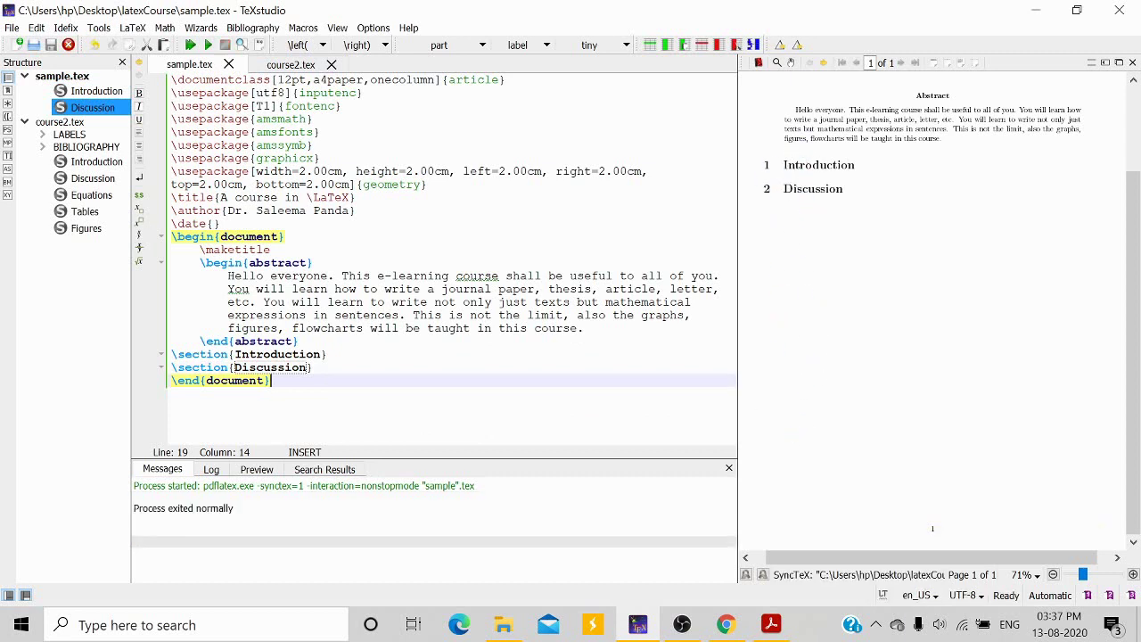
Step: Insert an empty line below the Introduction section heading and another below the Discussion section heading
{"action": "left_click", "coordinate": [330, 355]}
{"action": "key", "text": "Return"}
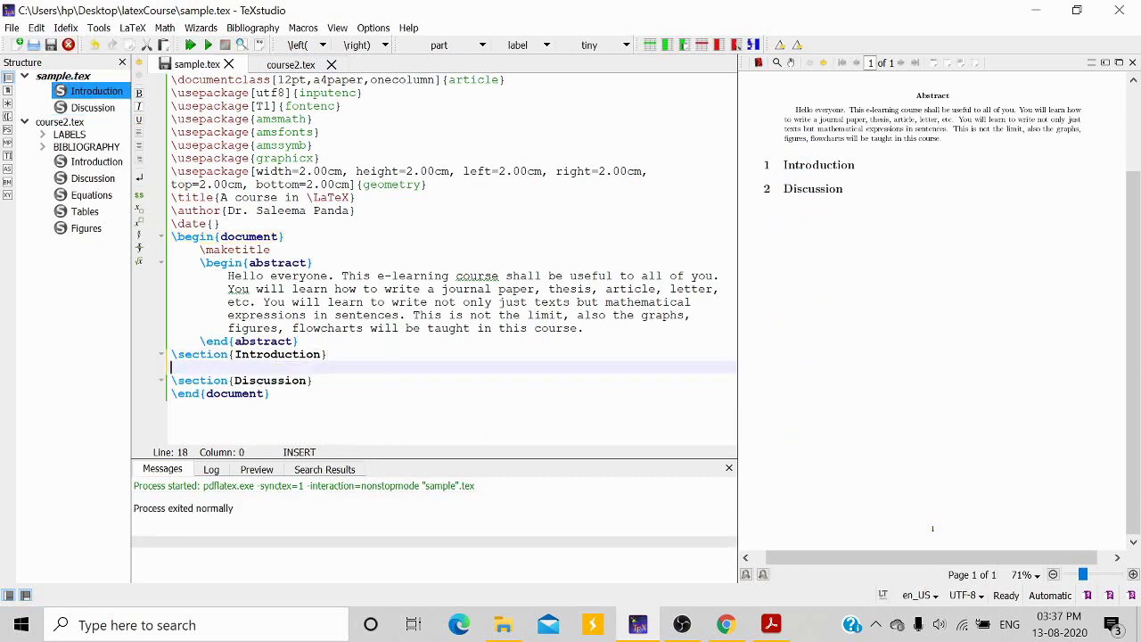
{"action": "type", "text": "\\"}
{"action": "left_click", "coordinate": [312, 380]}
{"action": "key", "text": "Return"}
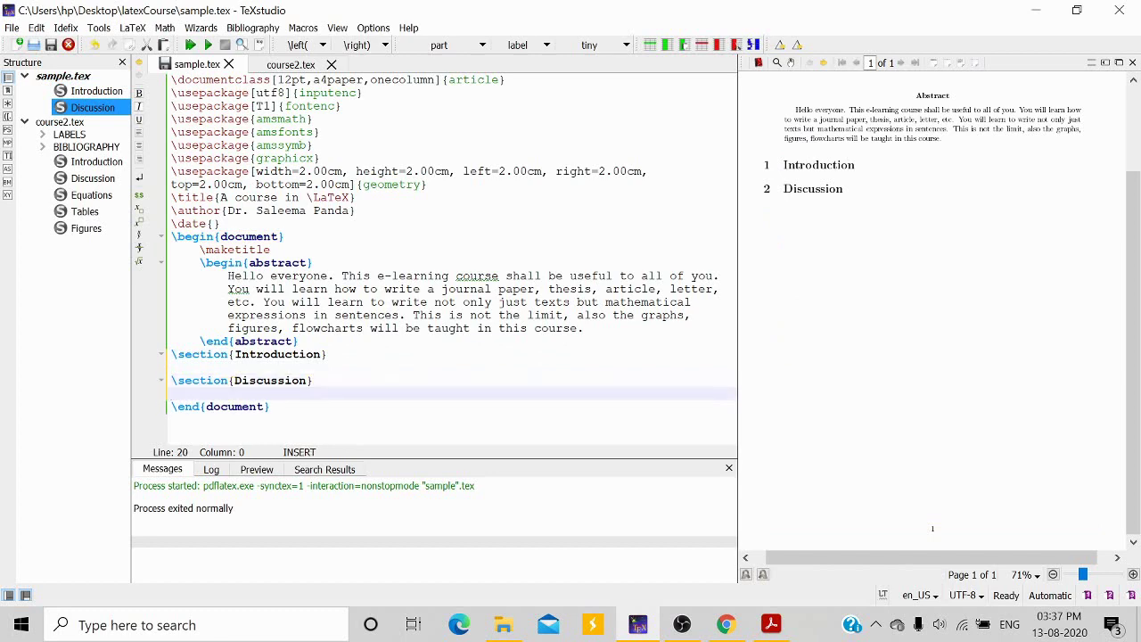
Step: Add a \subsection titled Result-1 on the empty line under the Discussion section
{"action": "type", "text": "\\subsec"}
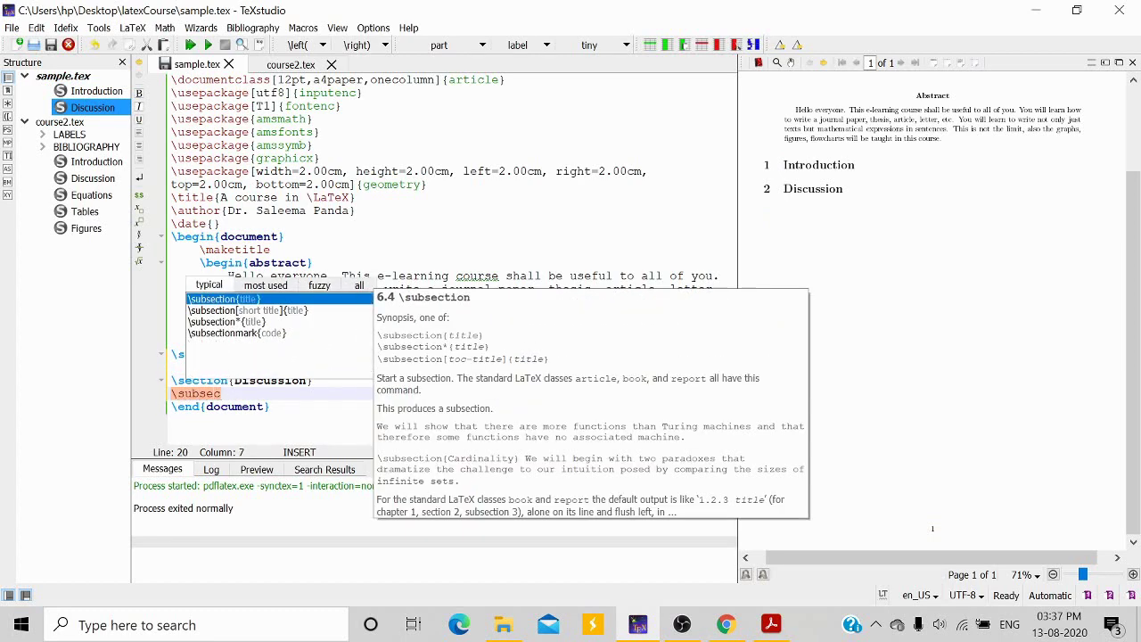
{"action": "key", "text": "Return"}
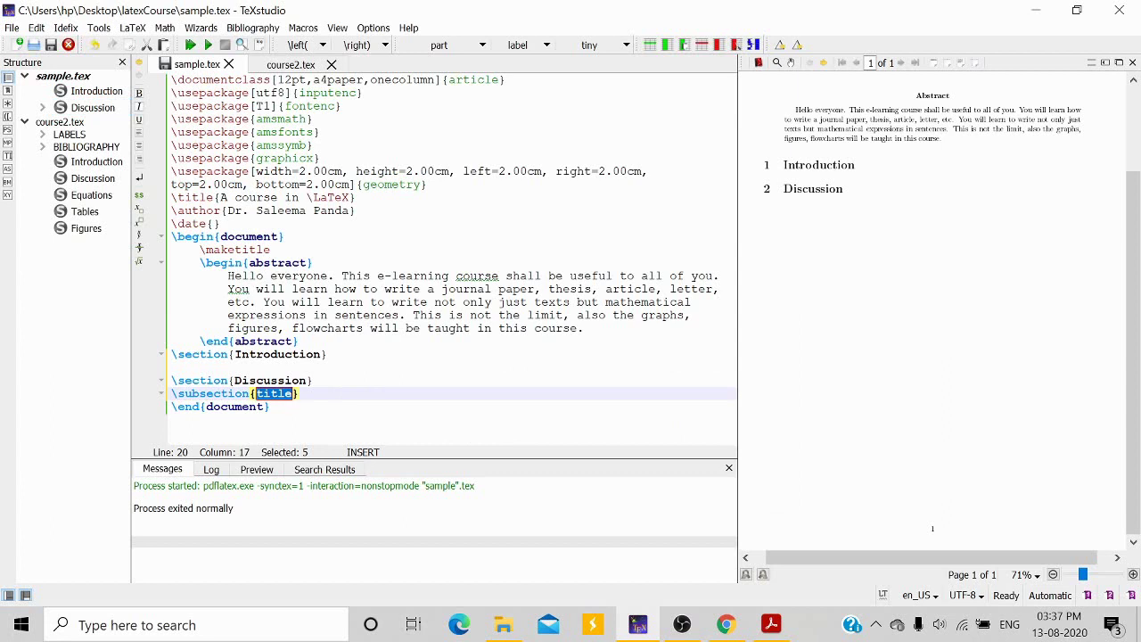
{"action": "type", "text": "Results"}
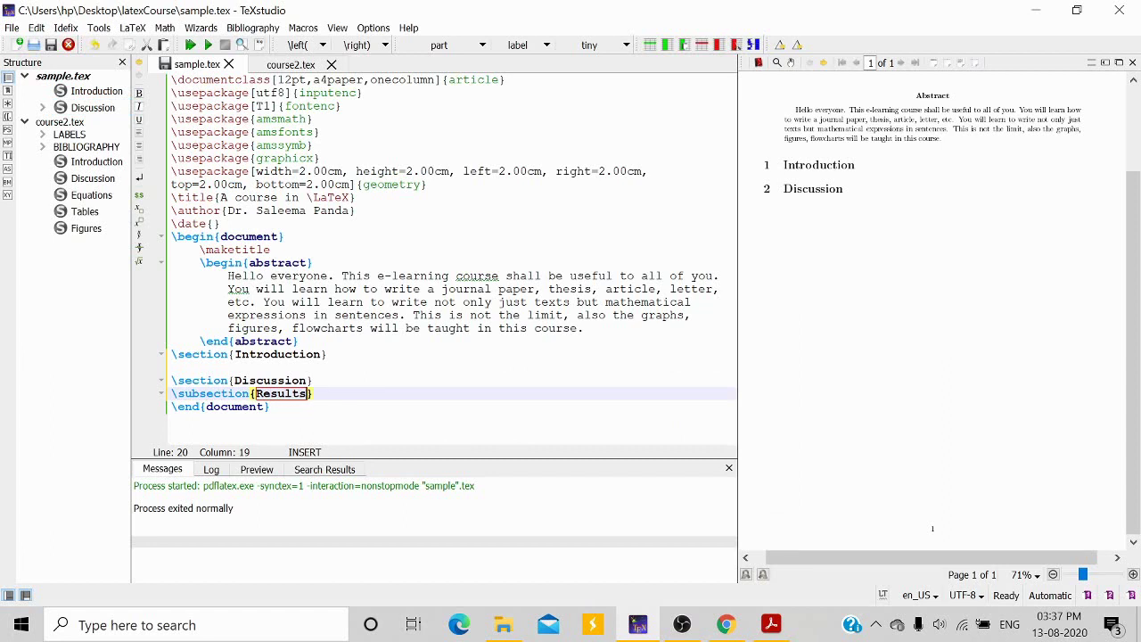
{"action": "key", "text": "shift+Right"}
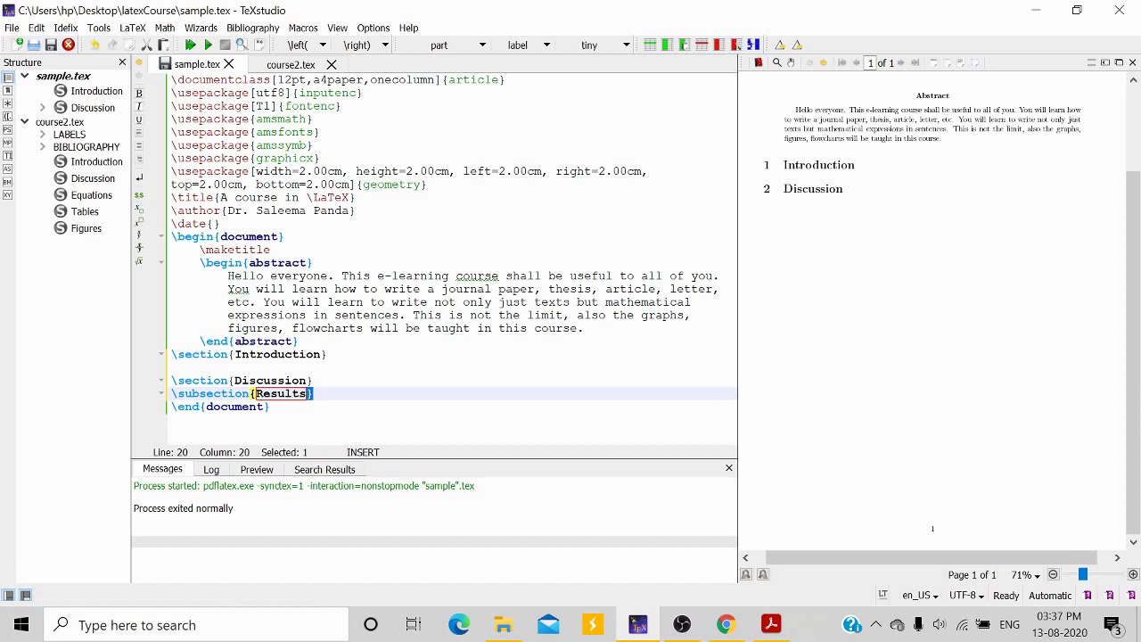
{"action": "key", "text": "Left"}
{"action": "key", "text": "BackSpace"}
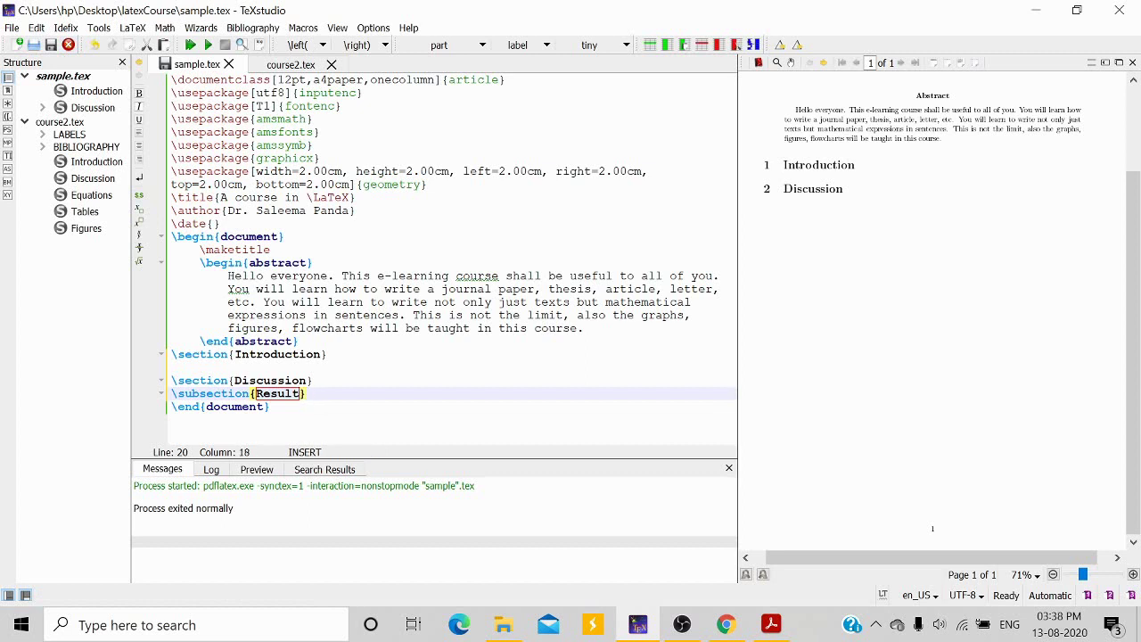
{"action": "type", "text": "-1"}
Step: Add a second \subsection titled Result-2 below Result-1 and recompile the document
{"action": "left_click", "coordinate": [320, 393]}
{"action": "key", "text": "Return"}
{"action": "type", "text": "\\sub"}
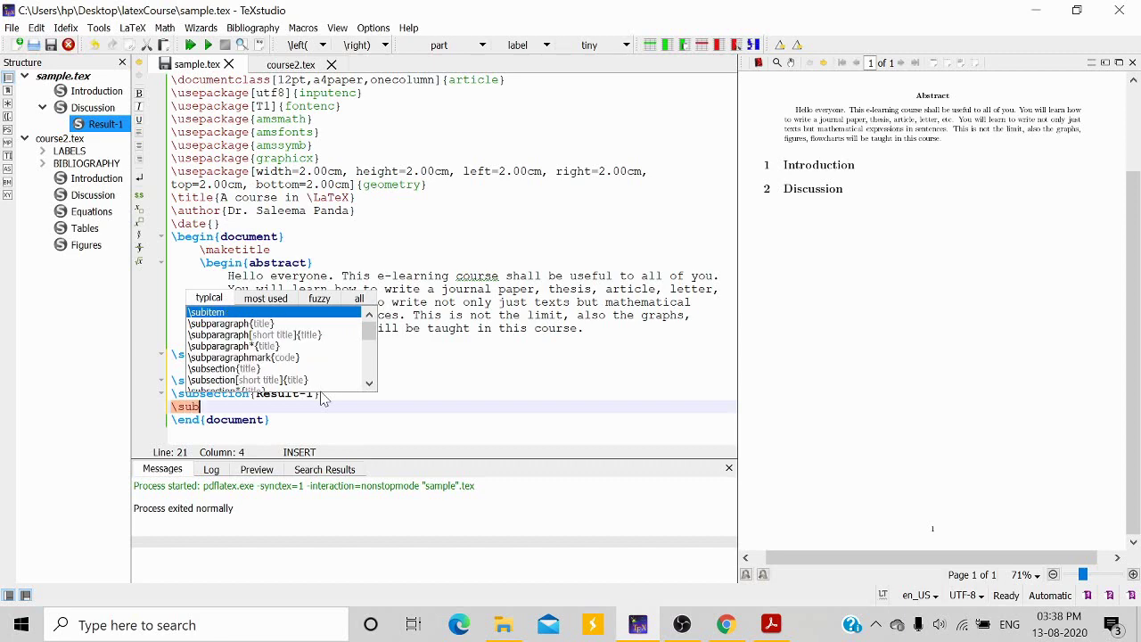
{"action": "type", "text": "se"}
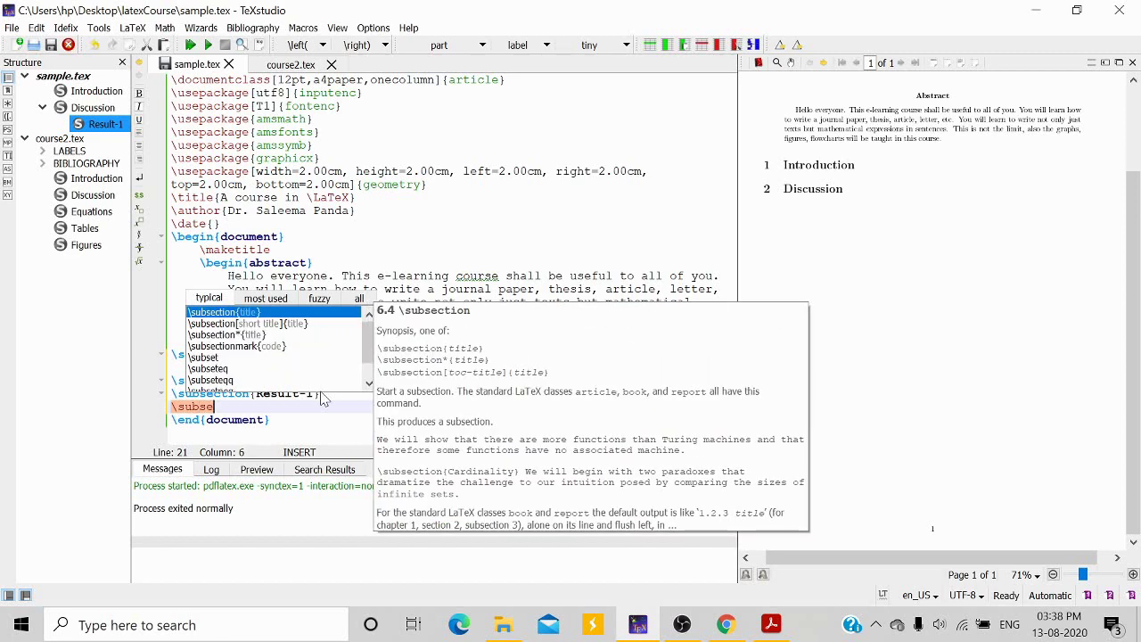
{"action": "key", "text": "Return"}
{"action": "type", "text": "Resul"}
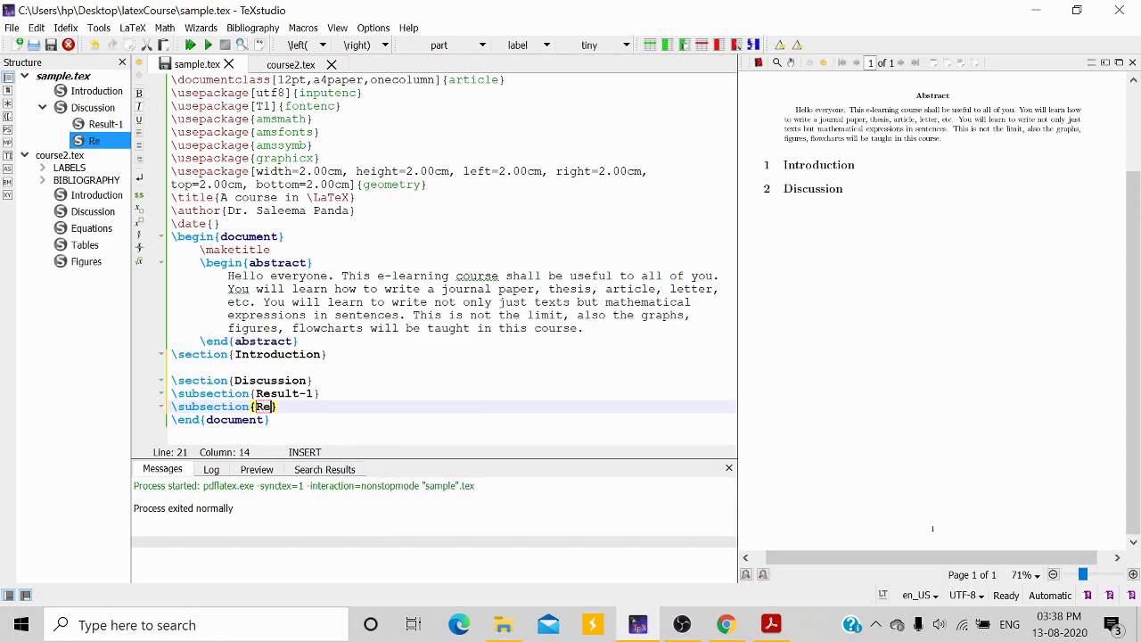
{"action": "type", "text": "t-2"}
{"action": "key", "text": "Right"}
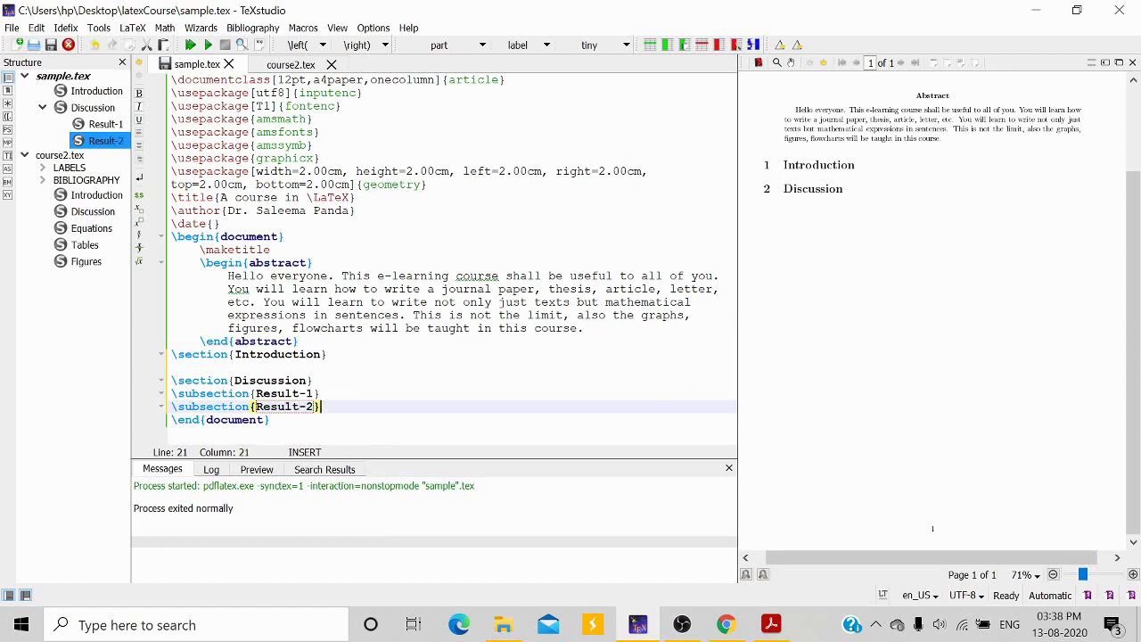
{"action": "key", "text": "F5"}
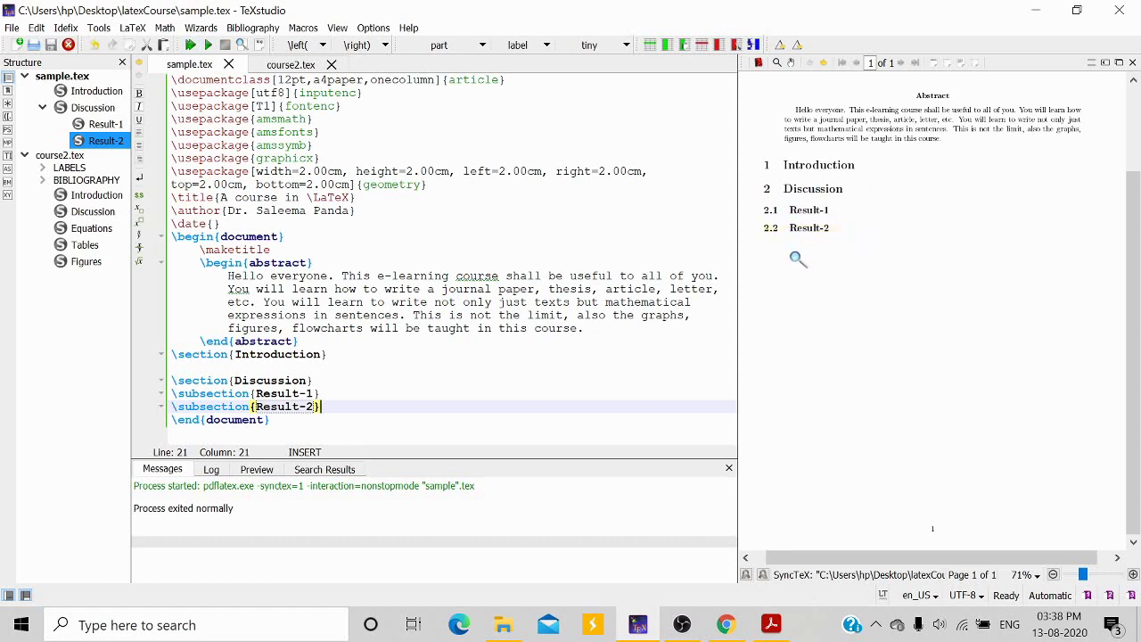
Step: Insert an empty line below each of the Result-1 and Result-2 subsection headings
{"action": "key", "text": "Up"}
{"action": "key", "text": "Return"}
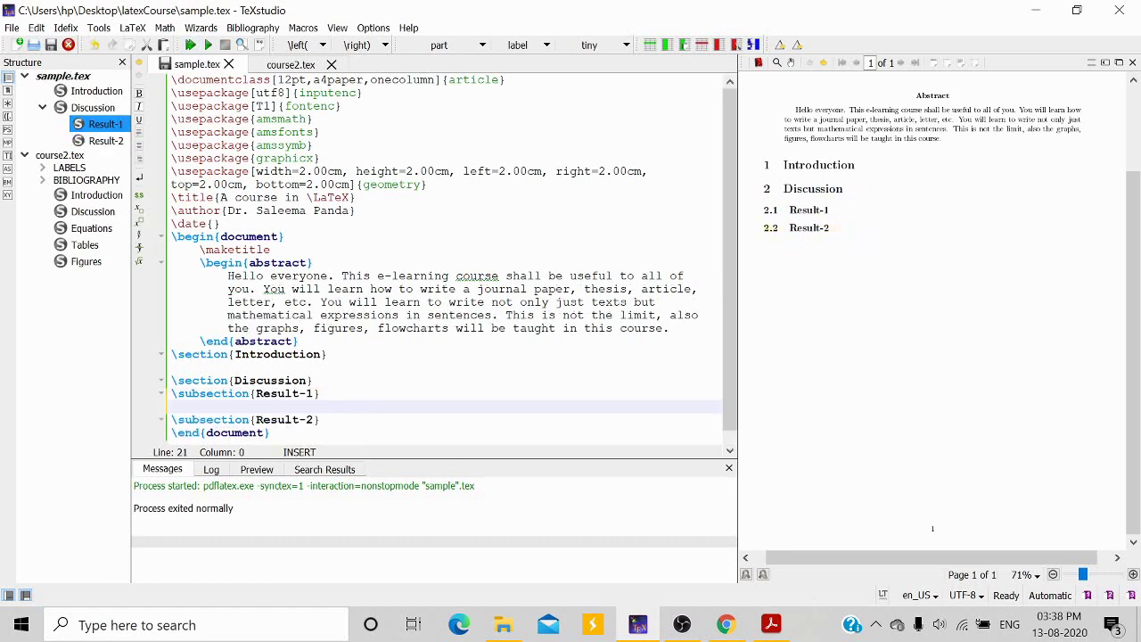
{"action": "key", "text": "Down"}
{"action": "key", "text": "End"}
{"action": "key", "text": "Return"}
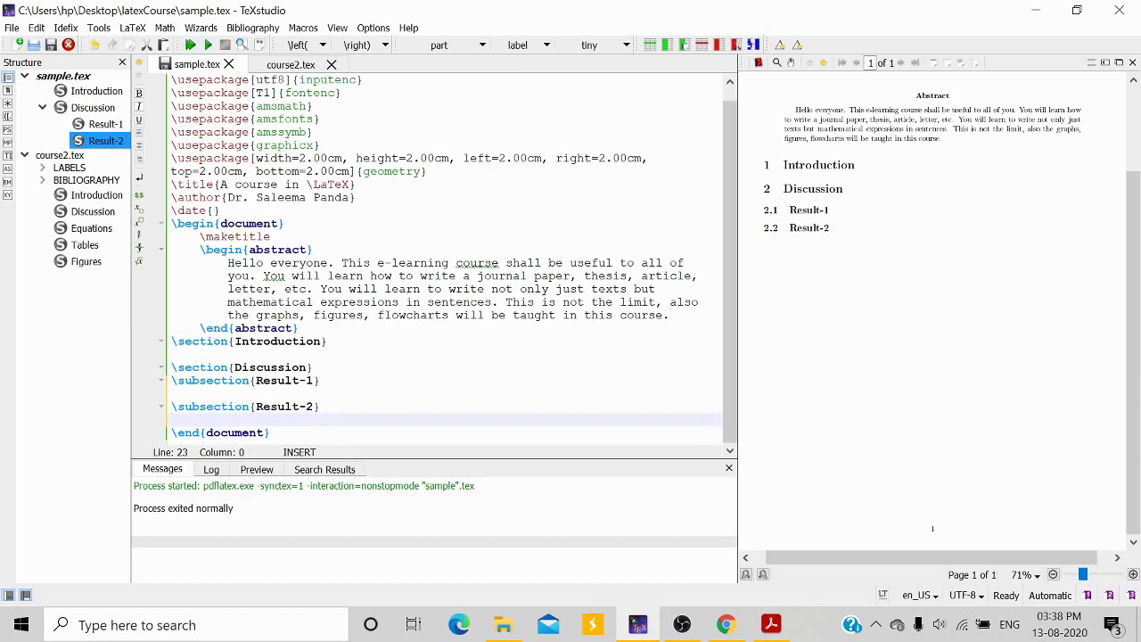
Step: Copy the two Introduction paragraphs from course2.tex and paste them on the empty line under the Introduction heading of sample.tex
{"action": "left_click", "coordinate": [202, 343]}
{"action": "left_click", "coordinate": [207, 351]}
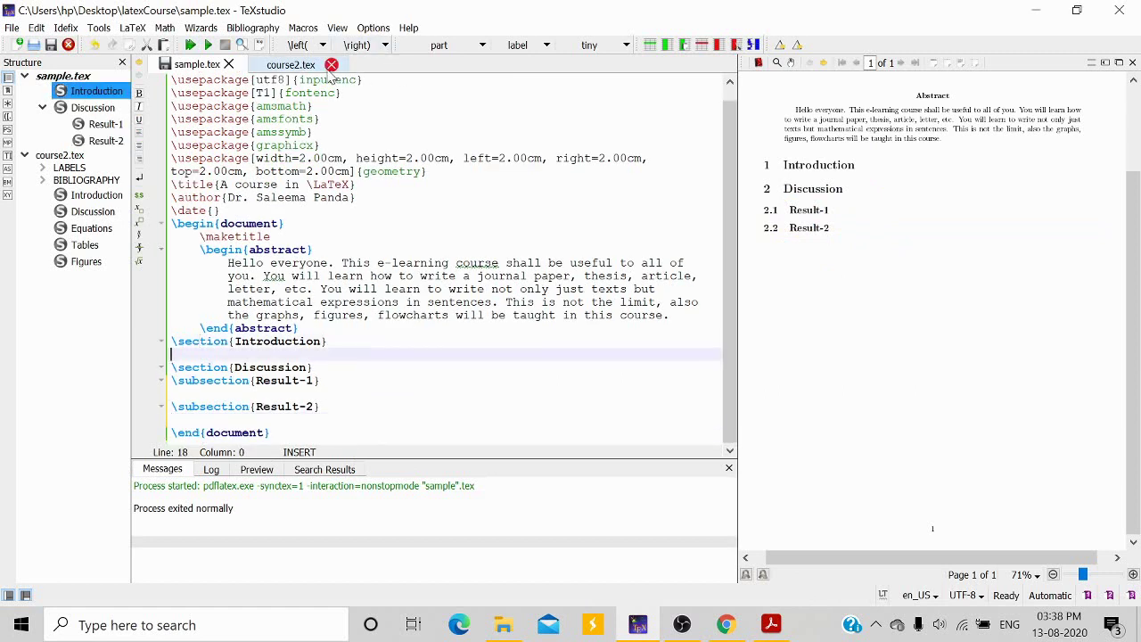
{"action": "left_click", "coordinate": [294, 65]}
{"action": "left_click", "coordinate": [420, 276]}
{"action": "scroll", "coordinate": [421, 276], "scroll_direction": "up", "scroll_amount": 2}
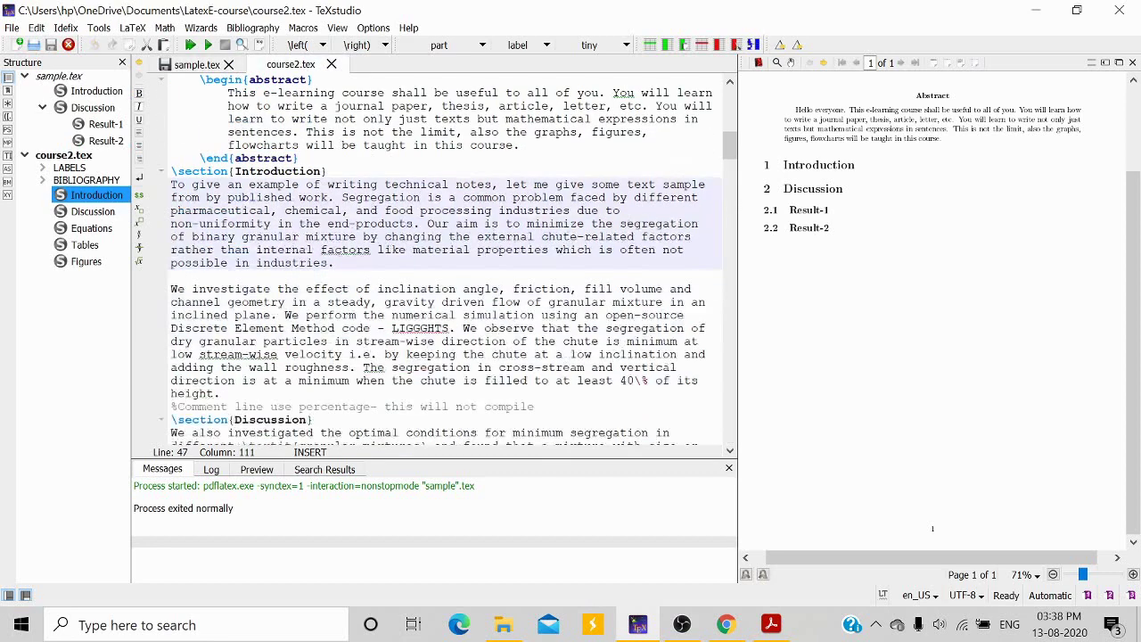
{"action": "scroll", "coordinate": [421, 275], "scroll_direction": "down", "scroll_amount": 1}
{"action": "left_click_drag", "start_coordinate": [170, 144], "coordinate": [220, 354]}
{"action": "key", "text": "ctrl+c"}
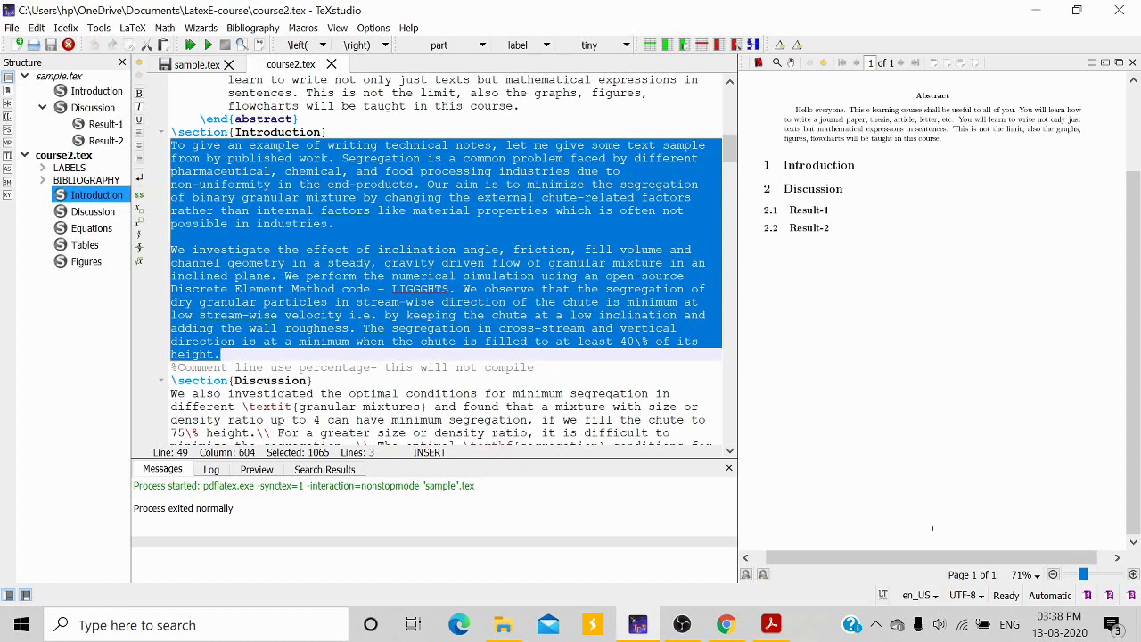
{"action": "left_click", "coordinate": [193, 69]}
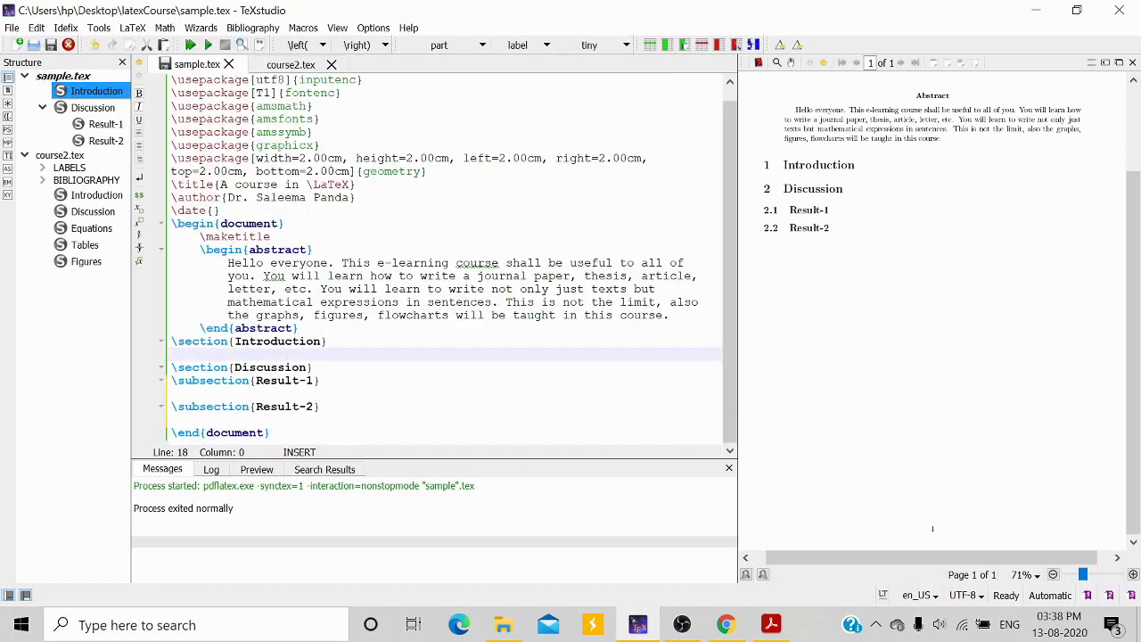
{"action": "key", "text": "ctrl+v"}
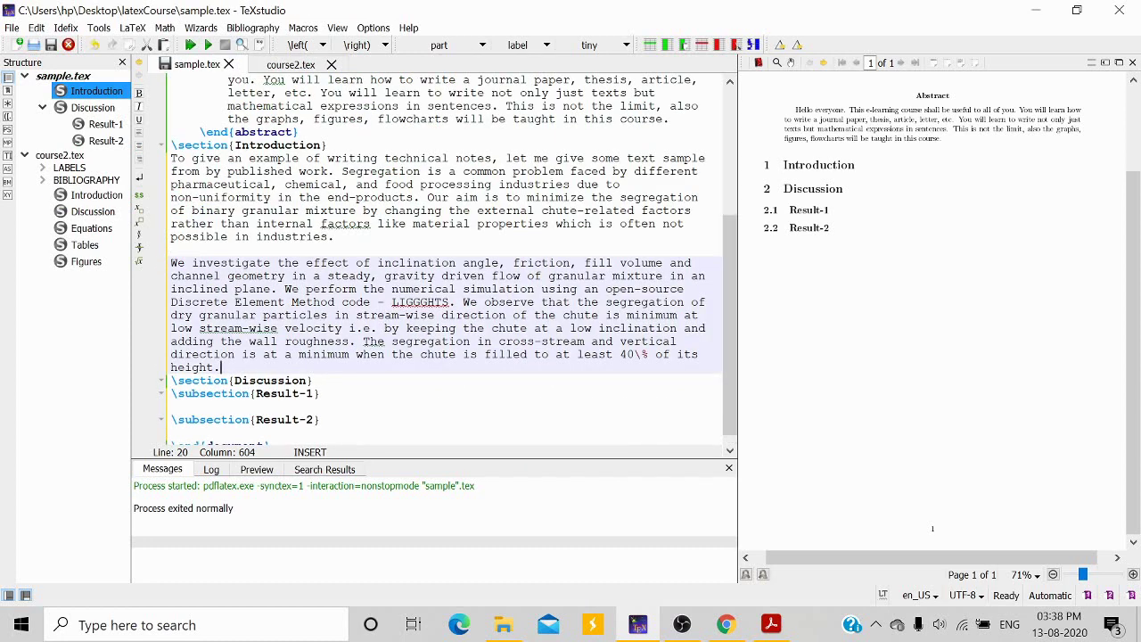
Step: Remove the line breaks between the two Introduction paragraphs so they run together as one block, and recompile the document
{"action": "left_click", "coordinate": [342, 236]}
{"action": "key", "text": "BackSpace"}
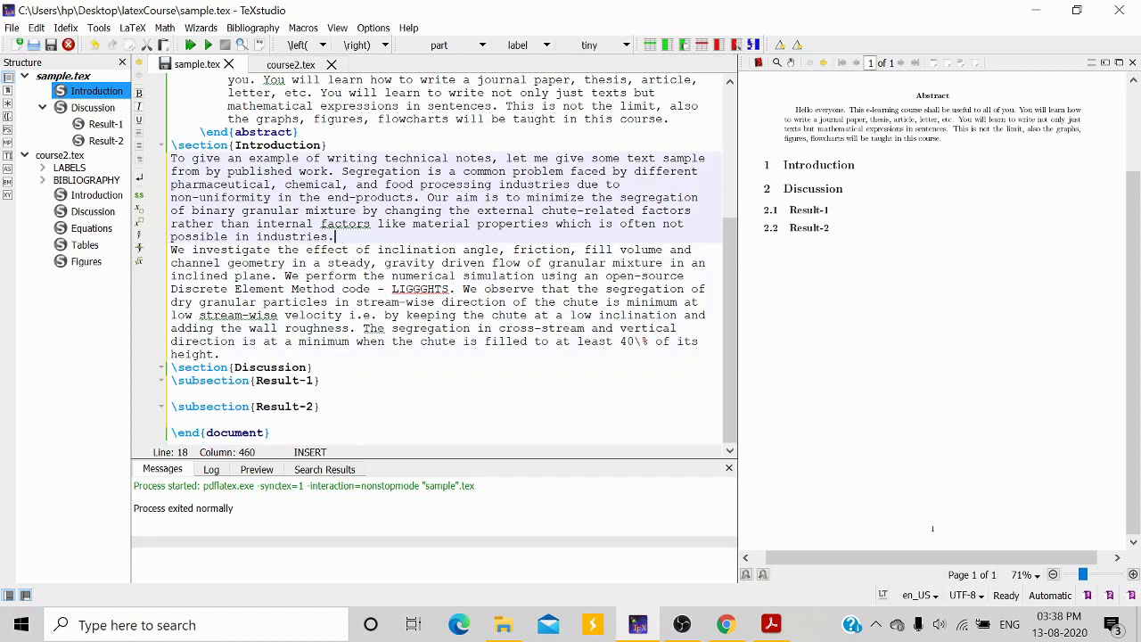
{"action": "key", "text": "Delete"}
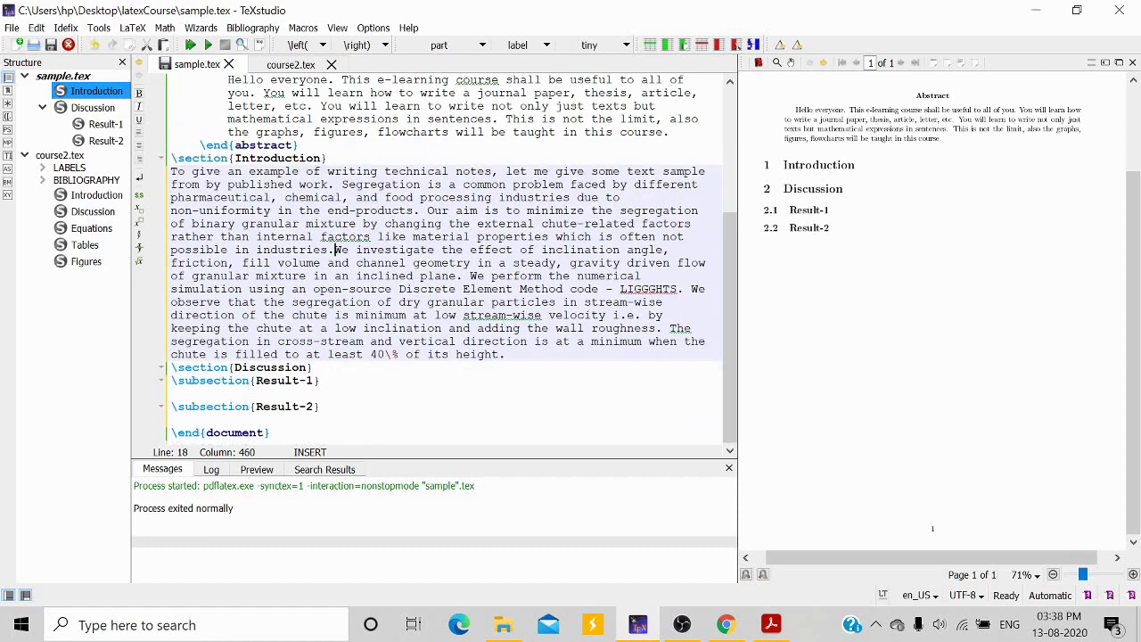
{"action": "left_click", "coordinate": [385, 328]}
{"action": "left_click", "coordinate": [174, 393]}
{"action": "left_click", "coordinate": [507, 354]}
{"action": "left_click", "coordinate": [190, 44]}
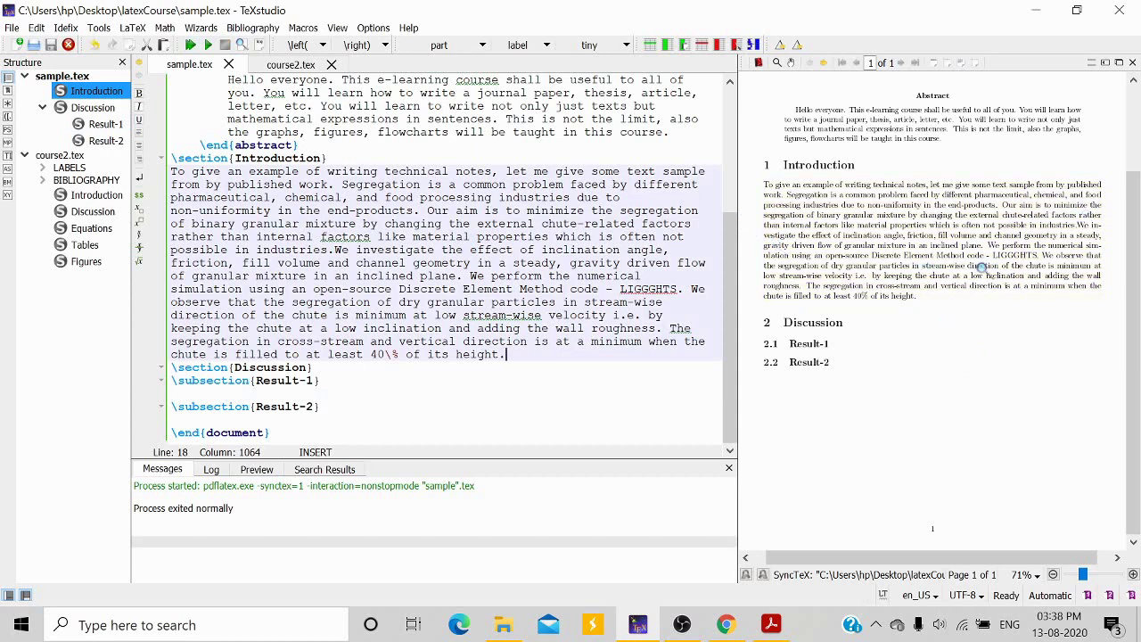
{"action": "left_click", "coordinate": [868, 296]}
{"action": "left_click_drag", "start_coordinate": [868, 297], "coordinate": [866, 296]}
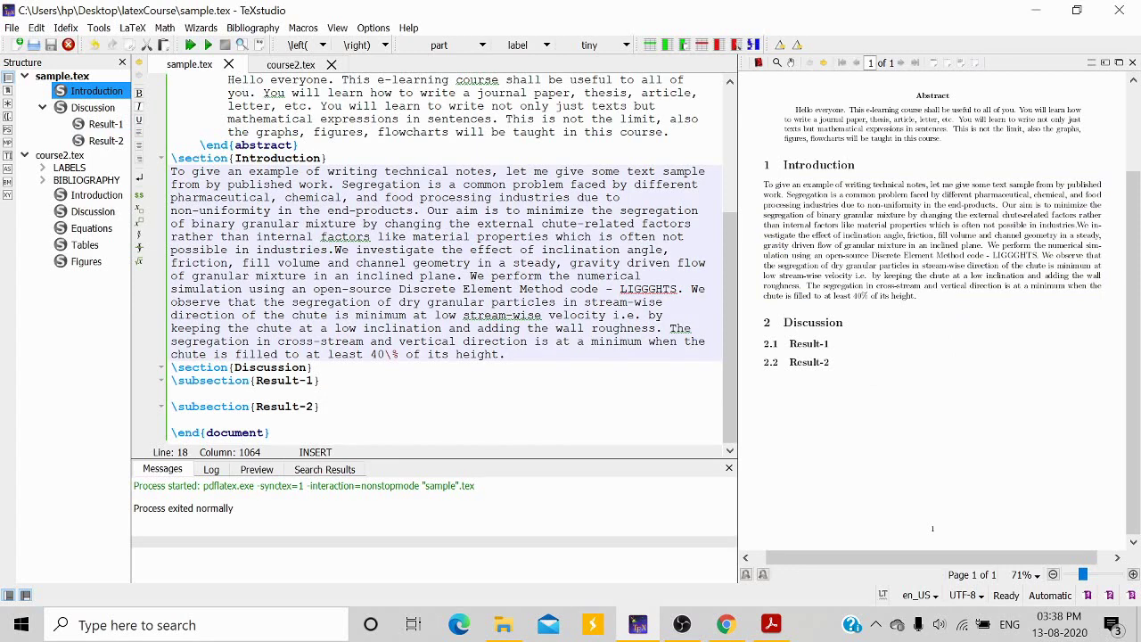
Step: Add the line "%comment line" below the Introduction text and recompile the document
{"action": "key", "text": "Return"}
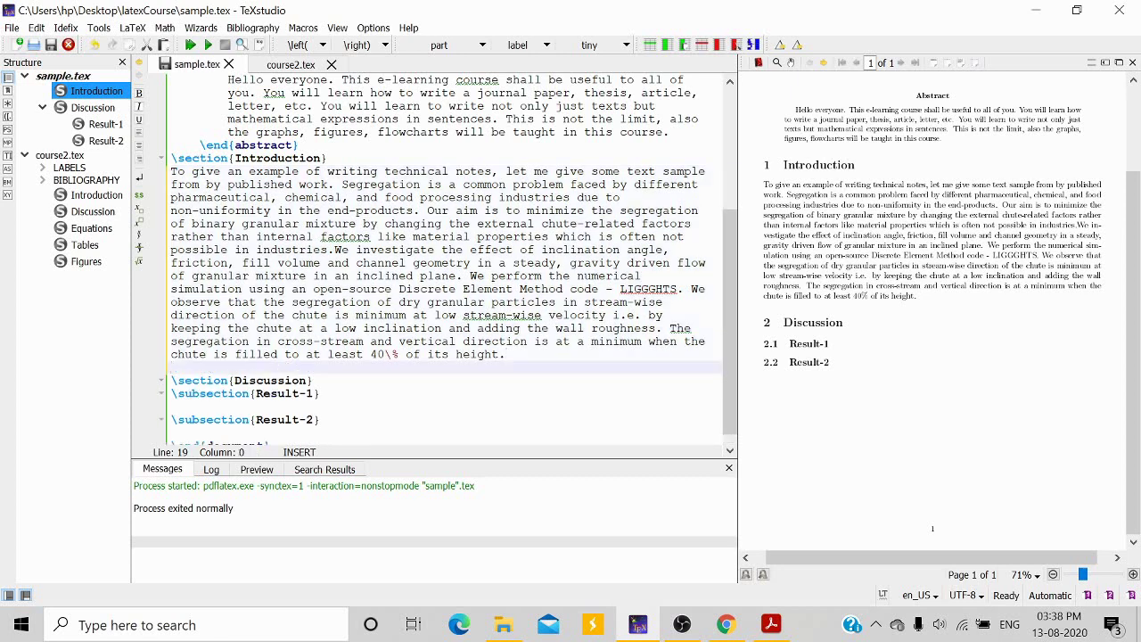
{"action": "type", "text": "%comment lin"}
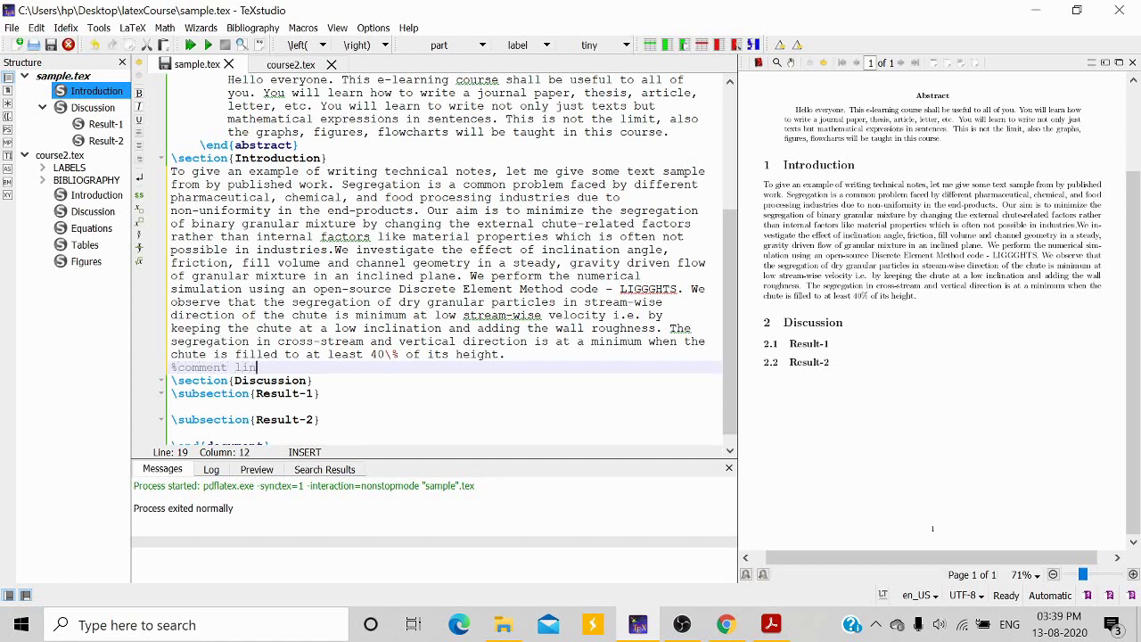
{"action": "type", "text": "e"}
{"action": "left_click", "coordinate": [190, 44]}
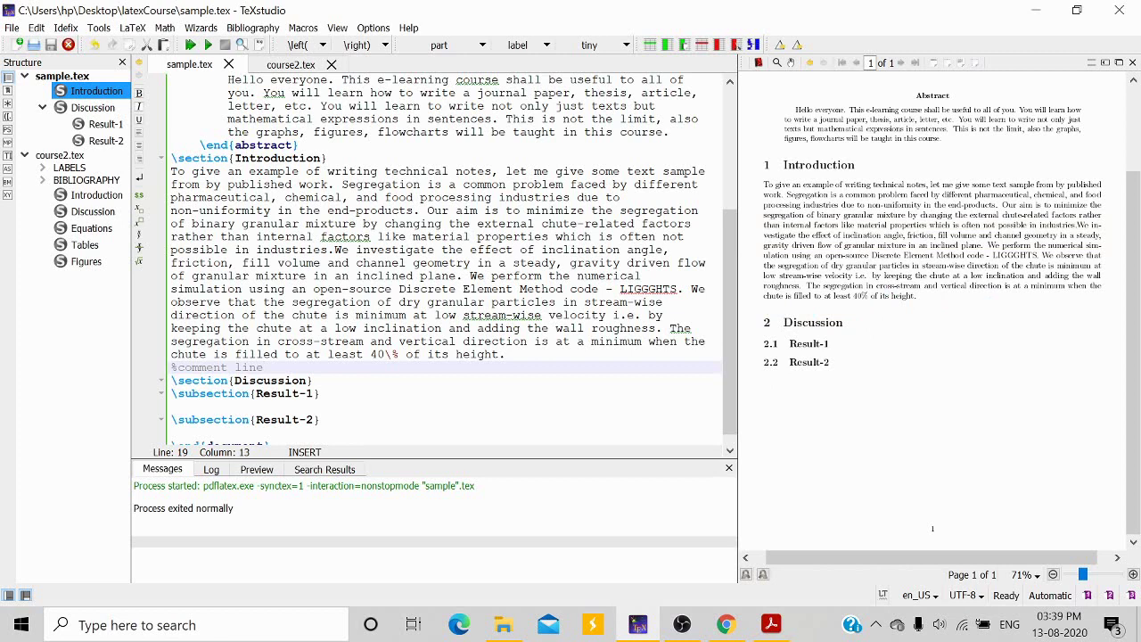
Step: Try escaping the percent sign as "\%comment line" and recompile, removing the backslash after checking the output
{"action": "key", "text": "Home"}
{"action": "type", "text": "\\"}
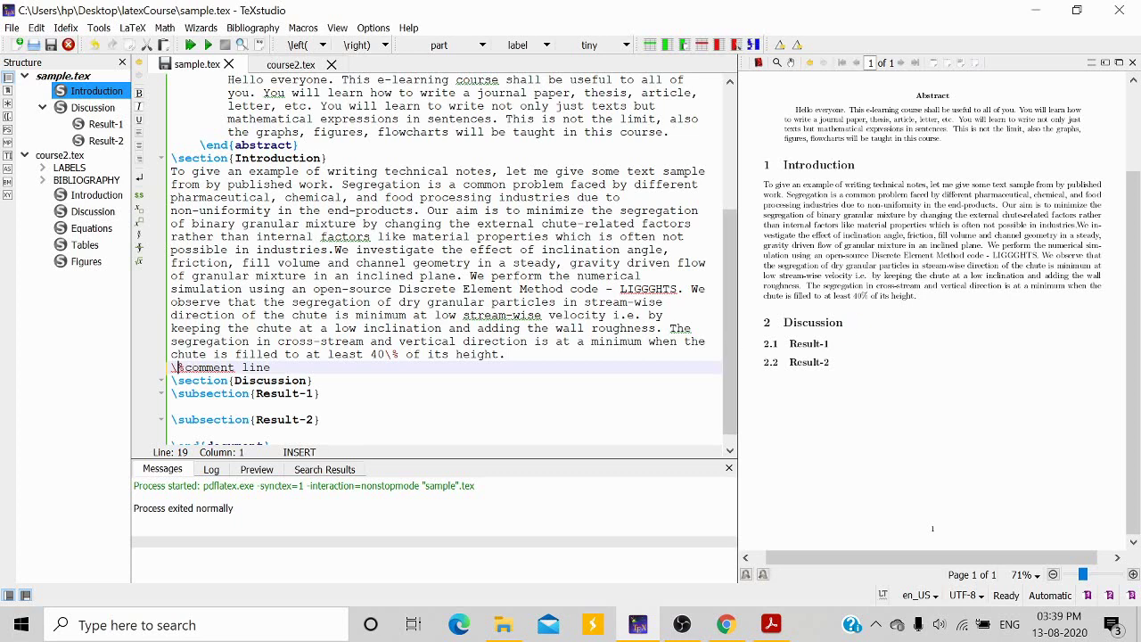
{"action": "left_click", "coordinate": [190, 45]}
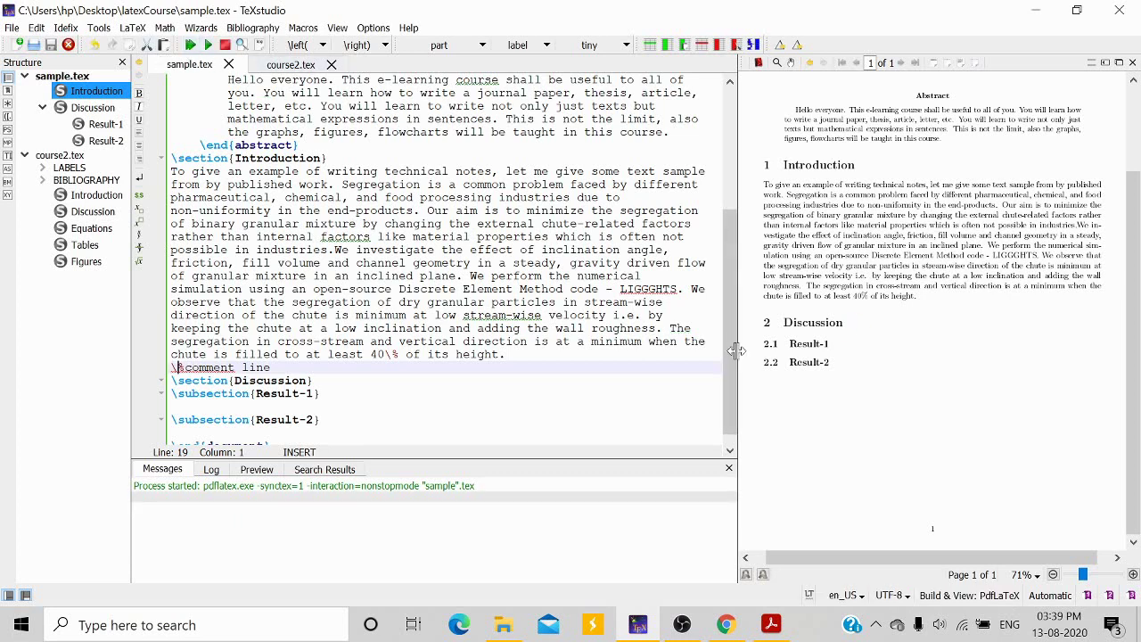
{"action": "left_click", "coordinate": [927, 294]}
{"action": "left_click_drag", "start_coordinate": [929, 297], "coordinate": [972, 303]}
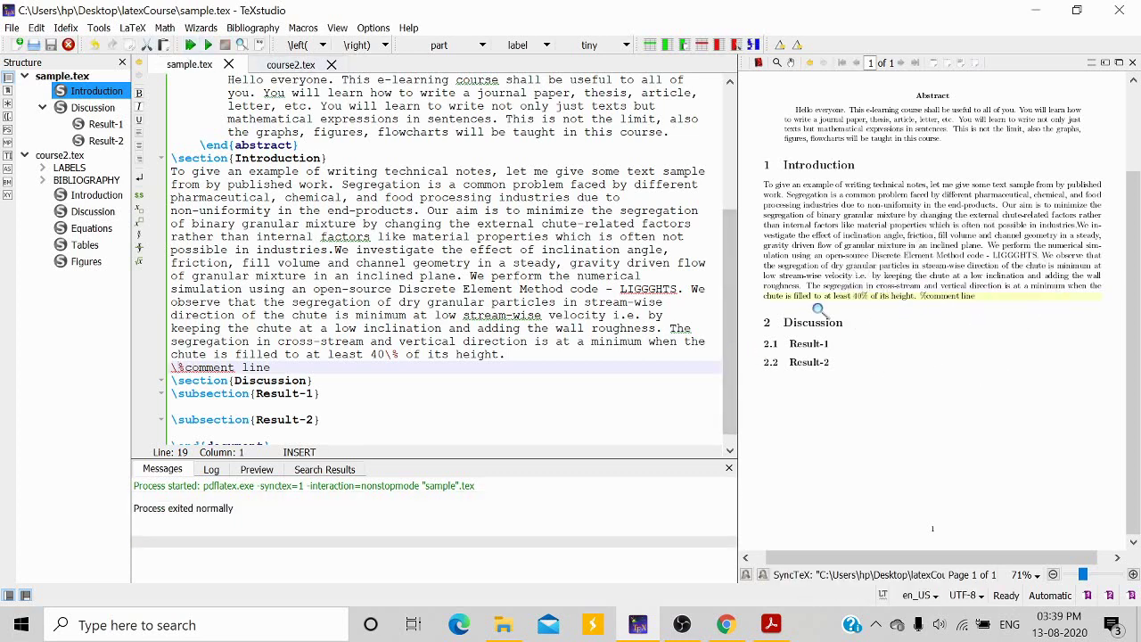
{"action": "key", "text": "BackSpace"}
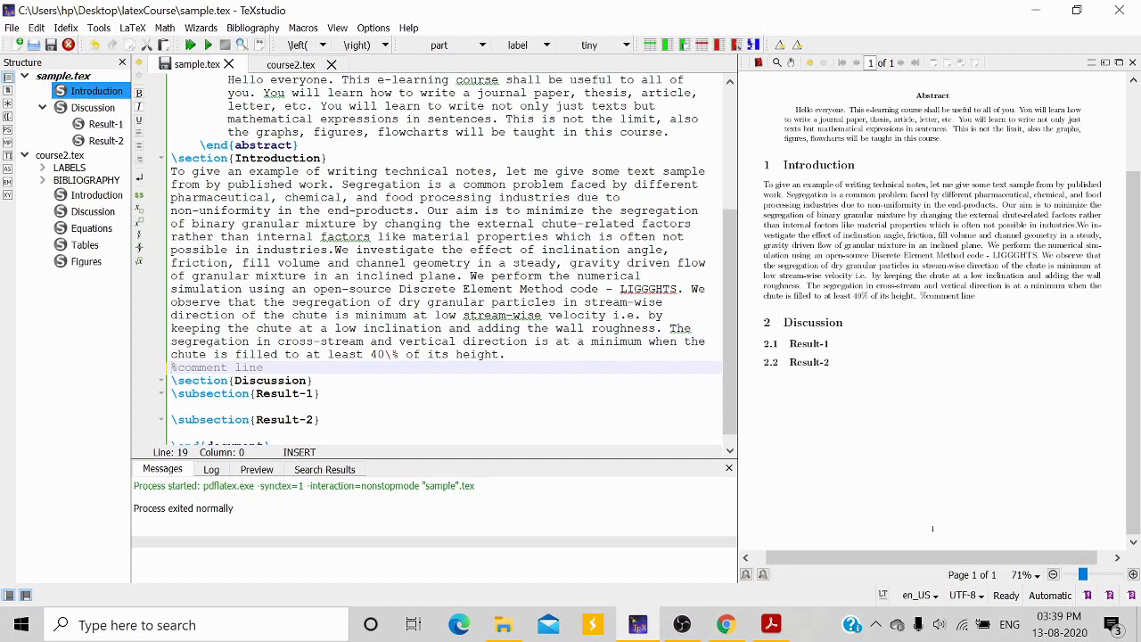
Step: Collapse course2.tex in the document structure and navigate to the Discussion and Introduction sections of sample.tex
{"action": "left_click", "coordinate": [25, 156]}
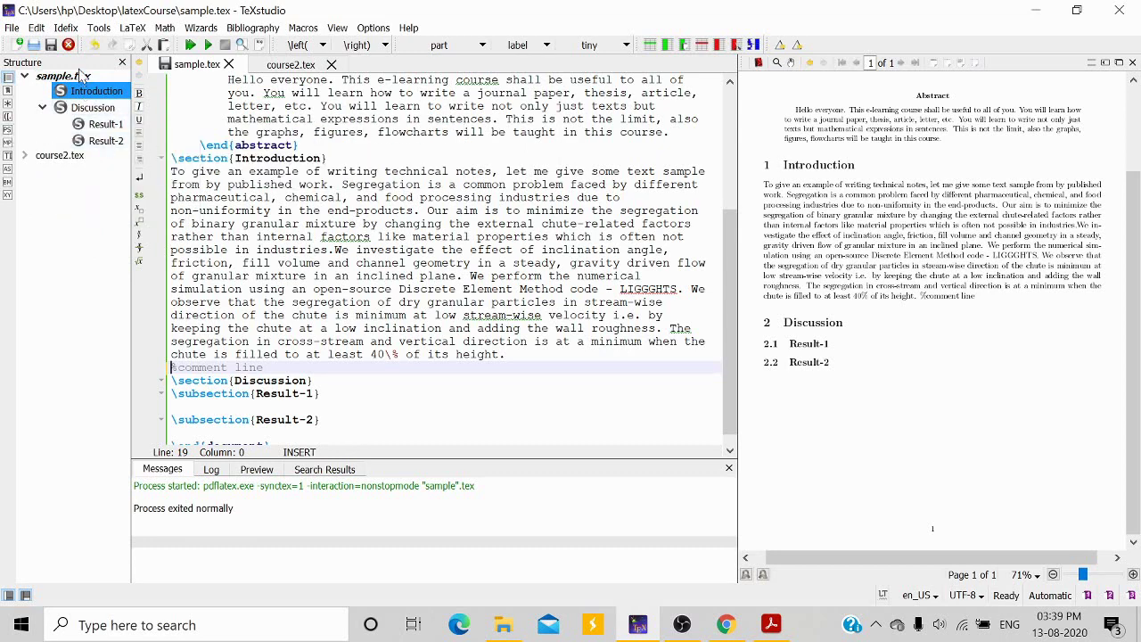
{"action": "left_click", "coordinate": [79, 108]}
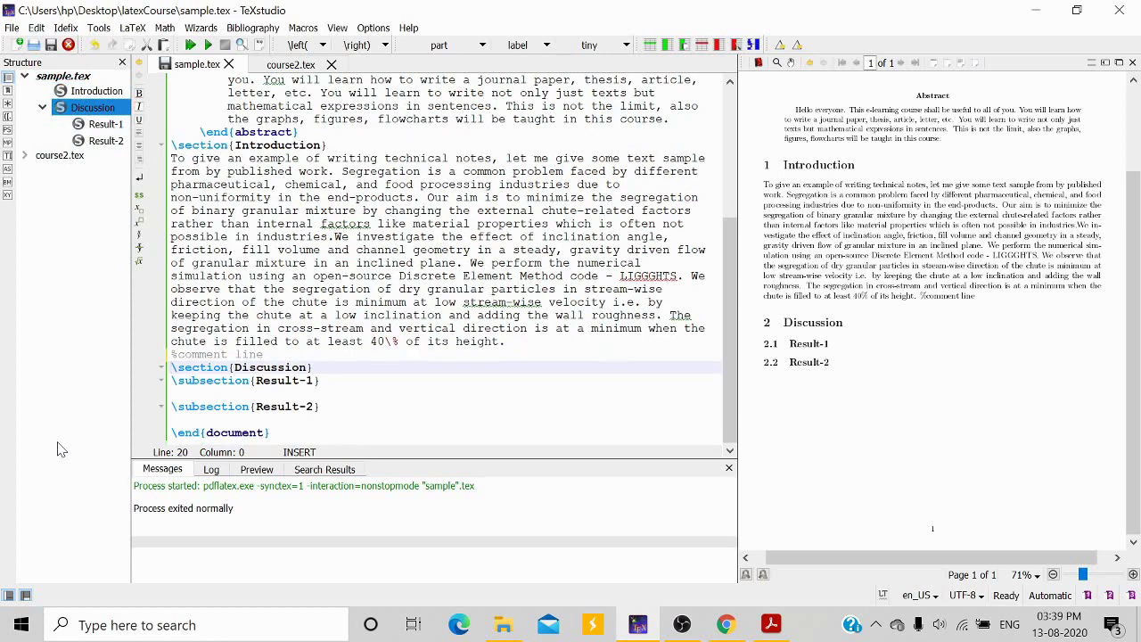
{"action": "left_click", "coordinate": [59, 93]}
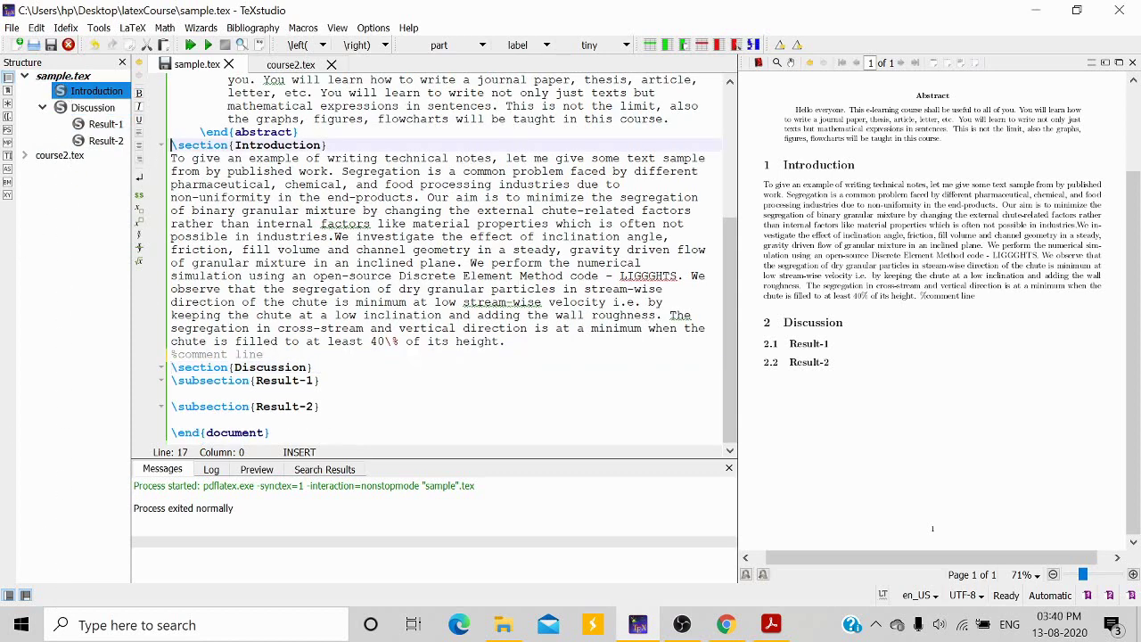
{"action": "scroll", "coordinate": [446, 258], "scroll_direction": "up", "scroll_amount": 5}
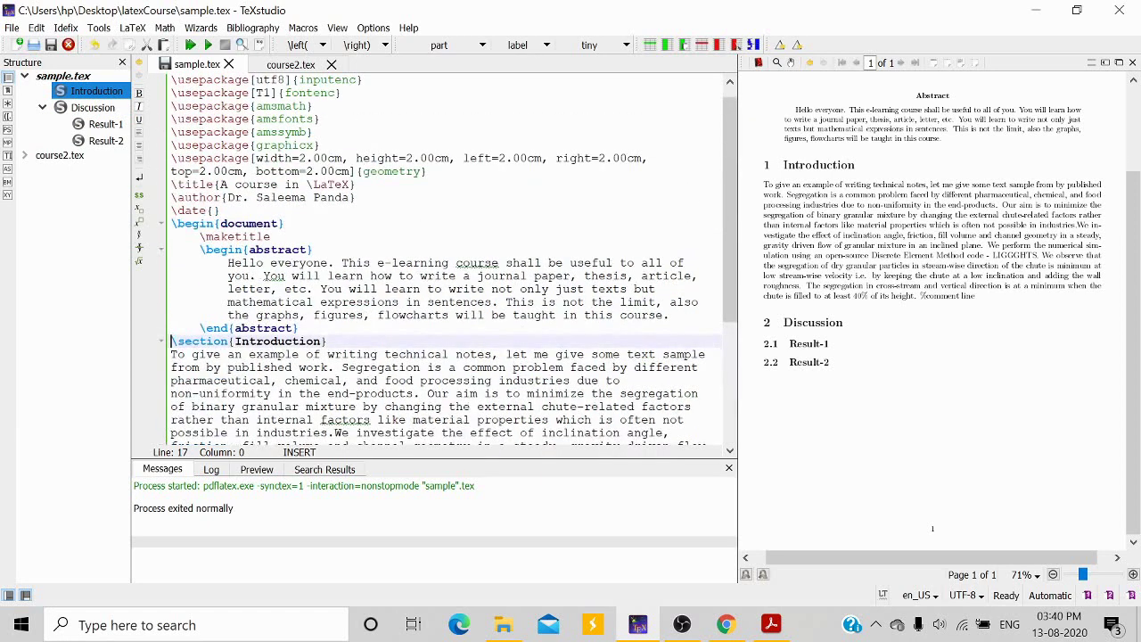
{"action": "scroll", "coordinate": [445, 259], "scroll_direction": "down", "scroll_amount": 3}
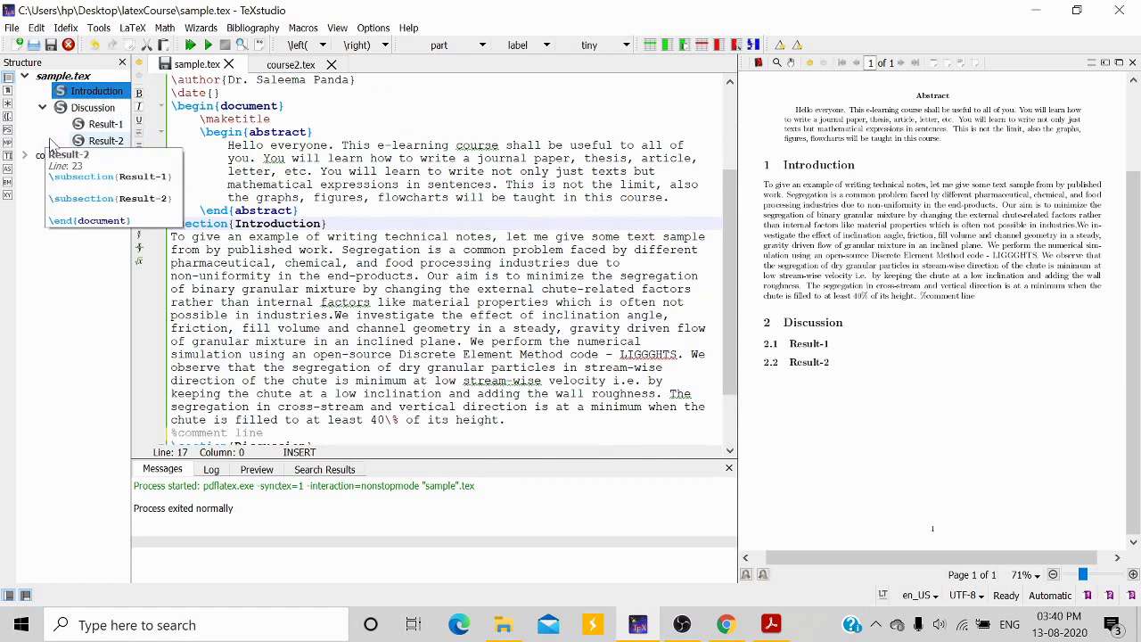
{"action": "scroll", "coordinate": [445, 259], "scroll_direction": "down", "scroll_amount": 2}
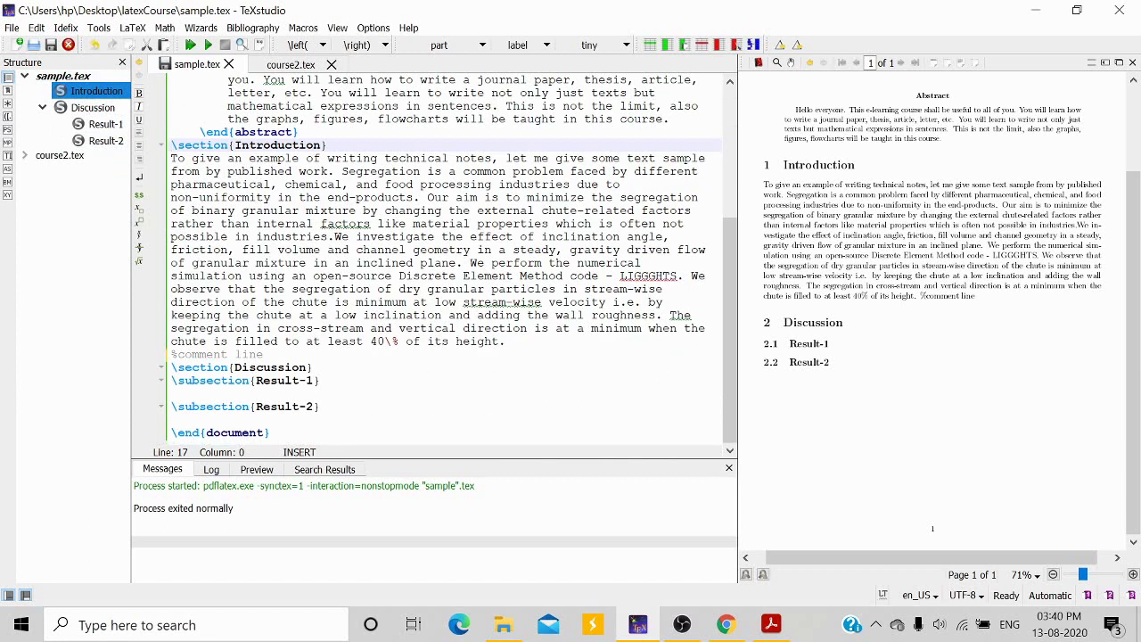
Step: Try a \\ line break between "industries." and "We investigate", recompile to check the preview, and delete the break
{"action": "left_click", "coordinate": [335, 237]}
{"action": "type", "text": "\\\\"}
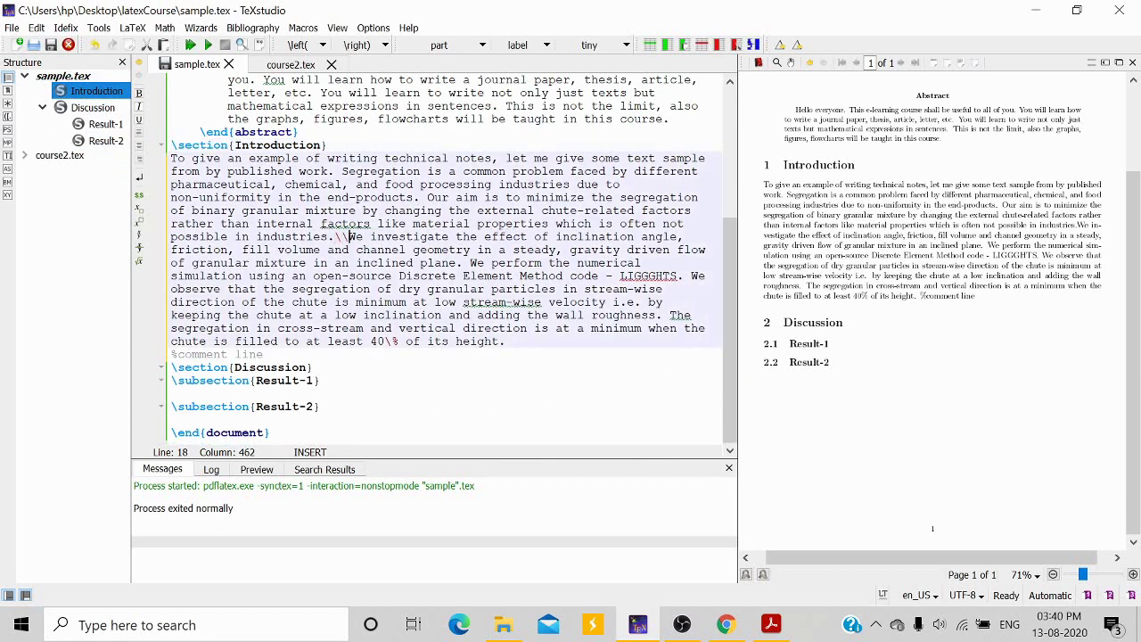
{"action": "left_click", "coordinate": [190, 45]}
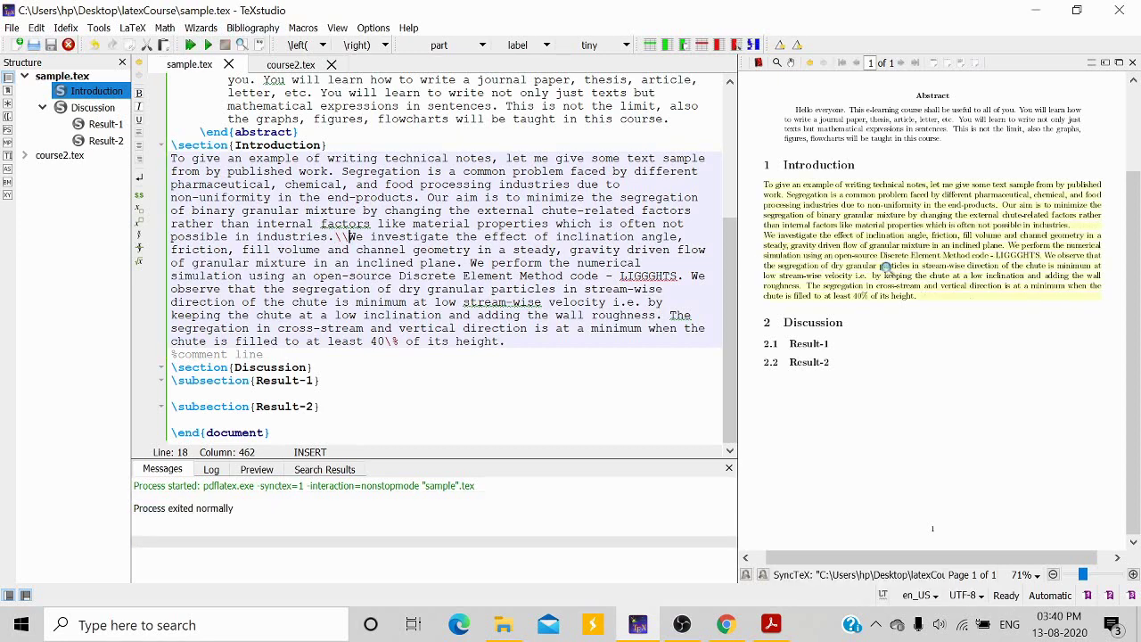
{"action": "left_click_drag", "start_coordinate": [1070, 231], "coordinate": [1076, 230]}
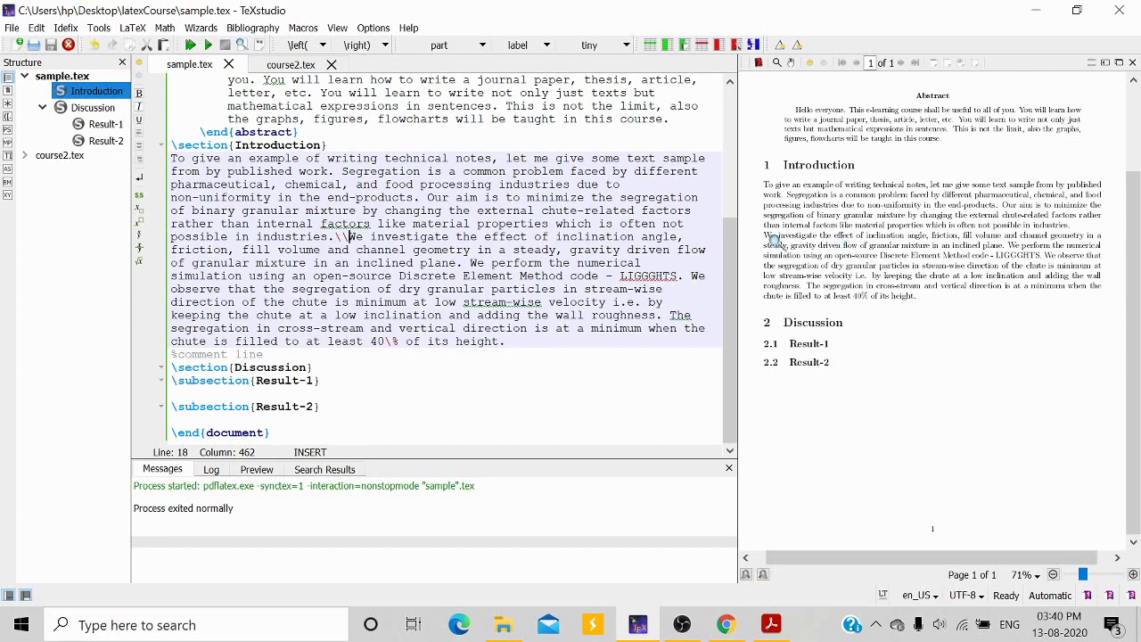
{"action": "key", "text": "Right"}
{"action": "left_click_drag", "start_coordinate": [784, 242], "coordinate": [797, 239]}
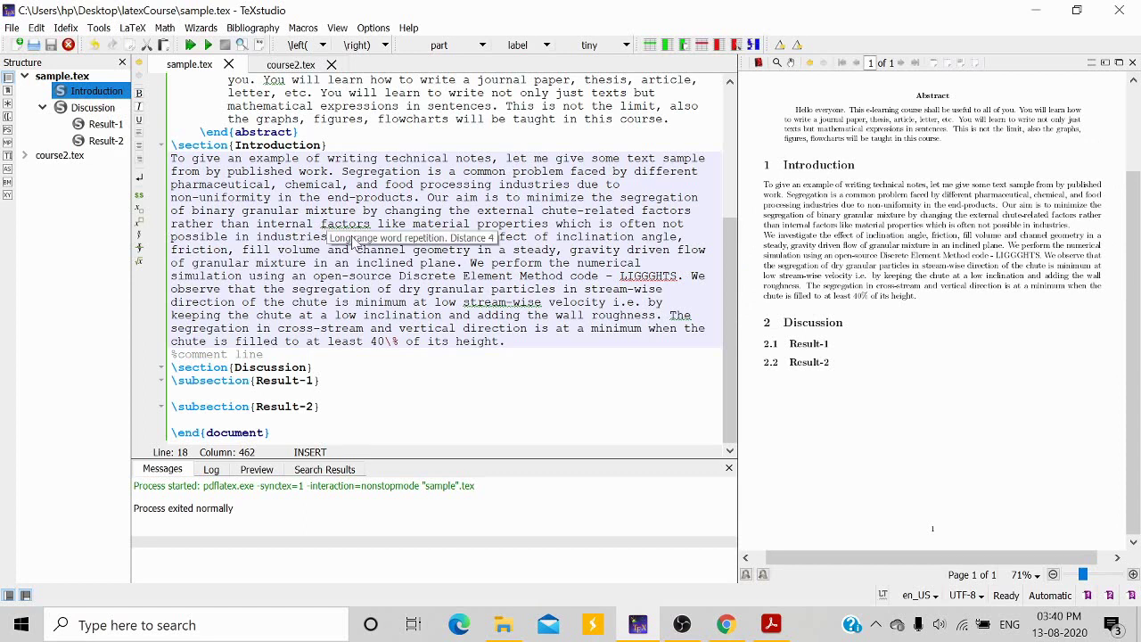
{"action": "key", "text": "BackSpace"}
{"action": "key", "text": "BackSpace"}
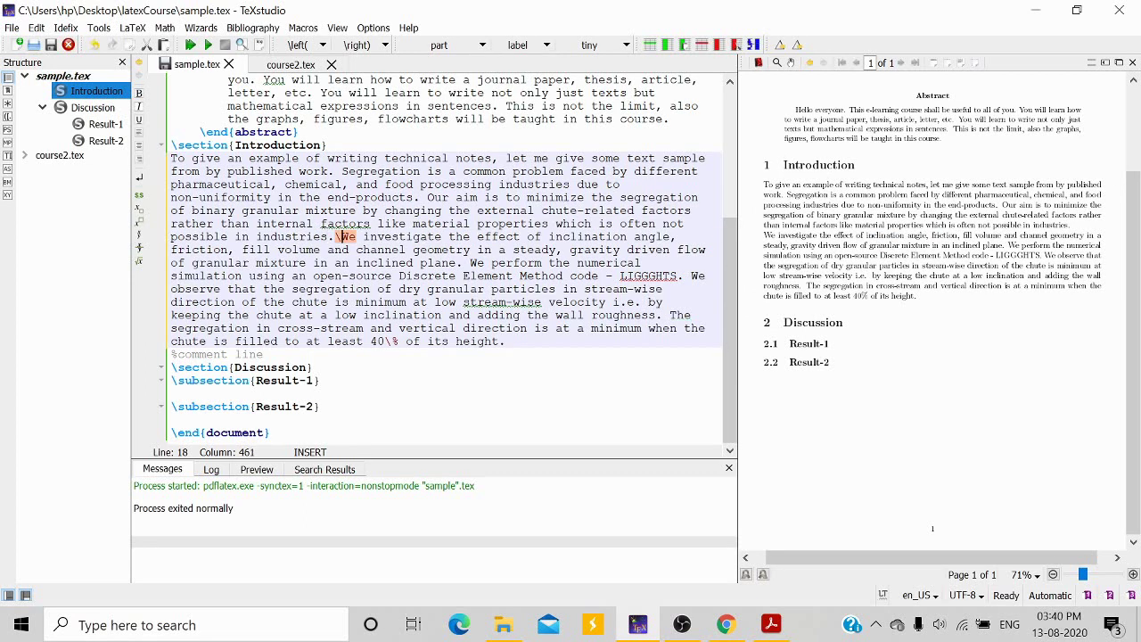
Step: Start the "We investigate" sentence on a new source line and recompile to check the paragraph in the preview
{"action": "key", "text": "Return"}
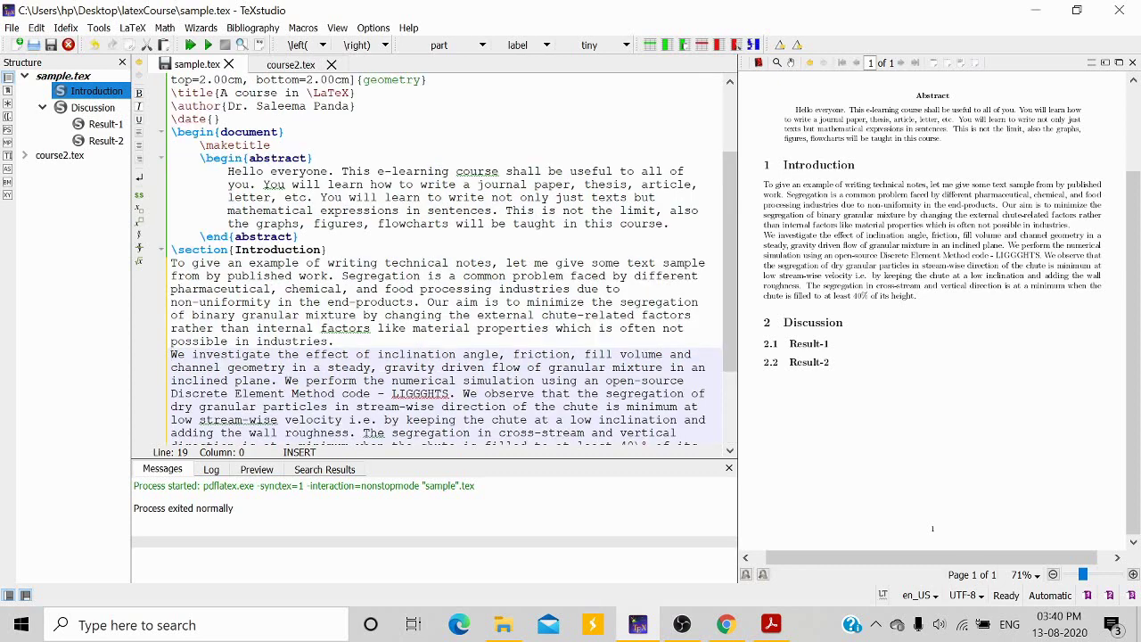
{"action": "scroll", "coordinate": [446, 259], "scroll_direction": "down", "scroll_amount": 3}
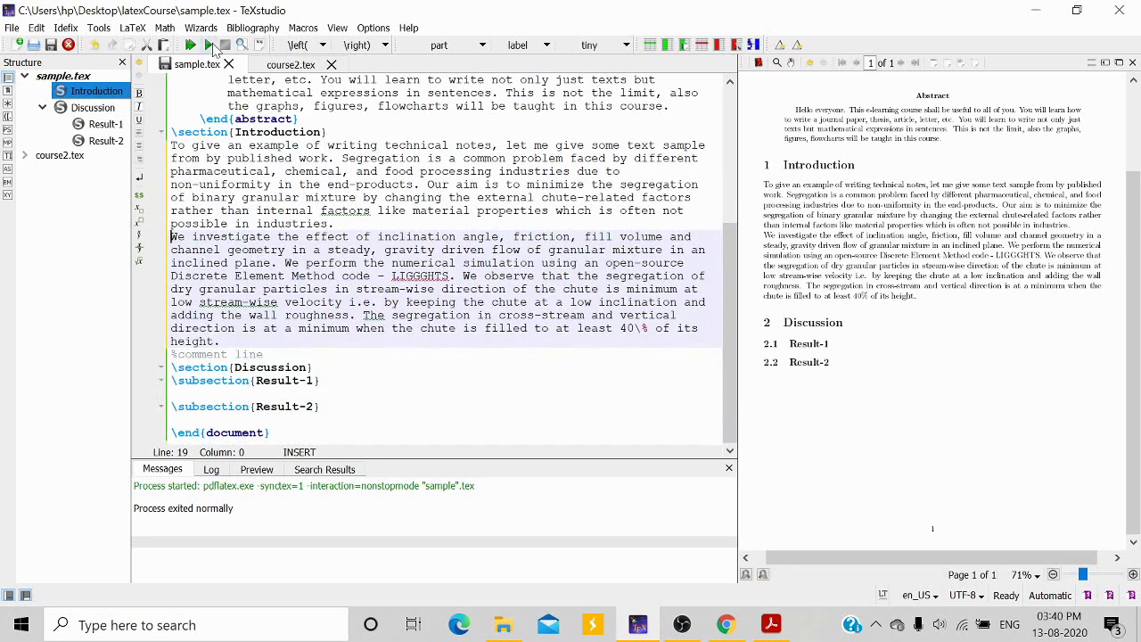
{"action": "key", "text": "F5"}
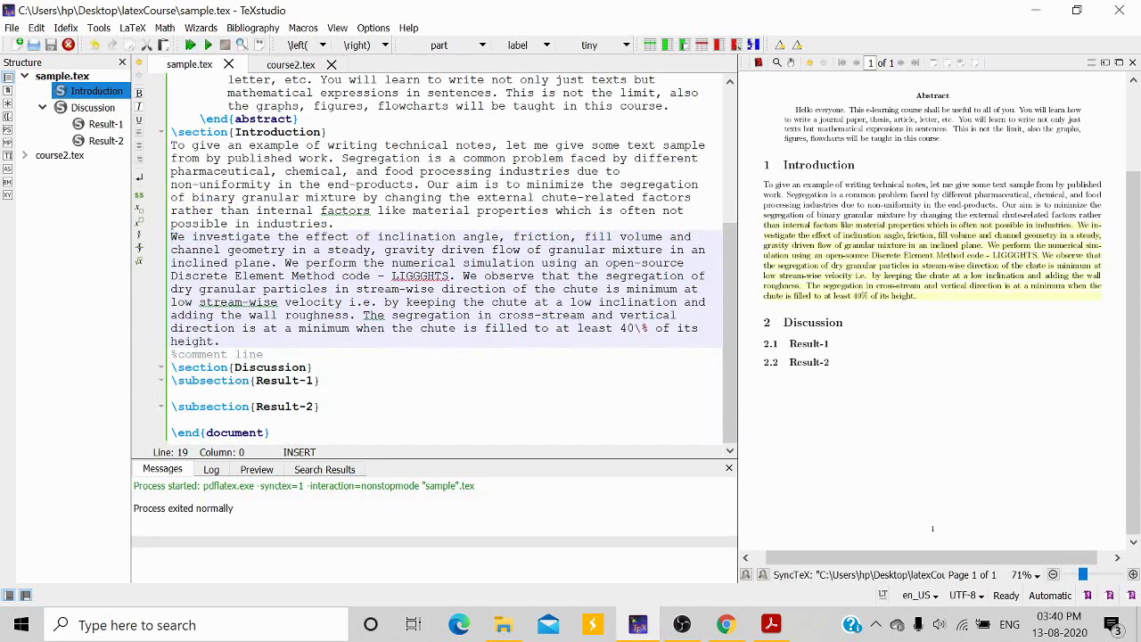
{"action": "left_click", "coordinate": [1039, 241]}
{"action": "left_click", "coordinate": [1074, 224]}
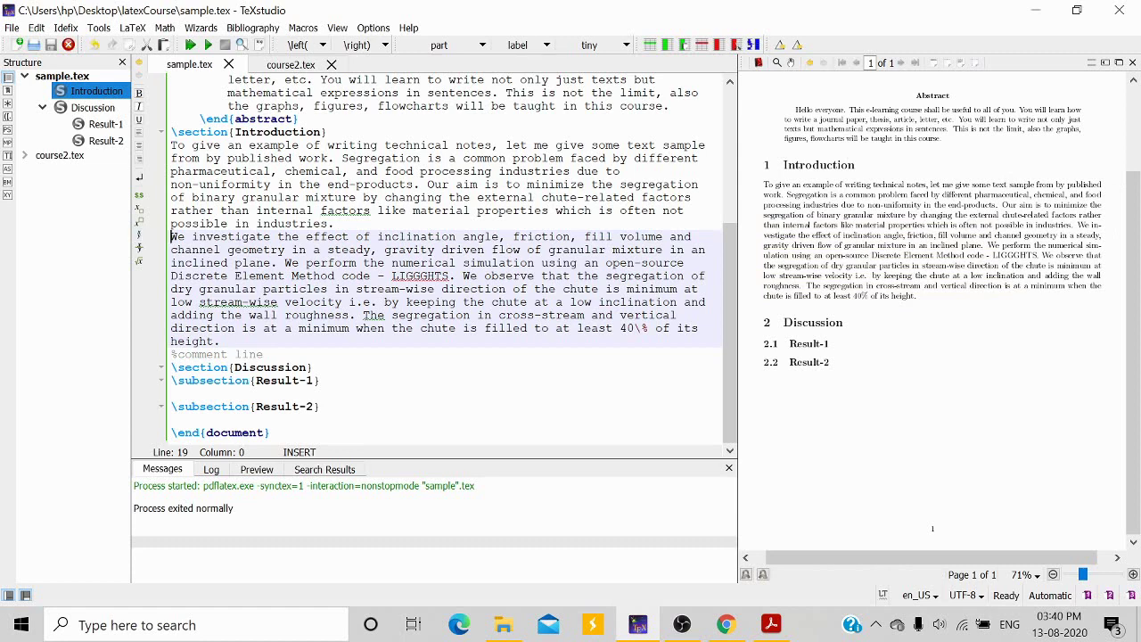
Step: Insert an empty line before "We investigate" to start a new paragraph, and recompile the document
{"action": "key", "text": "Return"}
{"action": "scroll", "coordinate": [436, 267], "scroll_direction": "down", "scroll_amount": 3}
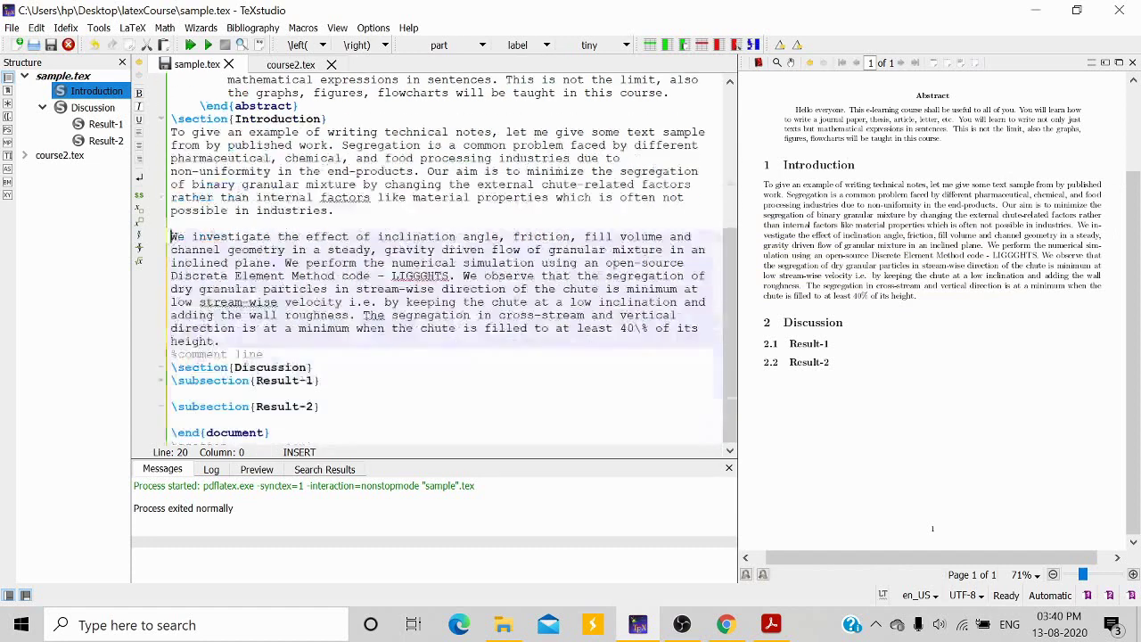
{"action": "key", "text": "Up"}
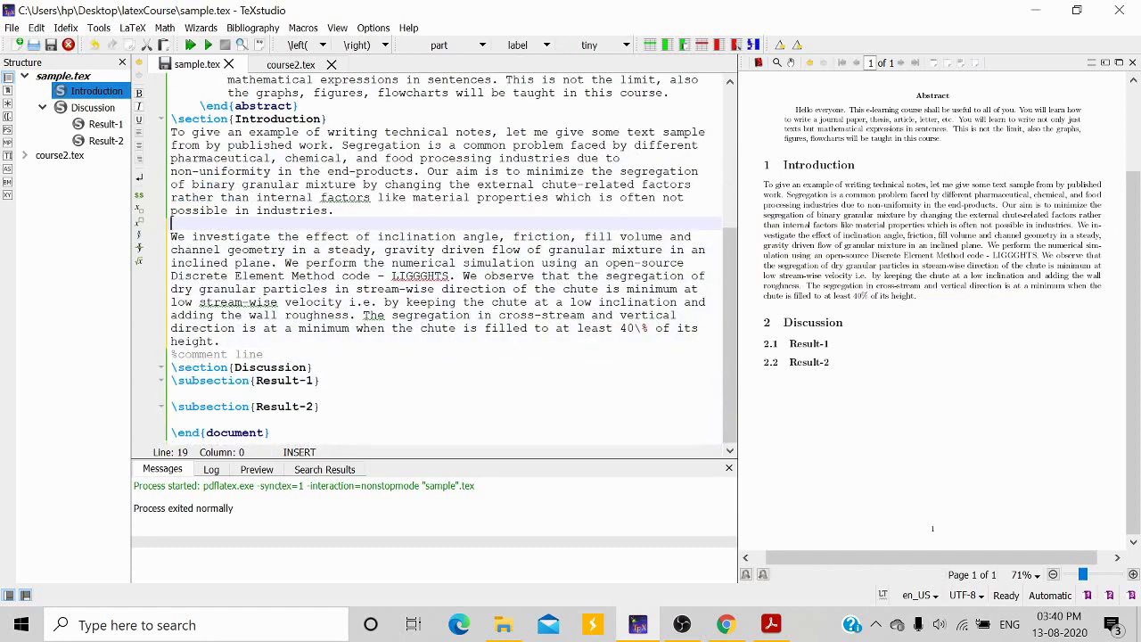
{"action": "key", "text": "F5"}
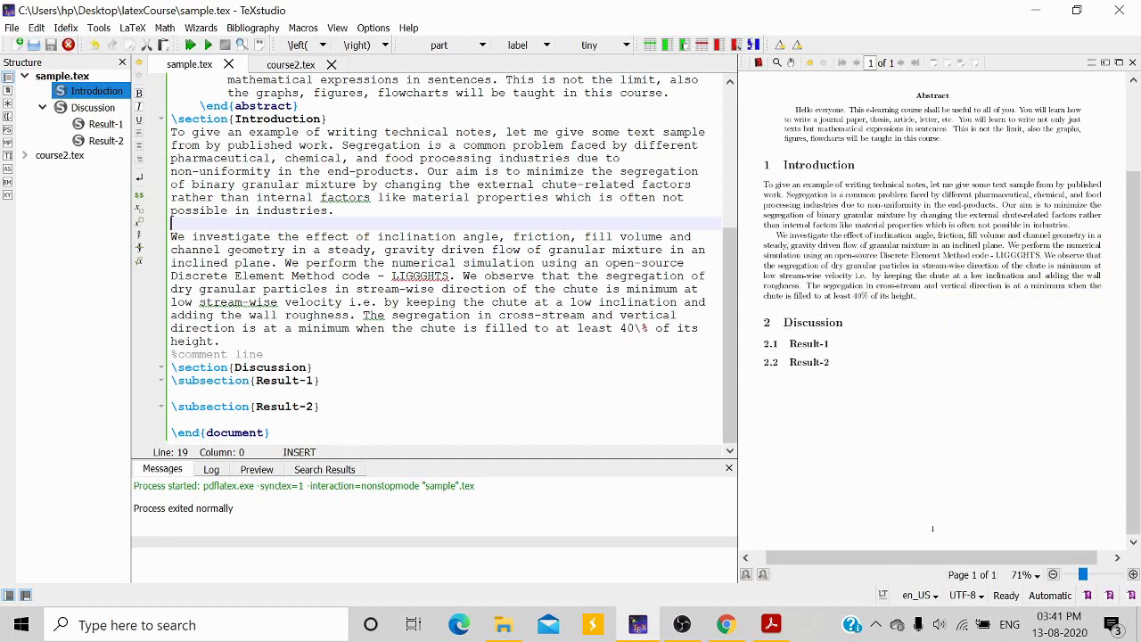
Step: Replace the empty line between the Introduction paragraphs with \\ after "industries." and recompile the document
{"action": "left_click", "coordinate": [335, 210]}
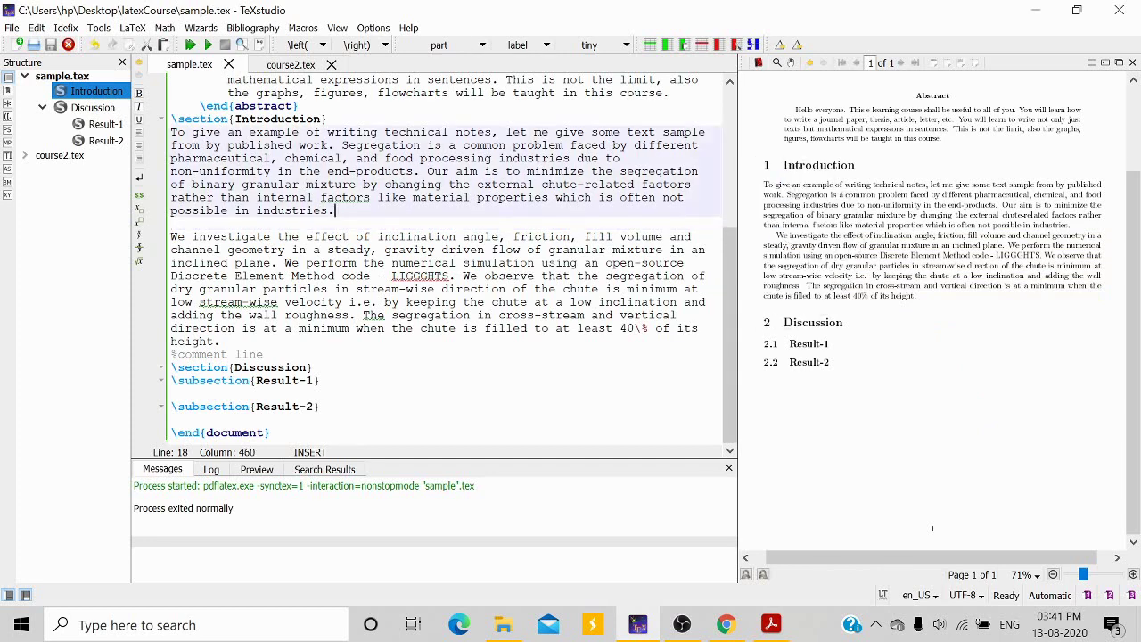
{"action": "type", "text": "\\\\"}
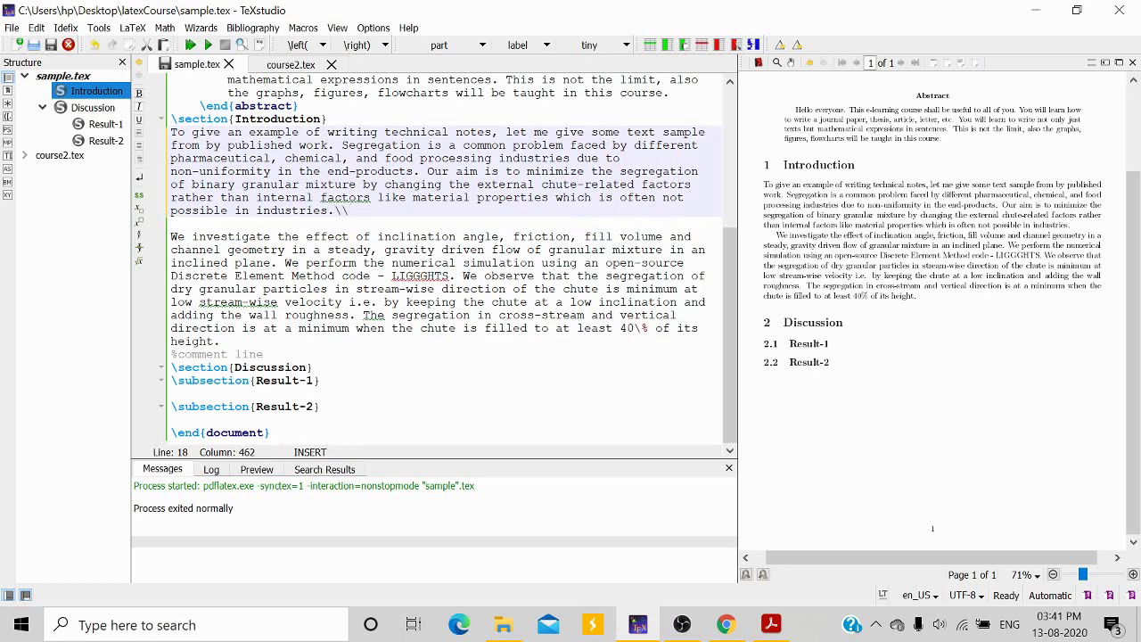
{"action": "key", "text": "Delete"}
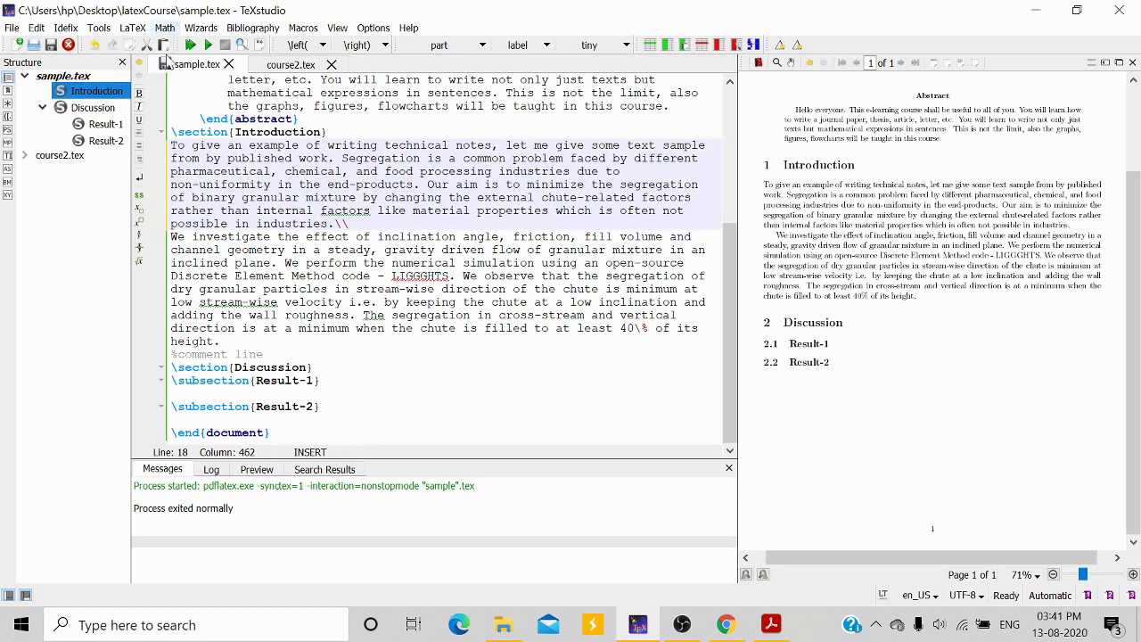
{"action": "left_click", "coordinate": [189, 46]}
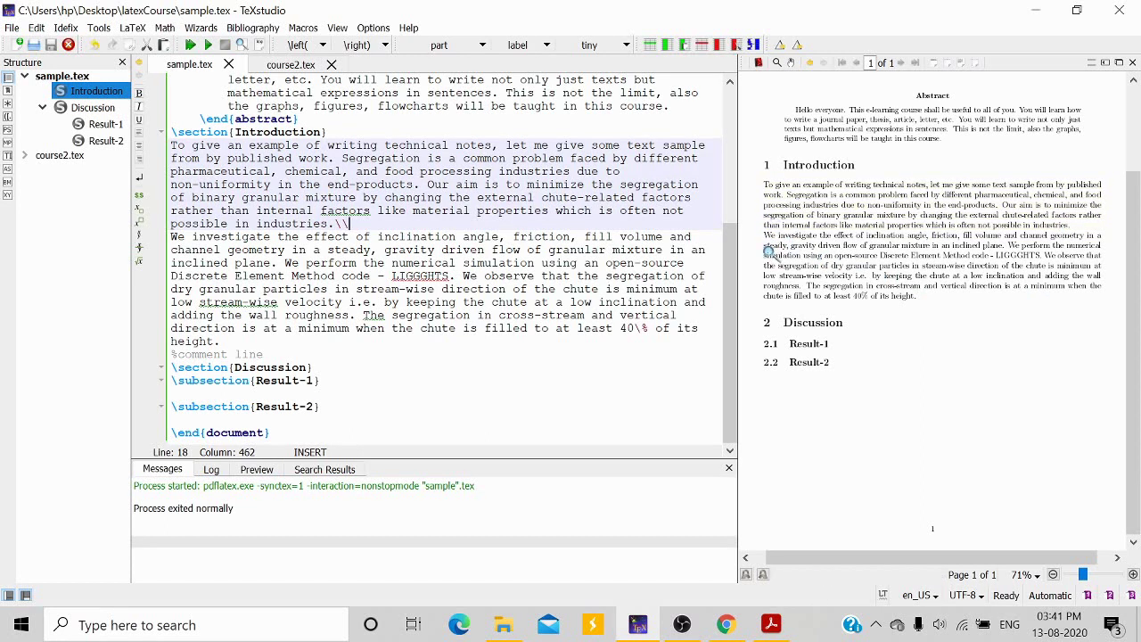
Step: Remove the \\ after "industries.", put an empty line back between the Introduction paragraphs, and recompile
{"action": "key", "text": "BackSpace"}
{"action": "key", "text": "BackSpace"}
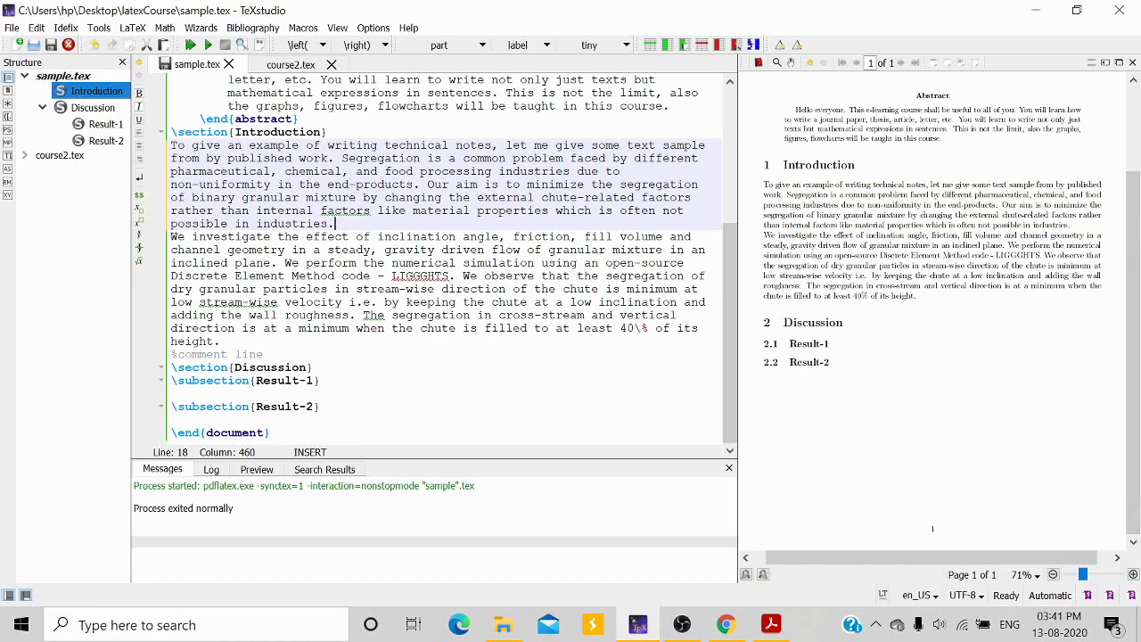
{"action": "key", "text": "Return"}
{"action": "key", "text": "F5"}
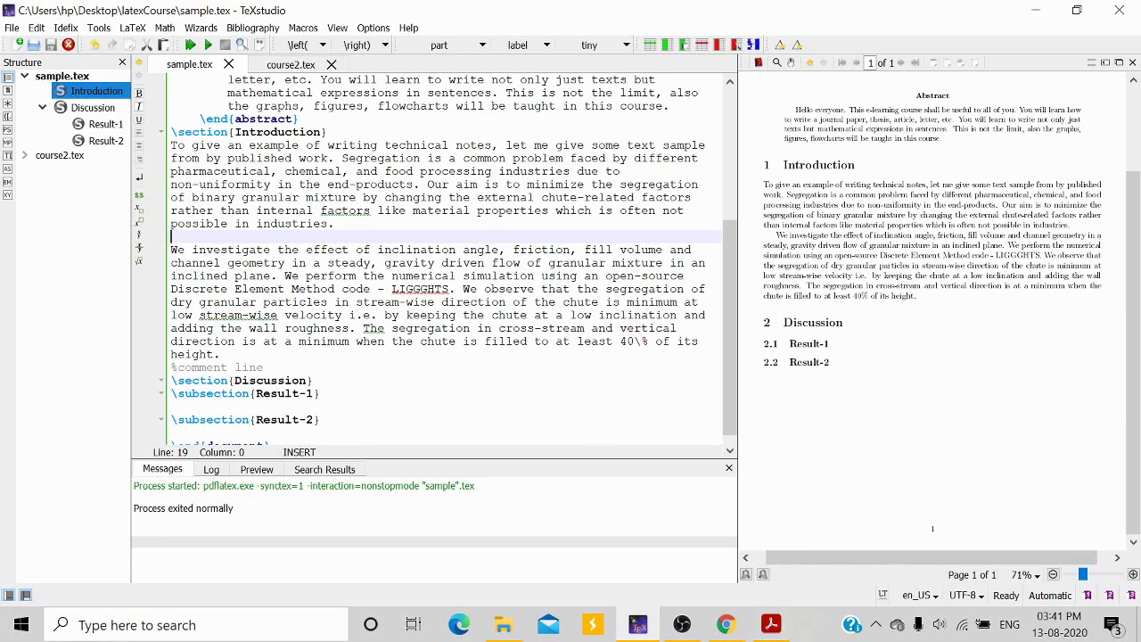
Step: Switch to Adobe Acrobat Reader, view the Text slide of course1.pdf, and return to TeXstudio
{"action": "left_click", "coordinate": [772, 624]}
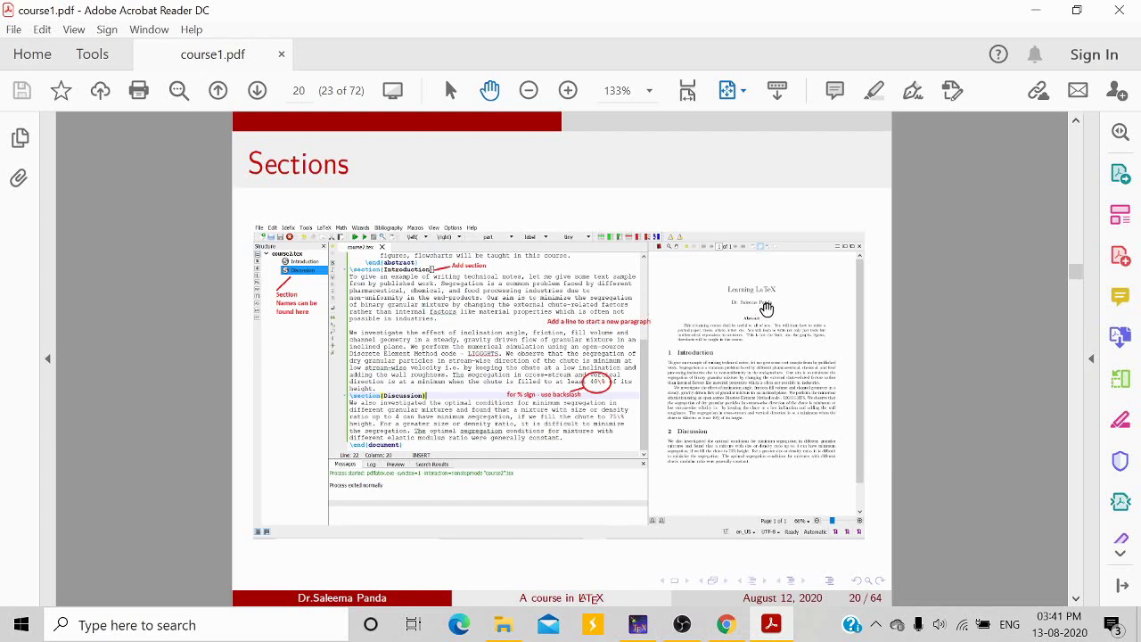
{"action": "scroll", "coordinate": [766, 307], "scroll_direction": "down", "scroll_amount": 1}
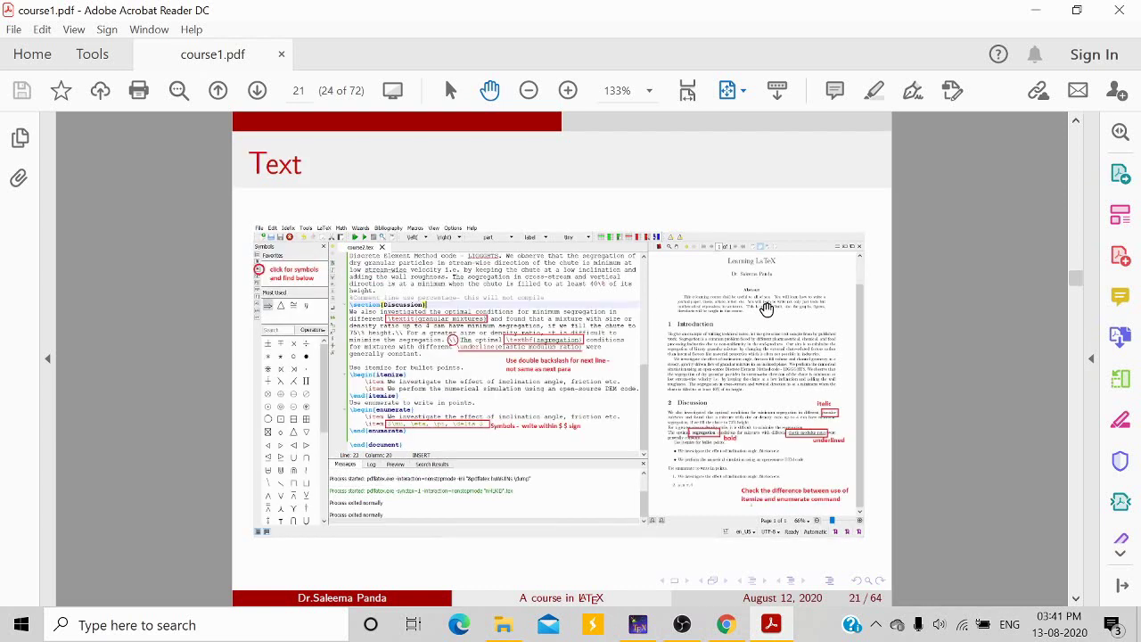
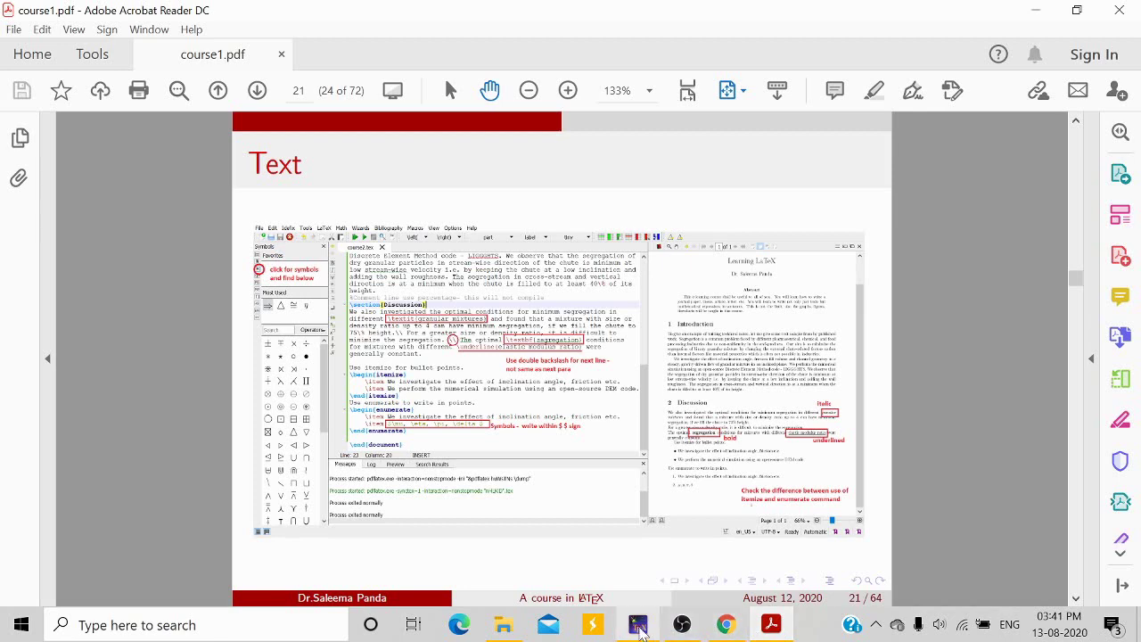
{"action": "left_click", "coordinate": [639, 627]}
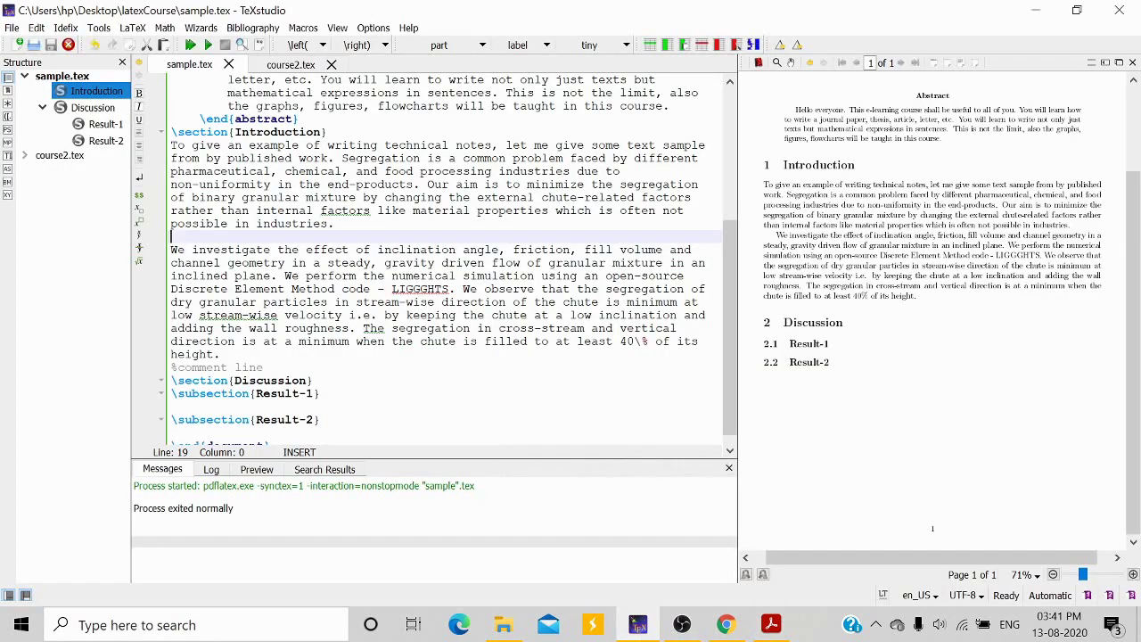
Step: Italicize "granular mixture" in the first Introduction paragraph by wrapping it in \textit{}
{"action": "scroll", "coordinate": [436, 258], "scroll_direction": "down", "scroll_amount": 1}
{"action": "left_click", "coordinate": [314, 367]}
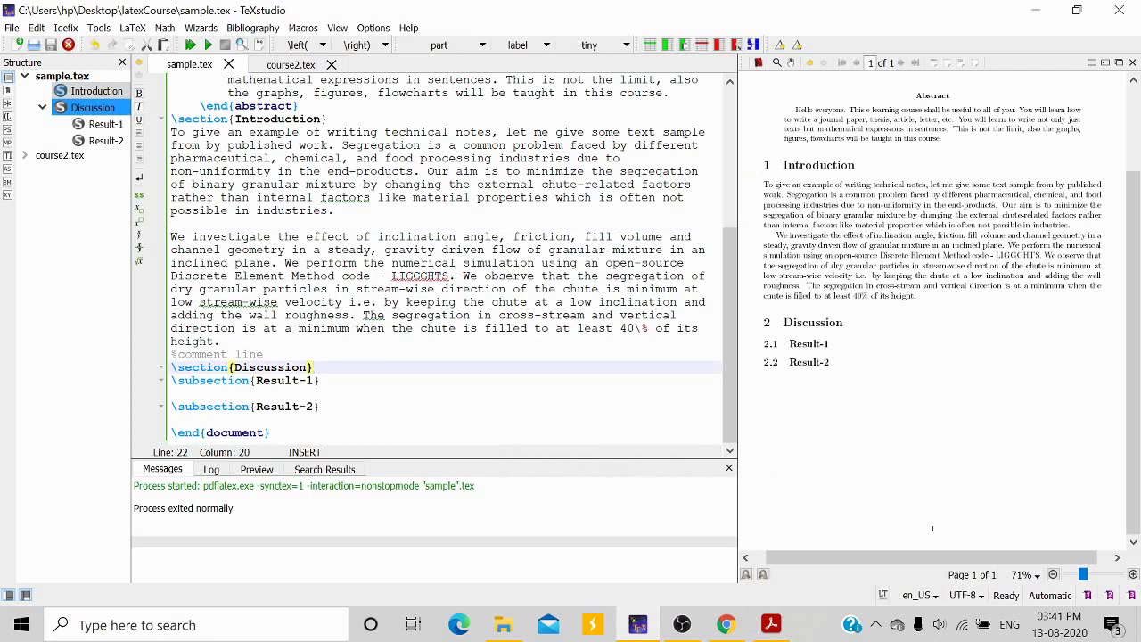
{"action": "left_click", "coordinate": [335, 210]}
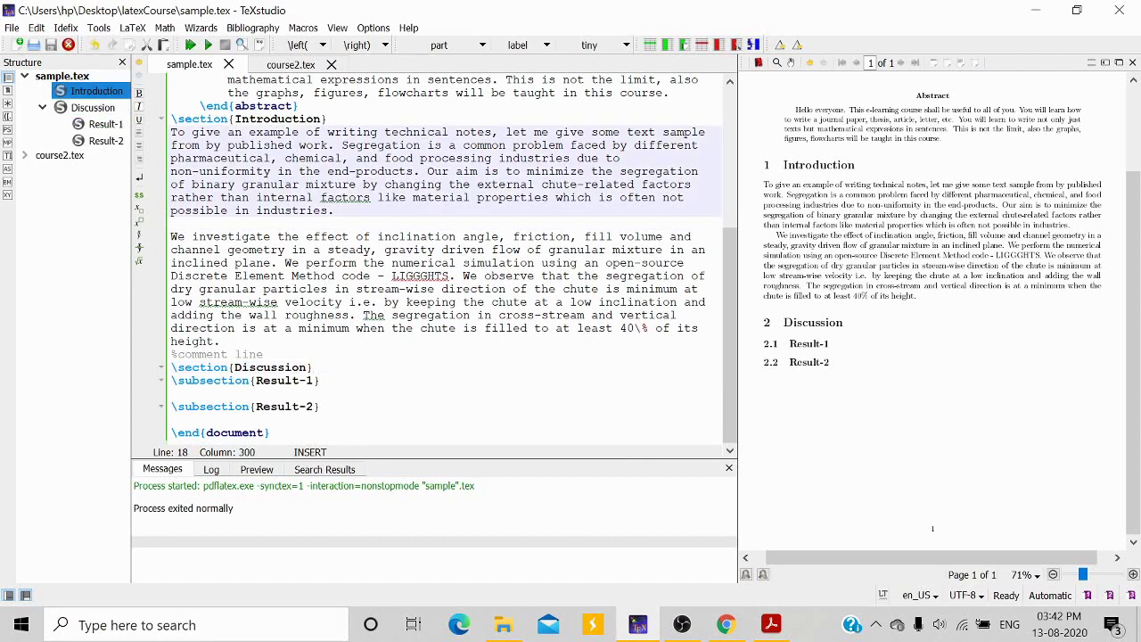
{"action": "left_click_drag", "start_coordinate": [240, 184], "coordinate": [358, 184]}
{"action": "left_click", "coordinate": [335, 211]}
{"action": "left_click", "coordinate": [241, 183]}
{"action": "type", "text": "\\"}
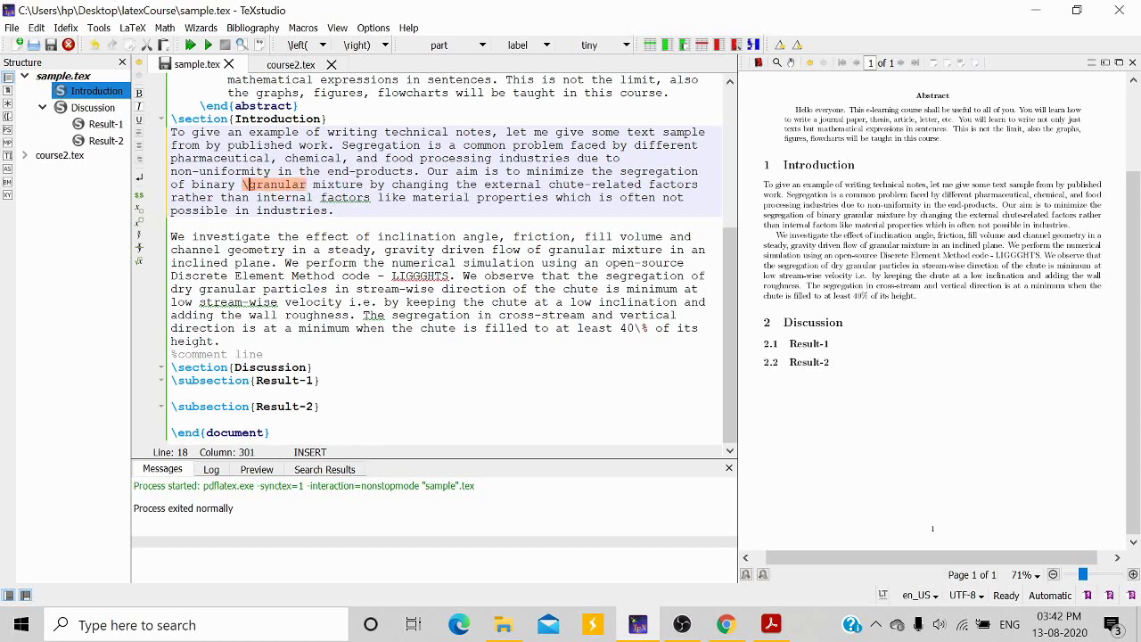
{"action": "type", "text": "tex"}
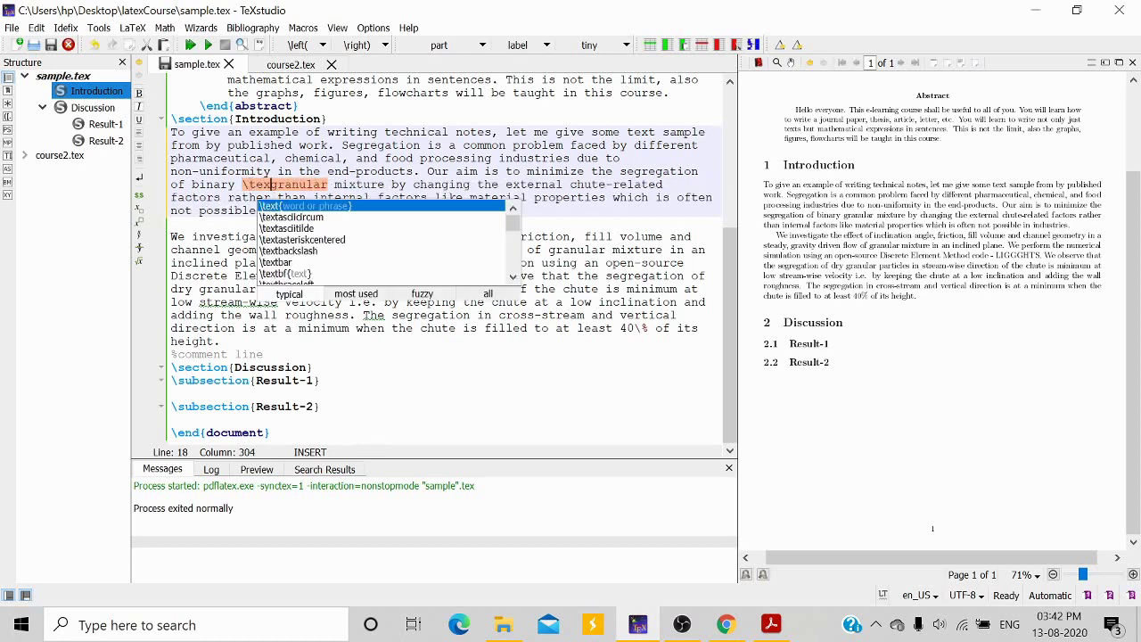
{"action": "type", "text": "it"}
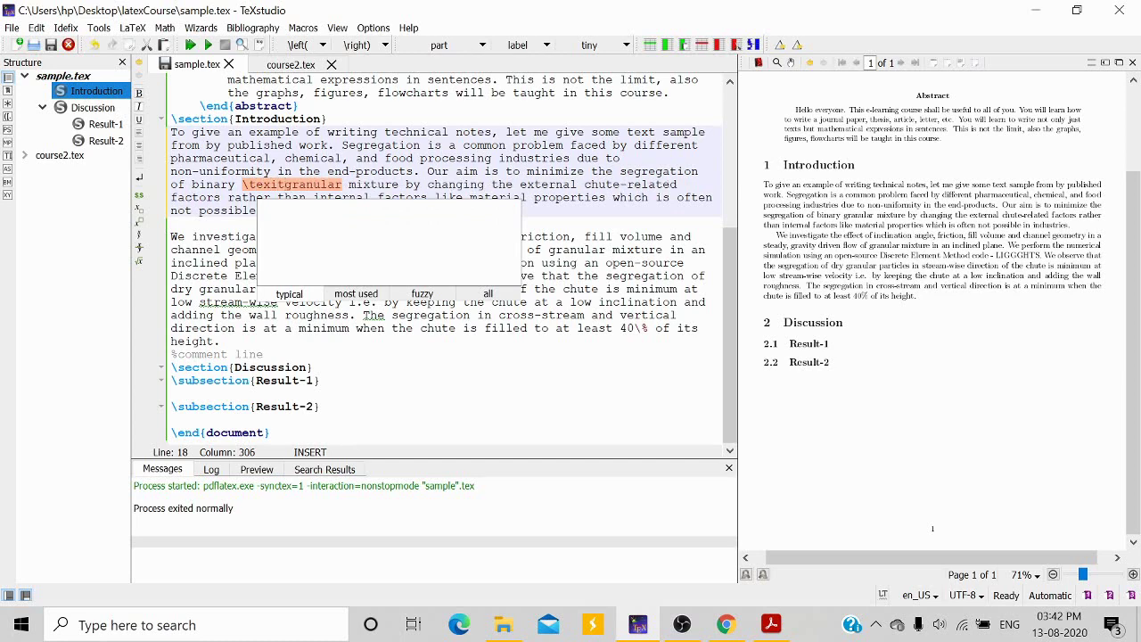
{"action": "key", "text": "BackSpace"}
{"action": "key", "text": "BackSpace"}
{"action": "type", "text": "t"}
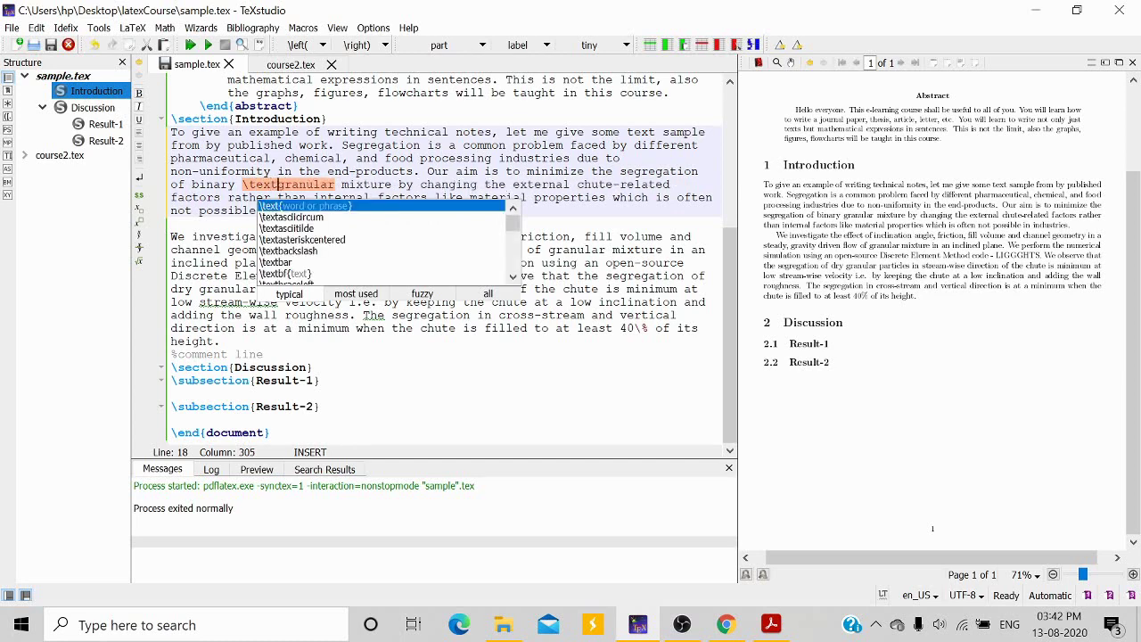
{"action": "type", "text": "i"}
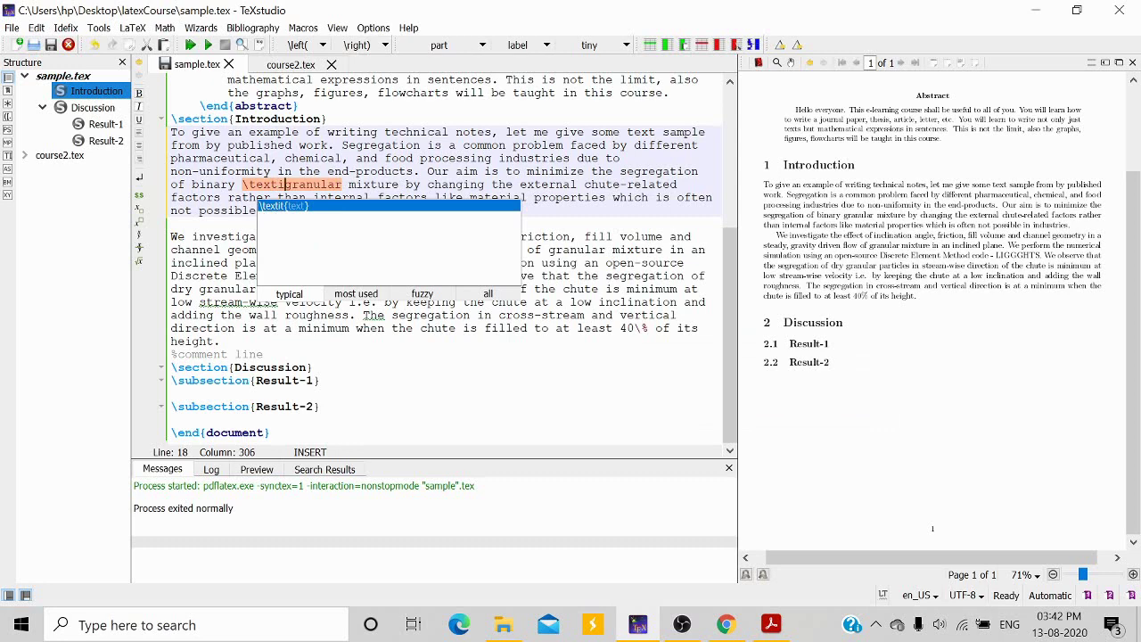
{"action": "type", "text": "t{"}
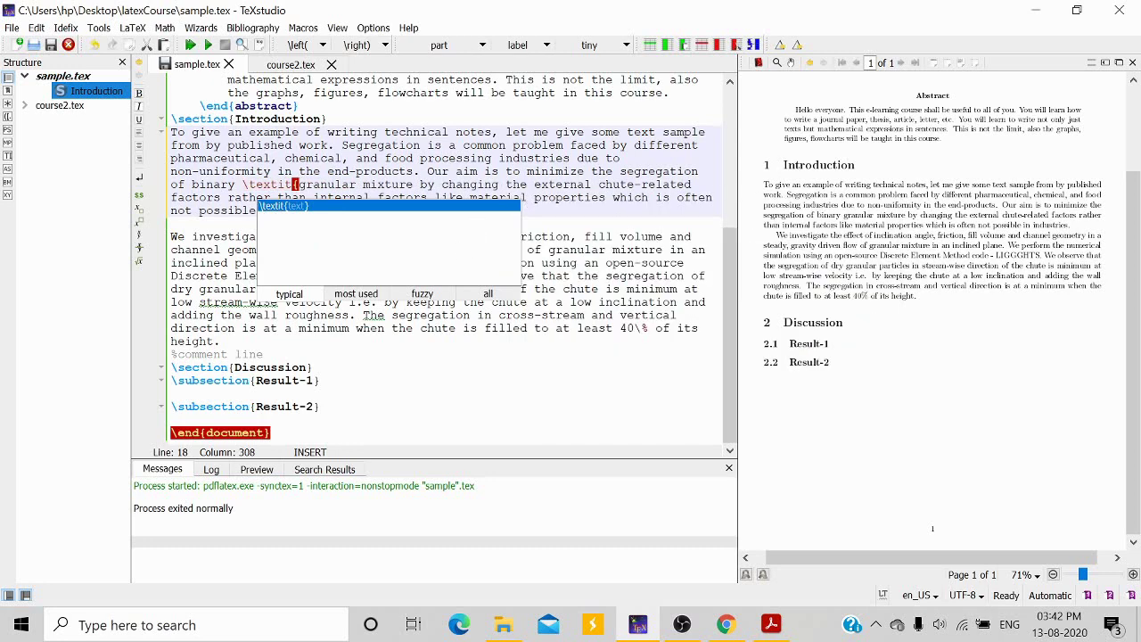
{"action": "left_click", "coordinate": [414, 184]}
{"action": "type", "text": "}"}
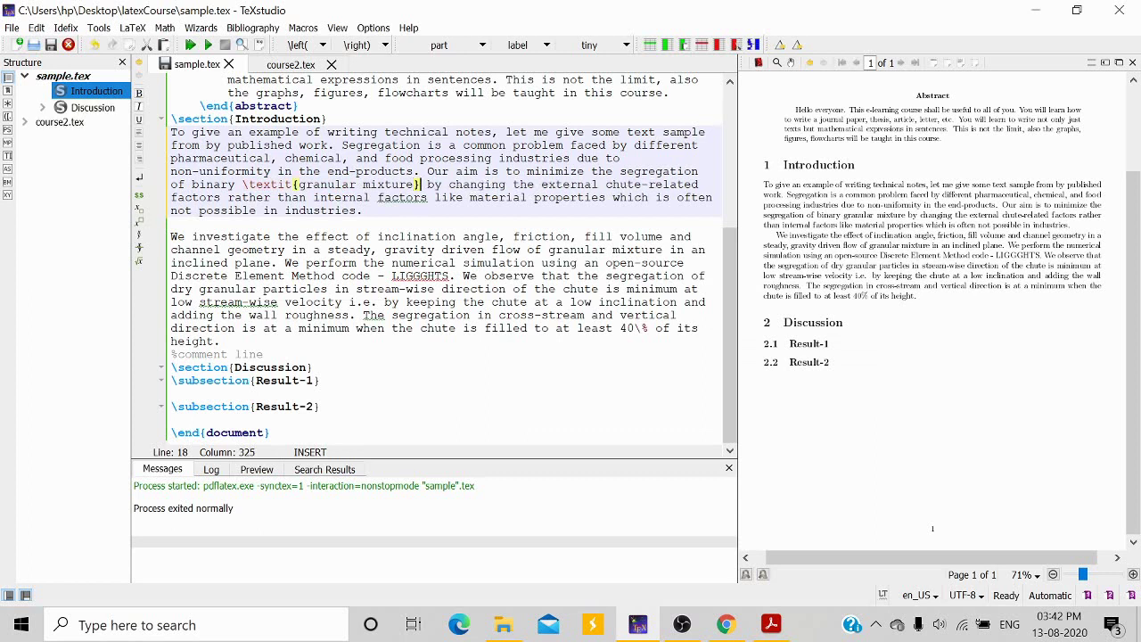
Step: Recompile the document and magnify the "granular mixture" text in the preview
{"action": "left_click", "coordinate": [190, 45]}
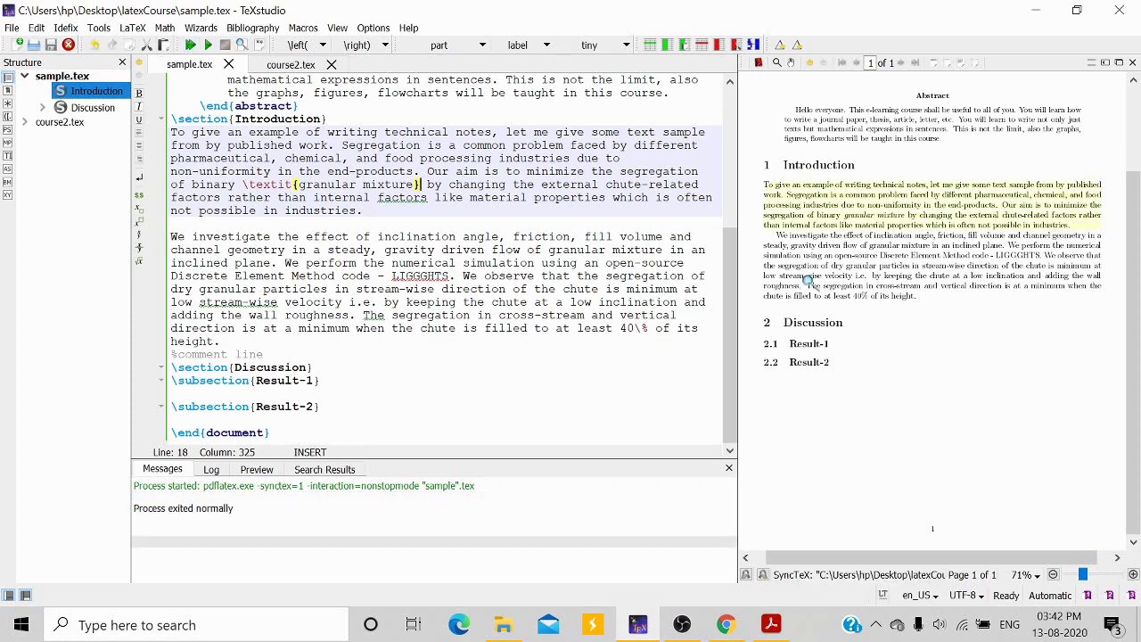
{"action": "left_click", "coordinate": [869, 220]}
{"action": "left_click_drag", "start_coordinate": [869, 220], "coordinate": [871, 225]}
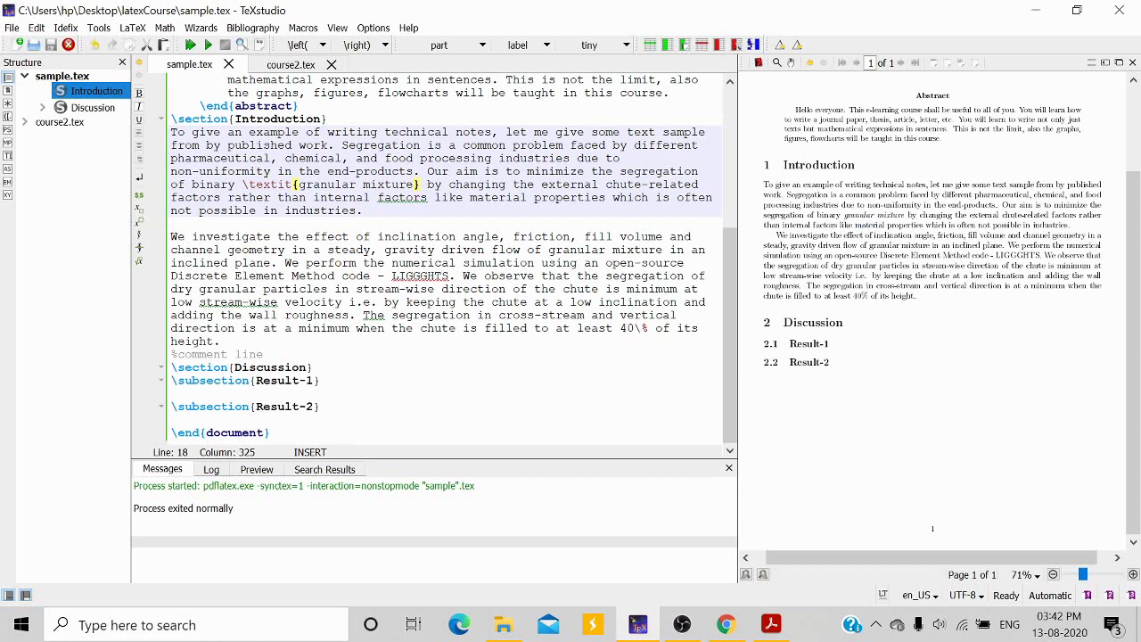
Step: Make "material properties" in the first Introduction paragraph bold with \textbf{}, recompile, and check it in the preview
{"action": "left_click", "coordinate": [463, 198]}
{"action": "key", "text": "Right"}
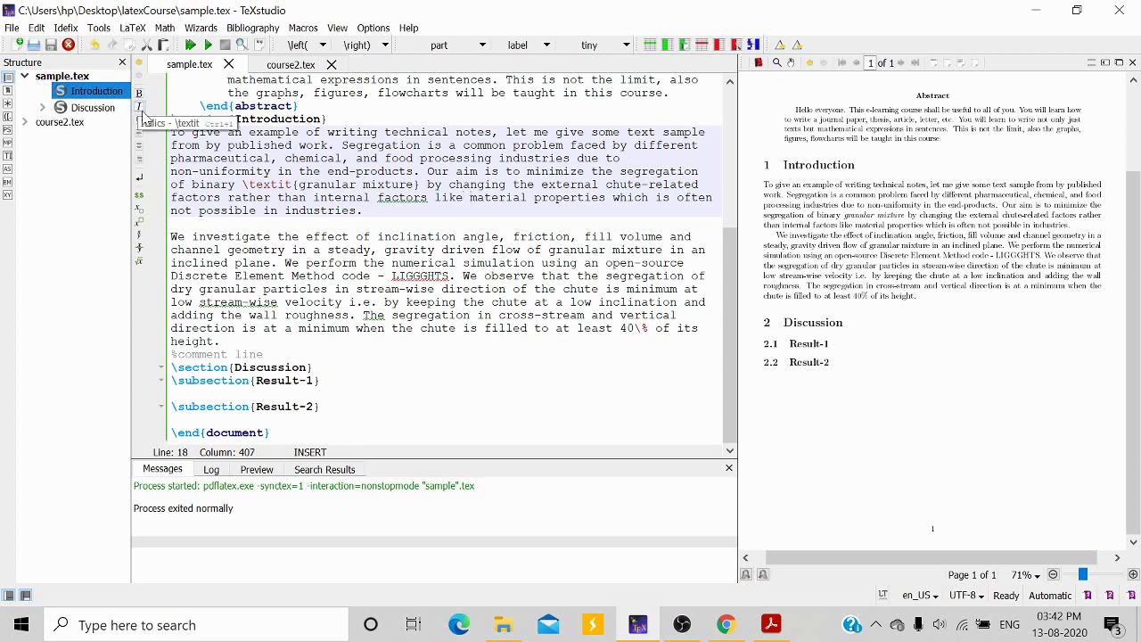
{"action": "left_click", "coordinate": [139, 93]}
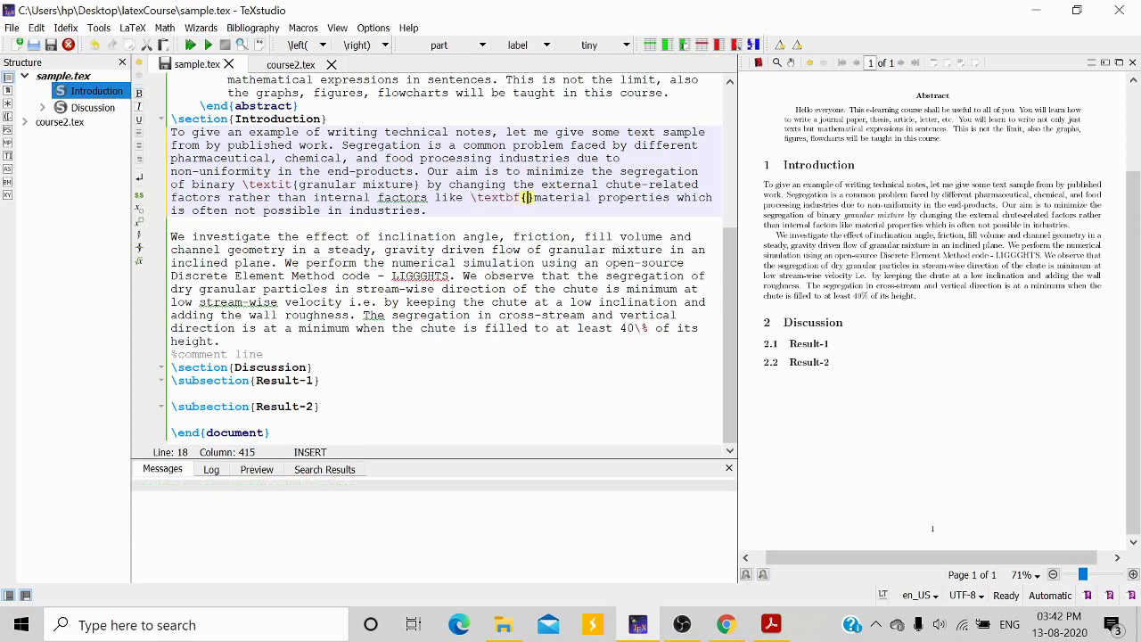
{"action": "key", "text": "Delete"}
{"action": "left_click", "coordinate": [663, 197]}
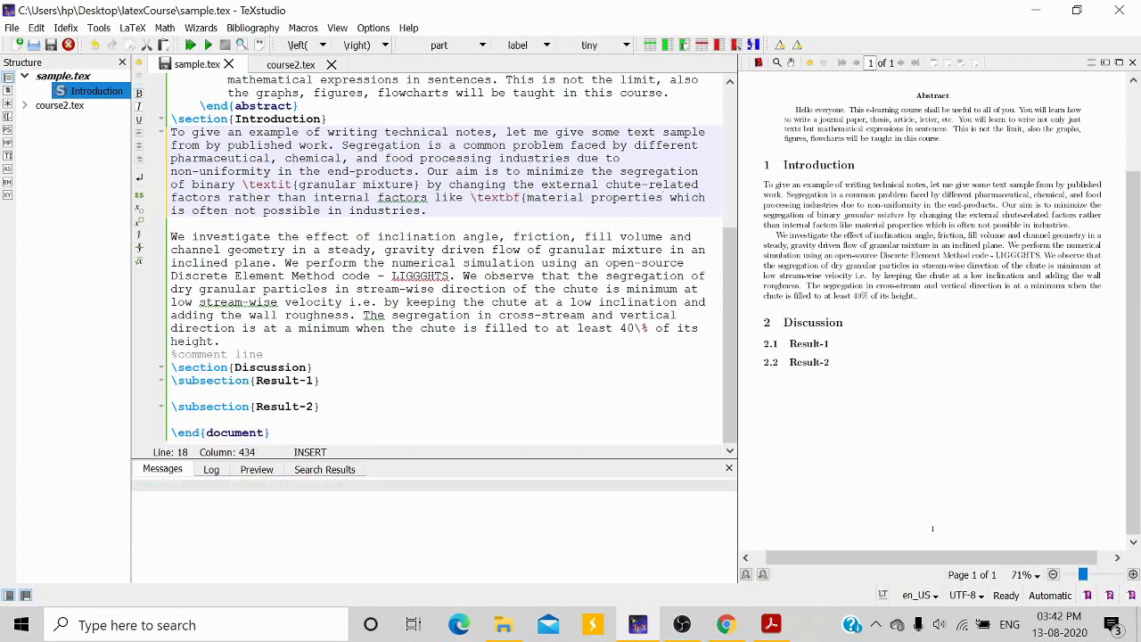
{"action": "type", "text": "}"}
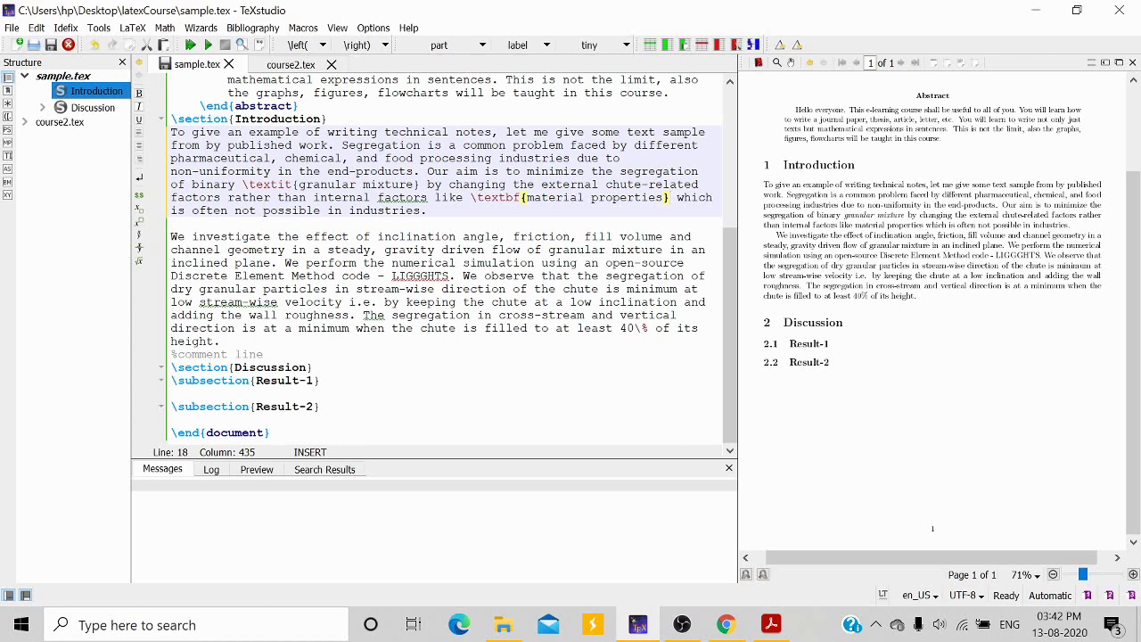
{"action": "left_click", "coordinate": [190, 44]}
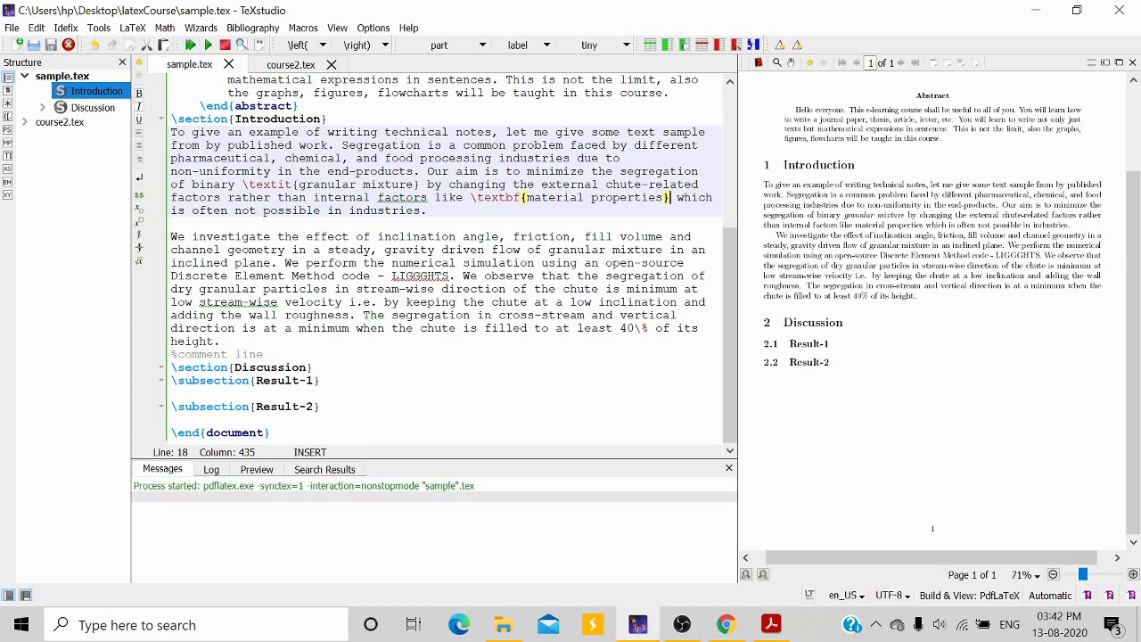
{"action": "left_click_drag", "start_coordinate": [897, 231], "coordinate": [894, 231]}
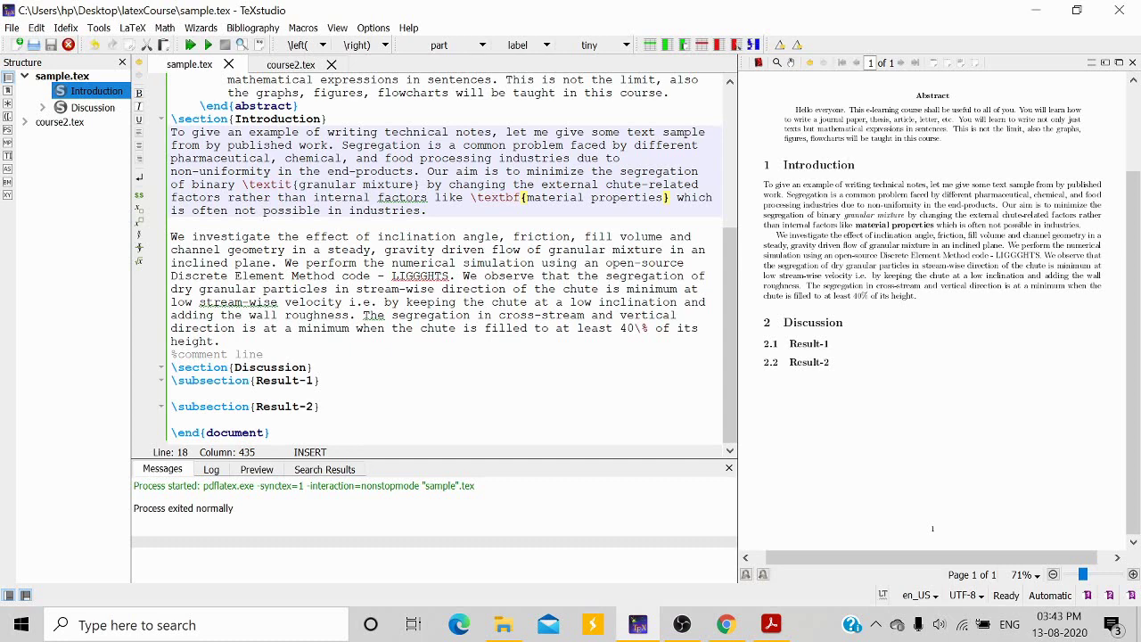
{"action": "left_click_drag", "start_coordinate": [854, 222], "coordinate": [889, 231]}
Step: Underline "numerical simulation" in the second Introduction paragraph with \underline{}, recompile, and check it in the preview
{"action": "left_click", "coordinate": [392, 263]}
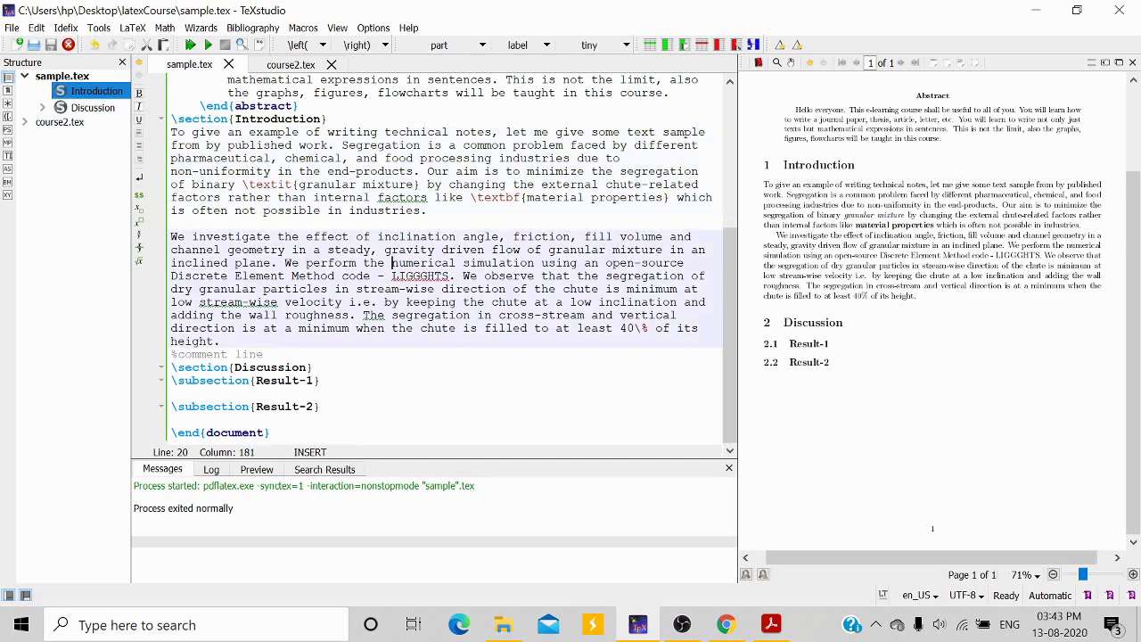
{"action": "left_click", "coordinate": [138, 118]}
{"action": "key", "text": "Delete"}
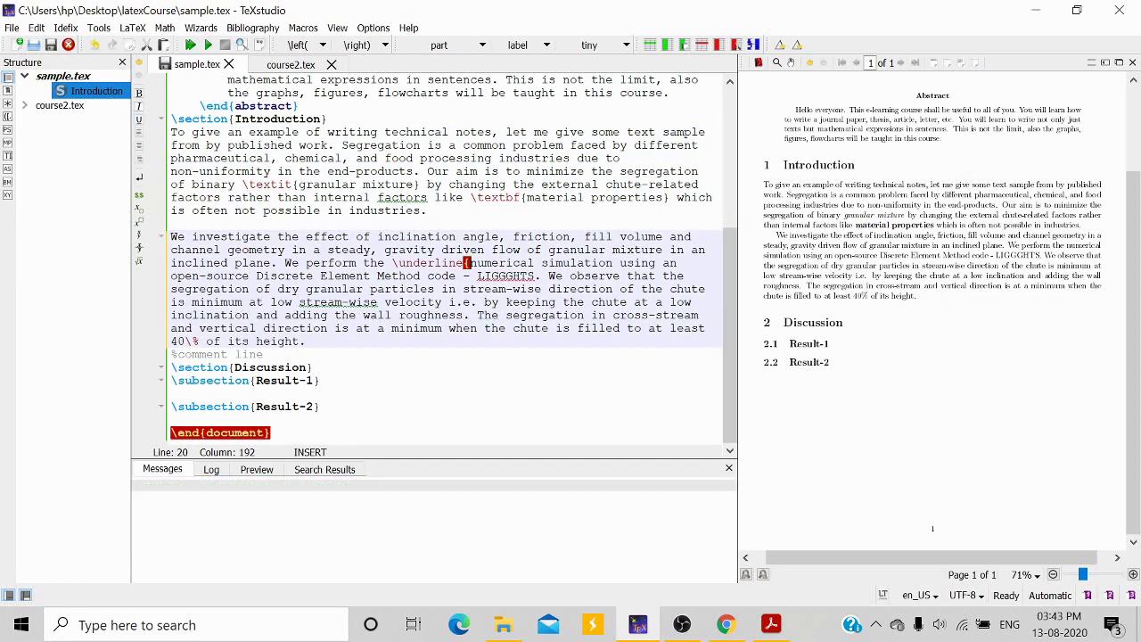
{"action": "left_click", "coordinate": [615, 263]}
{"action": "type", "text": "}"}
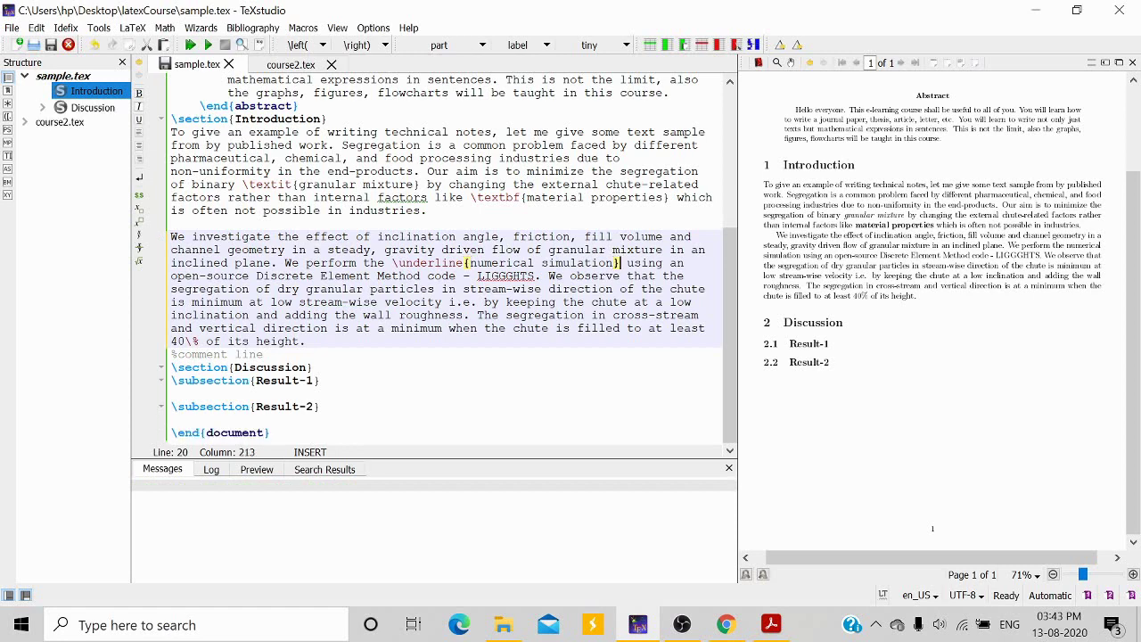
{"action": "left_click", "coordinate": [208, 45]}
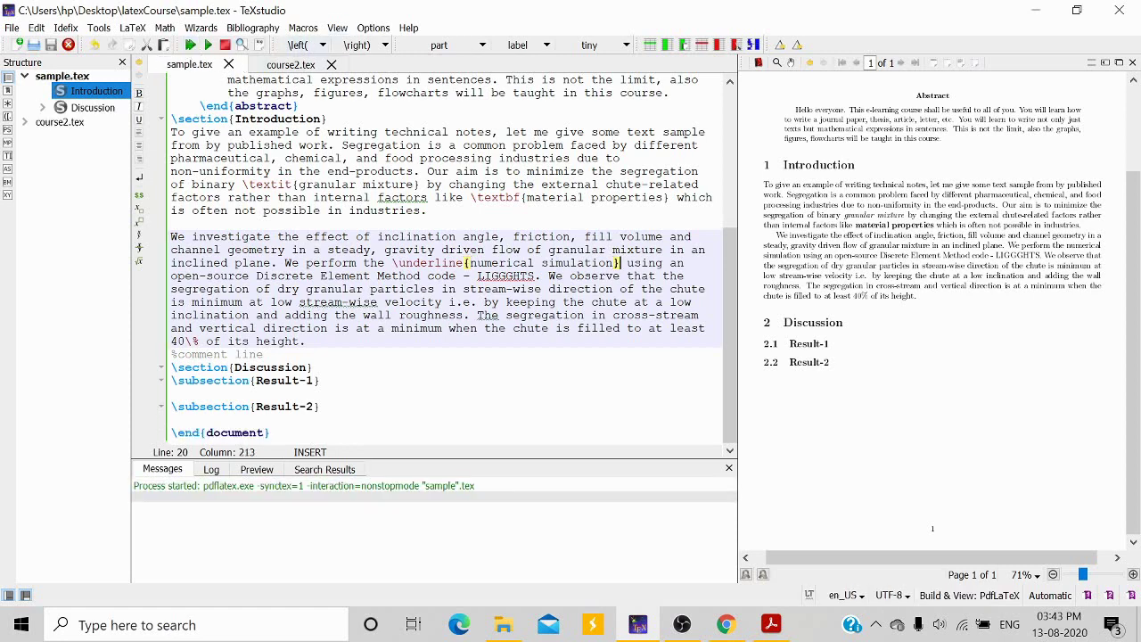
{"action": "left_click_drag", "start_coordinate": [806, 258], "coordinate": [802, 260]}
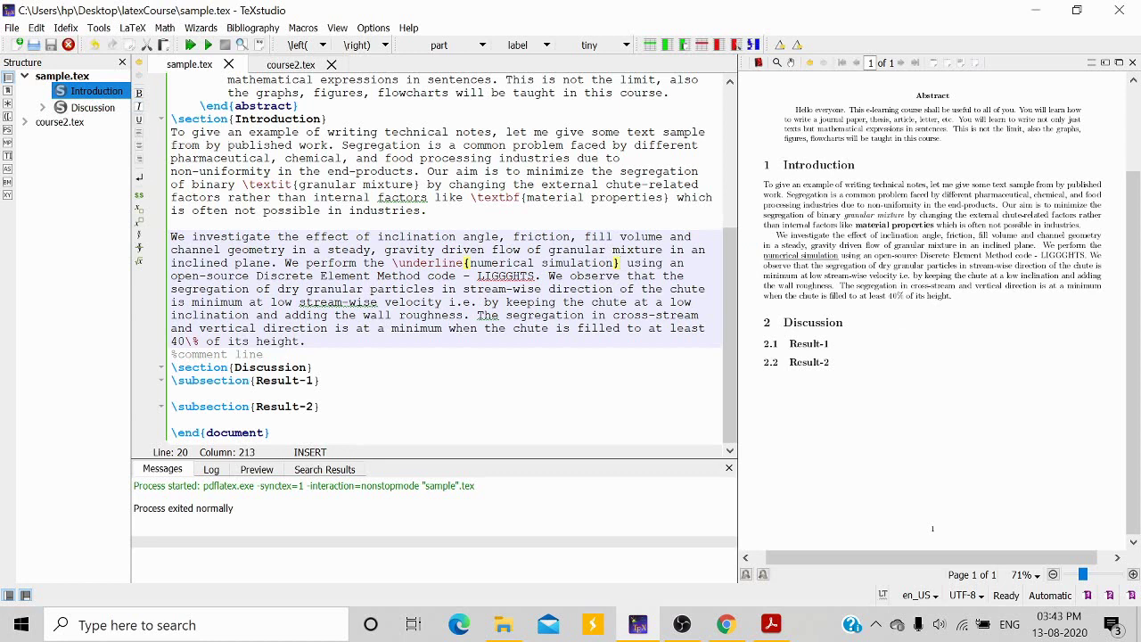
Step: Insert an itemize environment with an empty \item on the line below the Result-1 subsection heading
{"action": "left_click", "coordinate": [313, 367]}
{"action": "left_click", "coordinate": [313, 393]}
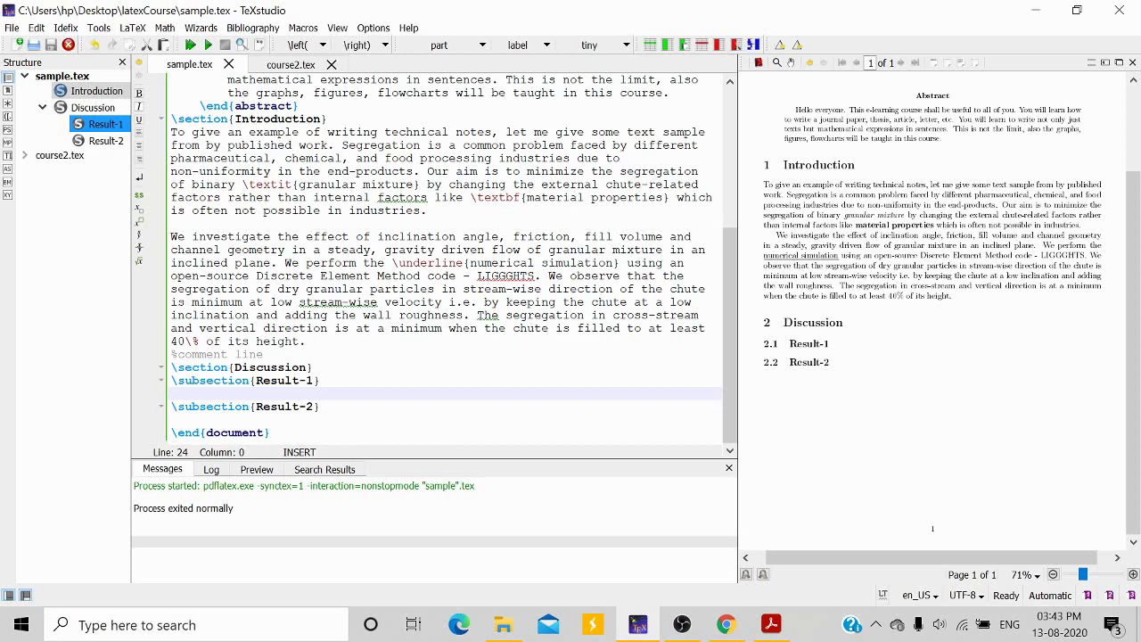
{"action": "type", "text": "\\"}
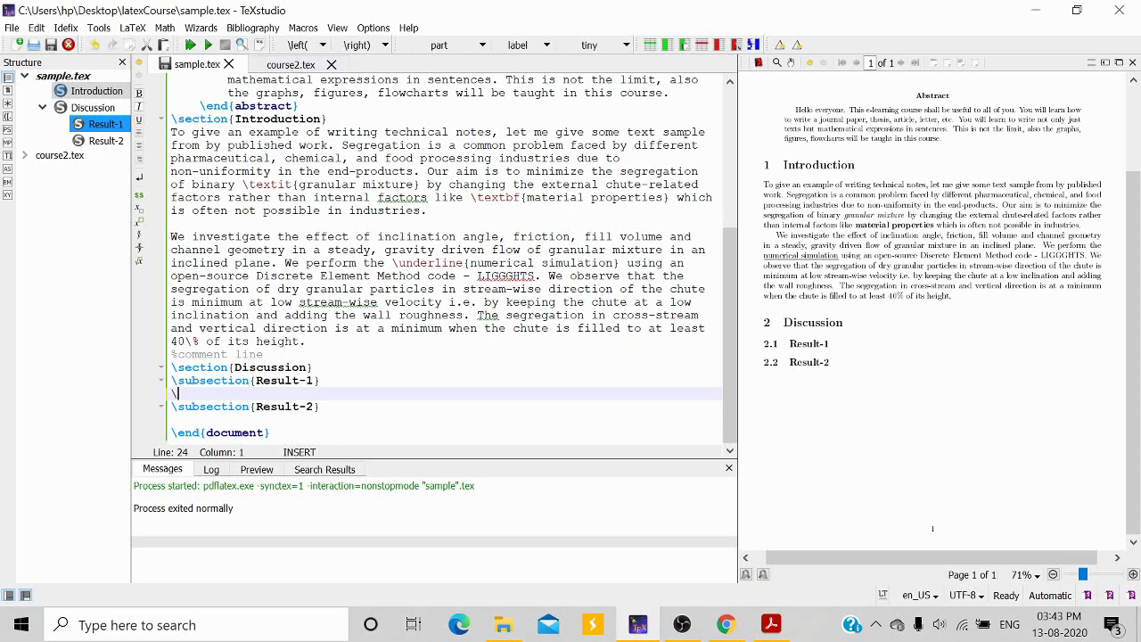
{"action": "type", "text": "begin"}
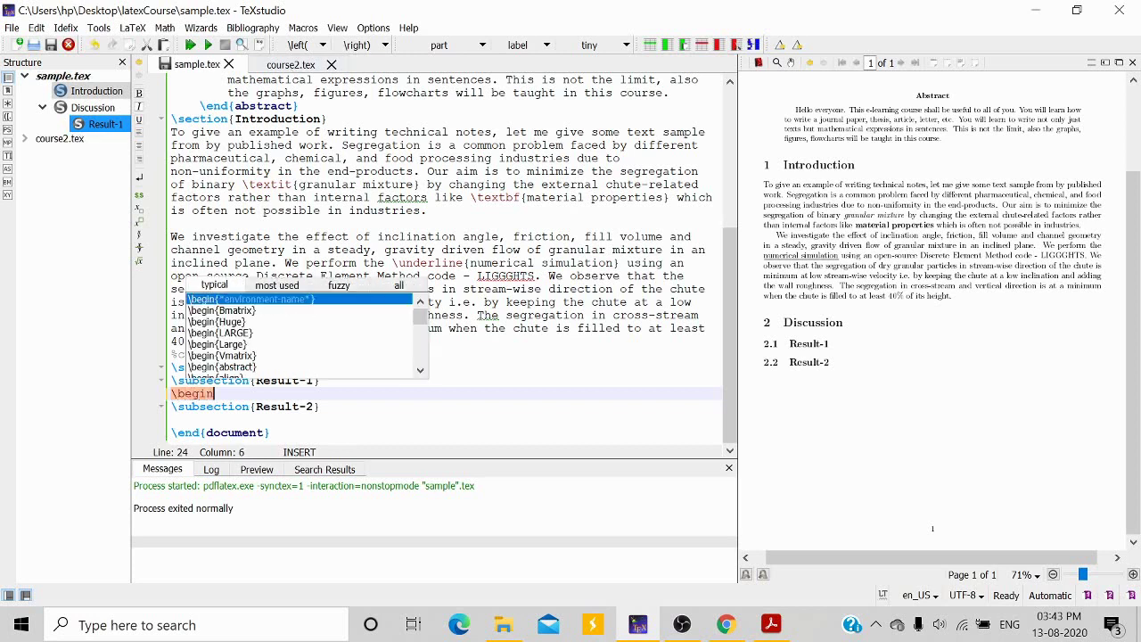
{"action": "type", "text": "{"}
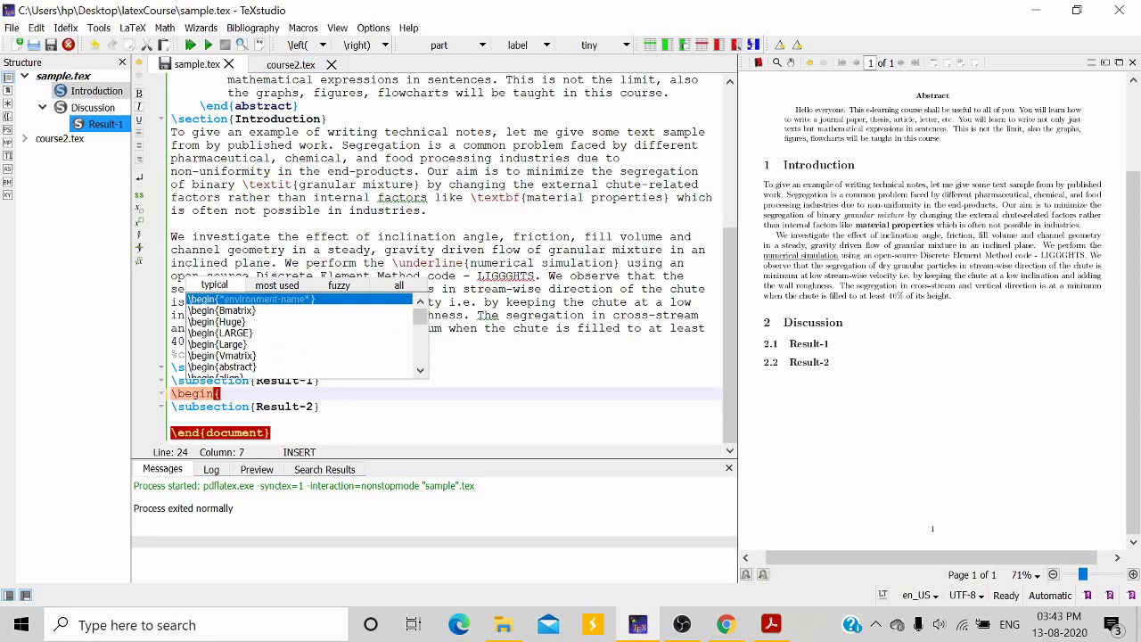
{"action": "type", "text": "ite"}
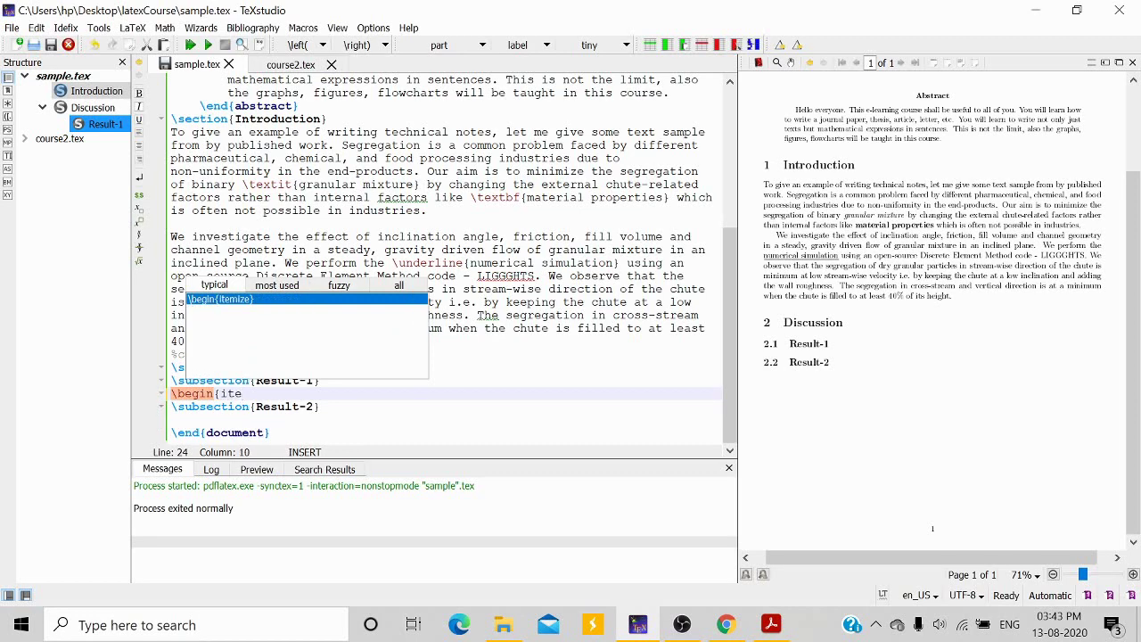
{"action": "key", "text": "Return"}
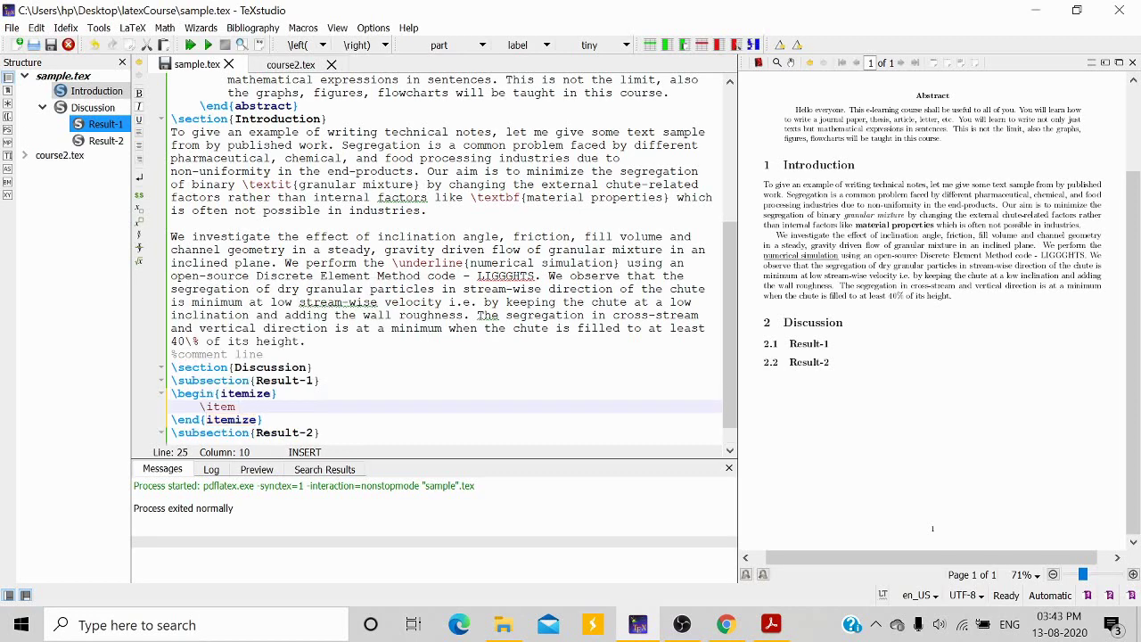
{"action": "scroll", "coordinate": [445, 258], "scroll_direction": "down", "scroll_amount": 1}
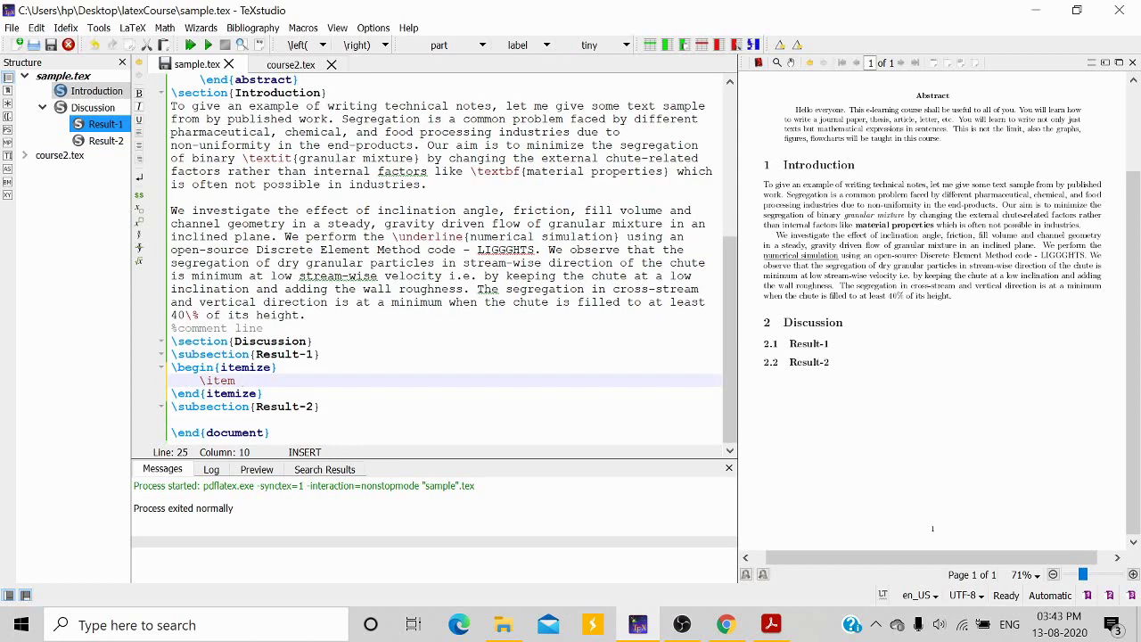
Step: Copy the two \item lines from the itemize list in course2.tex into the itemize environment in sample.tex
{"action": "left_click", "coordinate": [271, 65]}
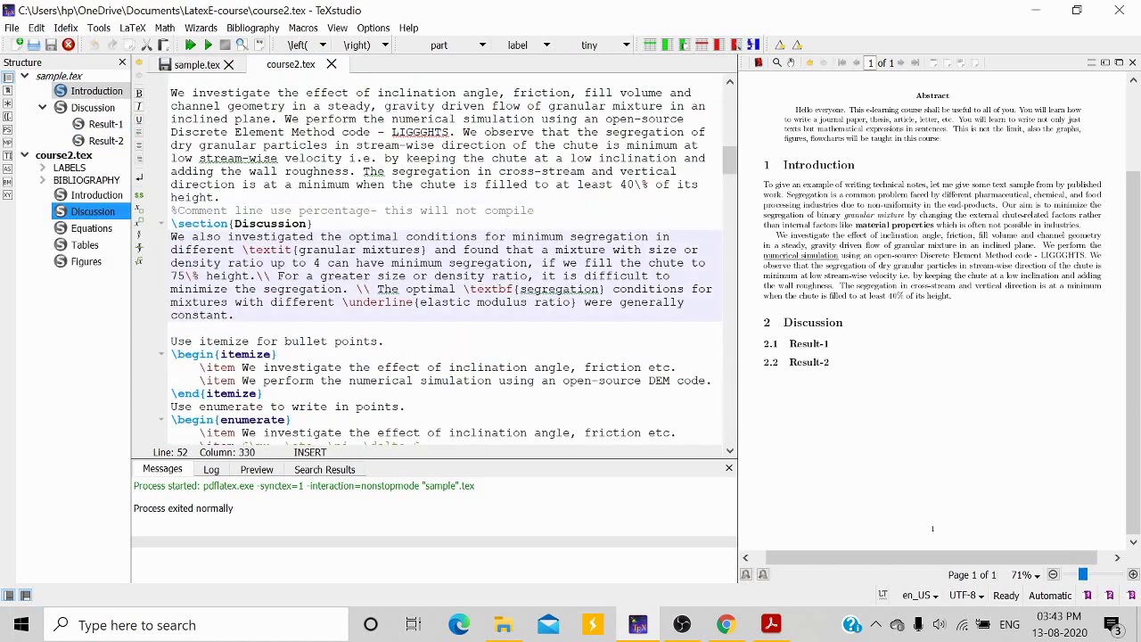
{"action": "scroll", "coordinate": [445, 258], "scroll_direction": "down", "scroll_amount": 4}
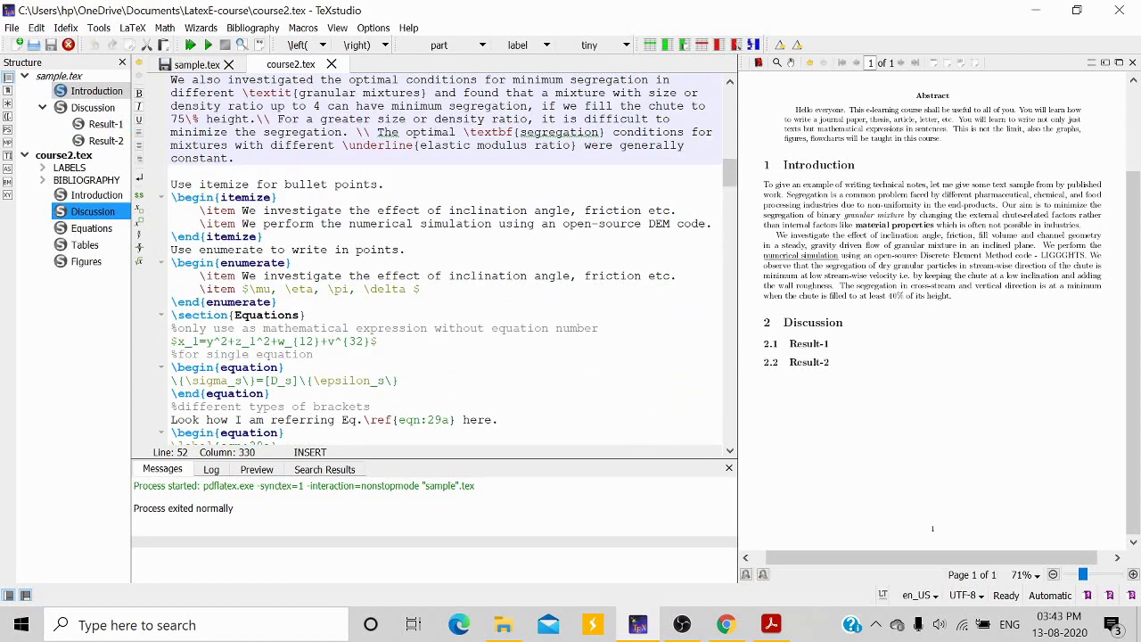
{"action": "left_click_drag", "start_coordinate": [200, 210], "coordinate": [713, 223]}
{"action": "key", "text": "ctrl+c"}
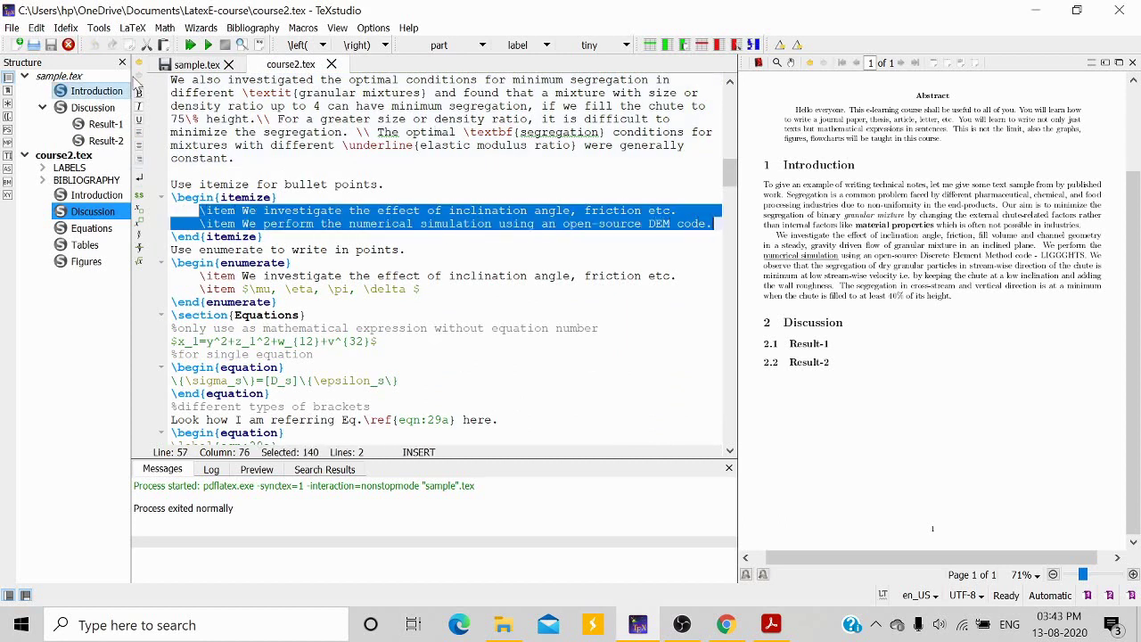
{"action": "left_click", "coordinate": [208, 65]}
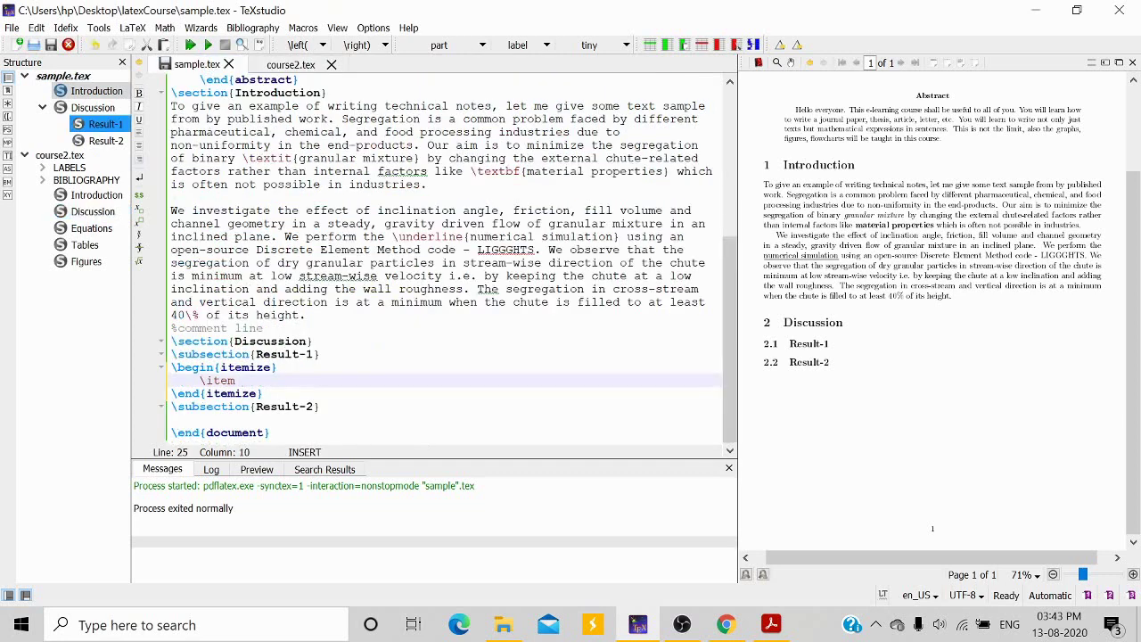
{"action": "key", "text": "ctrl+v"}
{"action": "key", "text": "Down"}
{"action": "key", "text": "Down"}
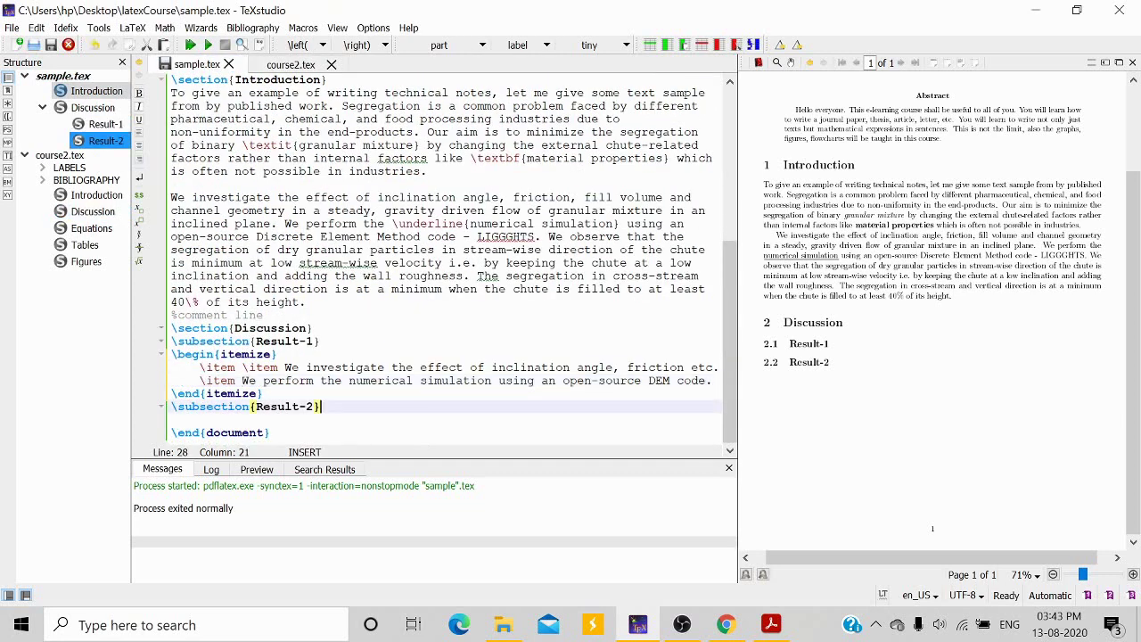
Step: With the PDF preview closed, delete the duplicate \item from the first Result-1 bullet and recompile the document
{"action": "left_click", "coordinate": [1132, 62]}
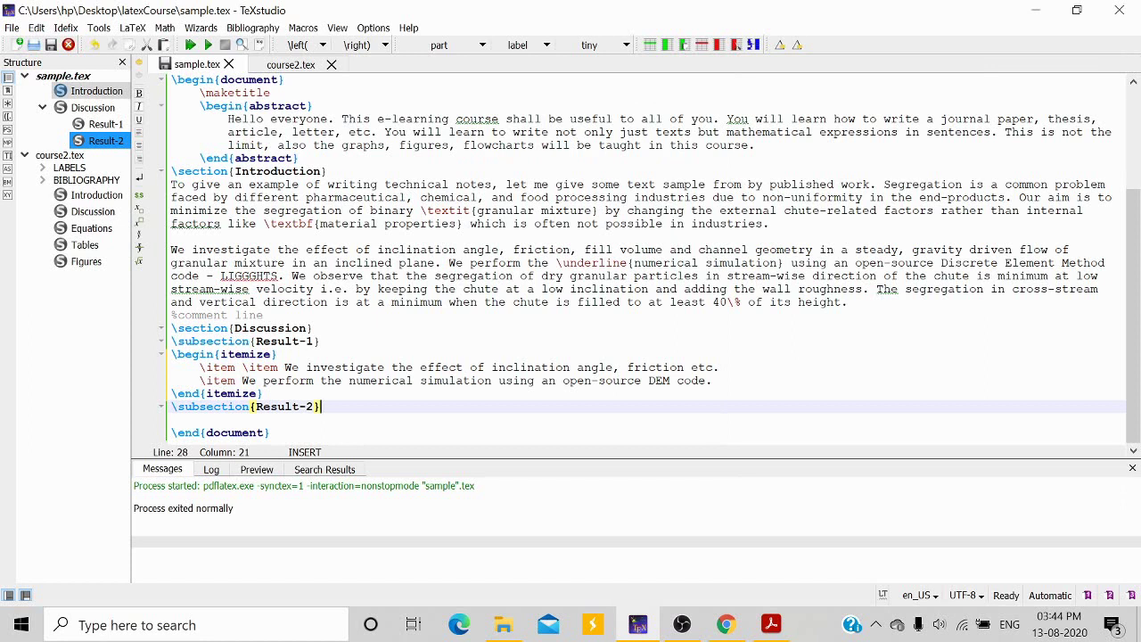
{"action": "key", "text": "Down"}
{"action": "key", "text": "Down"}
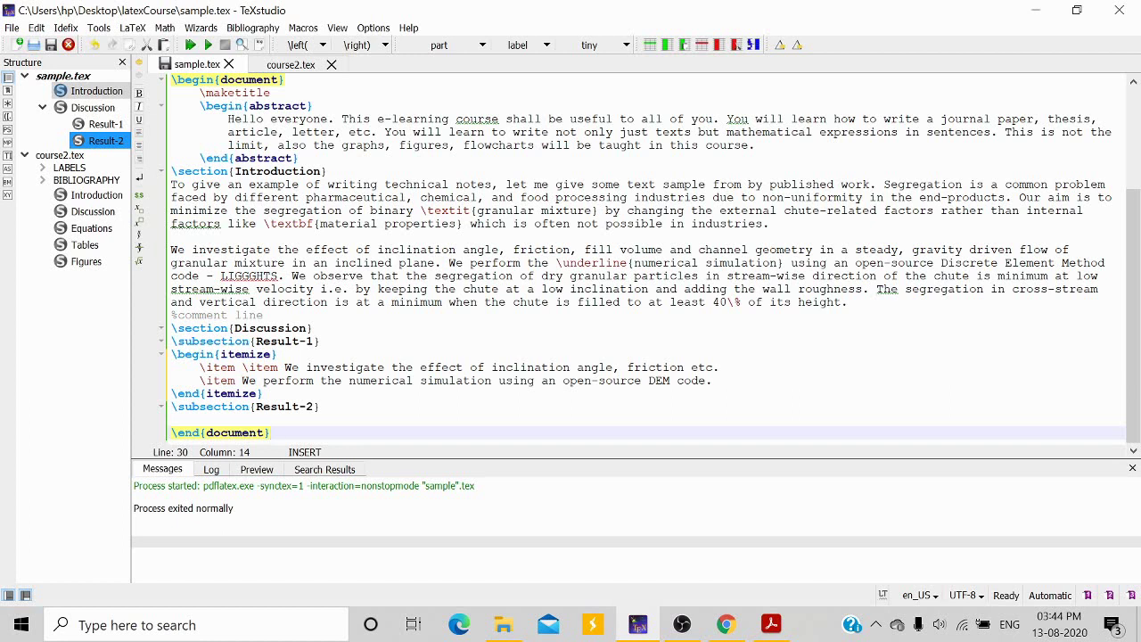
{"action": "left_click", "coordinate": [264, 393]}
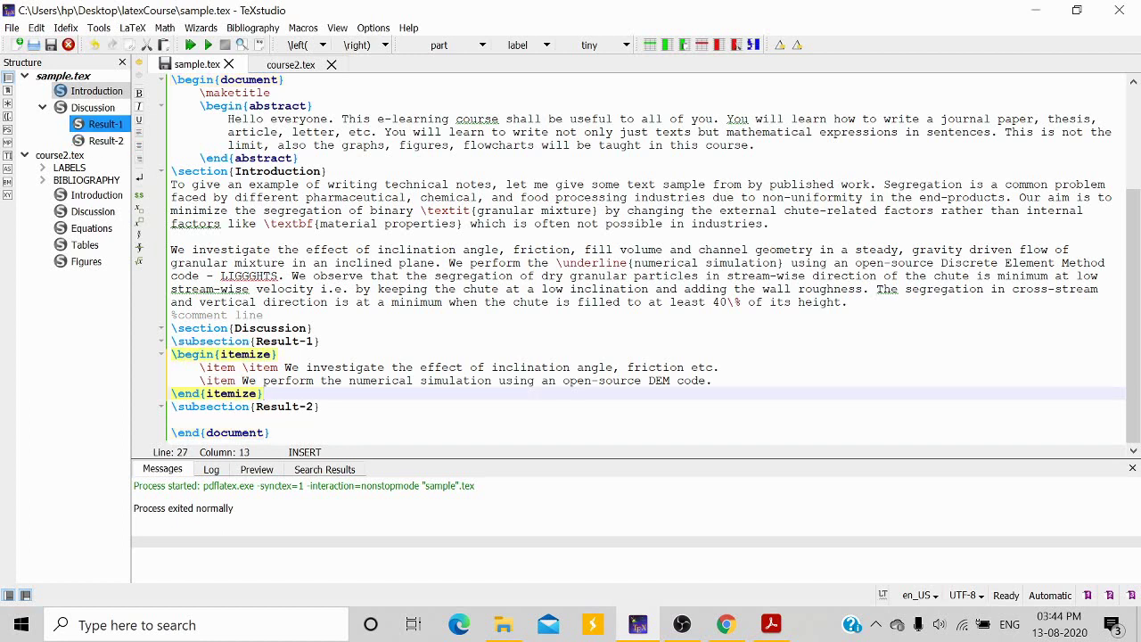
{"action": "left_click", "coordinate": [278, 368]}
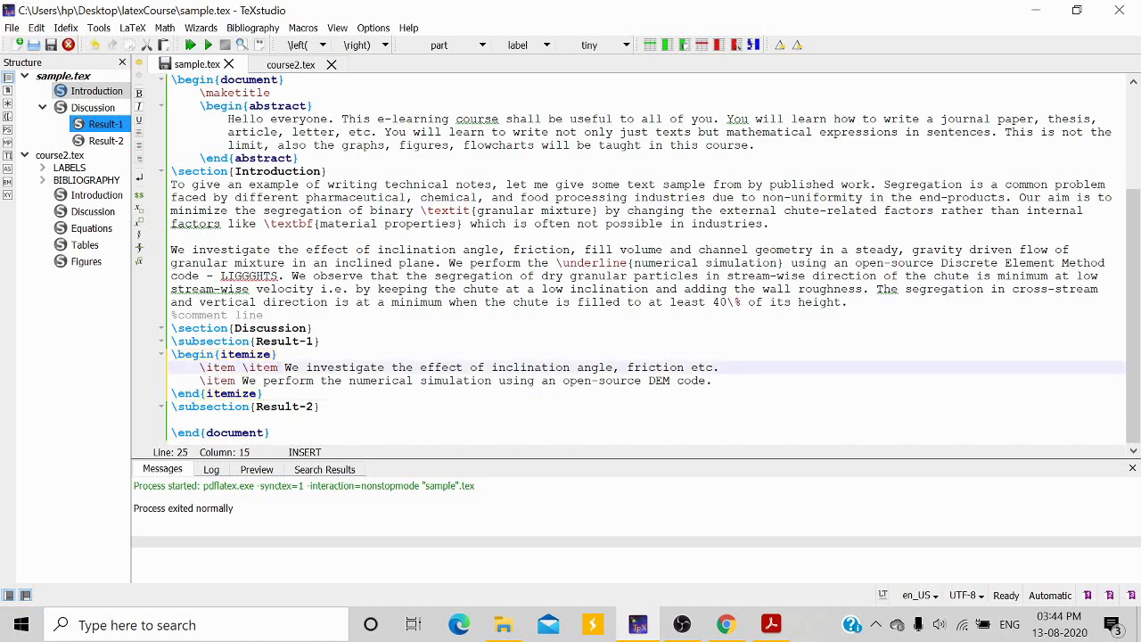
{"action": "key", "text": "BackSpace"}
{"action": "key", "text": "BackSpace"}
{"action": "key", "text": "BackSpace"}
{"action": "key", "text": "BackSpace"}
{"action": "key", "text": "BackSpace"}
{"action": "key", "text": "BackSpace"}
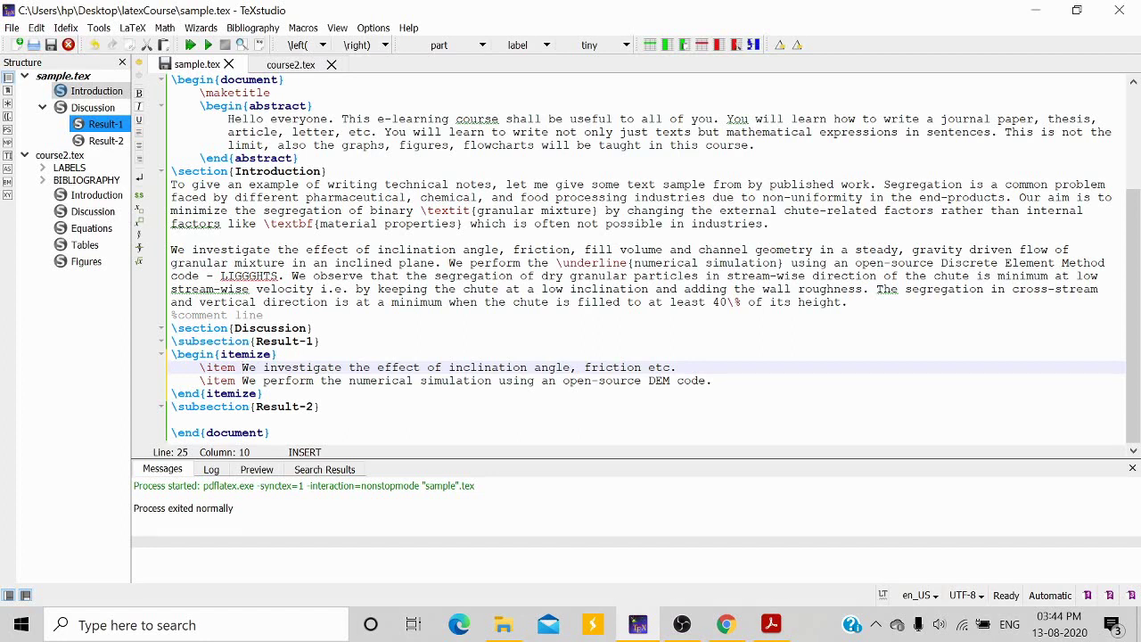
{"action": "left_click", "coordinate": [190, 44]}
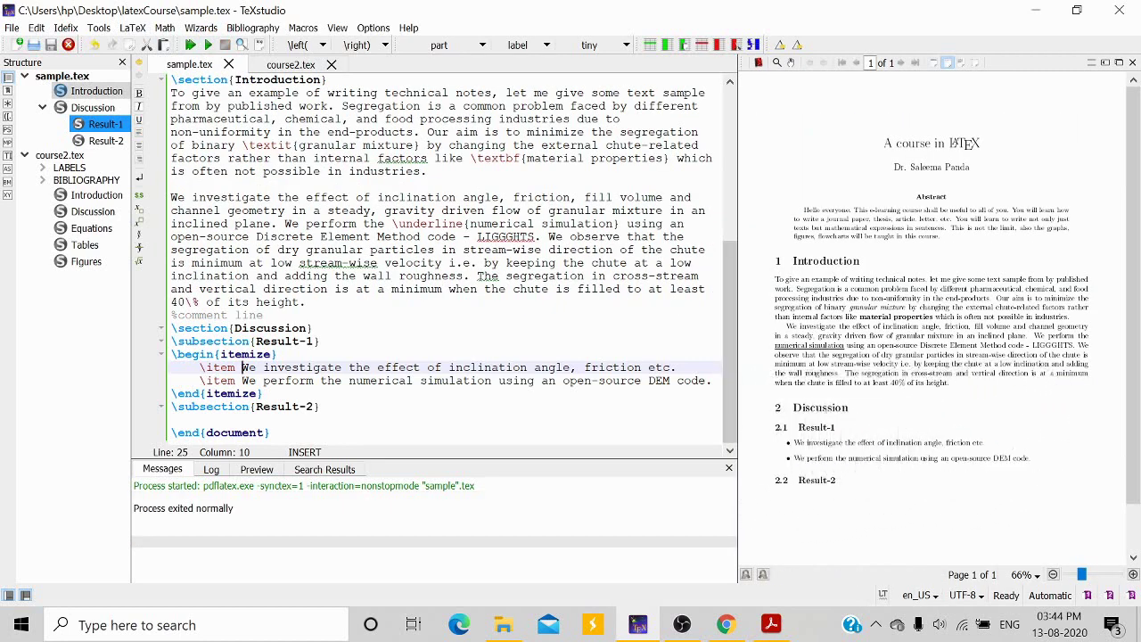
Step: Add the line "I am using itemize command here" below the Result-1 heading, recompile, and magnify the bullets in the preview
{"action": "left_click", "coordinate": [319, 341]}
{"action": "key", "text": "Return"}
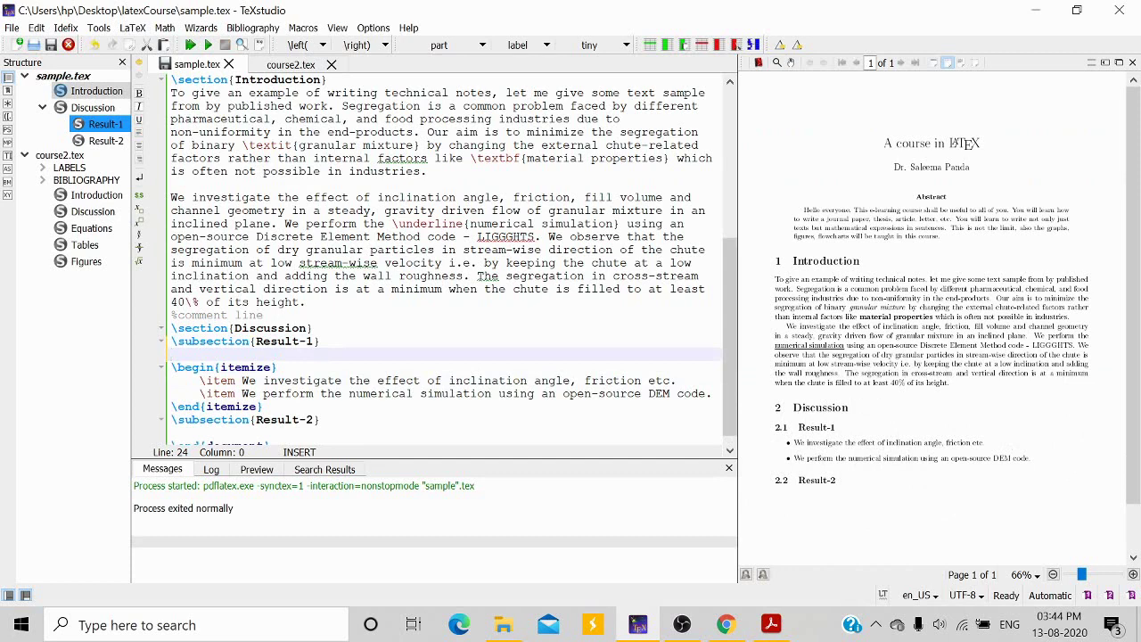
{"action": "type", "text": "I am using item"}
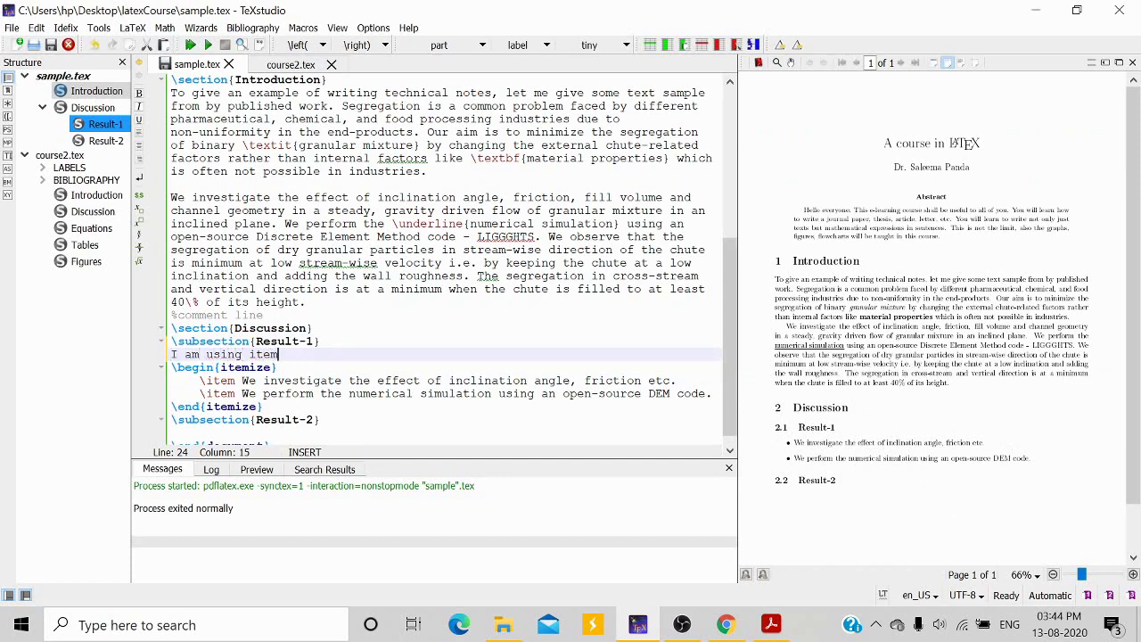
{"action": "type", "text": "ize command here"}
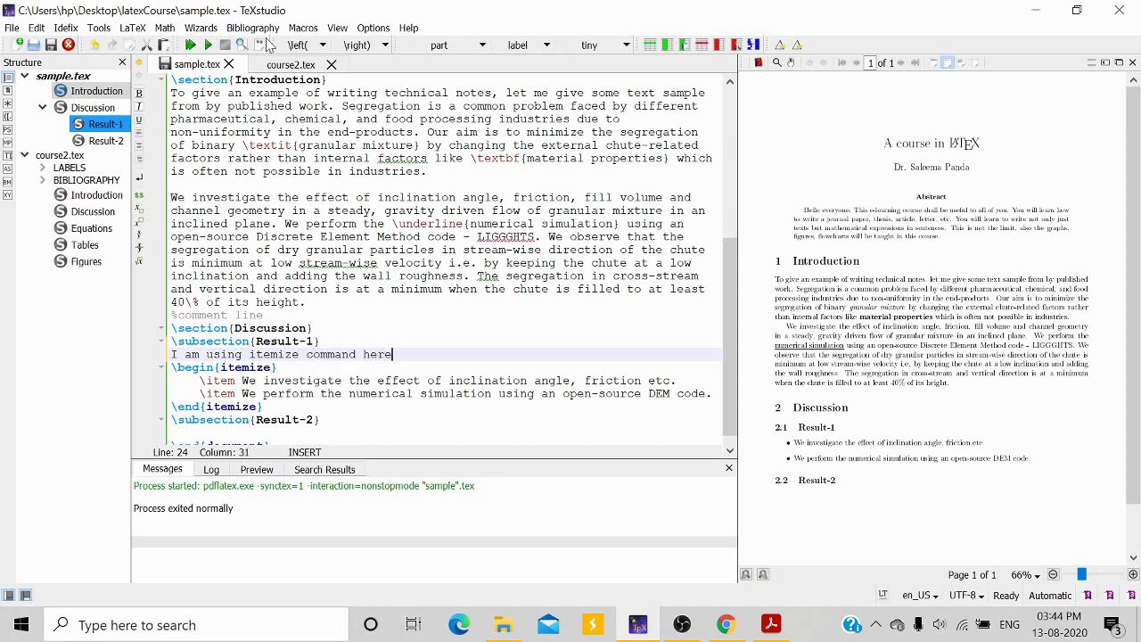
{"action": "left_click", "coordinate": [190, 44]}
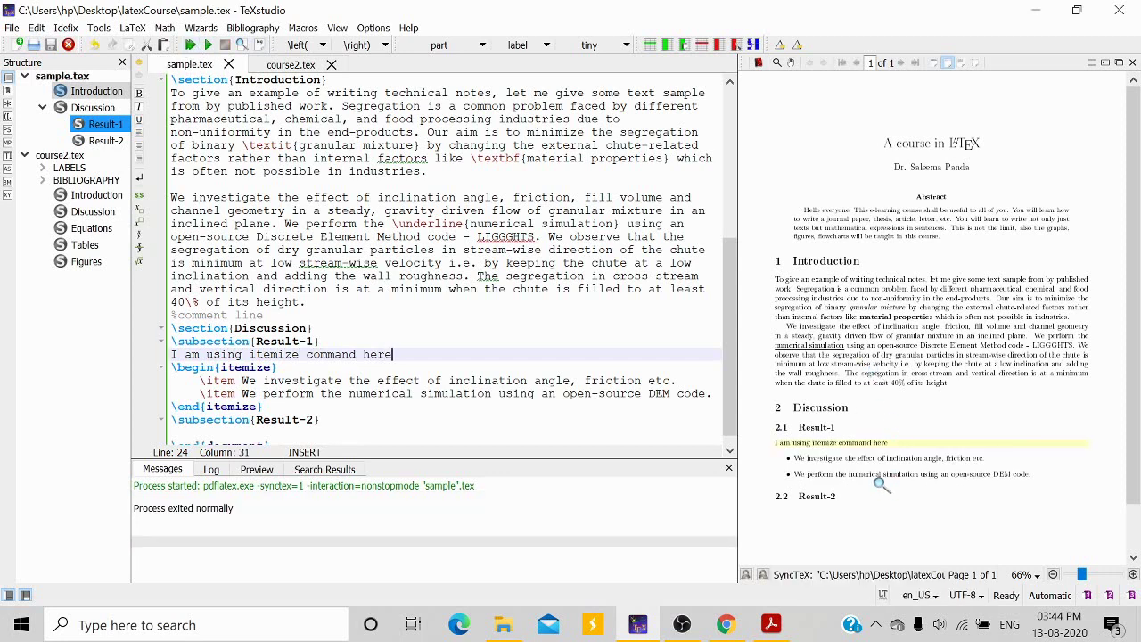
{"action": "left_click", "coordinate": [818, 461]}
{"action": "scroll", "coordinate": [830, 486], "scroll_direction": "down", "scroll_amount": 1}
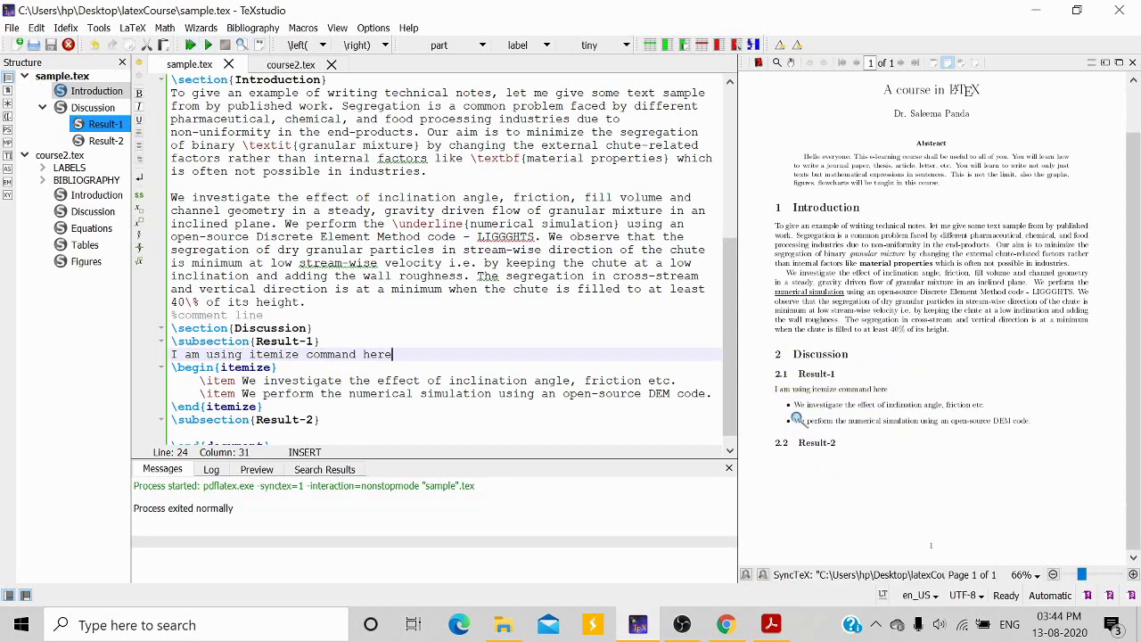
{"action": "left_click_drag", "start_coordinate": [799, 420], "coordinate": [929, 421]}
{"action": "left_click_drag", "start_coordinate": [786, 401], "coordinate": [787, 407]}
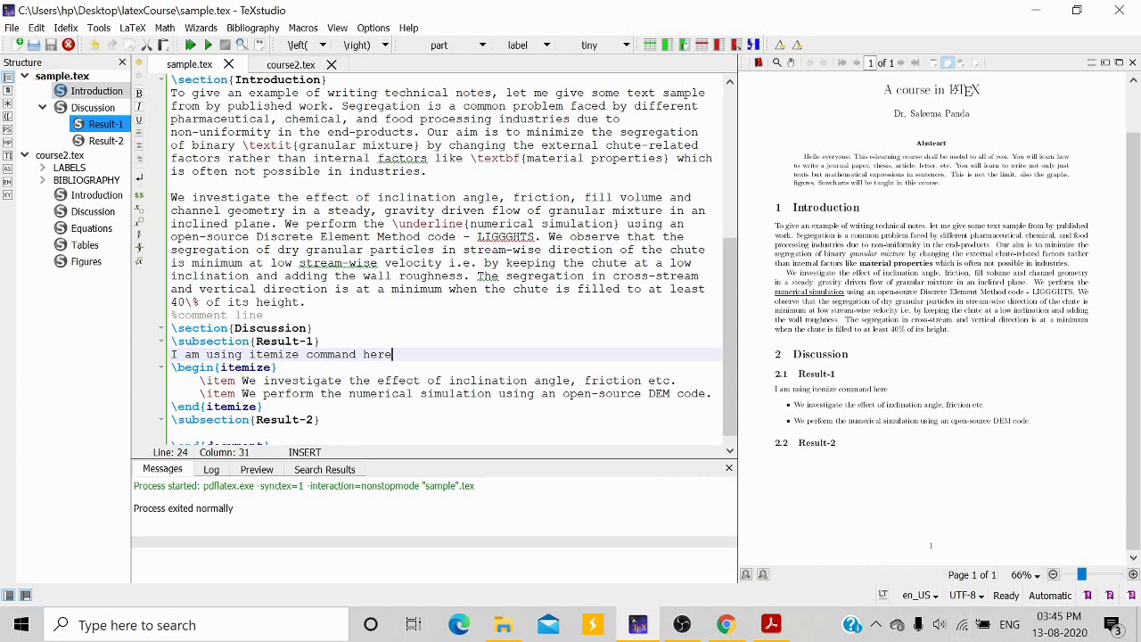
Step: Duplicate the itemize block below the Result-2 subsection heading and change the copy's environment to enumerate
{"action": "left_click_drag", "start_coordinate": [171, 367], "coordinate": [264, 406]}
{"action": "key", "text": "ctrl+c"}
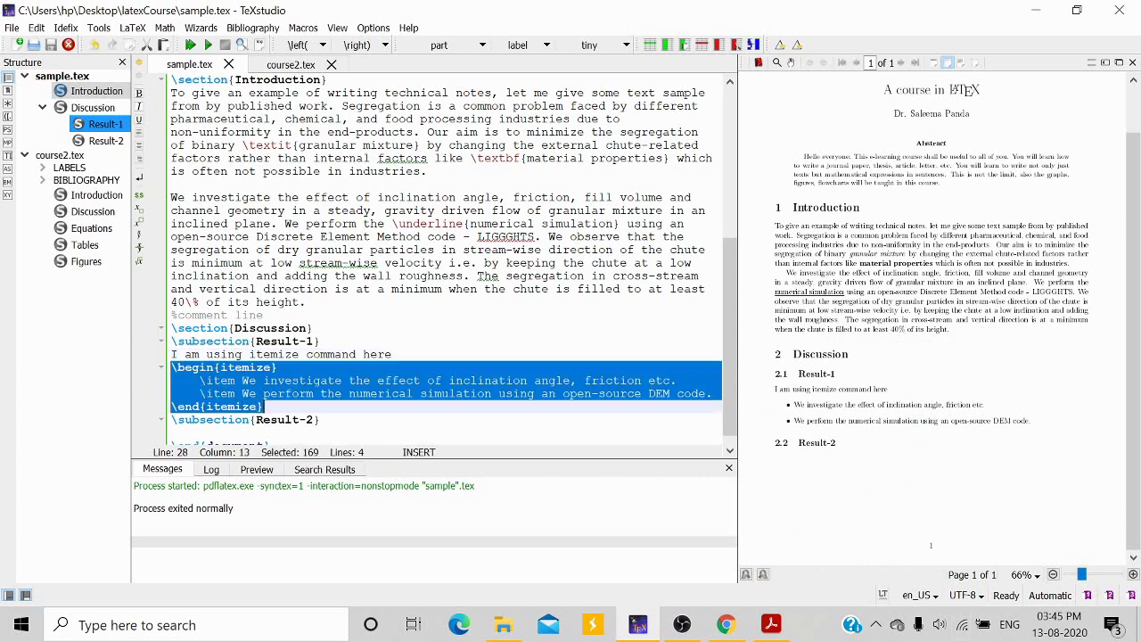
{"action": "left_click", "coordinate": [173, 432]}
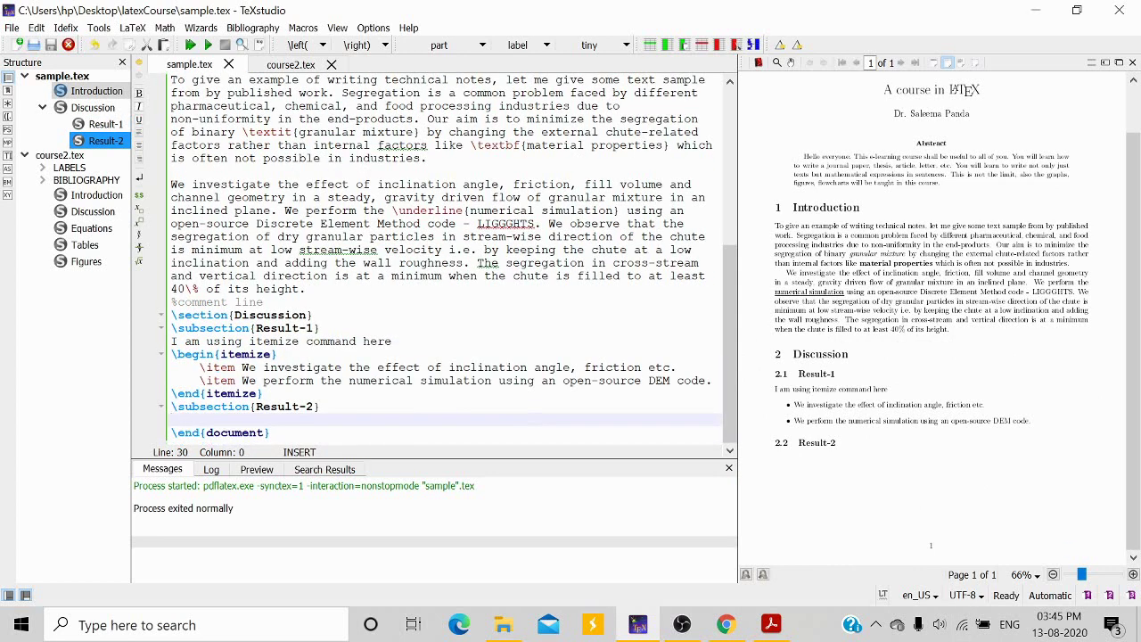
{"action": "key", "text": "ctrl+v"}
{"action": "left_click_drag", "start_coordinate": [221, 379], "coordinate": [272, 380]}
{"action": "type", "text": "enumerate"}
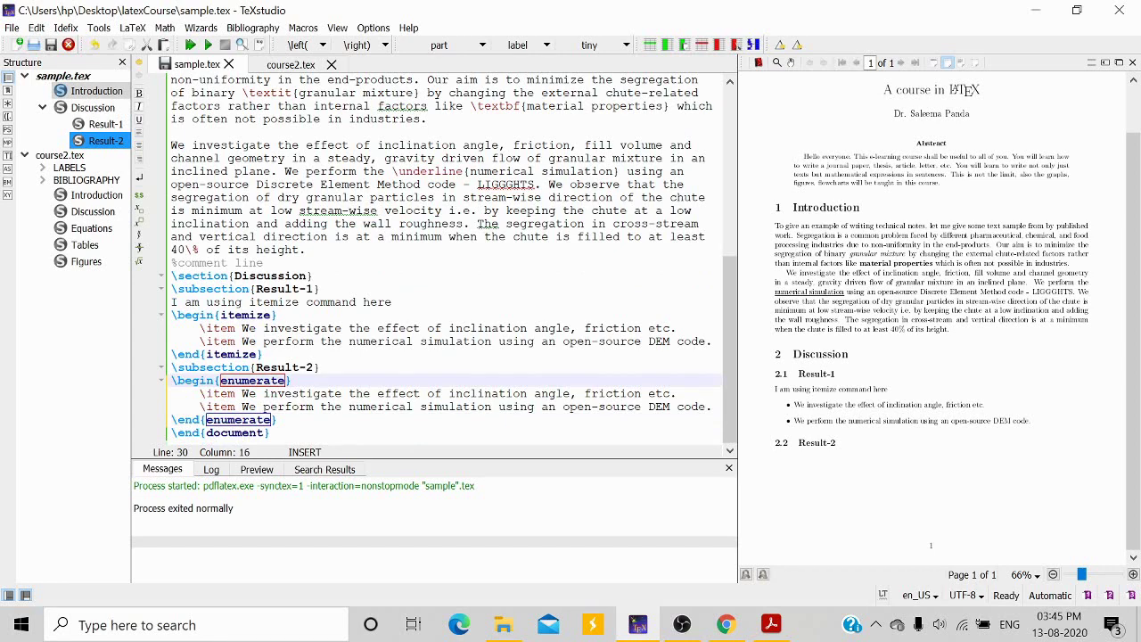
{"action": "left_click", "coordinate": [406, 406]}
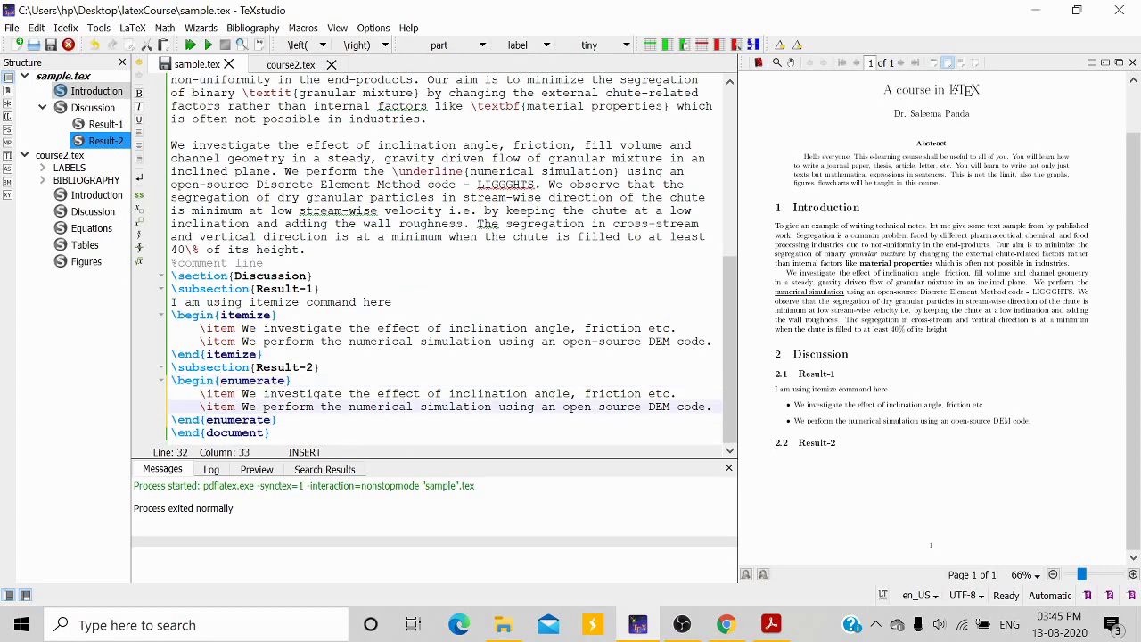
Step: Recompile the document and magnify the numbered list under Result-2 in the preview
{"action": "left_click", "coordinate": [189, 44]}
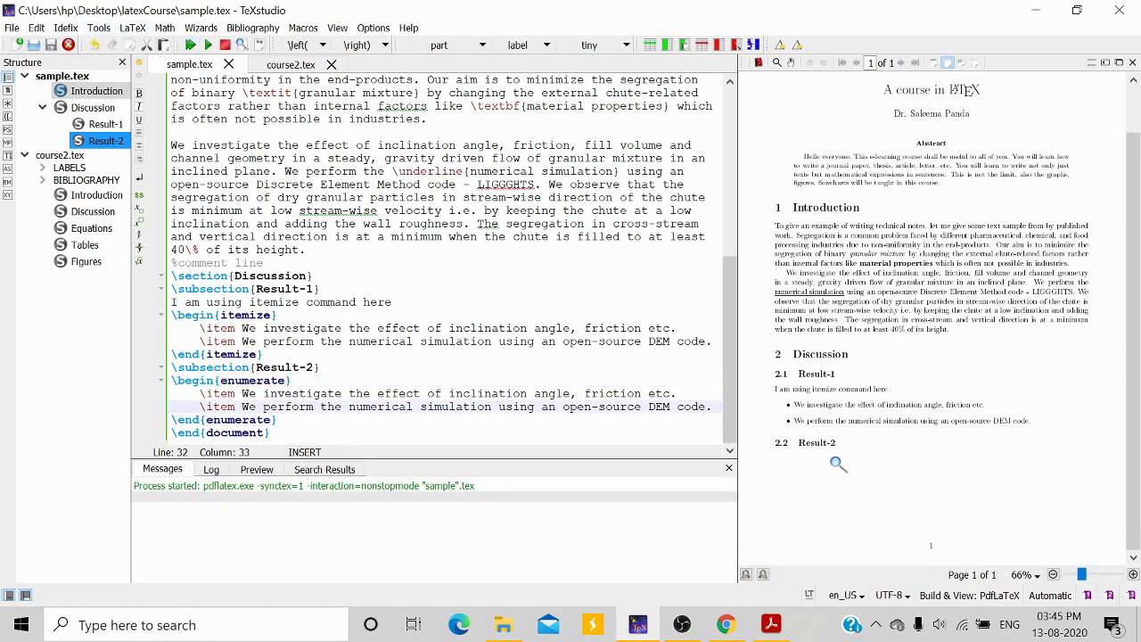
{"action": "left_click_drag", "start_coordinate": [797, 474], "coordinate": [809, 524]}
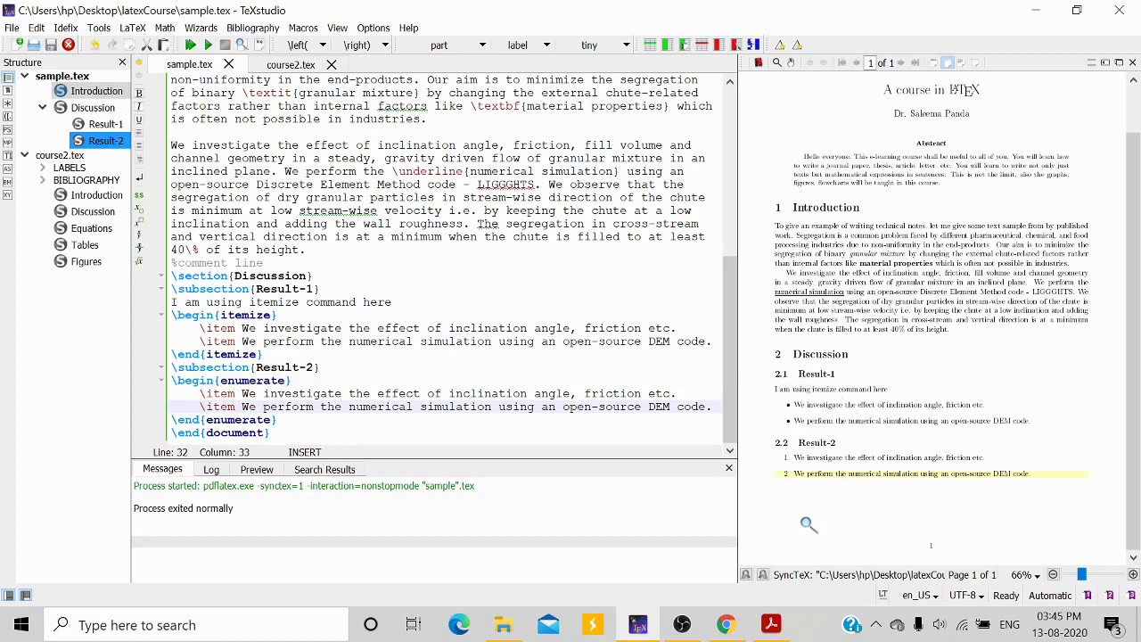
{"action": "left_click_drag", "start_coordinate": [805, 485], "coordinate": [884, 472]}
Step: Switch to sample.pdf in Adobe Acrobat Reader and review the italic, bold and underlined text in the Introduction
{"action": "left_click", "coordinate": [771, 624]}
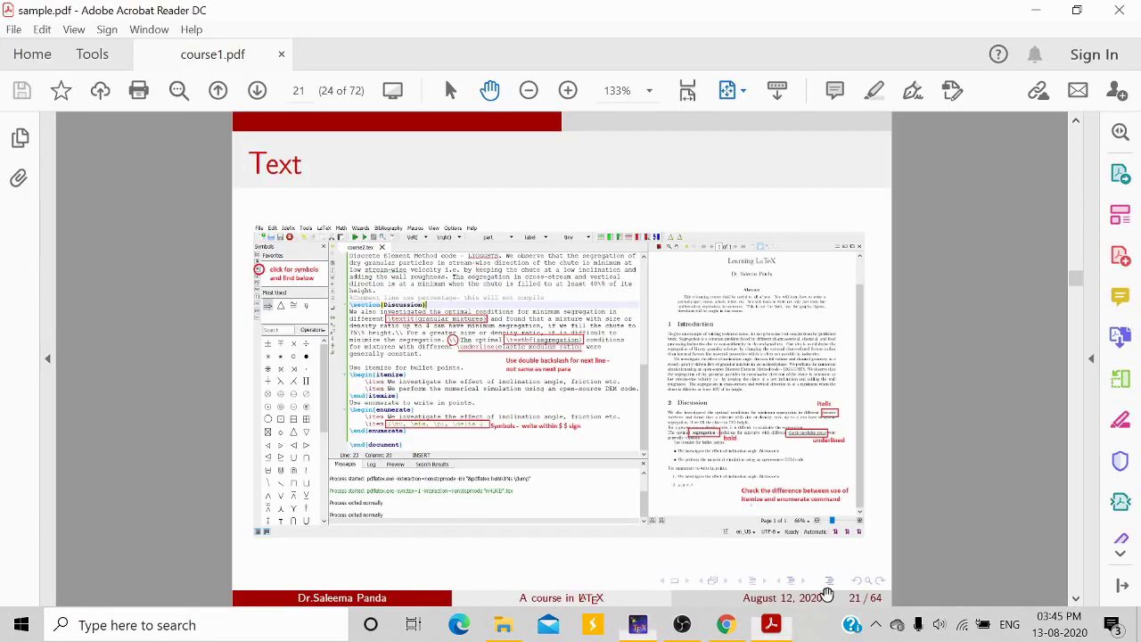
{"action": "scroll", "coordinate": [535, 527], "scroll_direction": "down", "scroll_amount": 3}
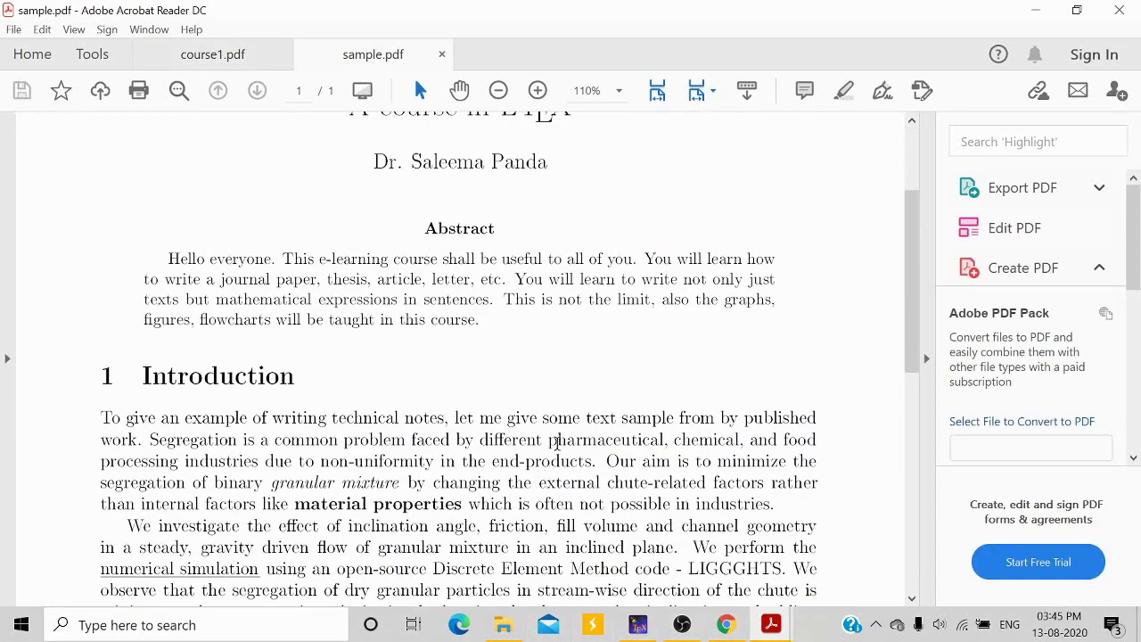
{"action": "scroll", "coordinate": [415, 272], "scroll_direction": "up", "scroll_amount": 3}
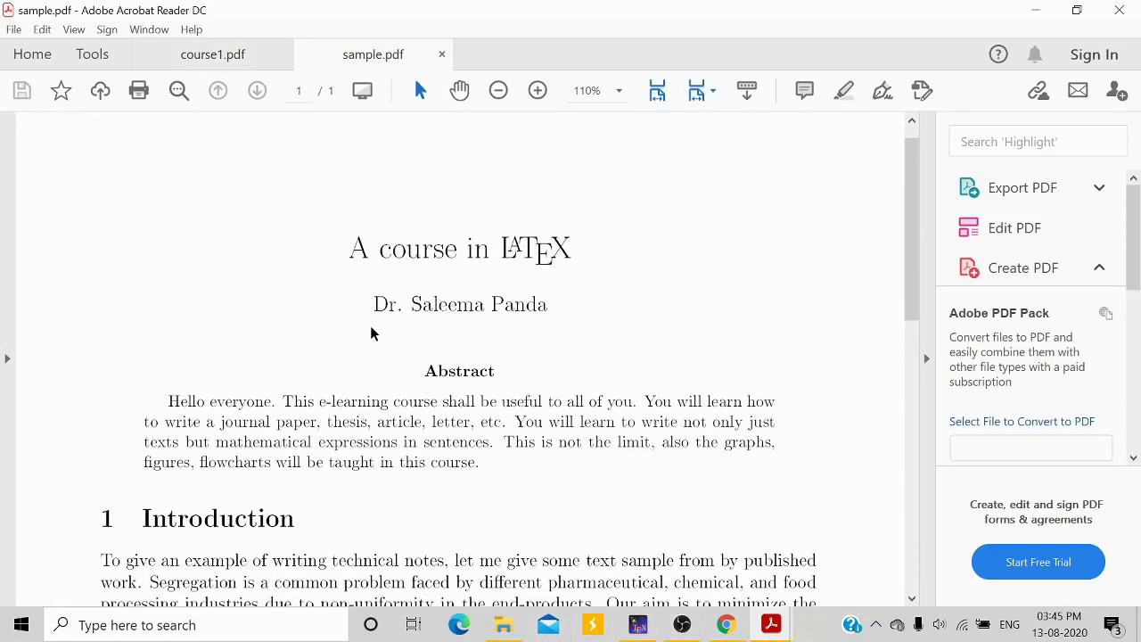
{"action": "scroll", "coordinate": [573, 347], "scroll_direction": "down", "scroll_amount": 5}
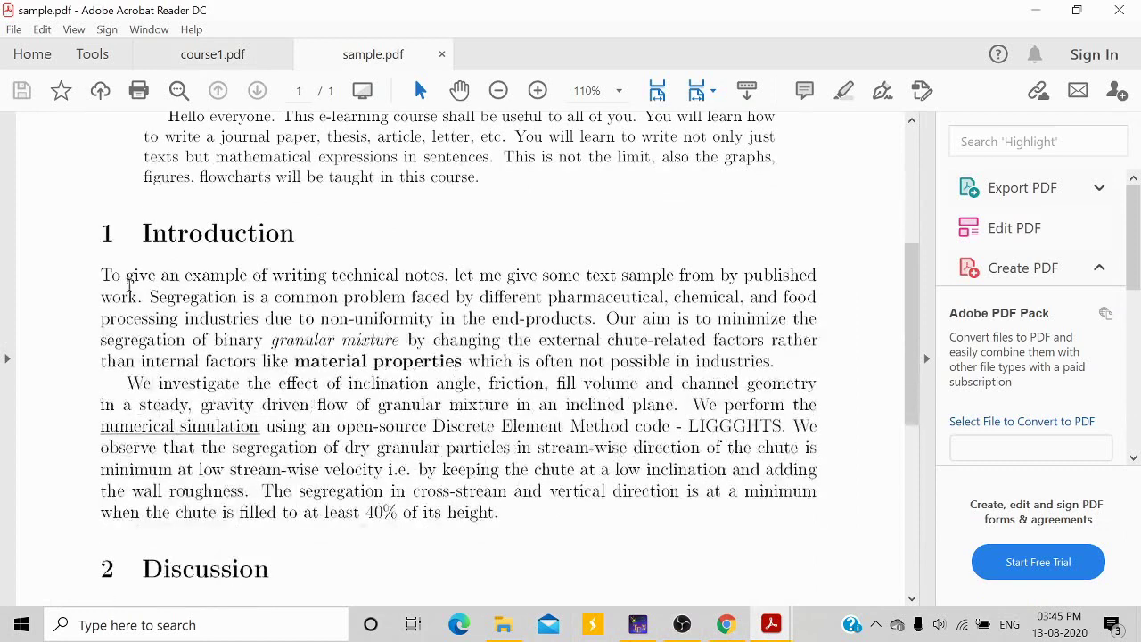
{"action": "left_click_drag", "start_coordinate": [270, 341], "coordinate": [409, 341]}
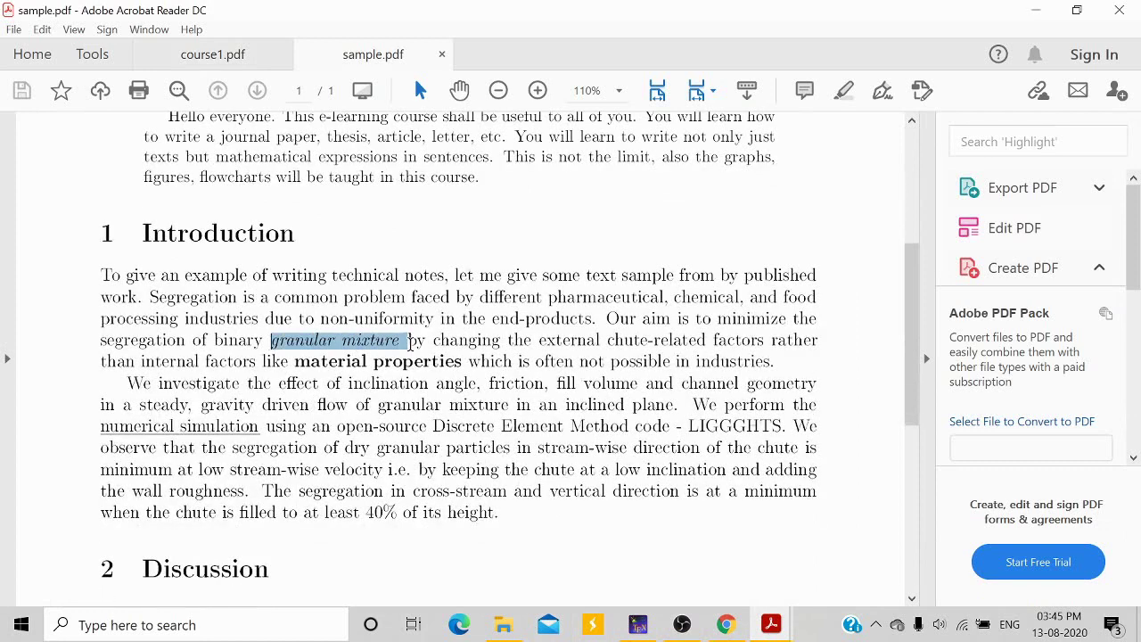
{"action": "left_click_drag", "start_coordinate": [295, 361], "coordinate": [461, 361]}
{"action": "left_click_drag", "start_coordinate": [109, 426], "coordinate": [261, 428]}
{"action": "scroll", "coordinate": [490, 454], "scroll_direction": "down", "scroll_amount": 3}
{"action": "left_click", "coordinate": [476, 451]}
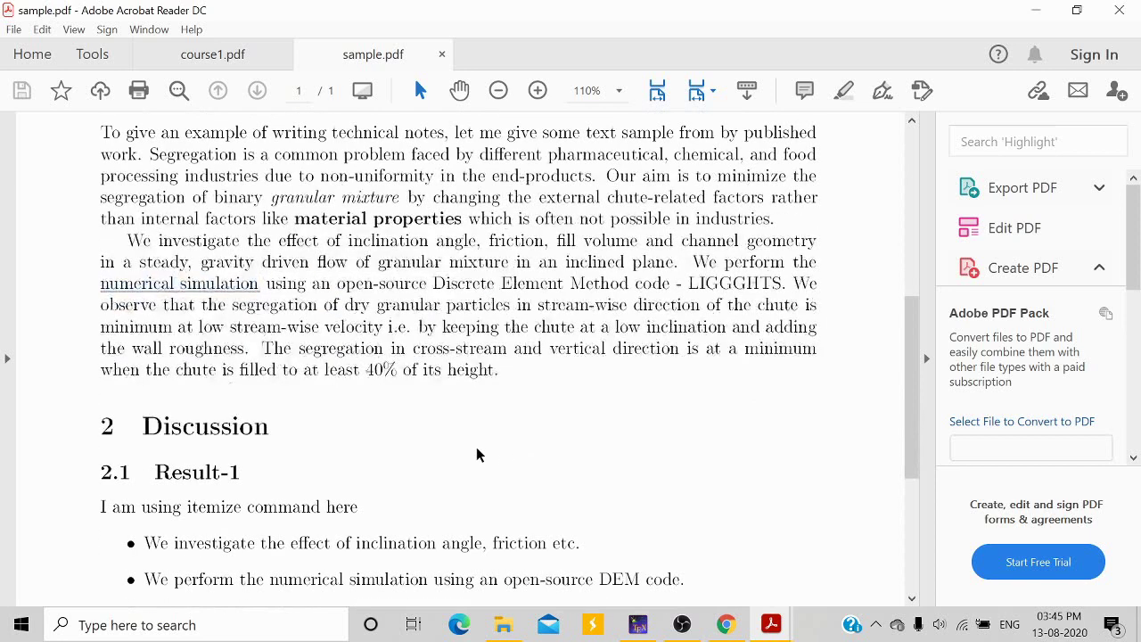
Step: Compare the bulleted Result-1 list with the numbered Result-2 list in the Discussion section of sample.pdf
{"action": "scroll", "coordinate": [464, 445], "scroll_direction": "down", "scroll_amount": 3}
{"action": "scroll", "coordinate": [178, 399], "scroll_direction": "down", "scroll_amount": 2}
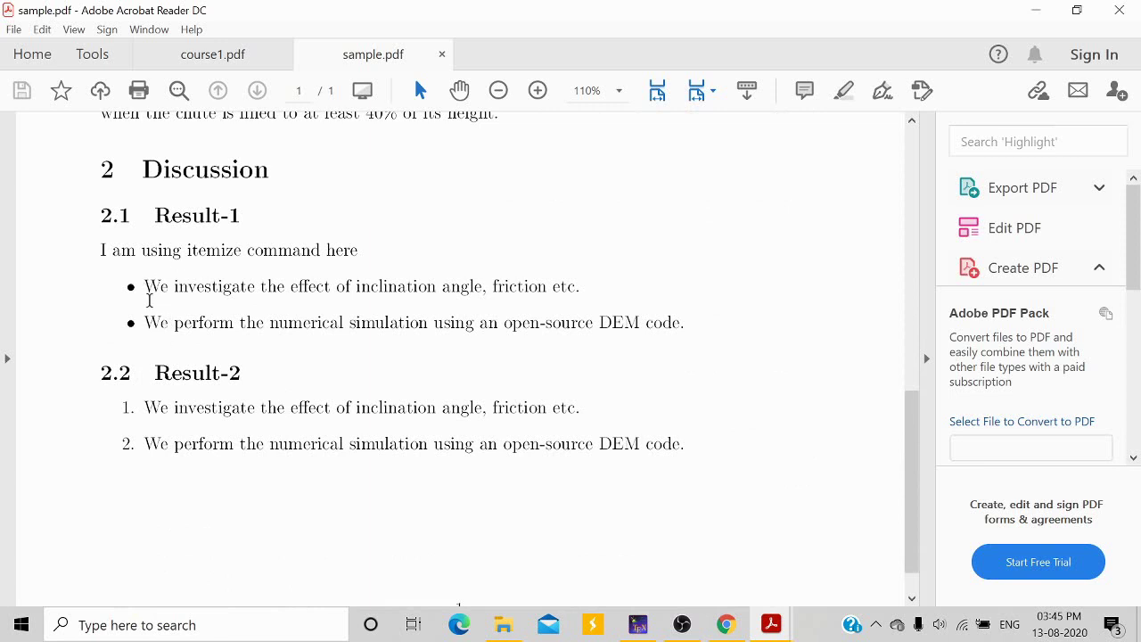
{"action": "scroll", "coordinate": [168, 395], "scroll_direction": "down", "scroll_amount": 1}
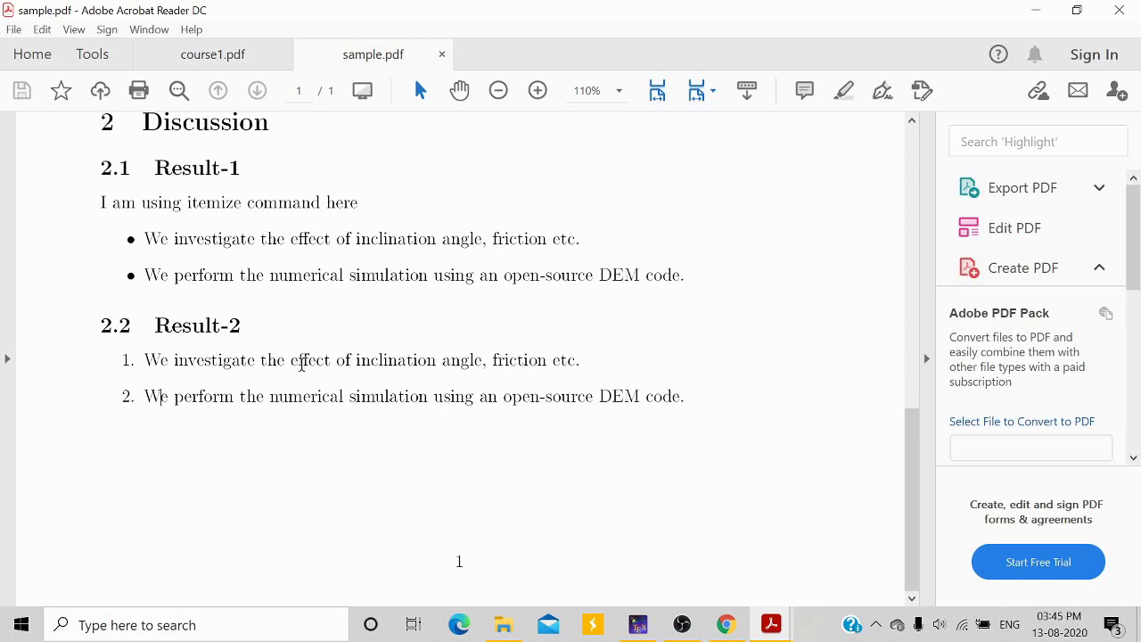
Step: Close sample.pdf and advance the course1.pdf presentation to slide 22 on two-column pages, double line spacing and footnotes
{"action": "scroll", "coordinate": [303, 359], "scroll_direction": "up", "scroll_amount": 3}
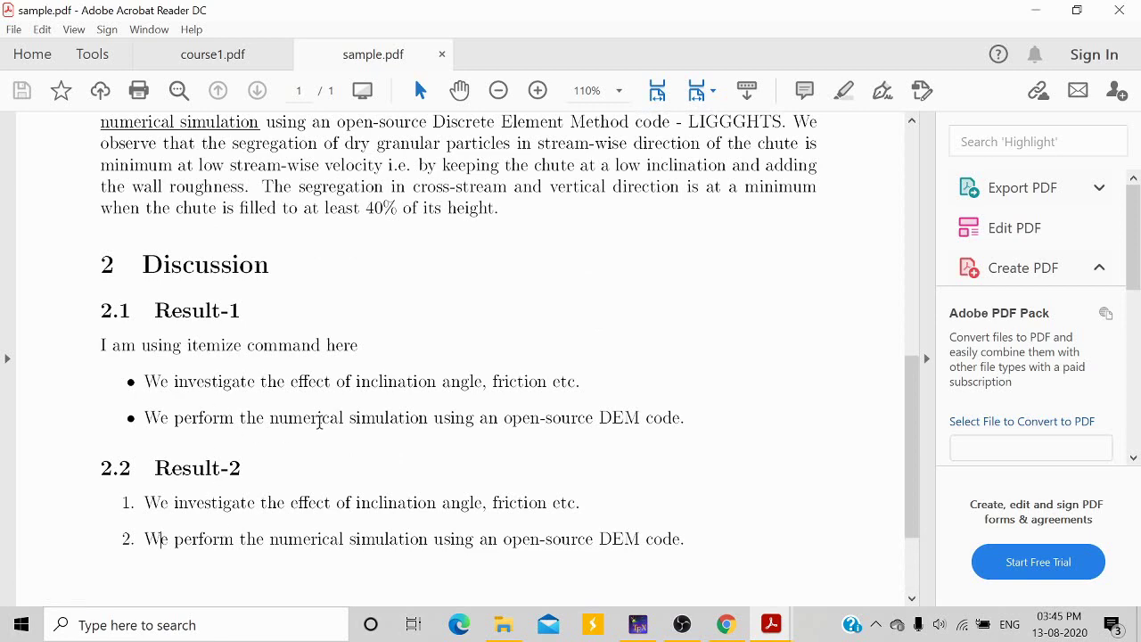
{"action": "scroll", "coordinate": [322, 418], "scroll_direction": "up", "scroll_amount": 4}
{"action": "scroll", "coordinate": [325, 413], "scroll_direction": "up", "scroll_amount": 3}
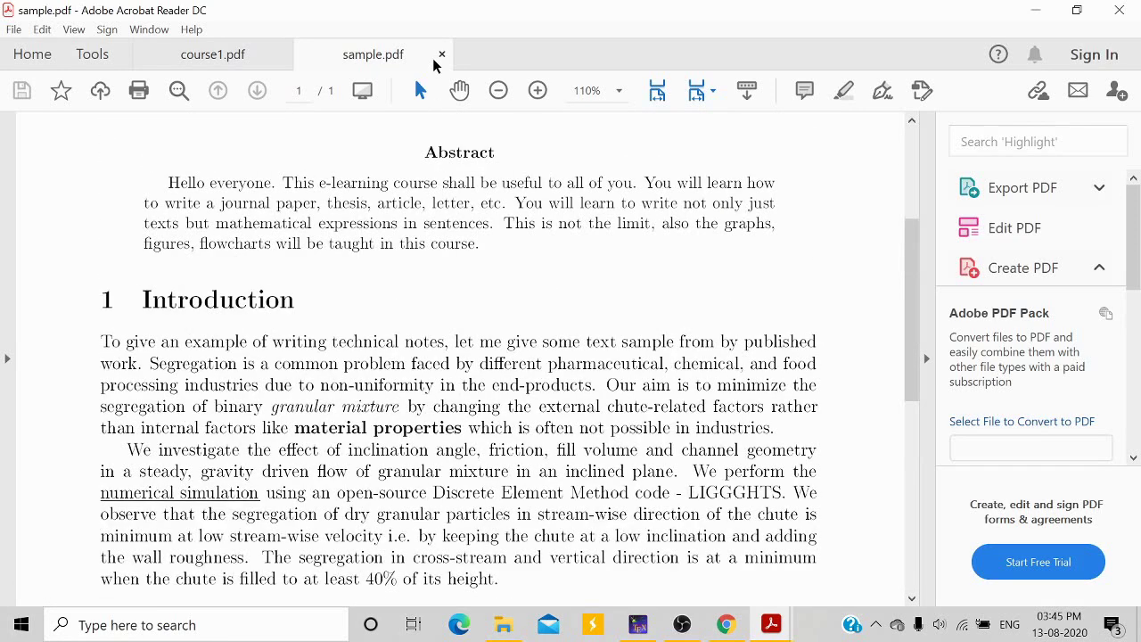
{"action": "left_click", "coordinate": [442, 55]}
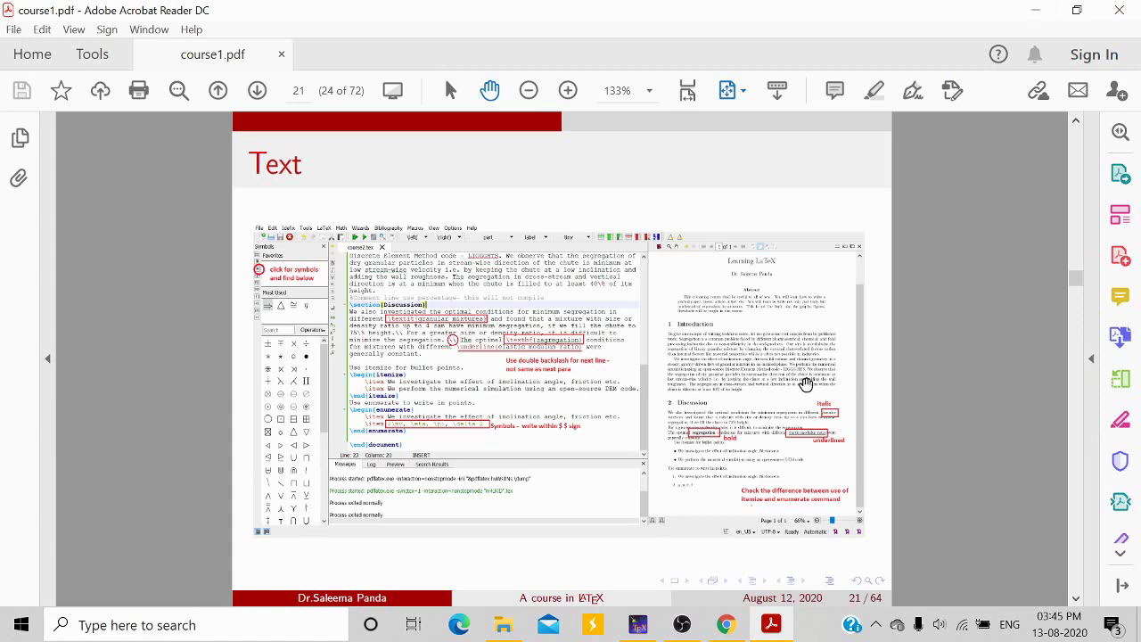
{"action": "scroll", "coordinate": [900, 490], "scroll_direction": "down", "scroll_amount": 1}
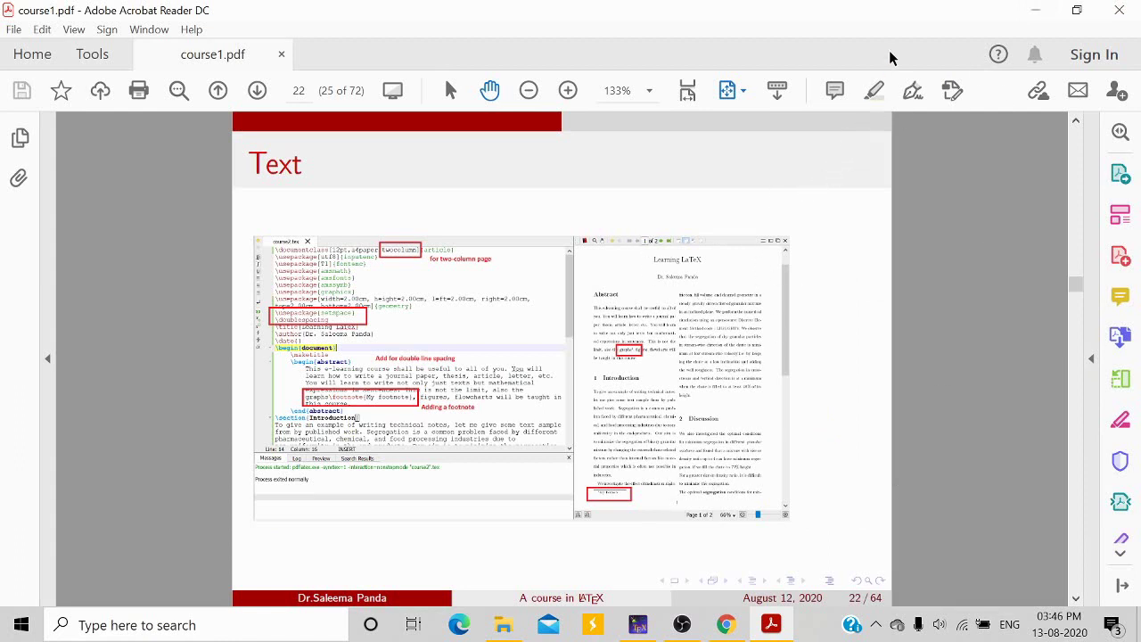
Step: Switch to TeXstudio, change the document class option of sample.tex from onecolumn to twocolumn, and recompile
{"action": "left_click", "coordinate": [1032, 11]}
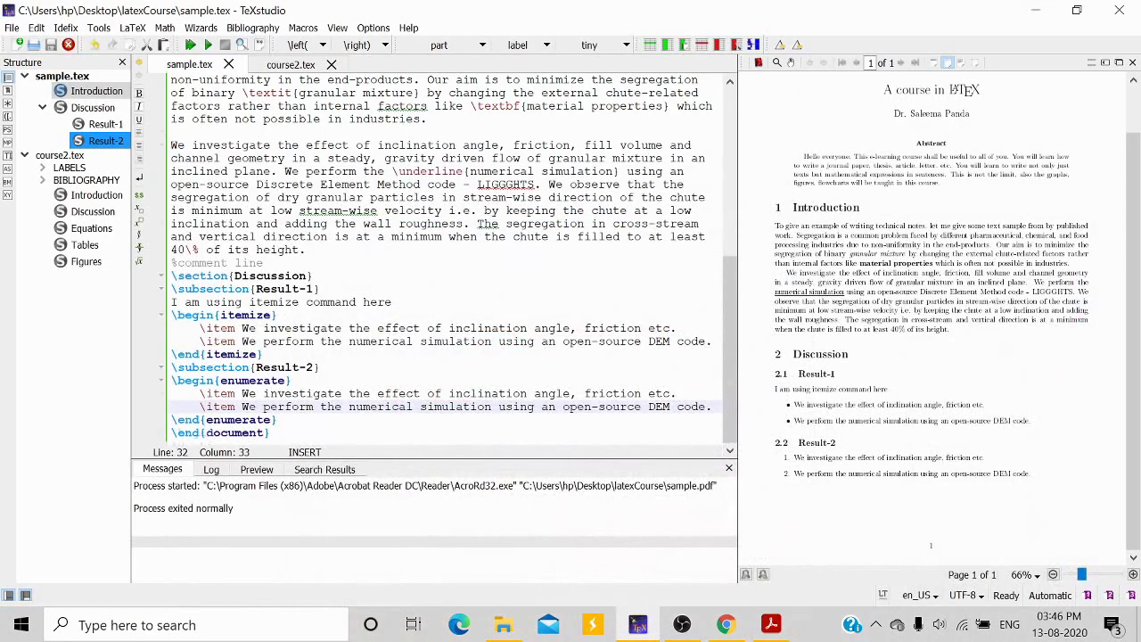
{"action": "scroll", "coordinate": [437, 259], "scroll_direction": "up", "scroll_amount": 8}
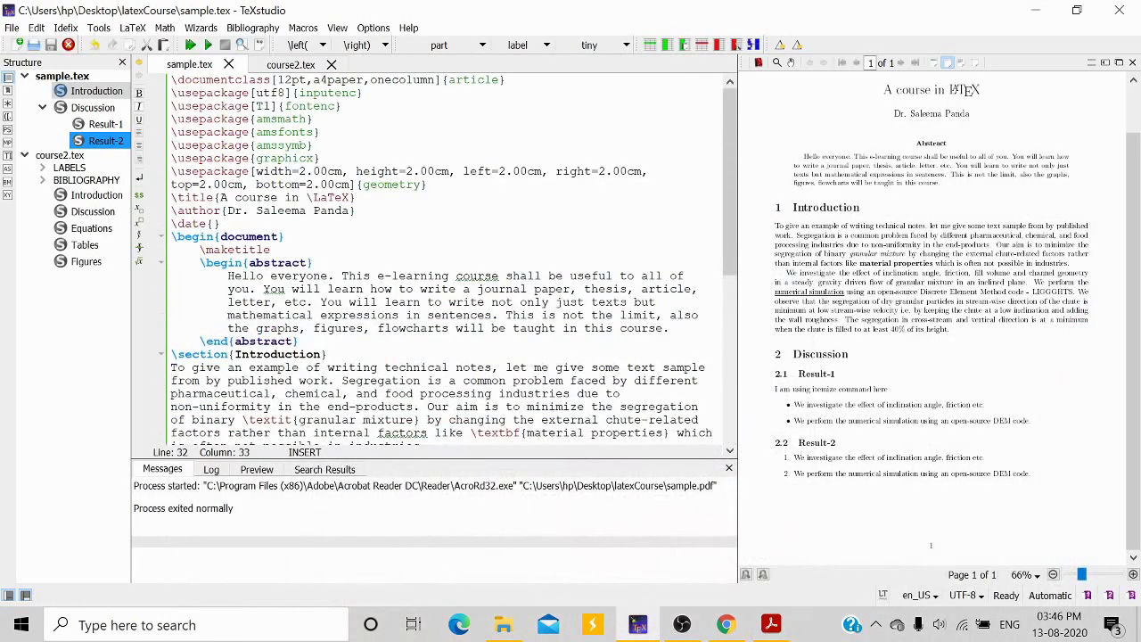
{"action": "left_click_drag", "start_coordinate": [370, 79], "coordinate": [392, 80]}
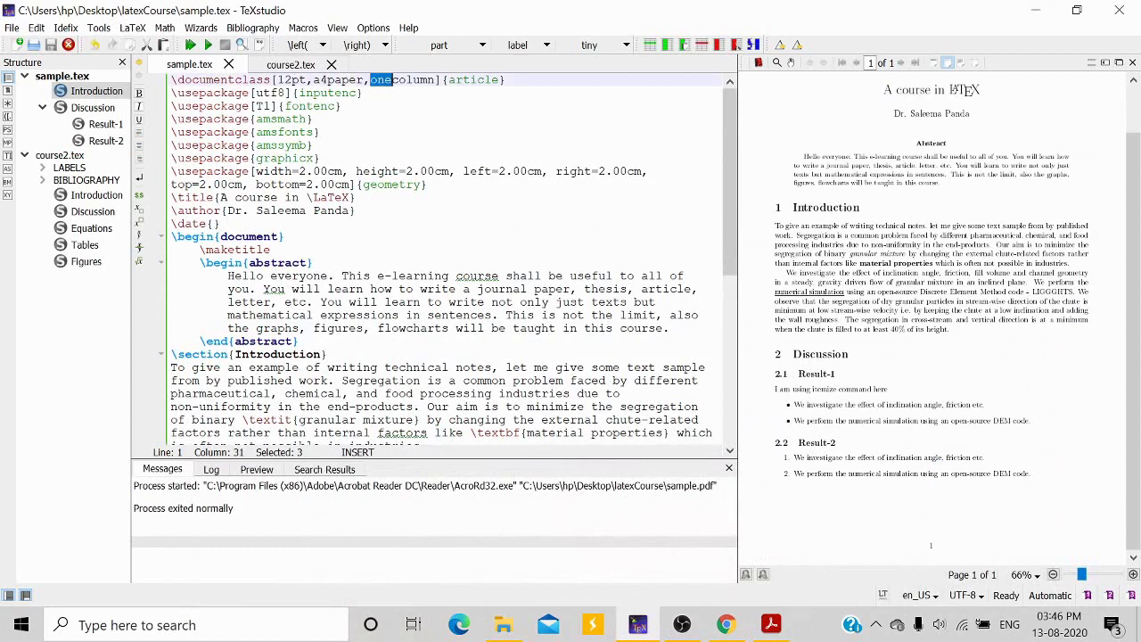
{"action": "type", "text": "two"}
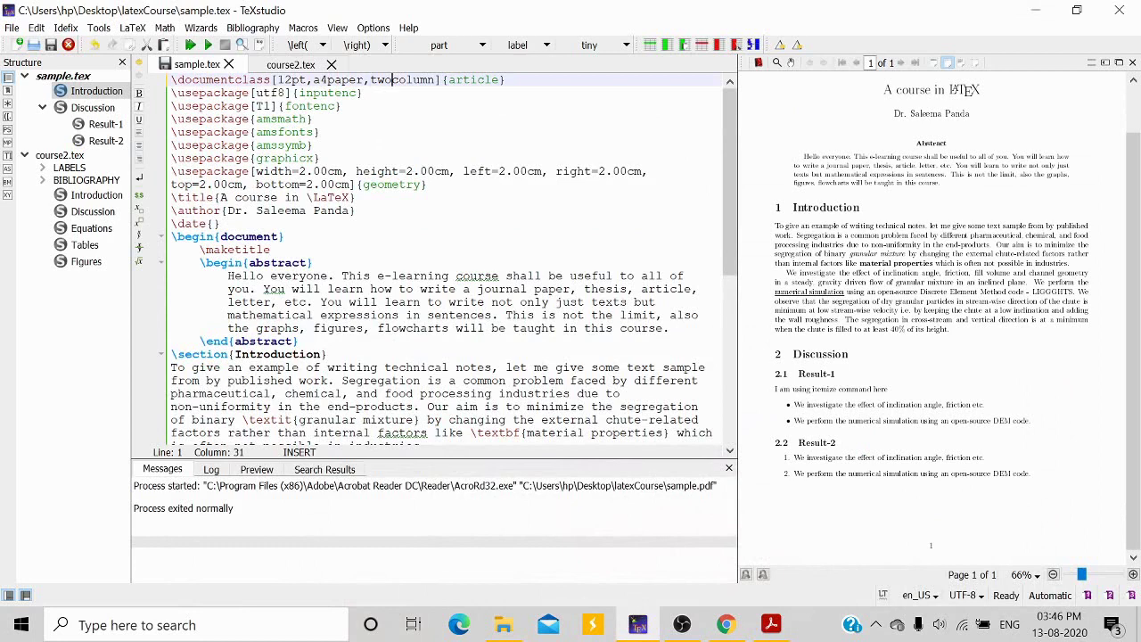
{"action": "left_click", "coordinate": [190, 45]}
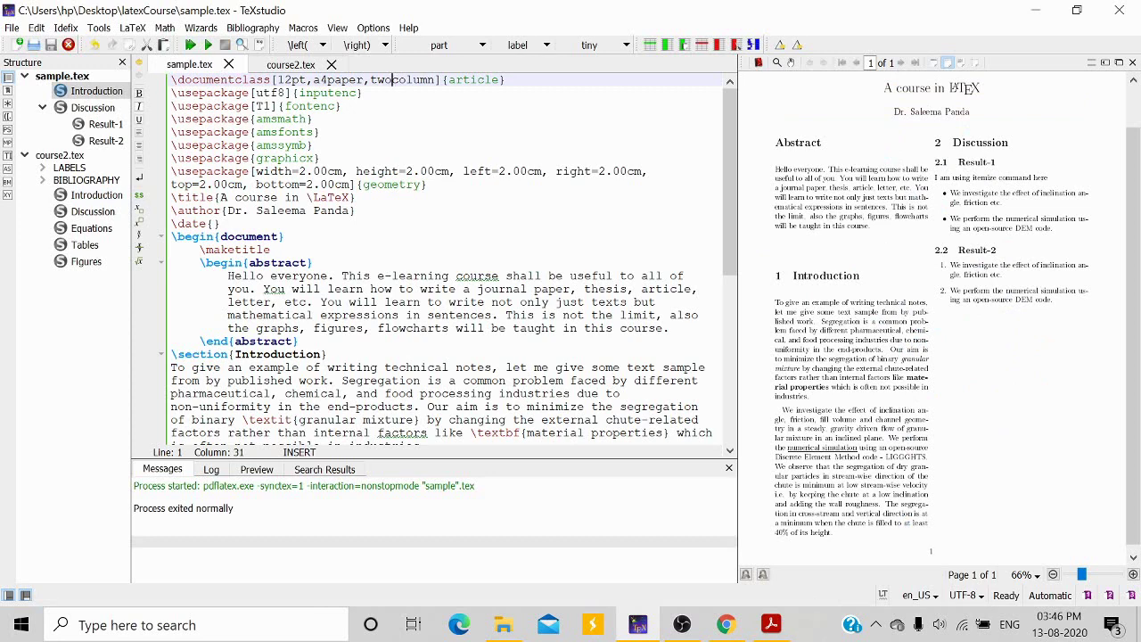
Step: Glance at course2.tex, return to sample.tex, and consult the double line spacing commands on slide 22 of course1.pdf in Acrobat Reader
{"action": "left_click", "coordinate": [293, 66]}
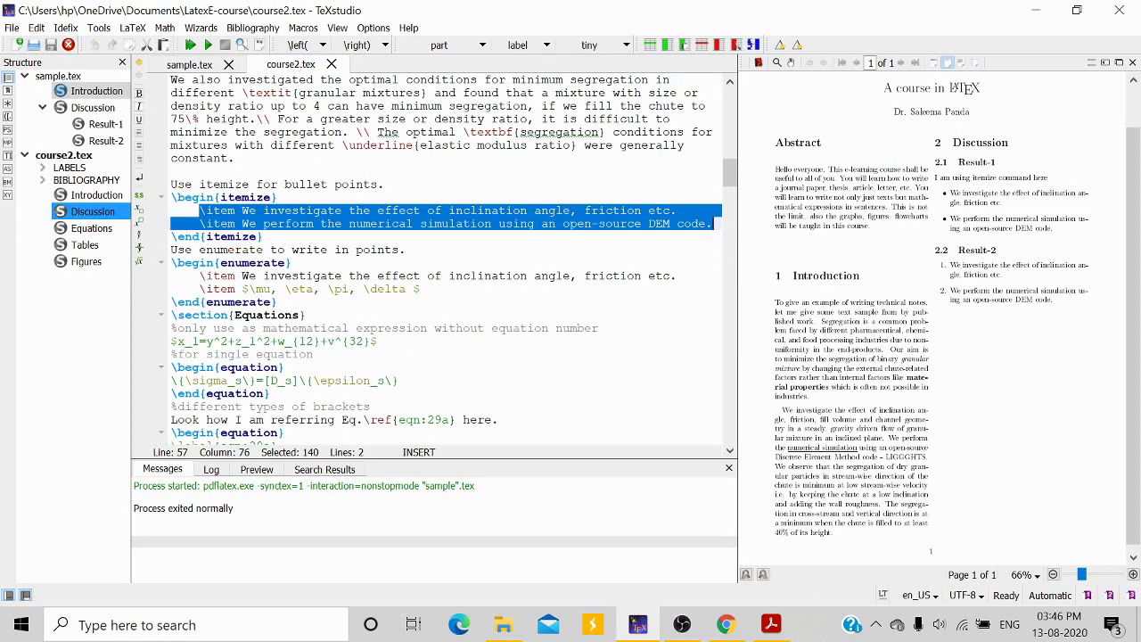
{"action": "left_click", "coordinate": [189, 64]}
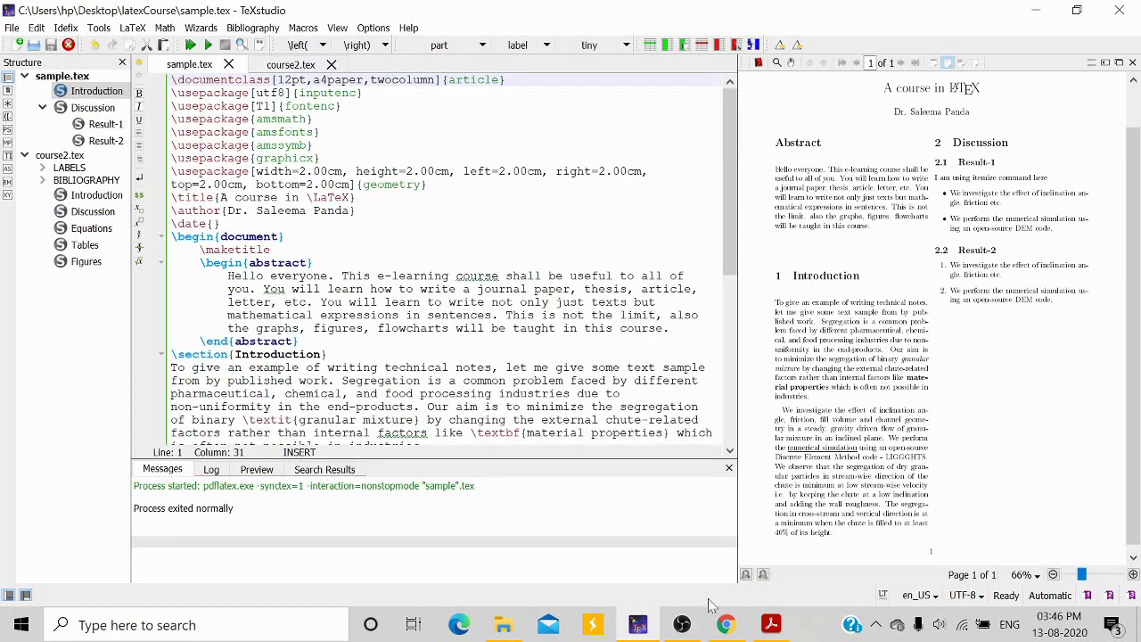
{"action": "left_click", "coordinate": [767, 626]}
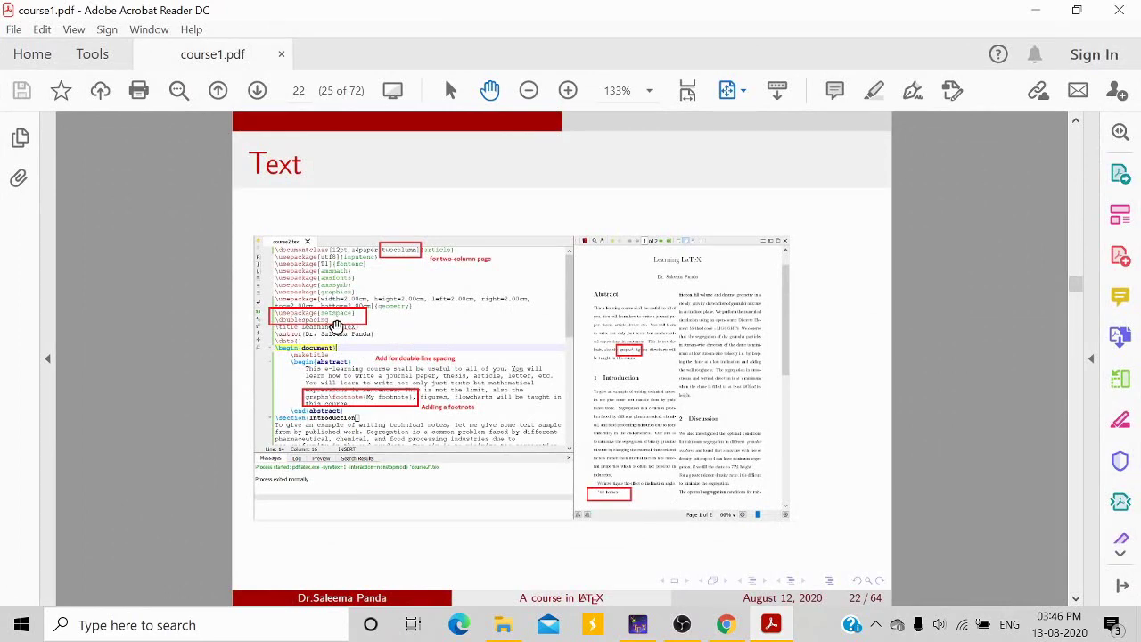
{"action": "mouse_move", "coordinate": [729, 629]}
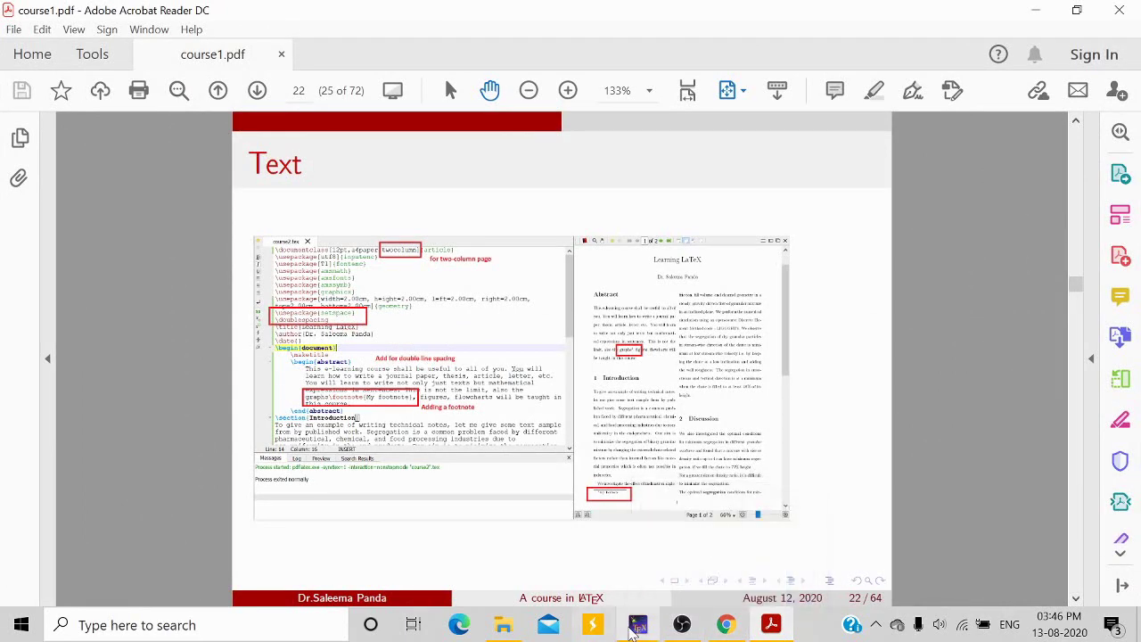
Step: Back in TeXstudio, add \usepackage{setspace} on a new line below the graphicx package in sample.tex
{"action": "left_click", "coordinate": [639, 627]}
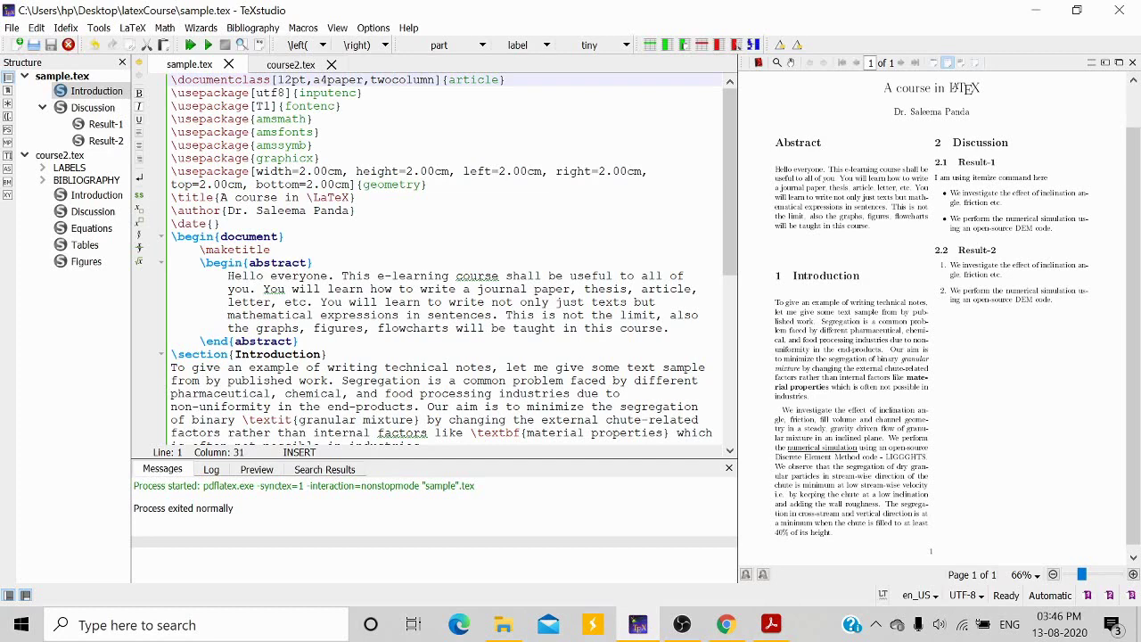
{"action": "left_click", "coordinate": [320, 158]}
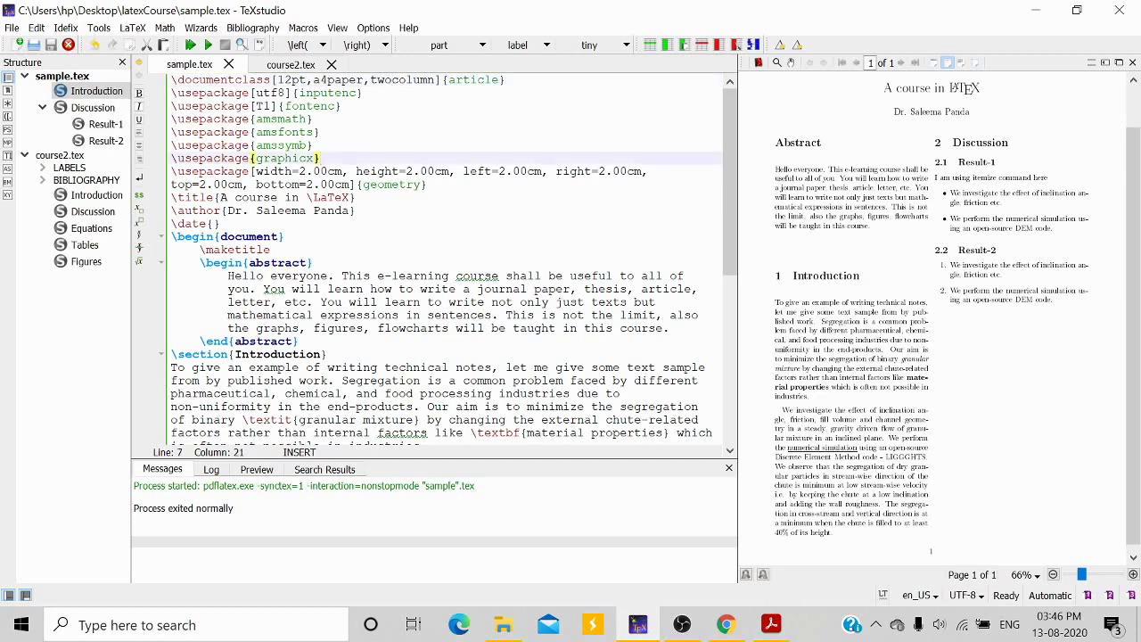
{"action": "key", "text": "Return"}
{"action": "type", "text": "\\"}
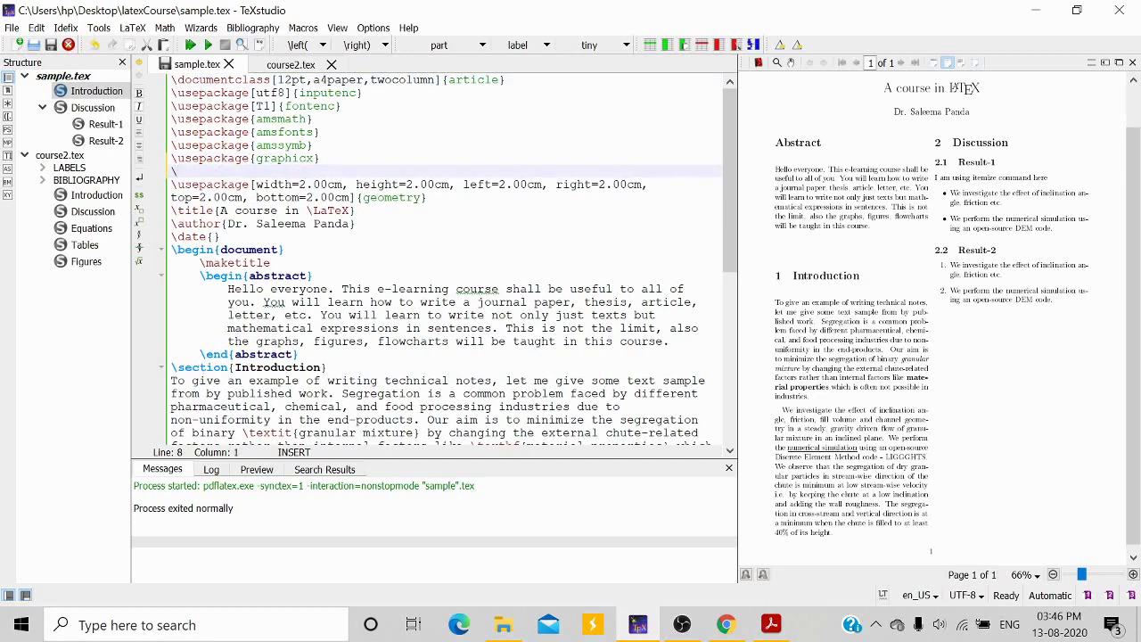
{"action": "type", "text": "use"}
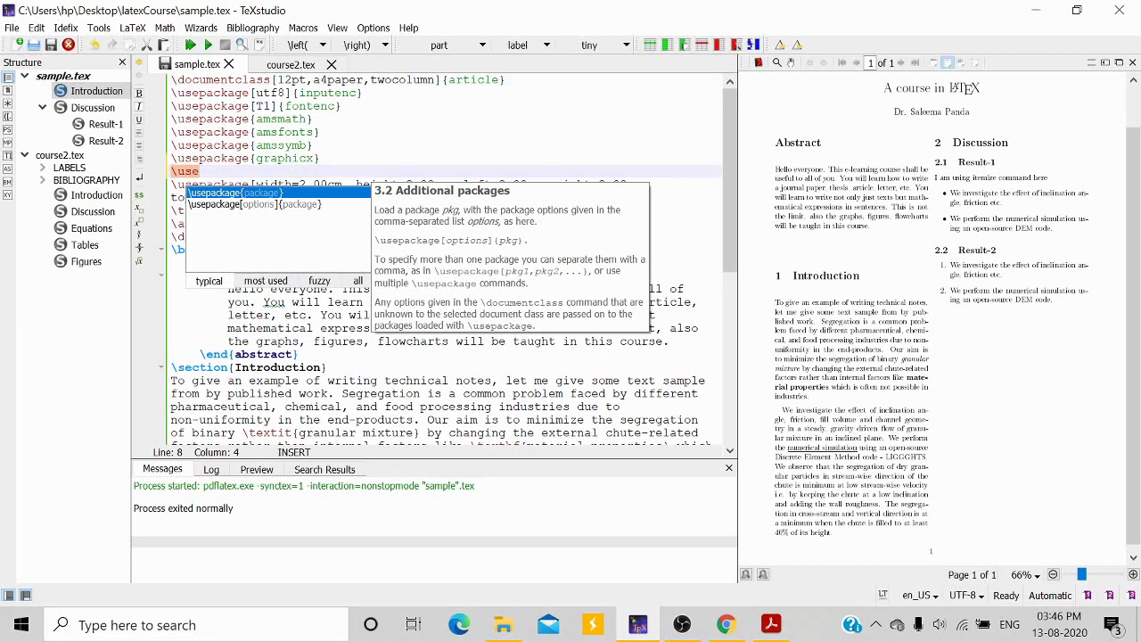
{"action": "key", "text": "Return"}
{"action": "type", "text": "se"}
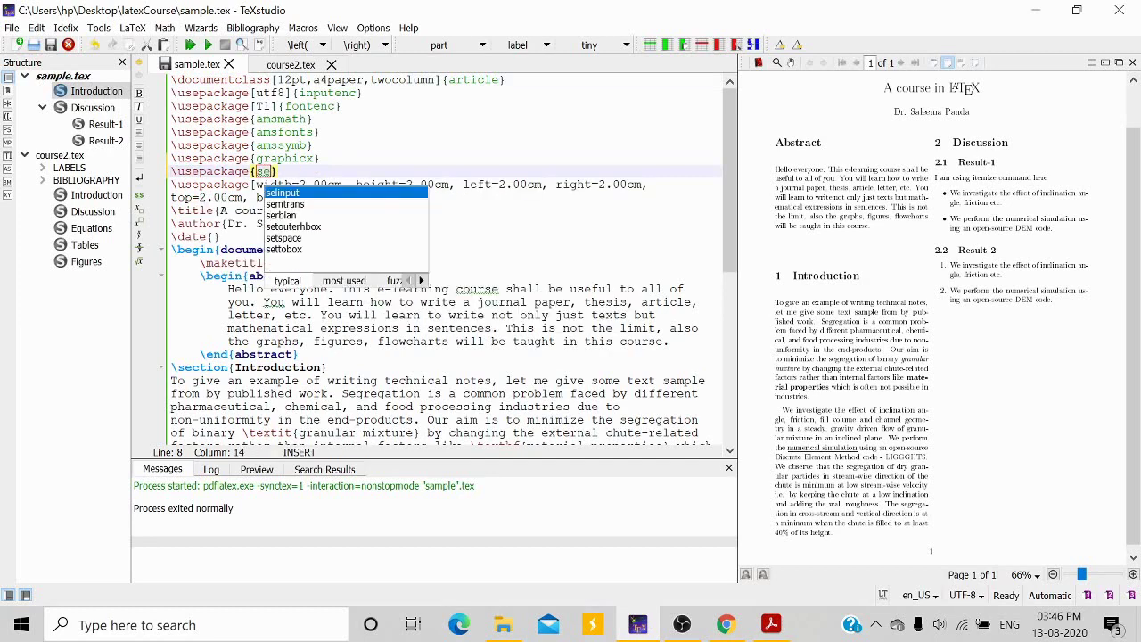
{"action": "type", "text": "tspace"}
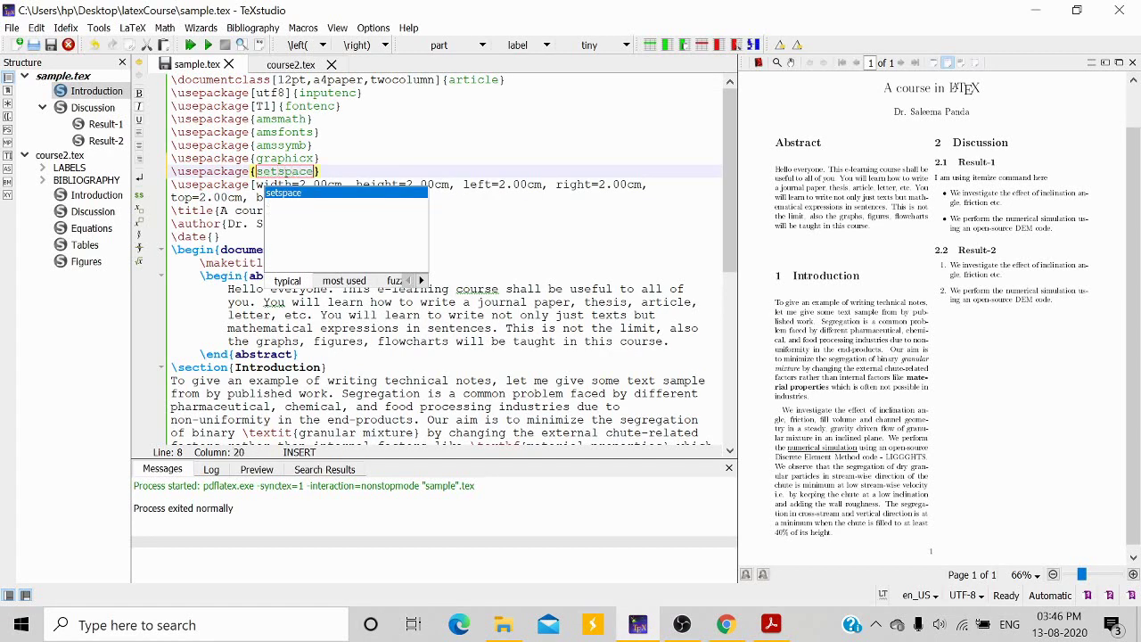
Step: Add \doublespacing on a new line below \date{} in the preamble and recompile the document
{"action": "left_click", "coordinate": [486, 224]}
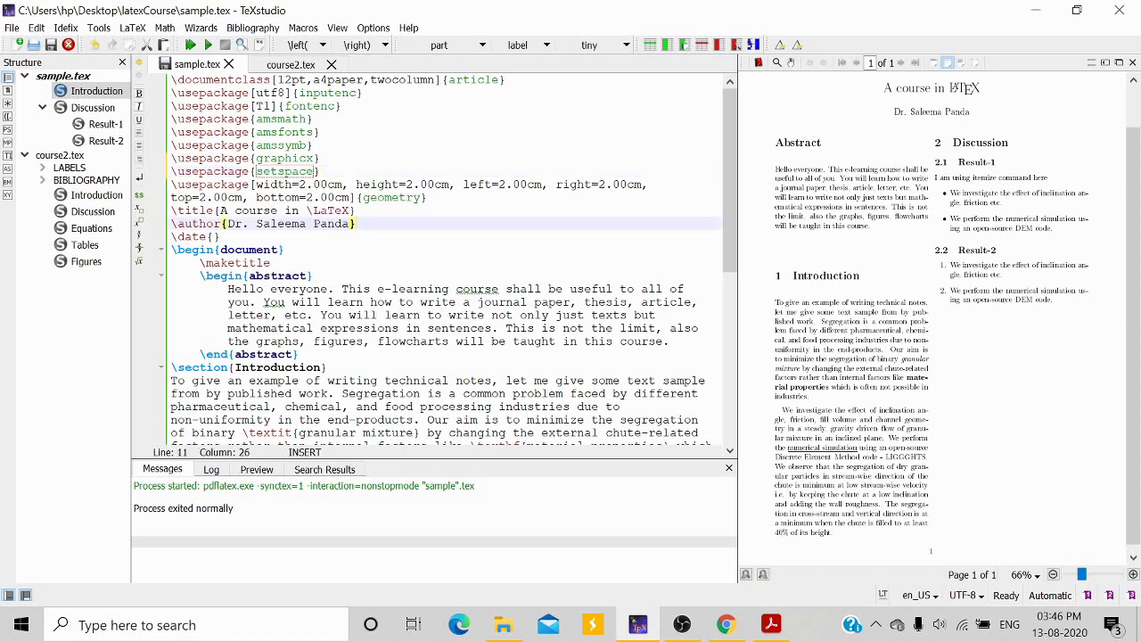
{"action": "key", "text": "Down"}
{"action": "key", "text": "Return"}
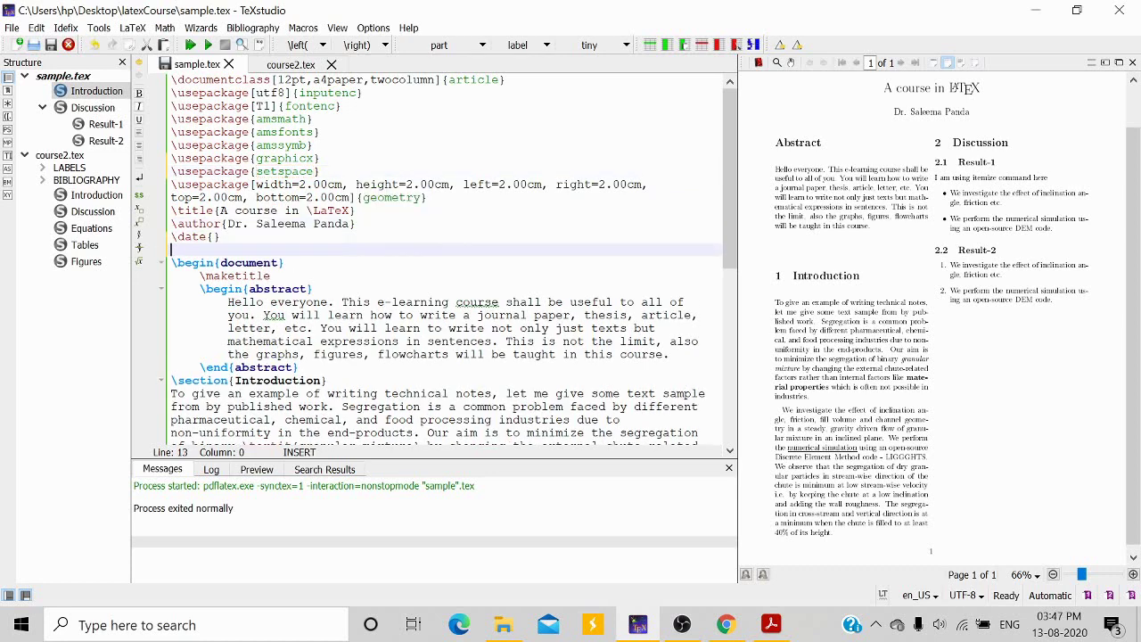
{"action": "type", "text": "\\do"}
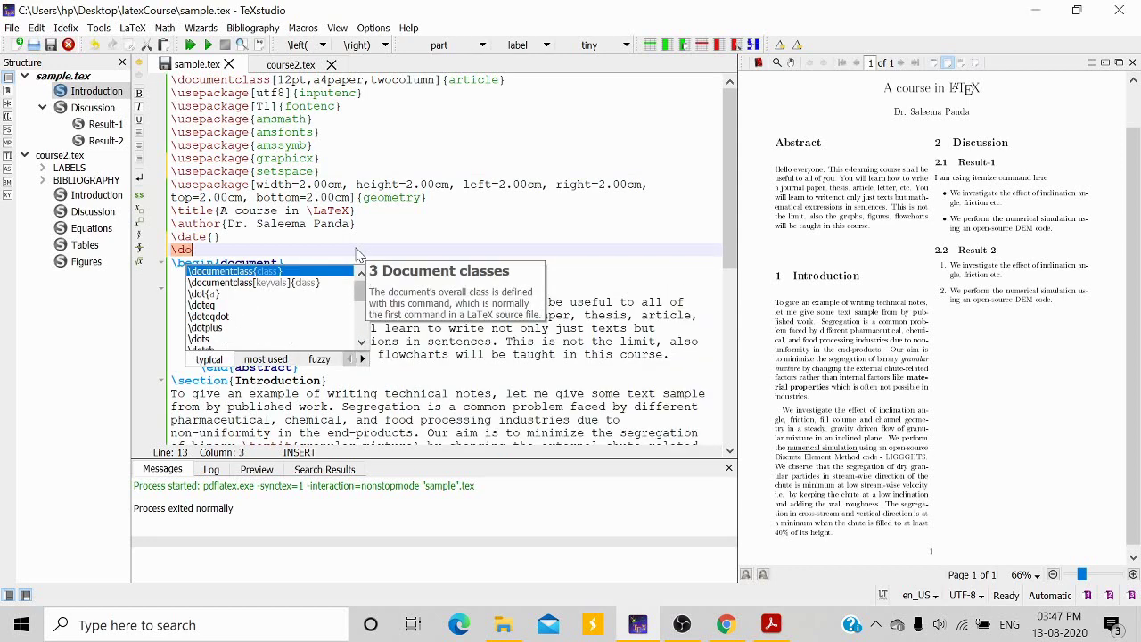
{"action": "type", "text": "ub"}
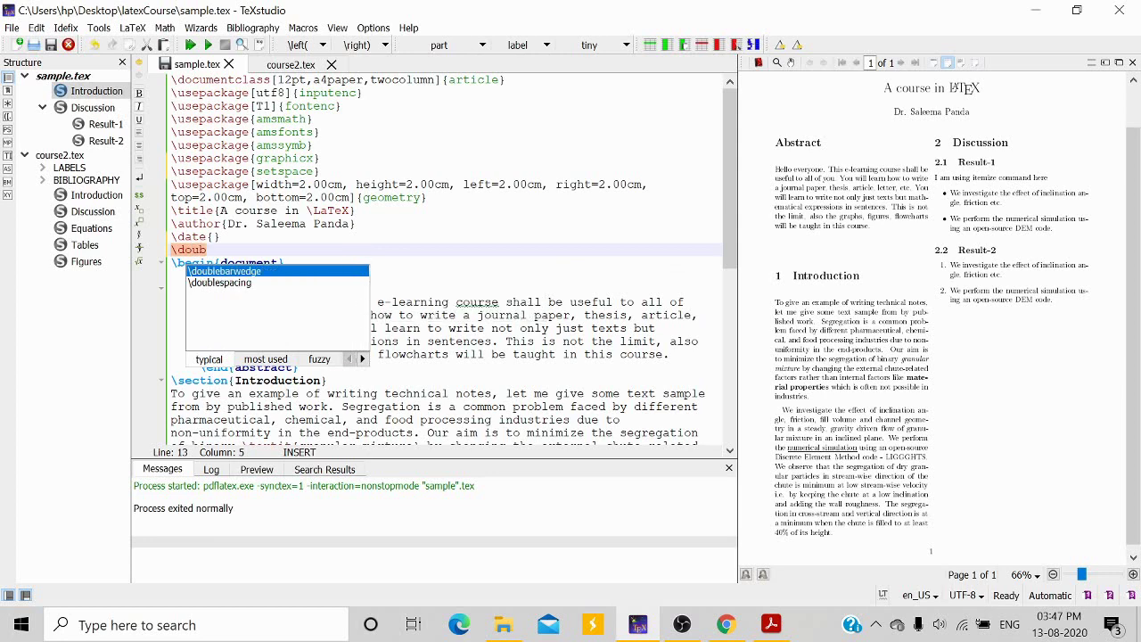
{"action": "key", "text": "Down"}
{"action": "key", "text": "Return"}
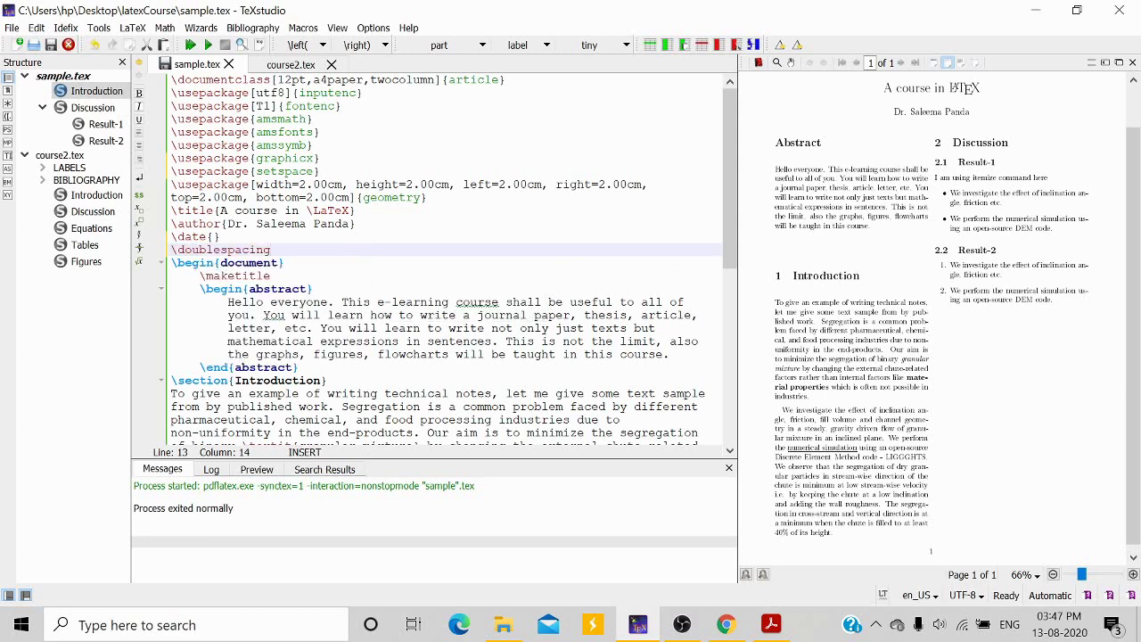
{"action": "left_click", "coordinate": [190, 45]}
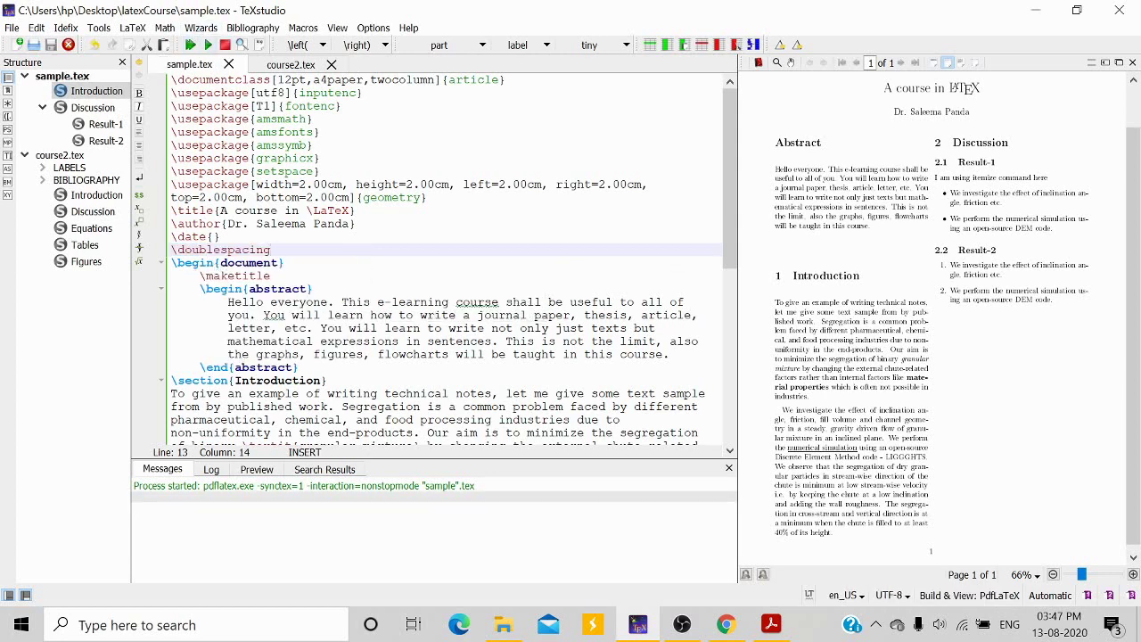
{"action": "left_click_drag", "start_coordinate": [851, 214], "coordinate": [847, 210]}
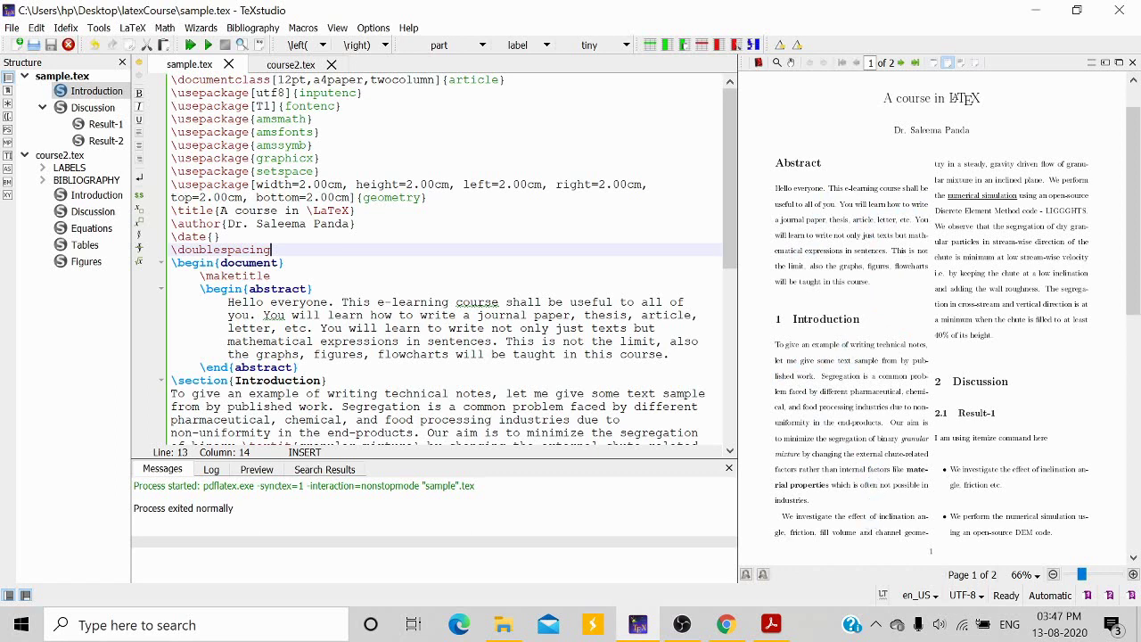
Step: Comment out the setspace package line and recompile to test \doublespacing without it
{"action": "left_click", "coordinate": [171, 171]}
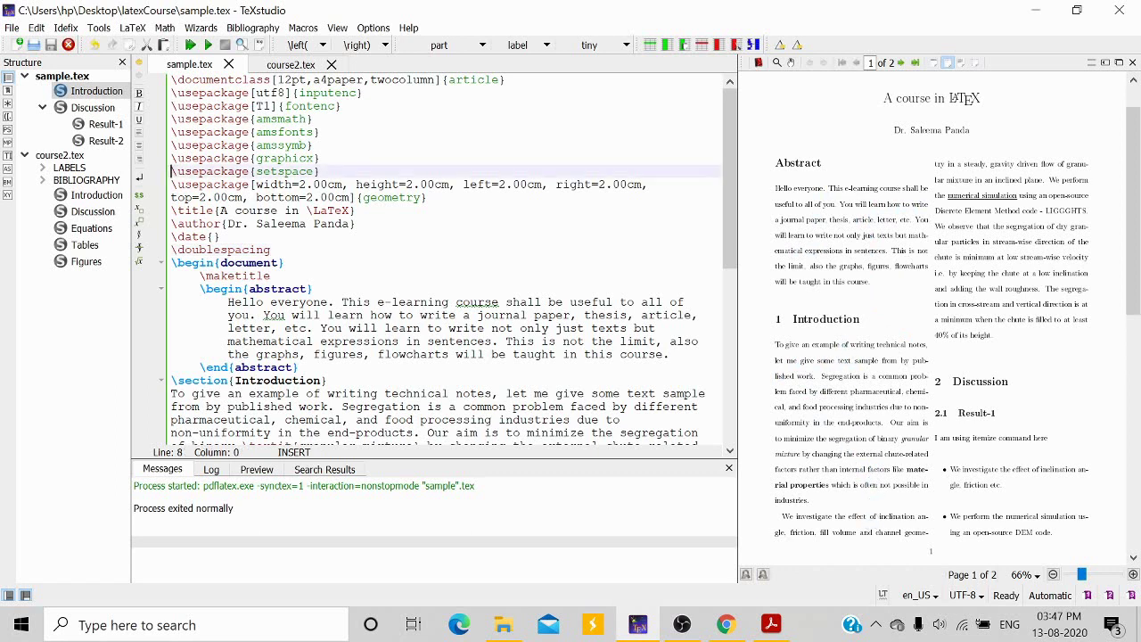
{"action": "type", "text": "%"}
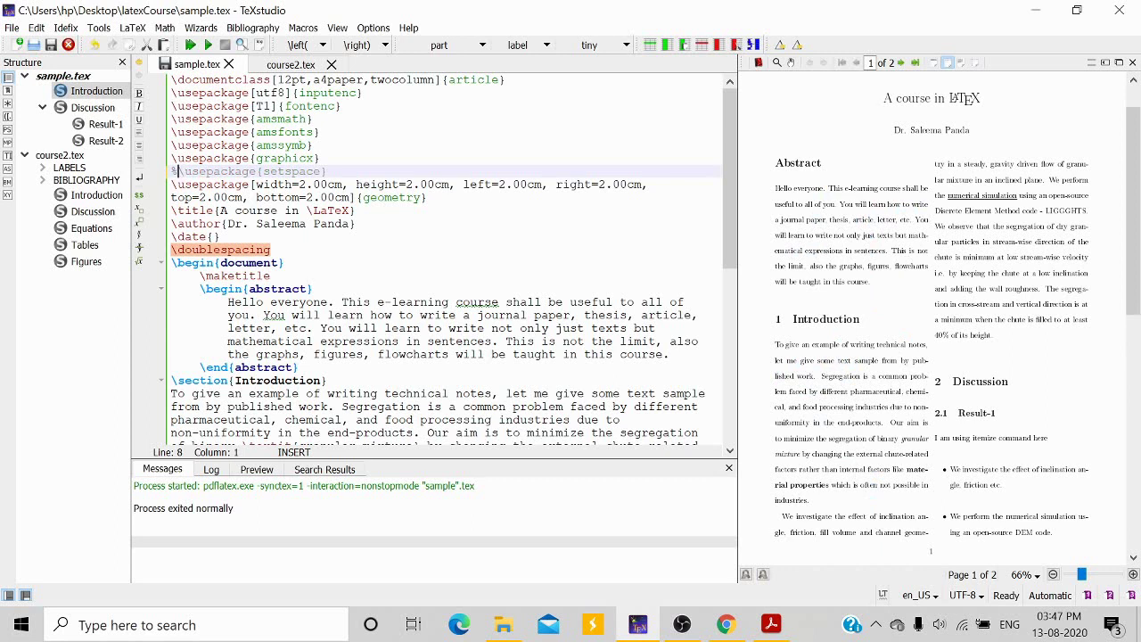
{"action": "left_click", "coordinate": [190, 44]}
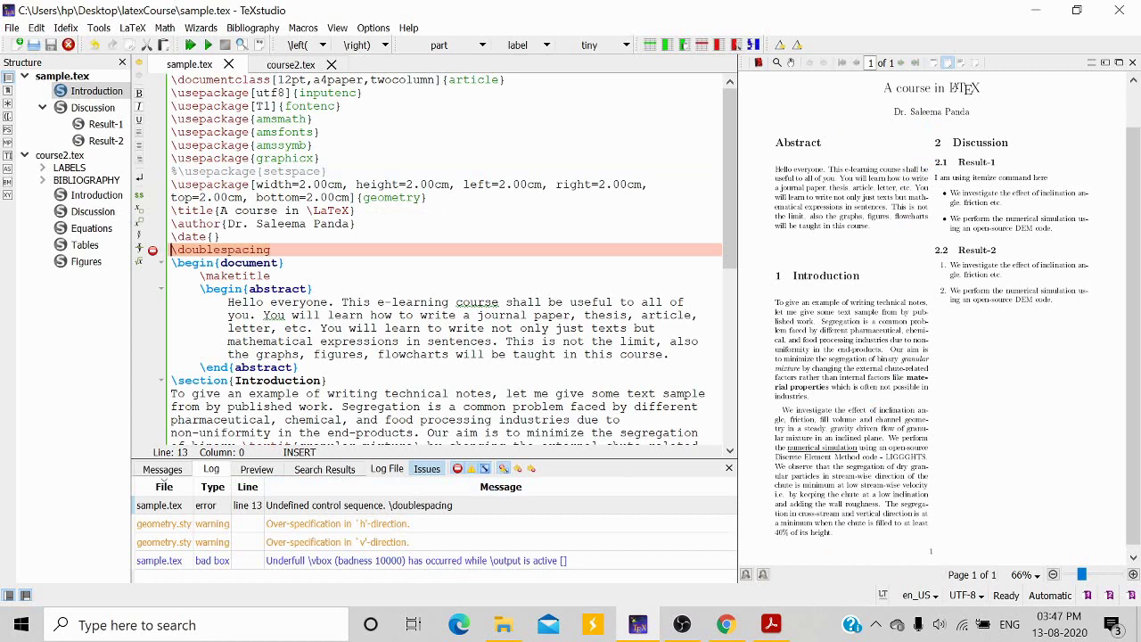
Step: Uncomment the setspace package line and recompile the document
{"action": "left_click", "coordinate": [177, 170]}
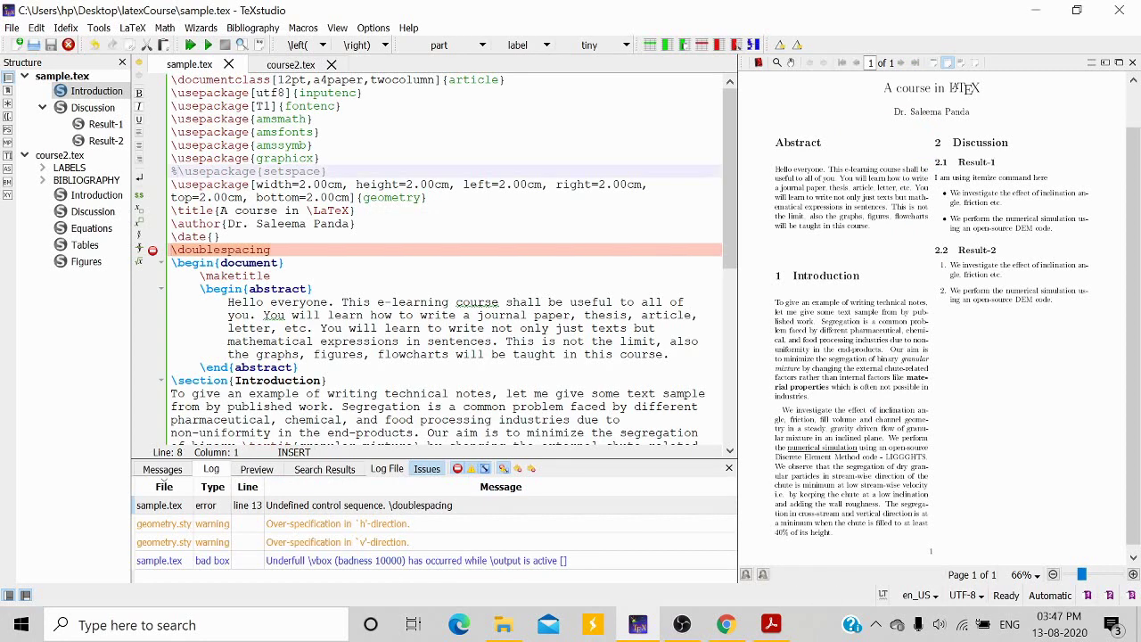
{"action": "key", "text": "BackSpace"}
{"action": "key", "text": "F5"}
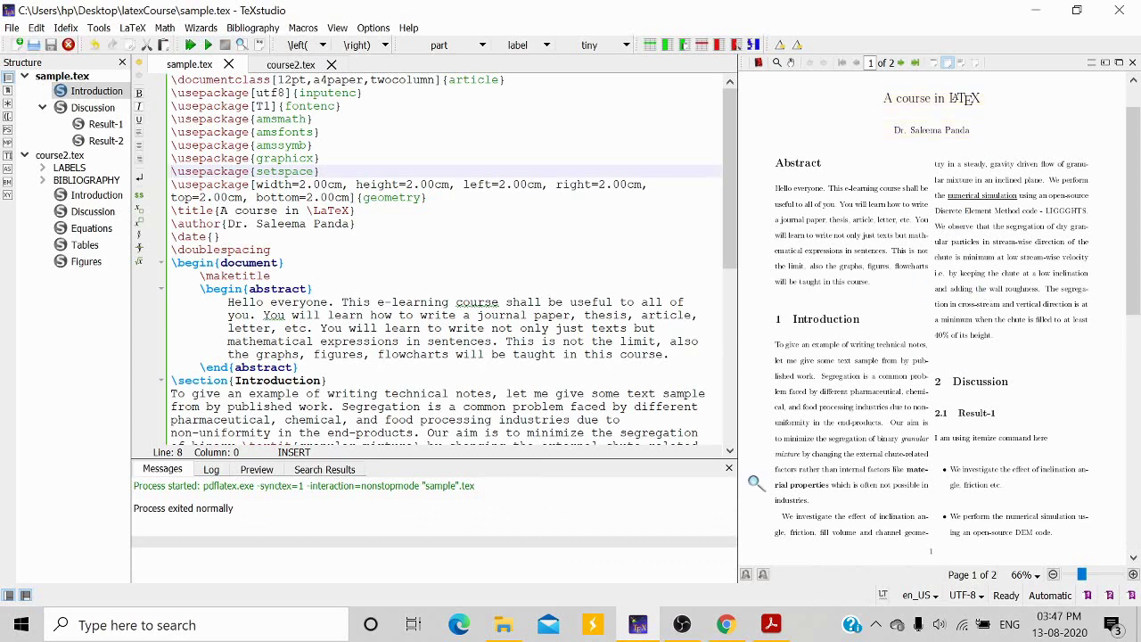
Step: Delete the \doublespacing command and the \usepackage{setspace} line from the preamble
{"action": "left_click_drag", "start_coordinate": [171, 249], "coordinate": [270, 249]}
{"action": "key", "text": "BackSpace"}
{"action": "key", "text": "BackSpace"}
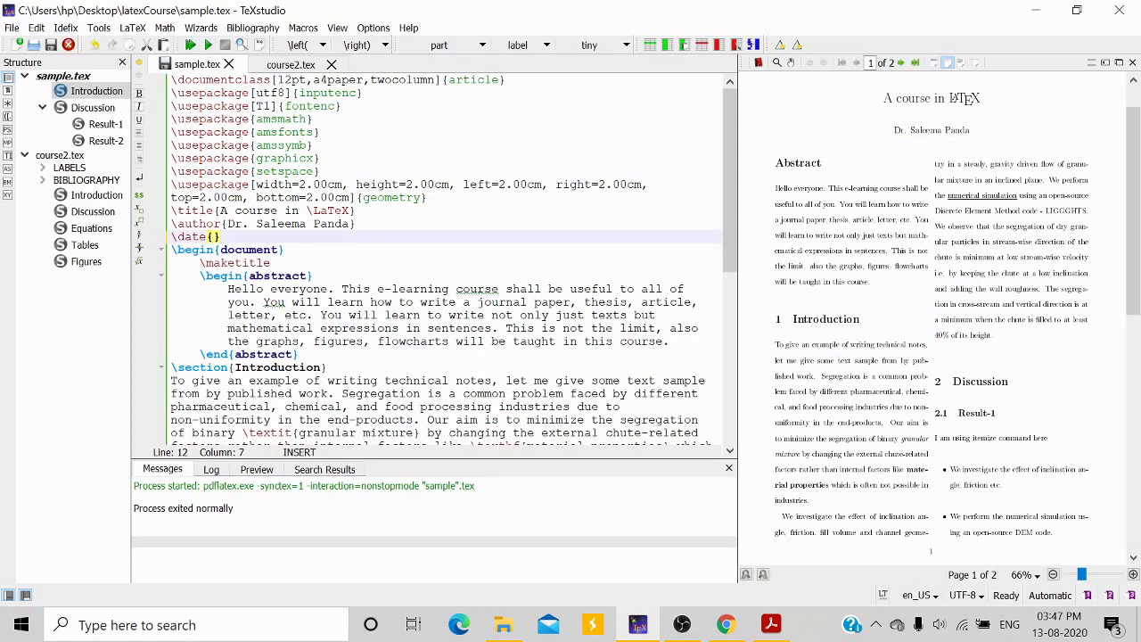
{"action": "left_click_drag", "start_coordinate": [171, 171], "coordinate": [319, 171]}
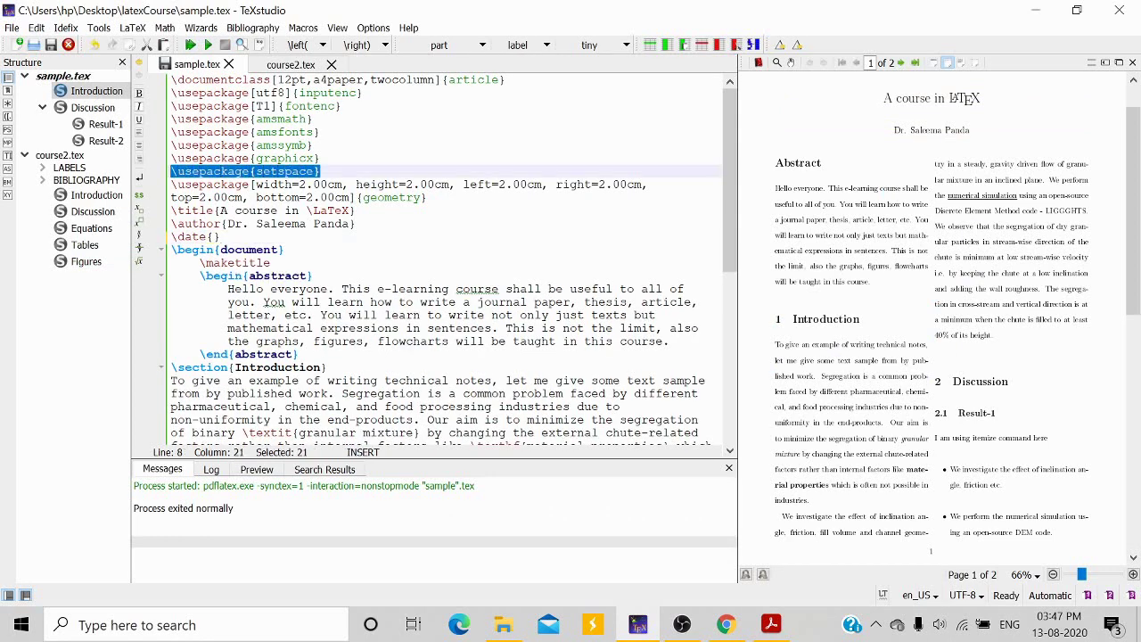
{"action": "key", "text": "BackSpace"}
{"action": "key", "text": "BackSpace"}
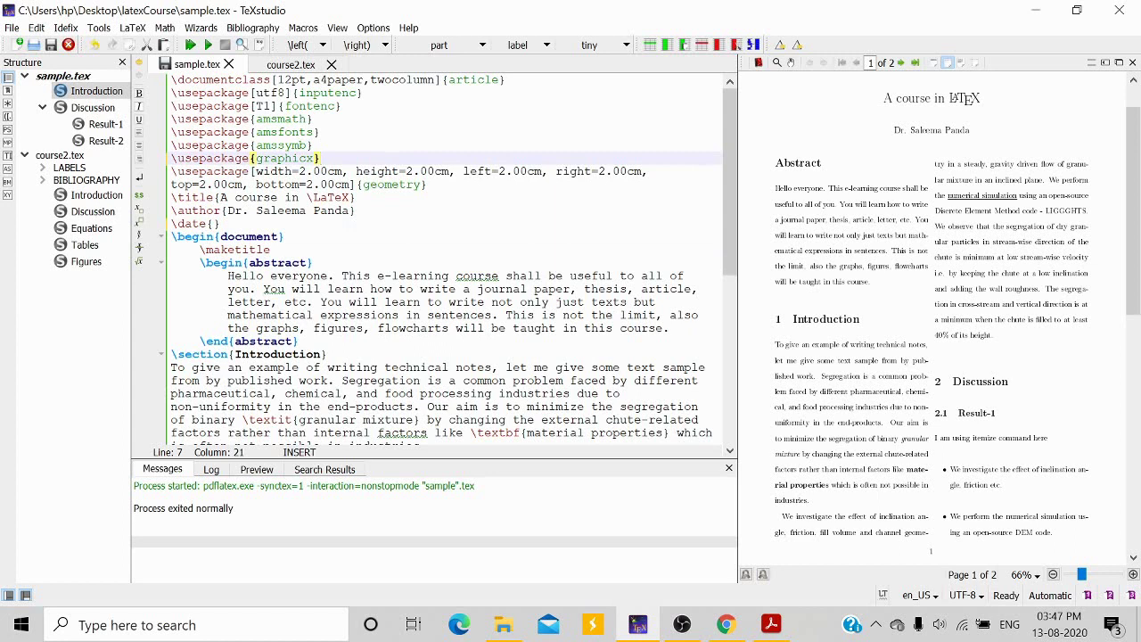
Step: Set the document class option back to onecolumn and recompile sample.tex
{"action": "left_click_drag", "start_coordinate": [370, 80], "coordinate": [392, 79]}
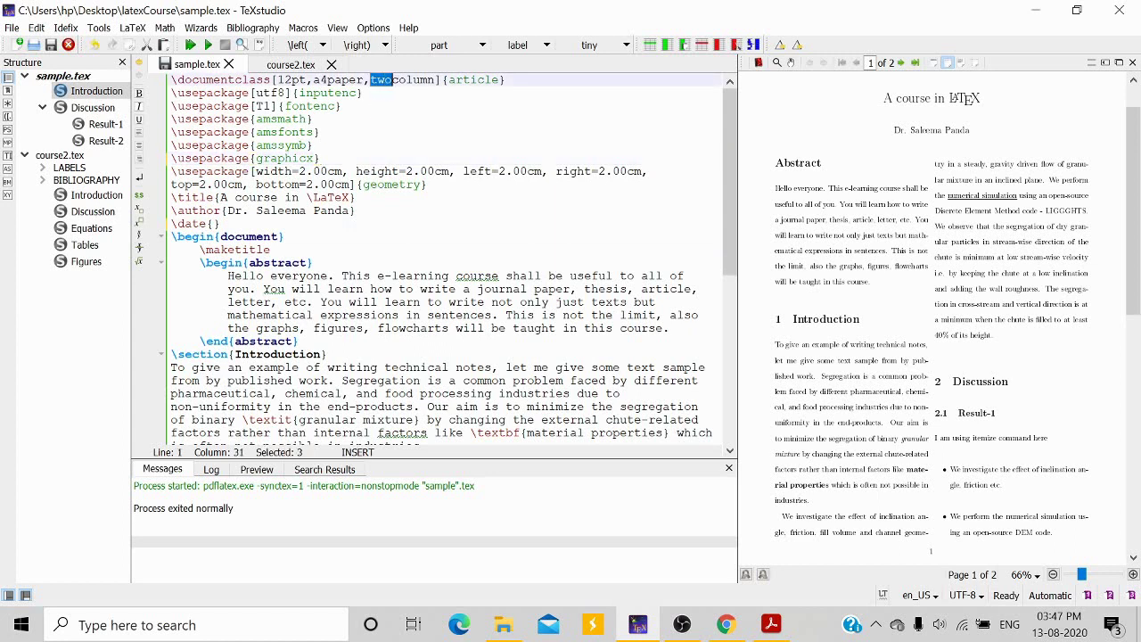
{"action": "type", "text": "one"}
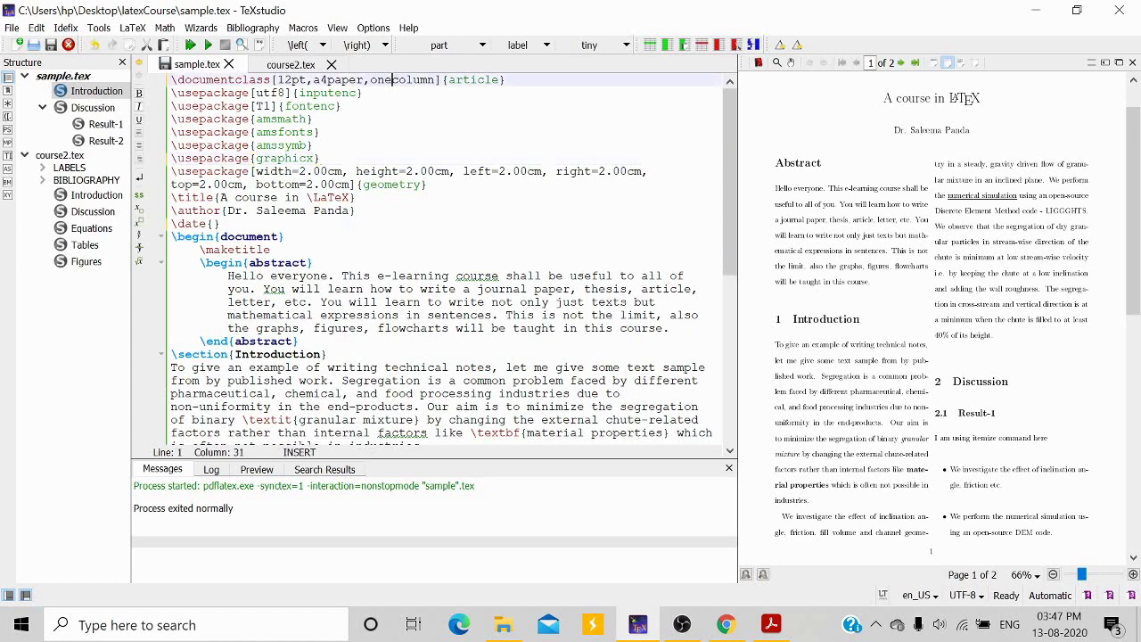
{"action": "left_click", "coordinate": [190, 44]}
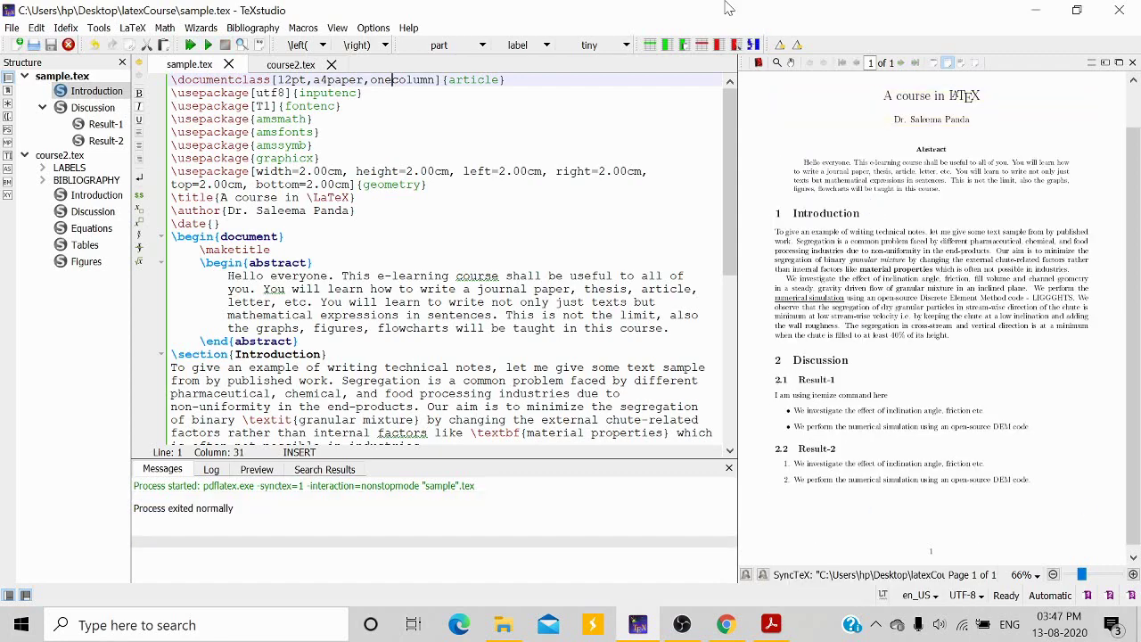
Step: Look over the end of the sample.tex source and switch to slide 22 of course1.pdf in Acrobat Reader
{"action": "scroll", "coordinate": [436, 268], "scroll_direction": "down", "scroll_amount": 5}
{"action": "scroll", "coordinate": [437, 267], "scroll_direction": "down", "scroll_amount": 3}
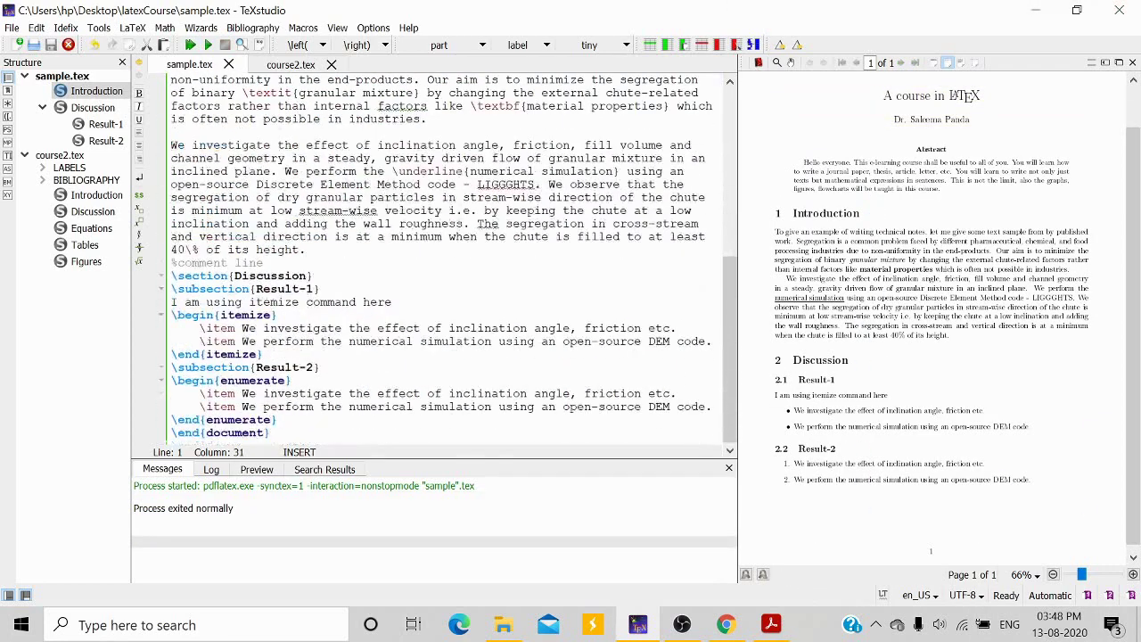
{"action": "left_click", "coordinate": [771, 624]}
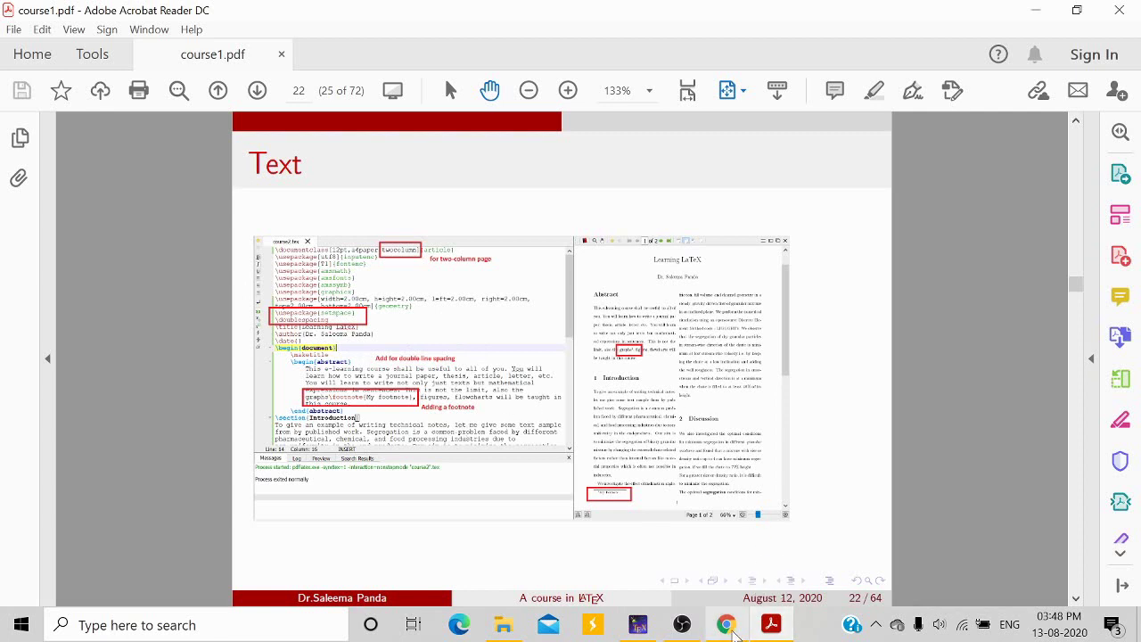
Step: Switch to TeXstudio, add \footnote{mynote} directly after "itemize" in the sentence under subsection Result-1, and recompile sample.tex
{"action": "left_click", "coordinate": [640, 629]}
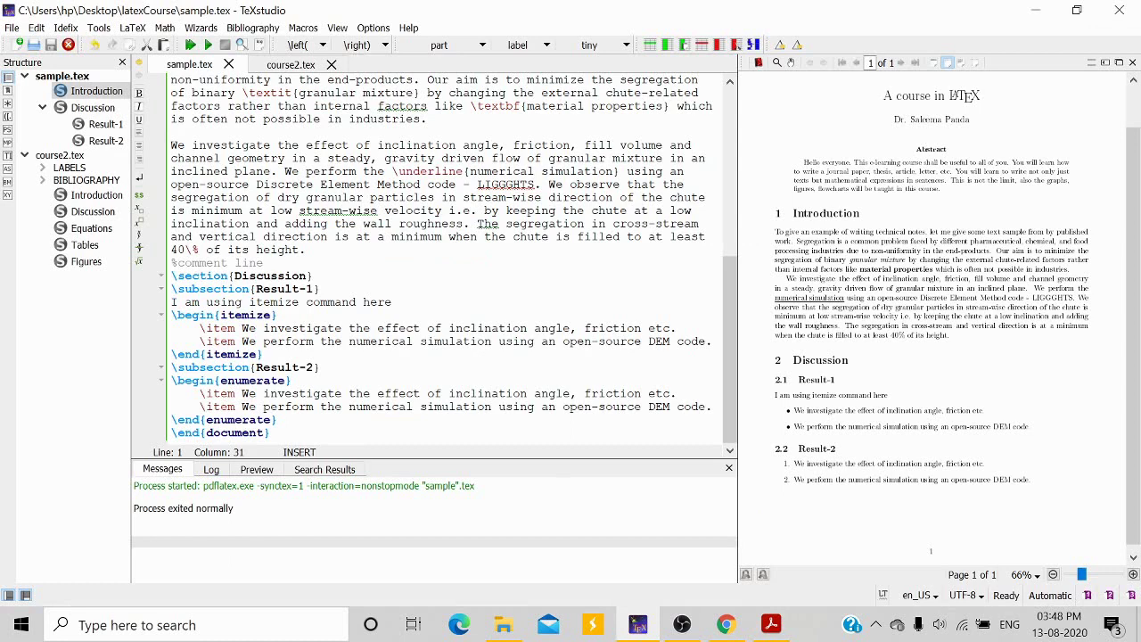
{"action": "left_click", "coordinate": [301, 302]}
{"action": "type", "text": "\\"}
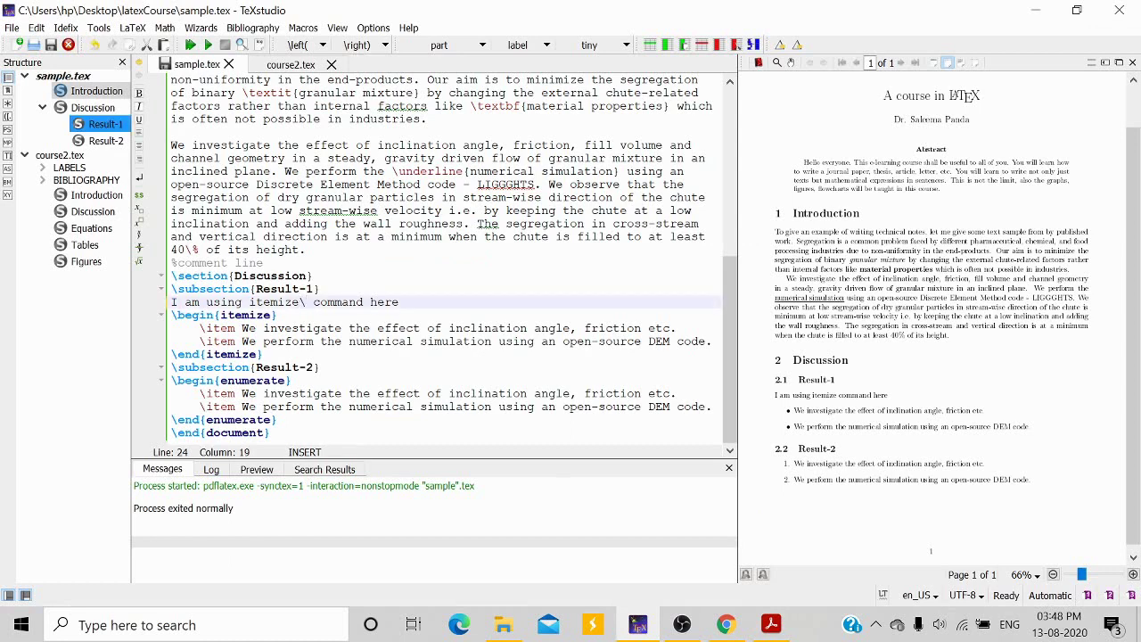
{"action": "type", "text": "foo"}
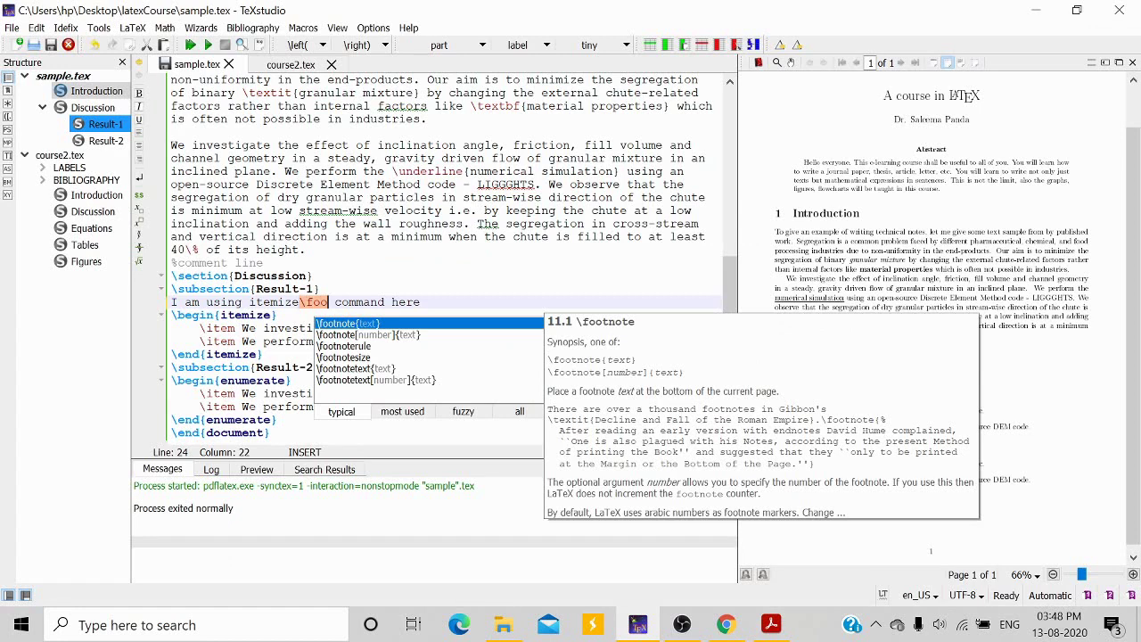
{"action": "key", "text": "Return"}
{"action": "type", "text": "myno"}
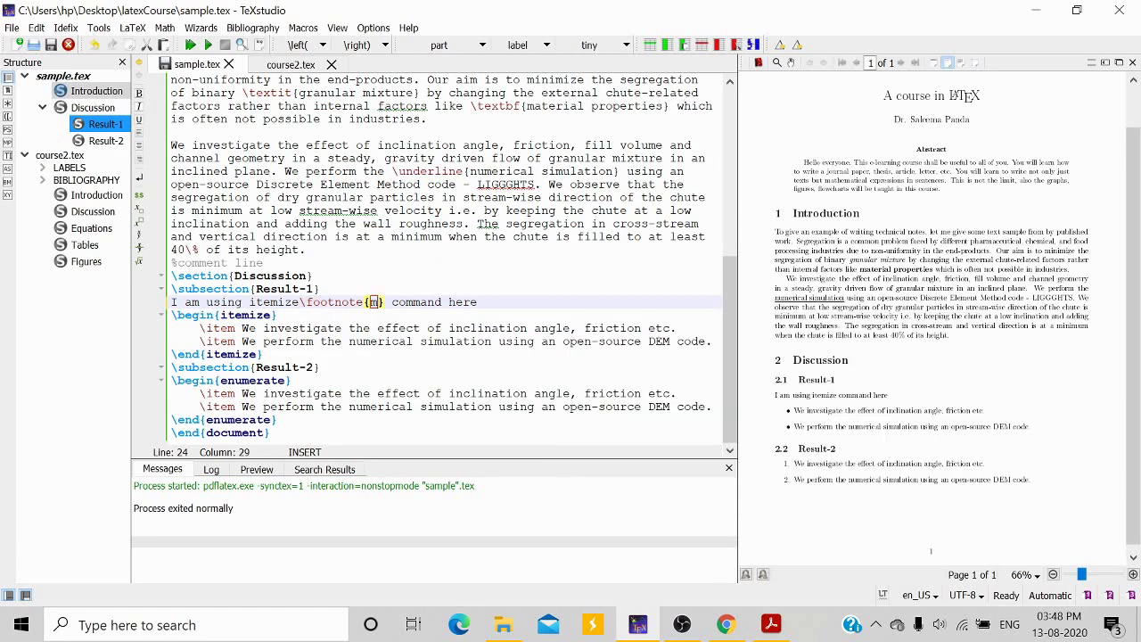
{"action": "type", "text": "te"}
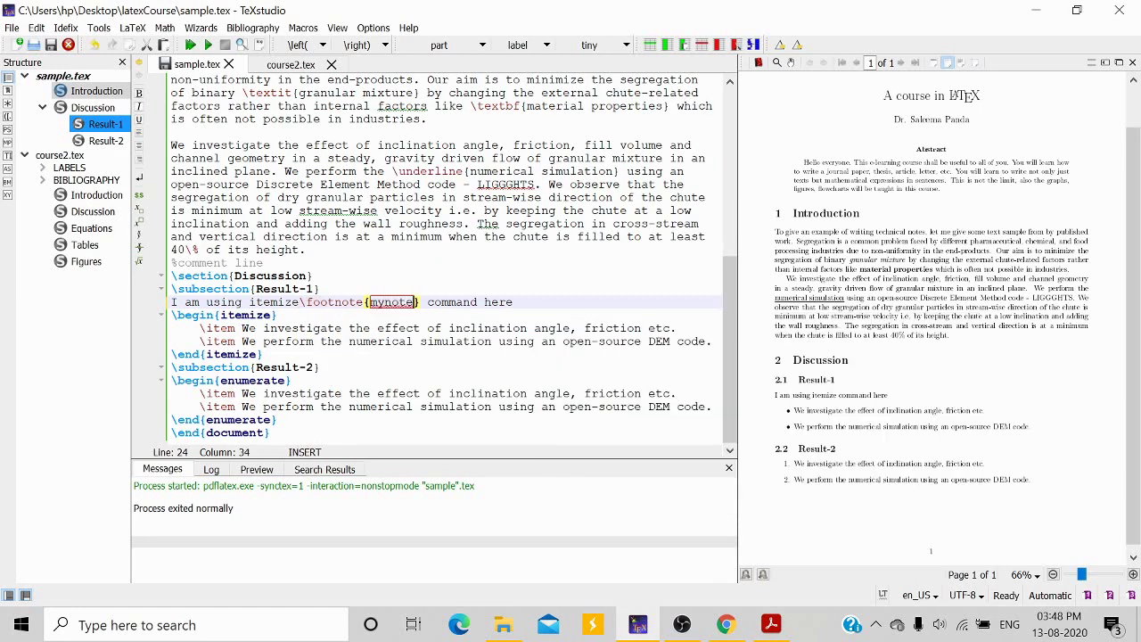
{"action": "left_click", "coordinate": [189, 48]}
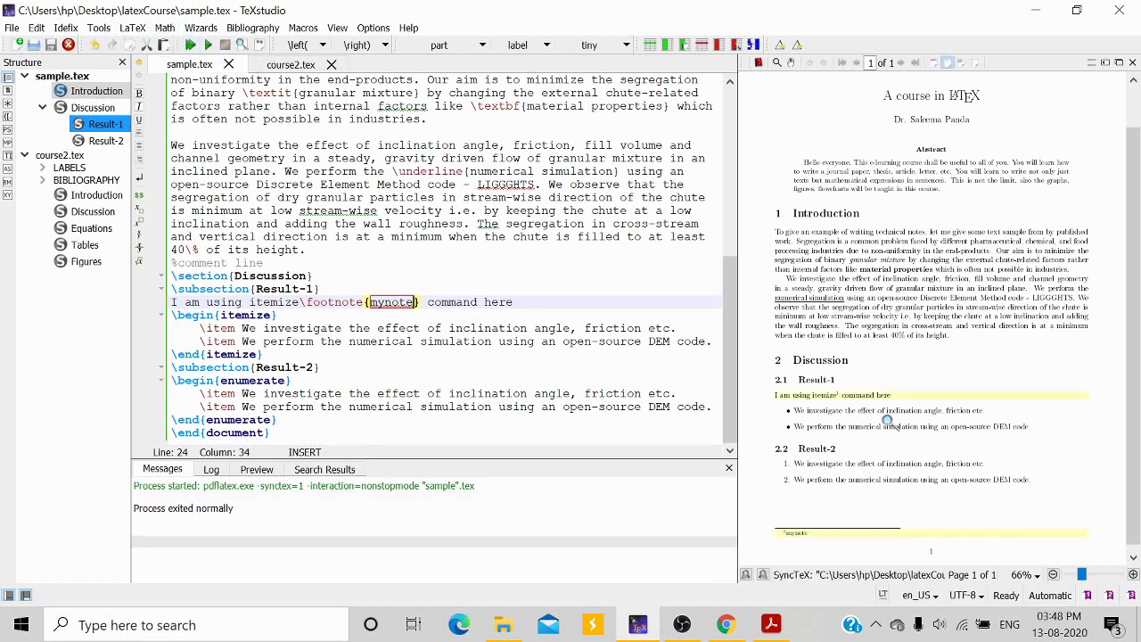
{"action": "left_click_drag", "start_coordinate": [816, 542], "coordinate": [813, 532]}
{"action": "mouse_move", "coordinate": [842, 398]}
{"action": "left_mouse_down"}
{"action": "mouse_move", "coordinate": [838, 410]}
{"action": "mouse_move", "coordinate": [833, 399]}
{"action": "left_mouse_up"}
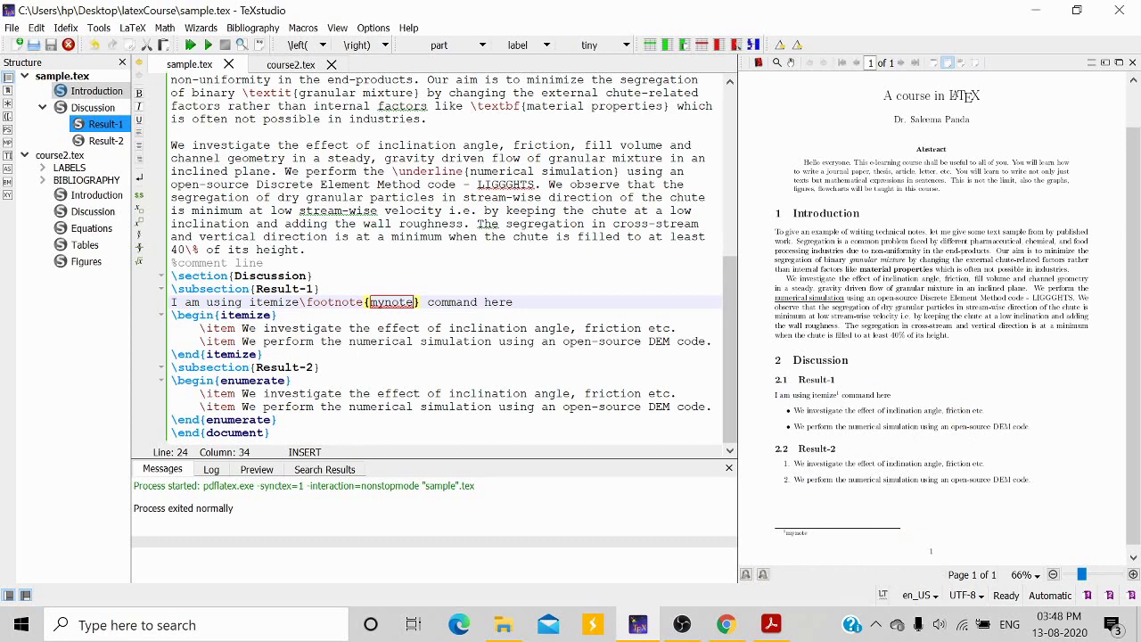
Step: Switch to course1.pdf in Acrobat Reader and look through slides 22 to 24, ending on slide 22
{"action": "left_click", "coordinate": [773, 629]}
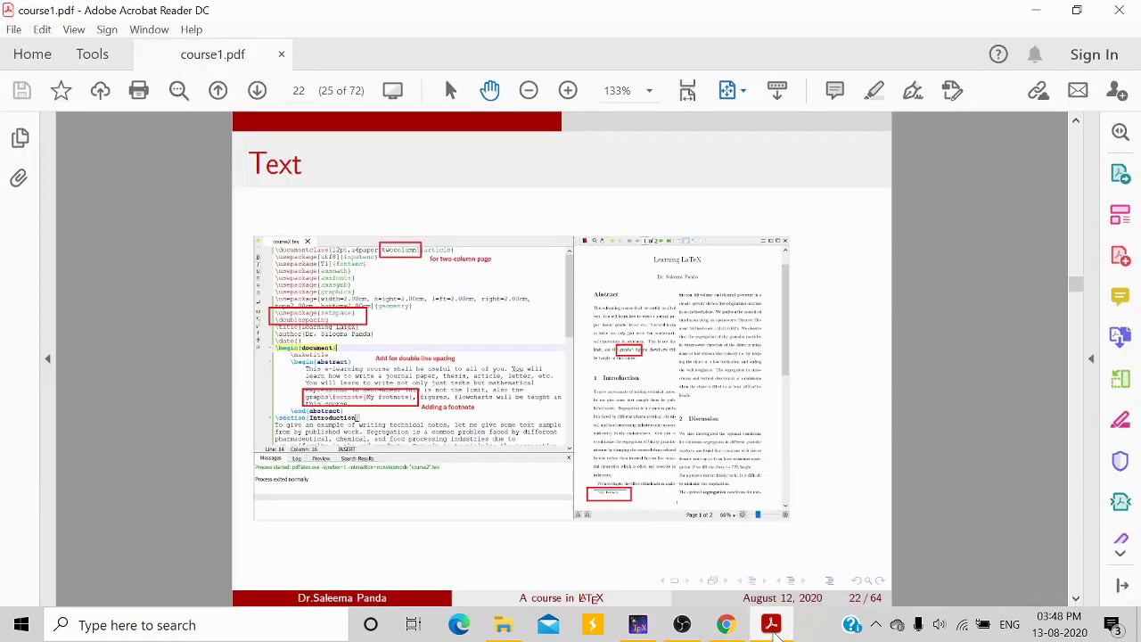
{"action": "scroll", "coordinate": [396, 349], "scroll_direction": "down", "scroll_amount": 2}
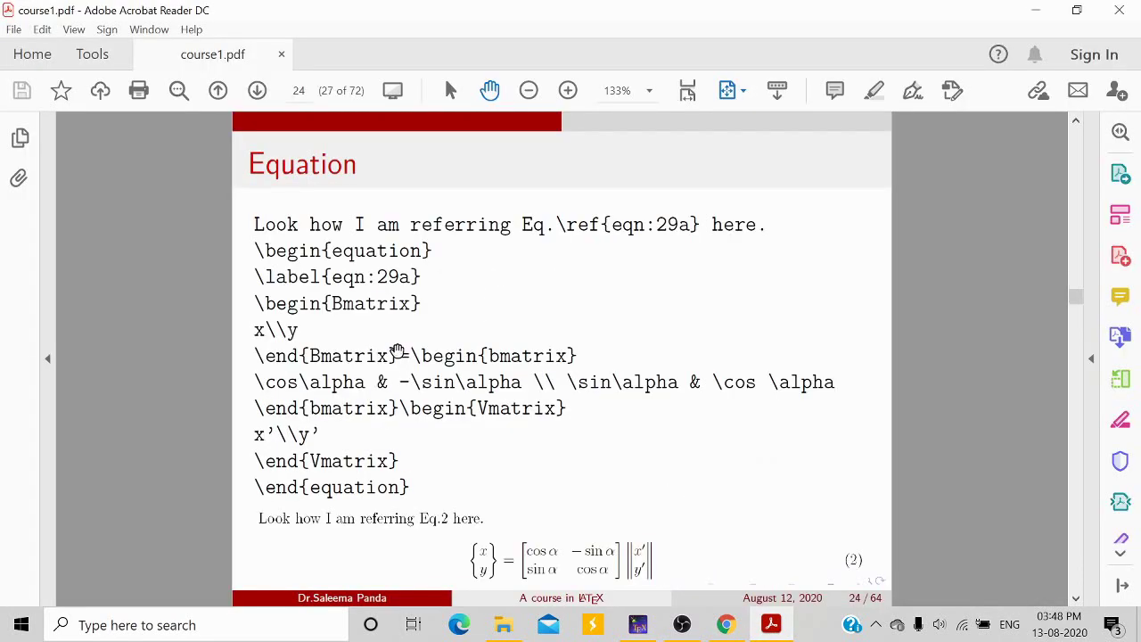
{"action": "scroll", "coordinate": [397, 350], "scroll_direction": "up", "scroll_amount": 2}
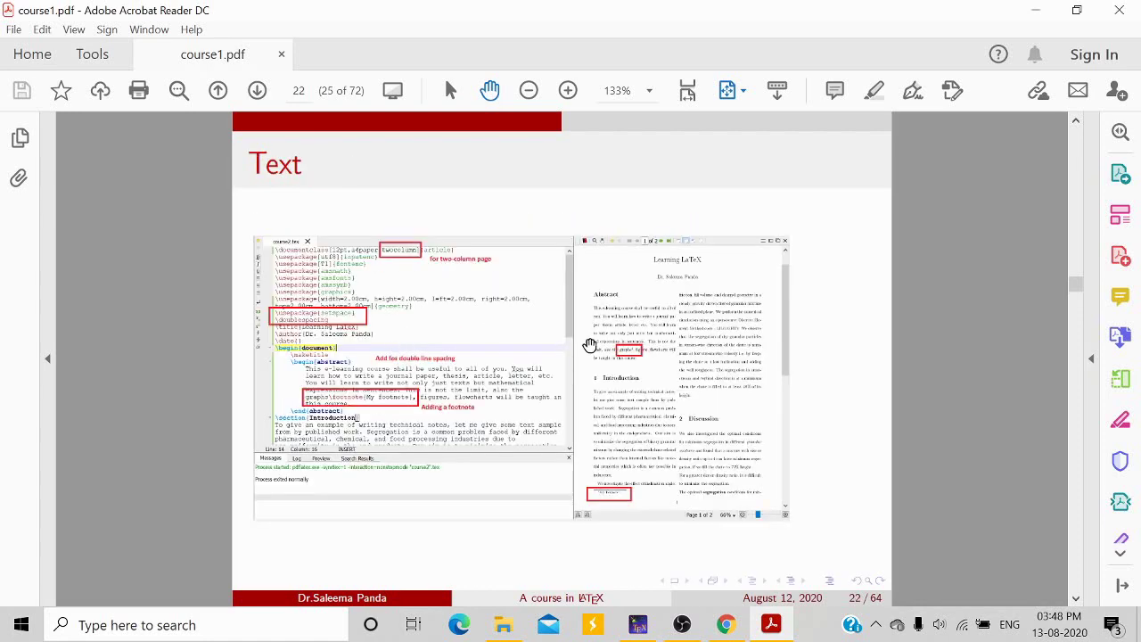